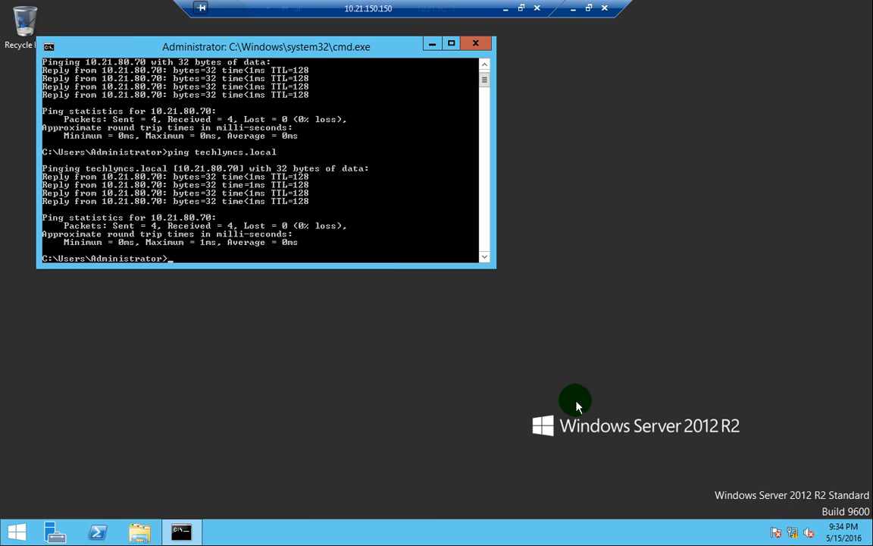
- Close the Command Prompt window holding the ping results to leave a clear desktop
{"action": "left_click", "coordinate": [554, 404]}
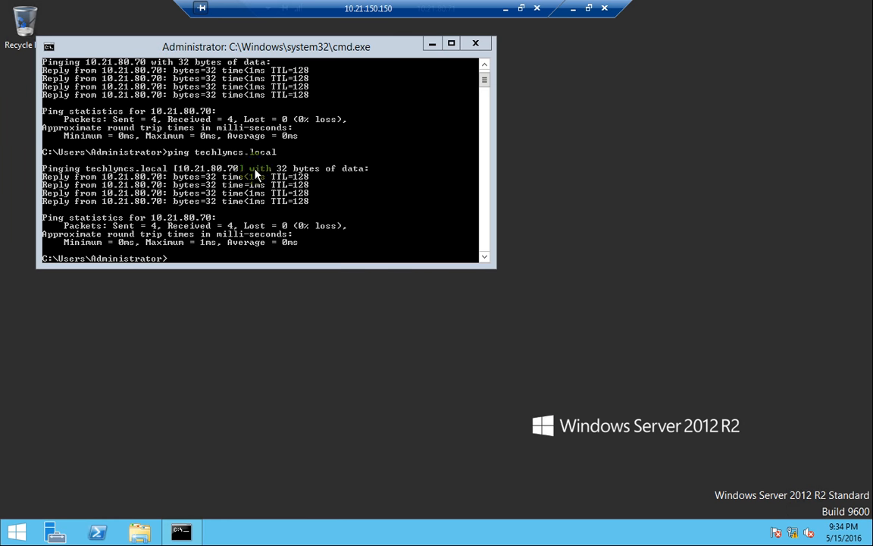
{"action": "left_click", "coordinate": [224, 160]}
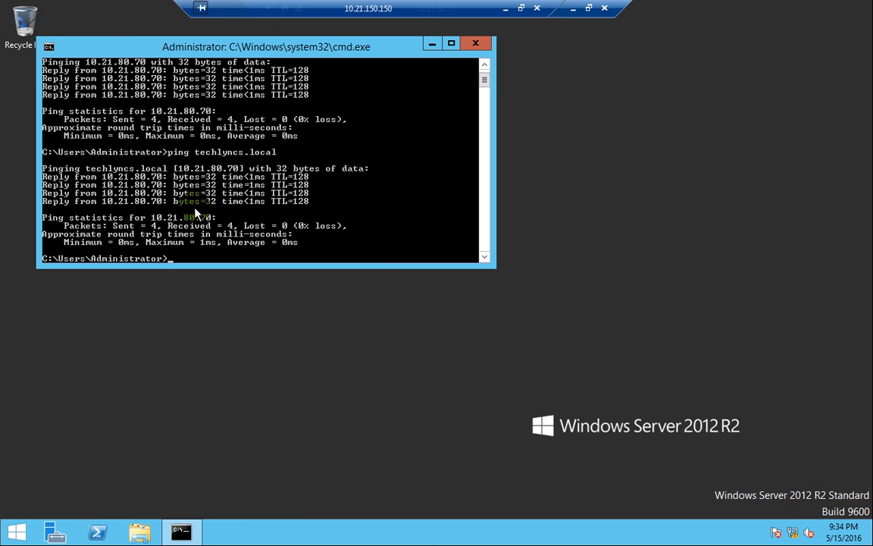
{"action": "left_click", "coordinate": [476, 44]}
{"action": "left_click", "coordinate": [475, 45]}
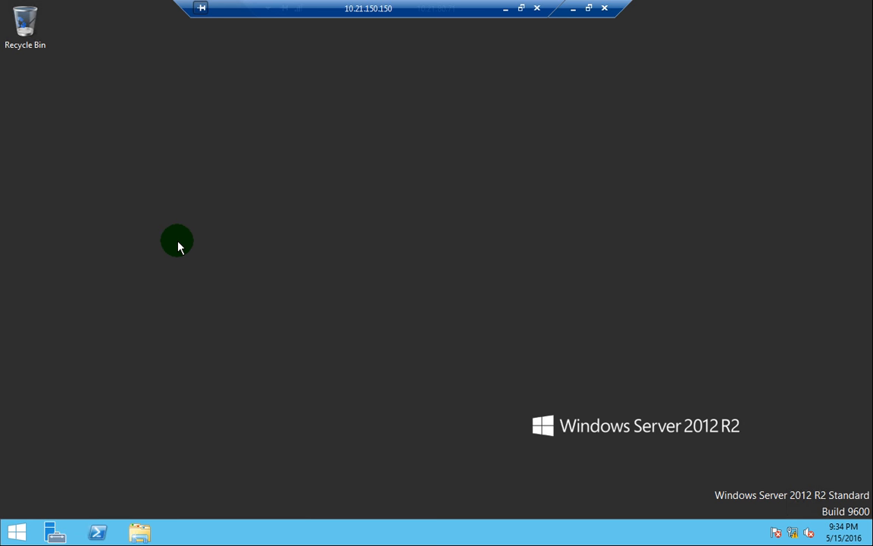
- Open Server Manager, then launch Windows PowerShell from a Start search for 'powe'
{"action": "left_click", "coordinate": [54, 531]}
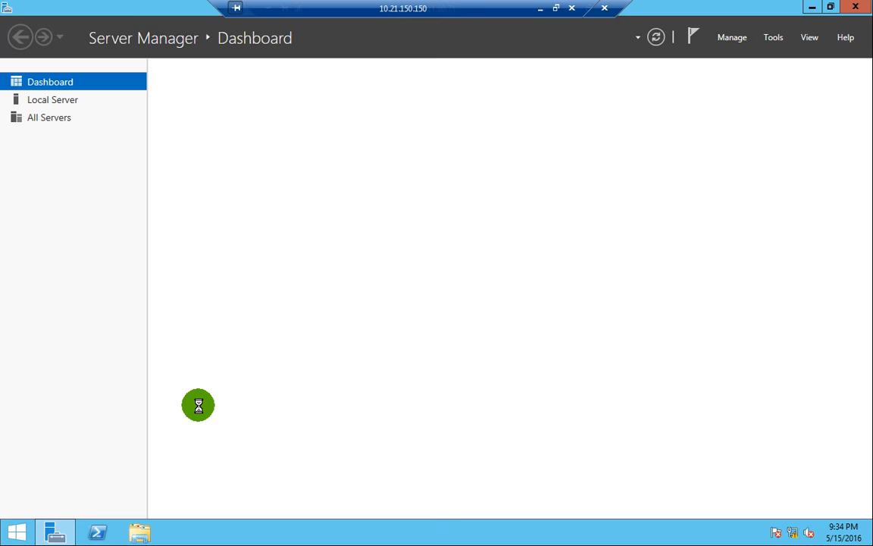
{"action": "left_click", "coordinate": [9, 530]}
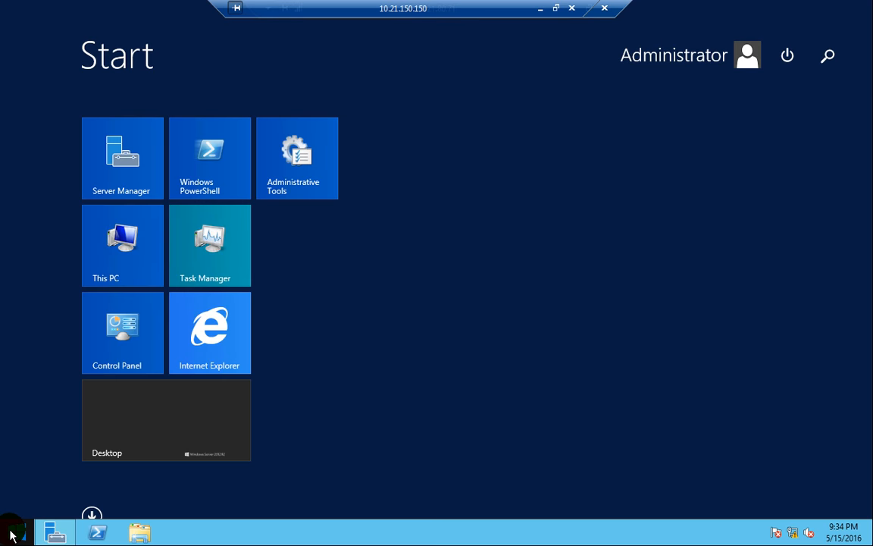
{"action": "type", "text": "powerShell"}
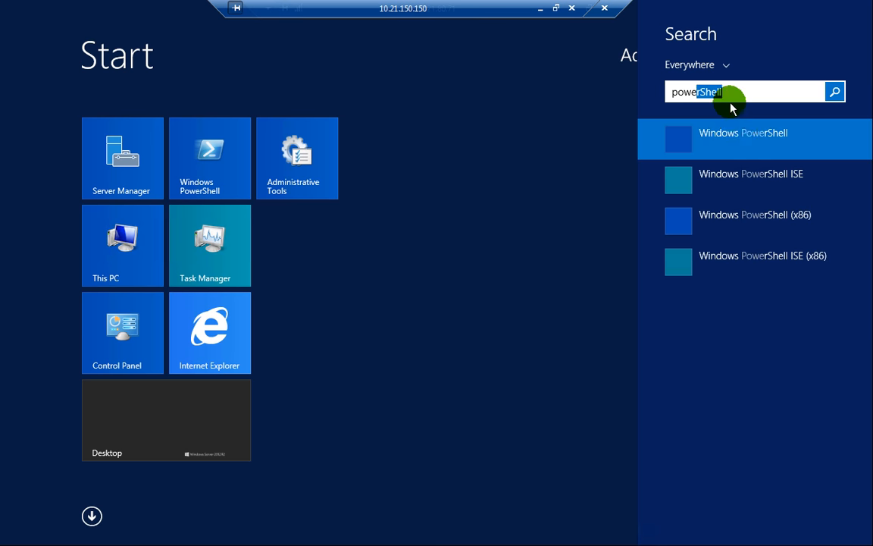
{"action": "left_click", "coordinate": [741, 135]}
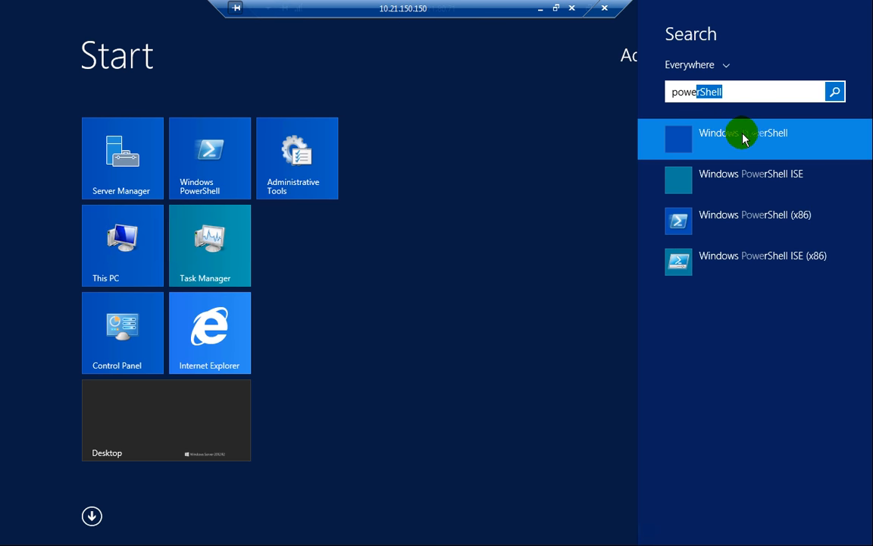
{"action": "left_click", "coordinate": [762, 139]}
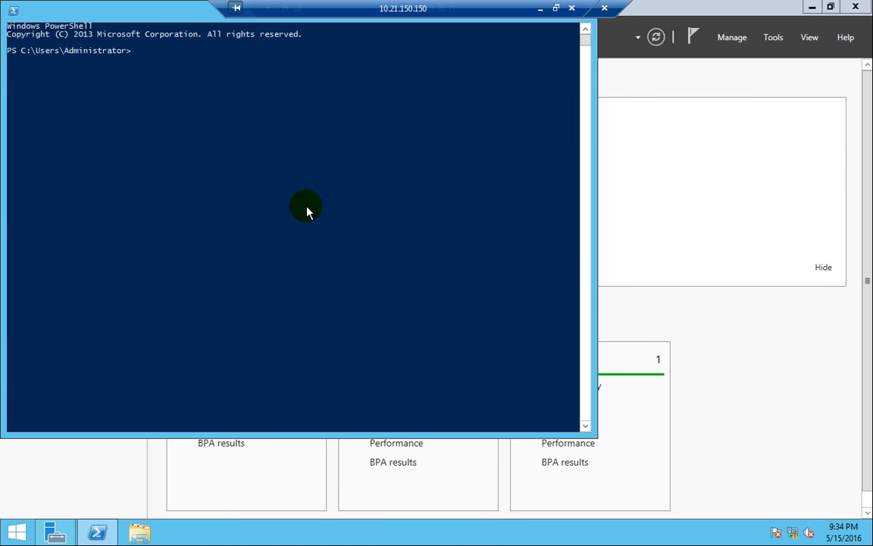
- Run 'dsquery server', which fails as not recognized, and minimize Server Manager
{"action": "type", "text": "dsquery server"}
{"action": "key", "text": "Return"}
{"action": "left_click_drag", "start_coordinate": [192, 13], "coordinate": [318, 111]}
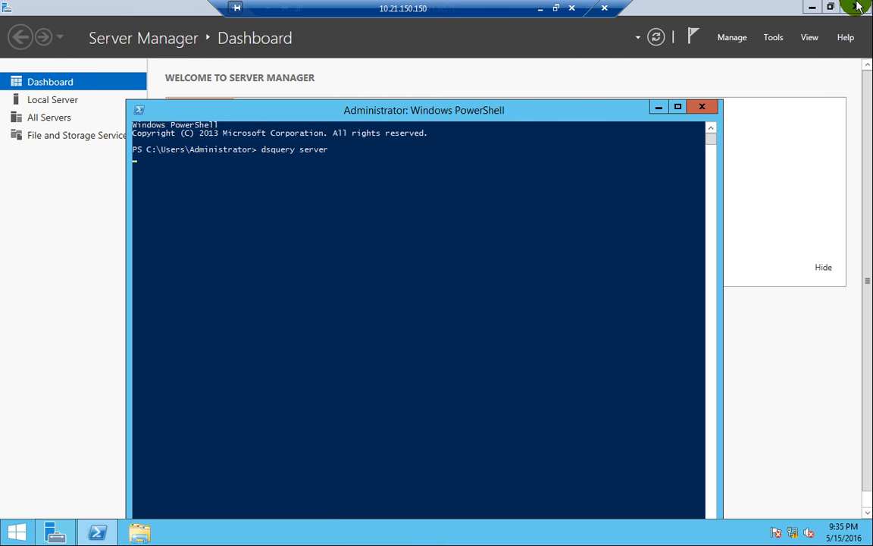
{"action": "left_click", "coordinate": [813, 9]}
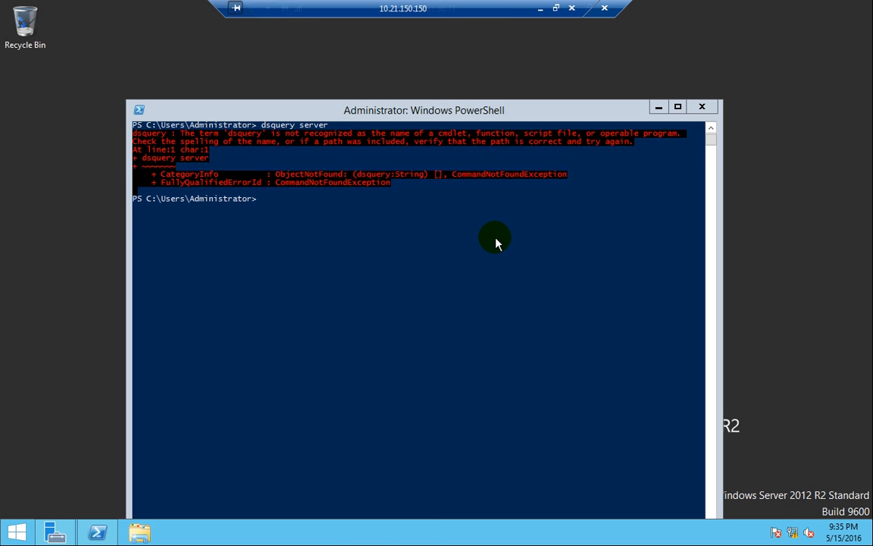
{"action": "left_click_drag", "start_coordinate": [518, 8], "coordinate": [439, 8]}
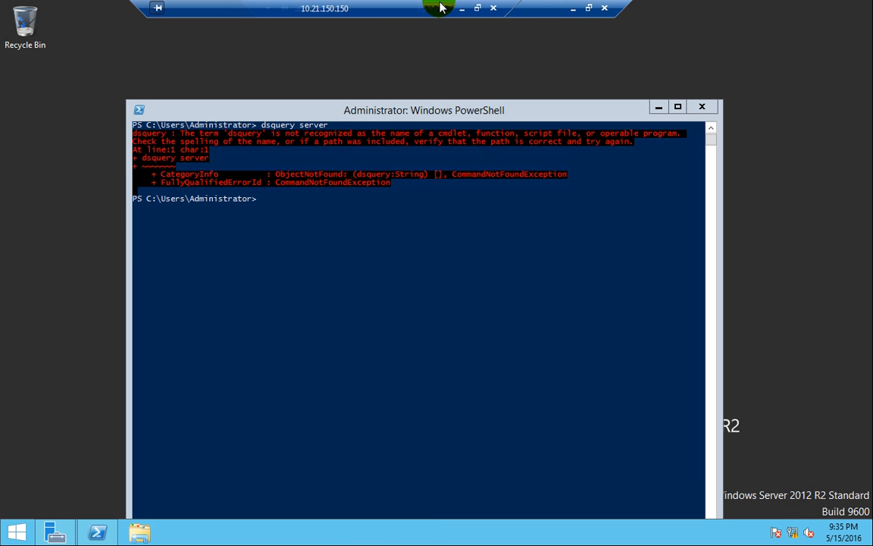
- From Hyper-V Manager, connect to the DC virtual machine and sign in with the administrator password
{"action": "left_click", "coordinate": [572, 11]}
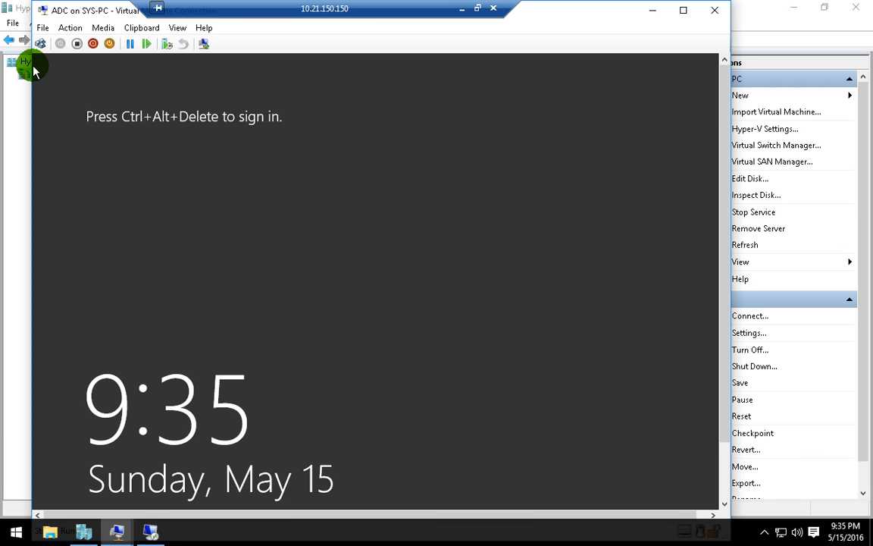
{"action": "left_click", "coordinate": [9, 209]}
{"action": "left_click", "coordinate": [191, 103]}
{"action": "right_click", "coordinate": [194, 108]}
{"action": "left_click", "coordinate": [219, 116]}
{"action": "left_click", "coordinate": [41, 43]}
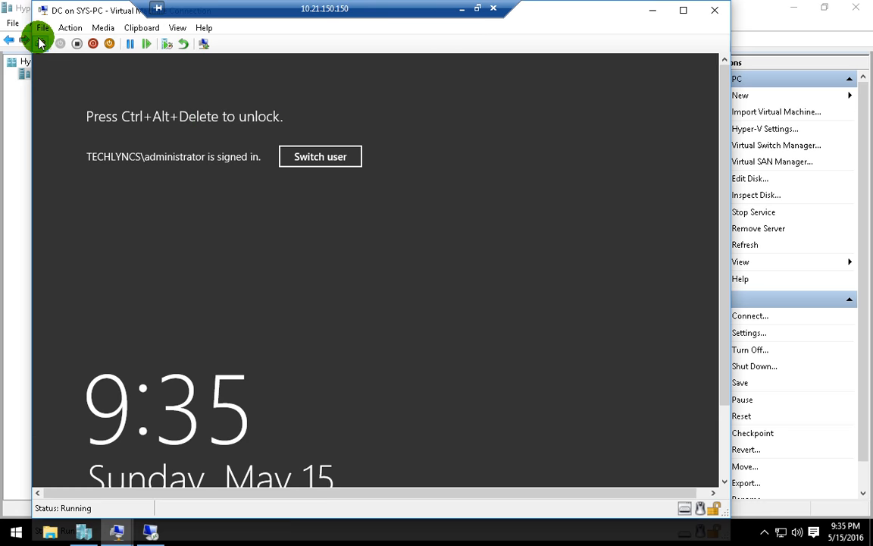
{"action": "type", "text": "••"}
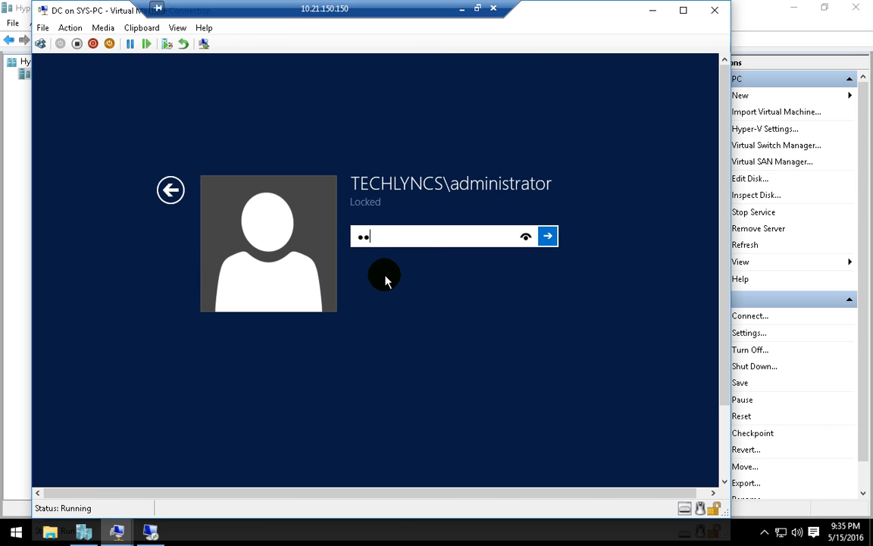
{"action": "key", "text": "Return"}
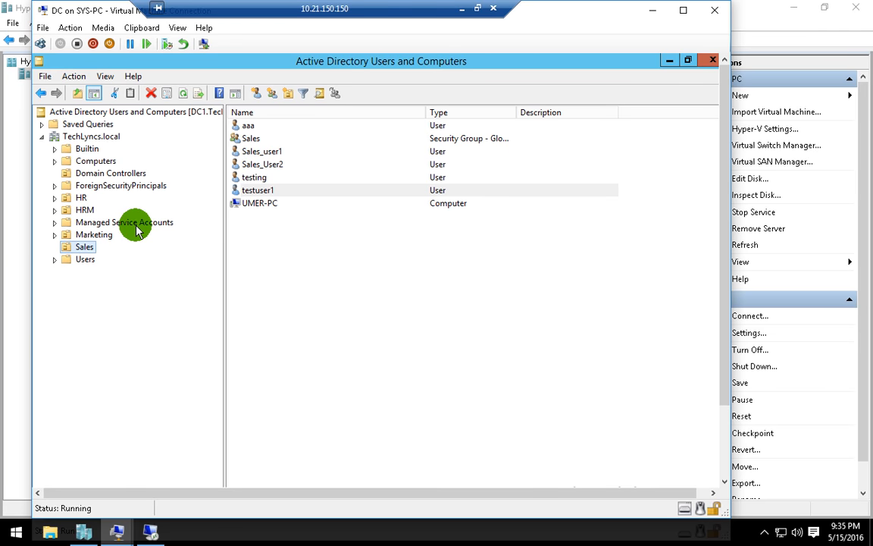
- In Active Directory Users and Computers, view the Domain Controllers OU and select DC1
{"action": "left_click", "coordinate": [121, 174]}
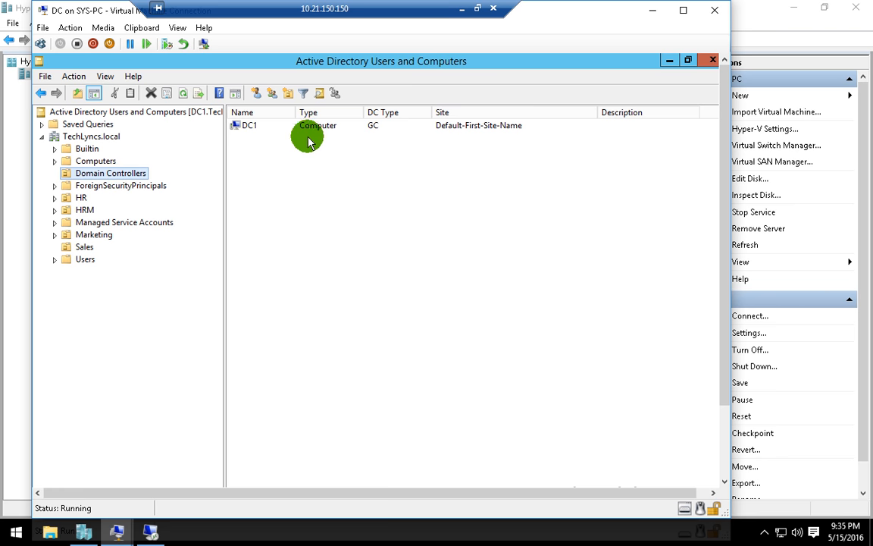
{"action": "left_click", "coordinate": [249, 127]}
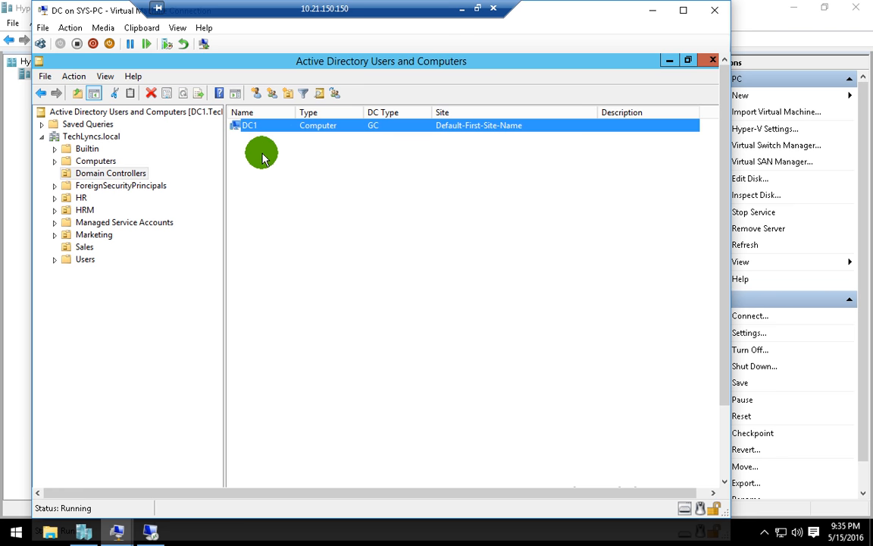
{"action": "left_click", "coordinate": [273, 186]}
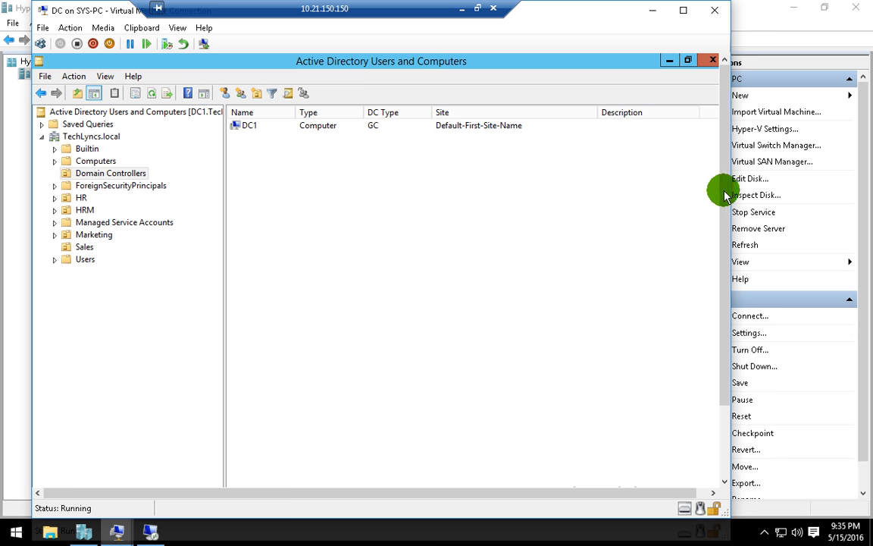
{"action": "left_click", "coordinate": [481, 131]}
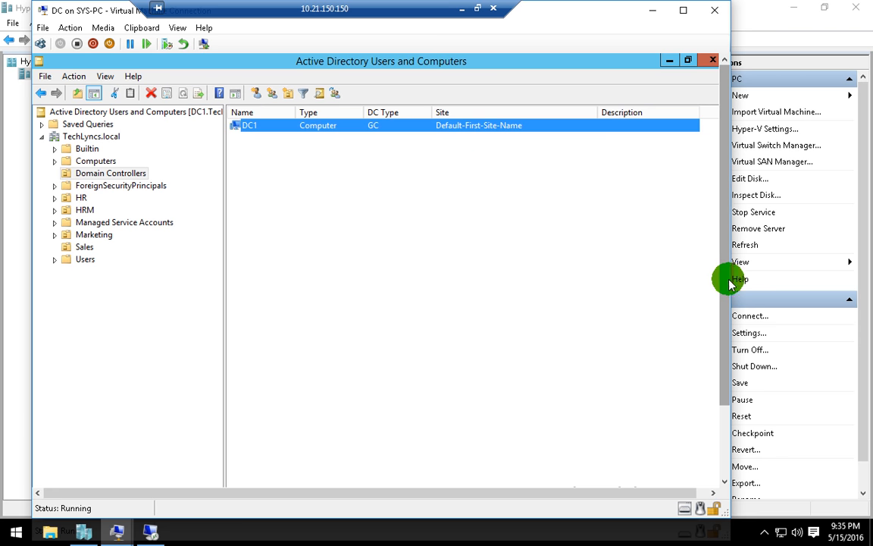
{"action": "left_click_drag", "start_coordinate": [726, 238], "coordinate": [727, 332]}
{"action": "left_click", "coordinate": [57, 473]}
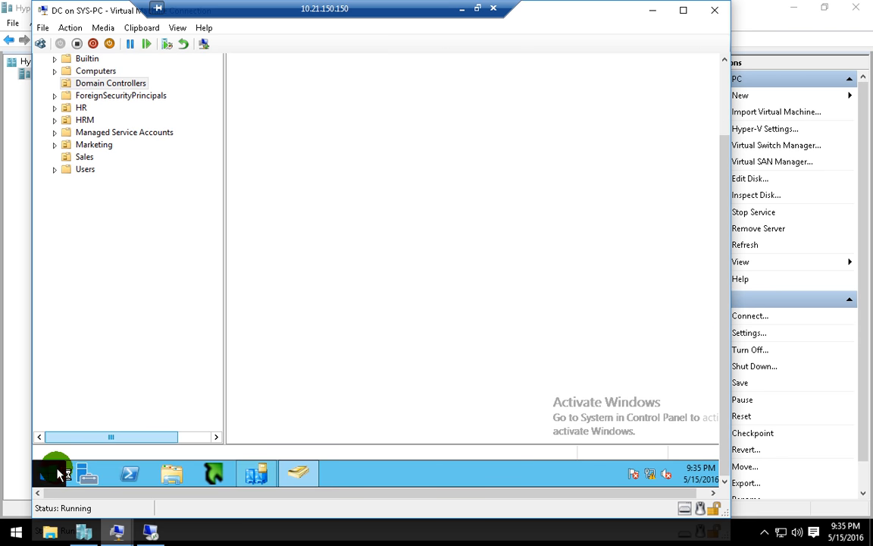
- Launch PowerShell on the DC and run 'dsquery server', correcting the 'dsqury' typo
{"action": "type", "text": "power"}
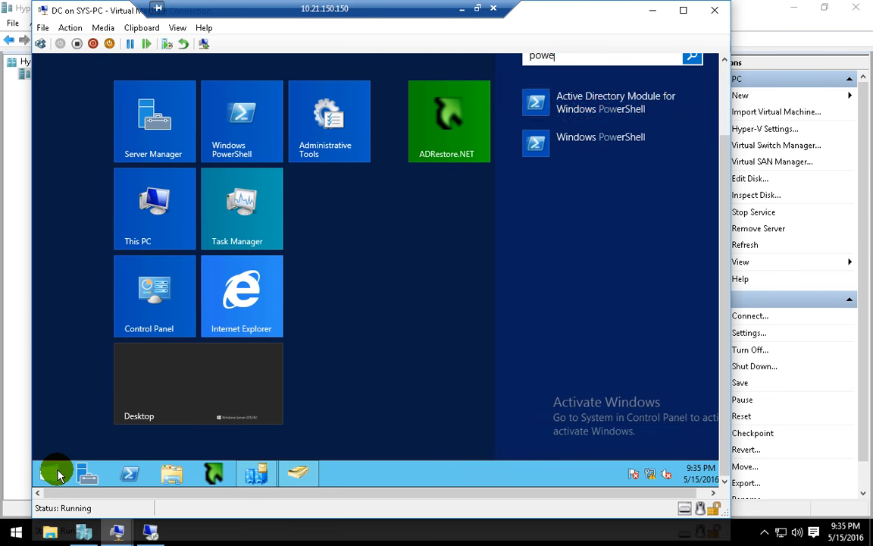
{"action": "left_click", "coordinate": [682, 151]}
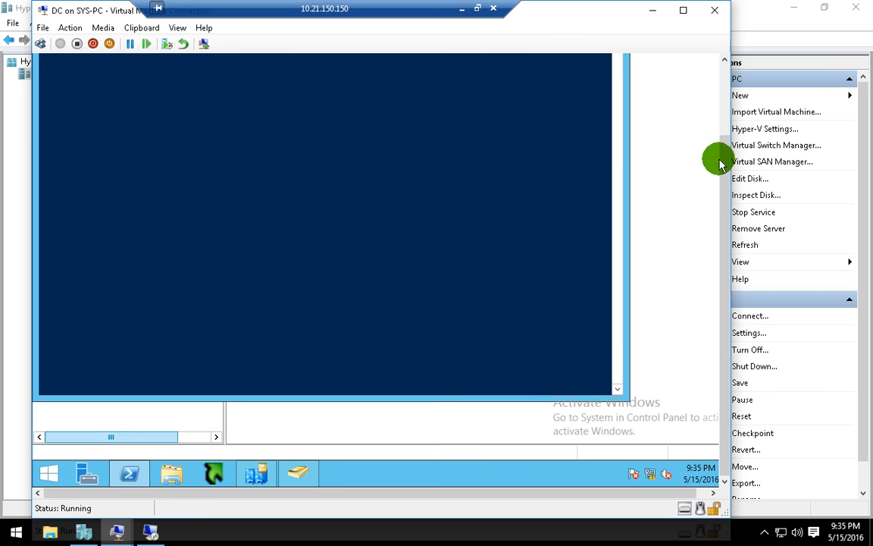
{"action": "left_click", "coordinate": [376, 278]}
{"action": "type", "text": "dsqury server"}
{"action": "key", "text": "Return"}
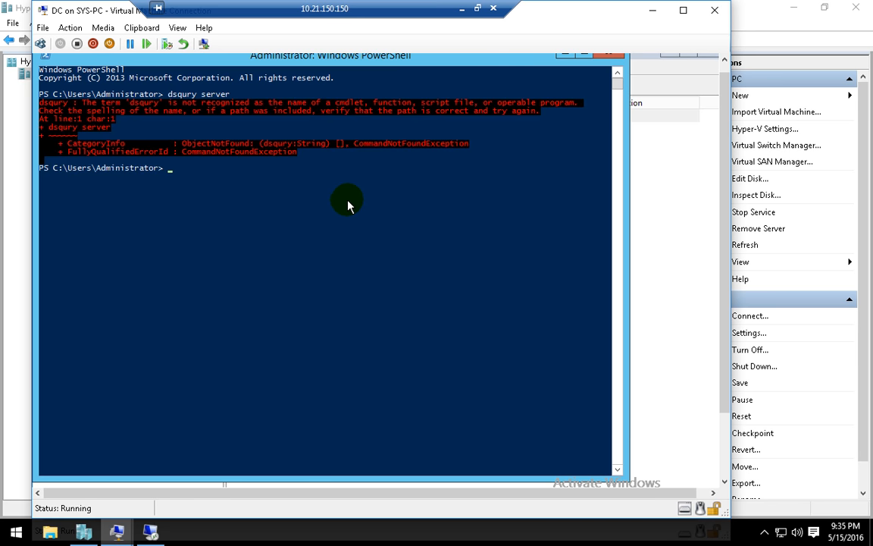
{"action": "key", "text": "Up"}
{"action": "key", "text": "Left"}
{"action": "key", "text": "Left"}
{"action": "key", "text": "Left"}
{"action": "key", "text": "Left"}
{"action": "key", "text": "Left"}
{"action": "key", "text": "Left"}
{"action": "key", "text": "Left"}
{"action": "key", "text": "Left"}
{"action": "key", "text": "Left"}
{"action": "type", "text": "e"}
{"action": "key", "text": "Return"}
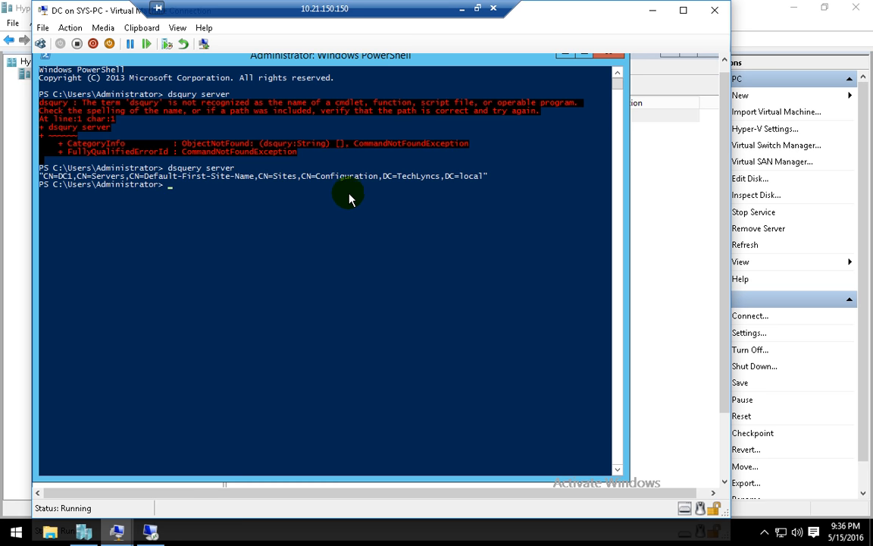
- Highlight DC1's distinguished name in the output, then close PowerShell and minimize the DC connection
{"action": "left_click_drag", "start_coordinate": [468, 177], "coordinate": [180, 177]}
{"action": "mouse_move", "coordinate": [83, 177]}
{"action": "left_mouse_down"}
{"action": "mouse_move", "coordinate": [115, 177]}
{"action": "mouse_move", "coordinate": [69, 179]}
{"action": "left_mouse_up"}
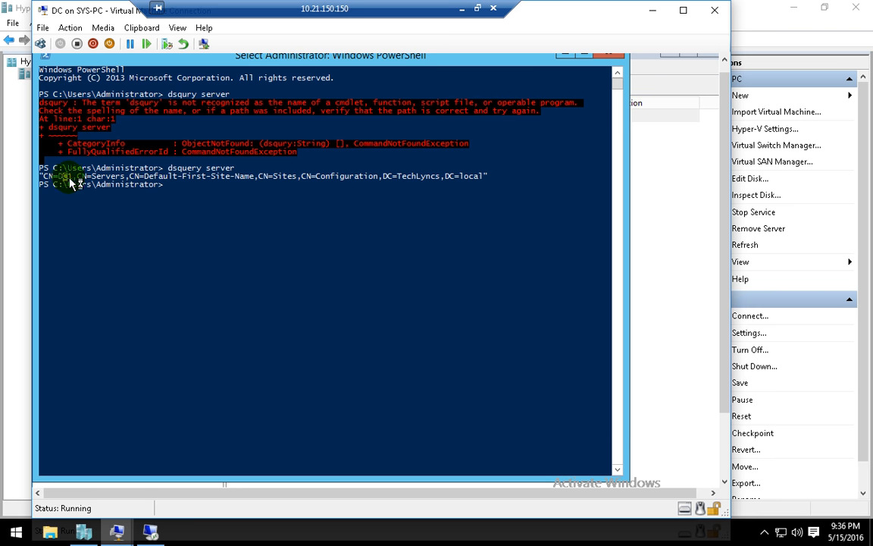
{"action": "left_click", "coordinate": [48, 177]}
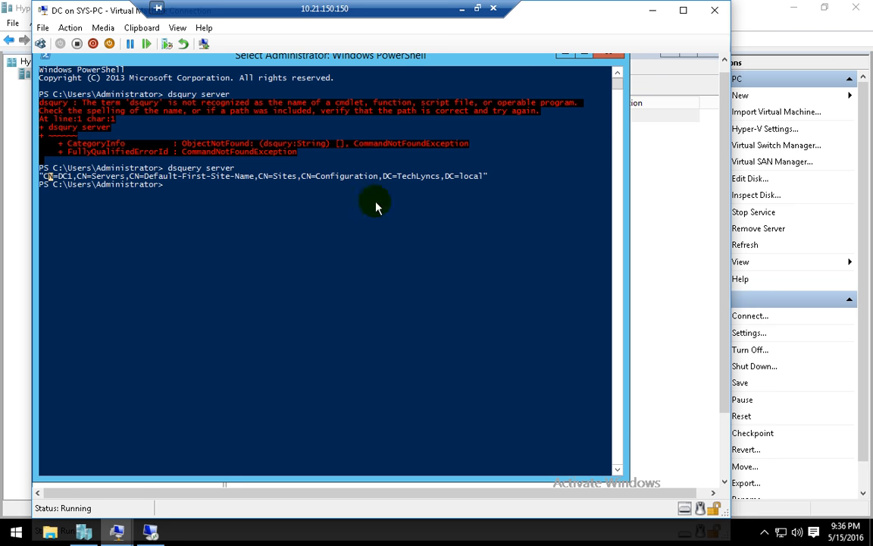
{"action": "left_click", "coordinate": [485, 176]}
{"action": "left_click", "coordinate": [608, 55]}
{"action": "left_click", "coordinate": [150, 533]}
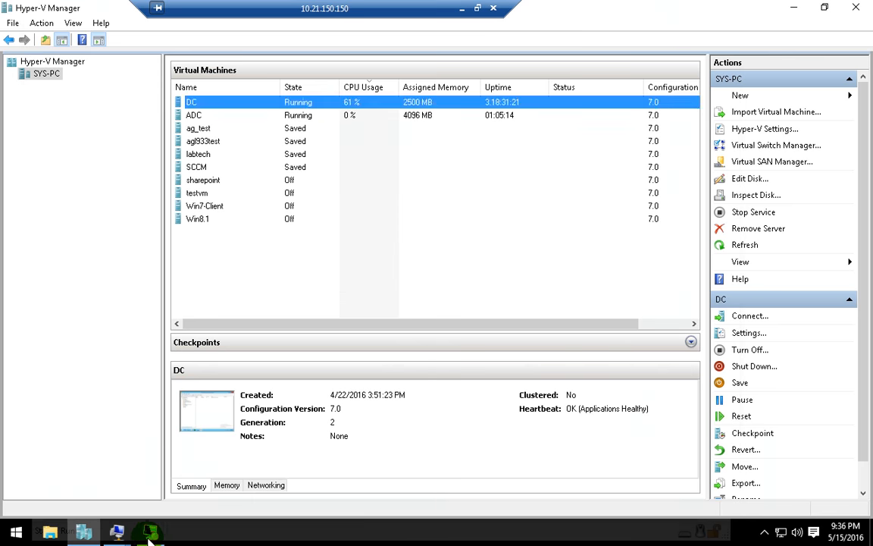
{"action": "left_click", "coordinate": [150, 535]}
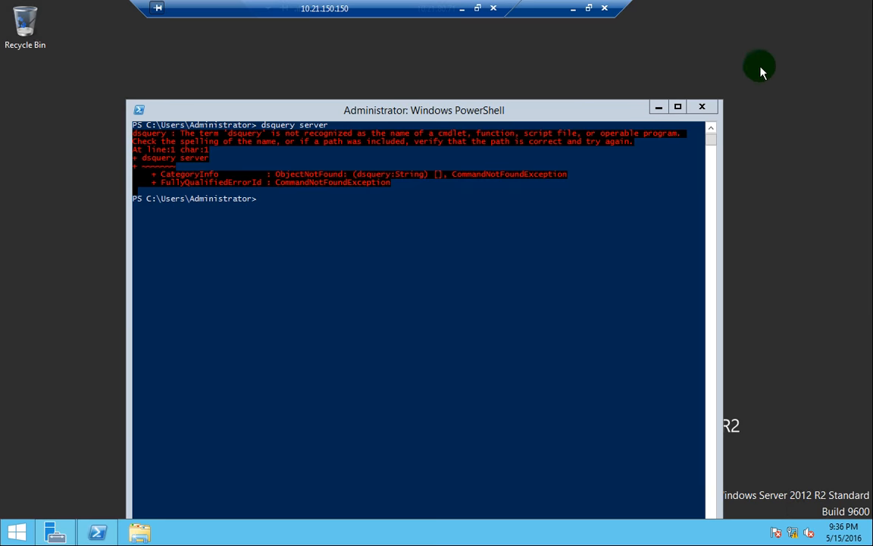
- Start the Add Roles and Features wizard with role-based installation targeting the ADC server
{"action": "left_click", "coordinate": [701, 107]}
{"action": "left_click", "coordinate": [56, 531]}
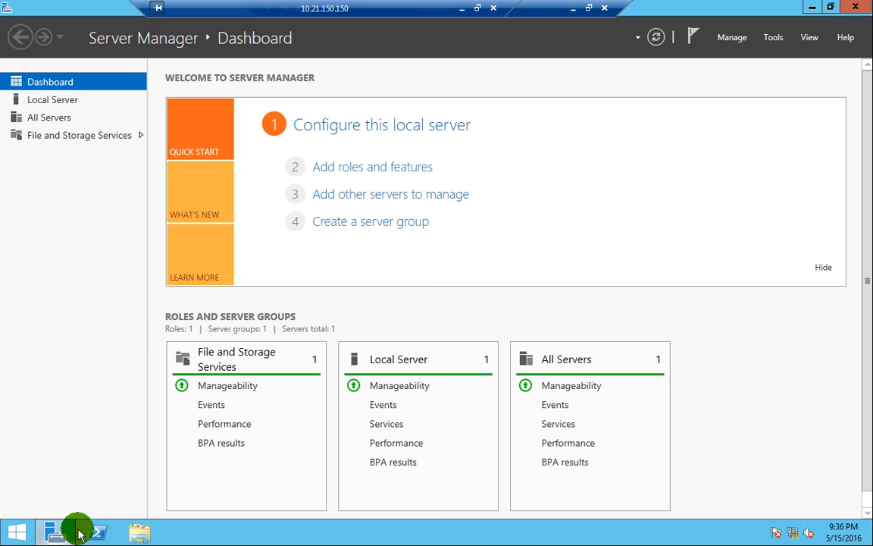
{"action": "left_click", "coordinate": [732, 38]}
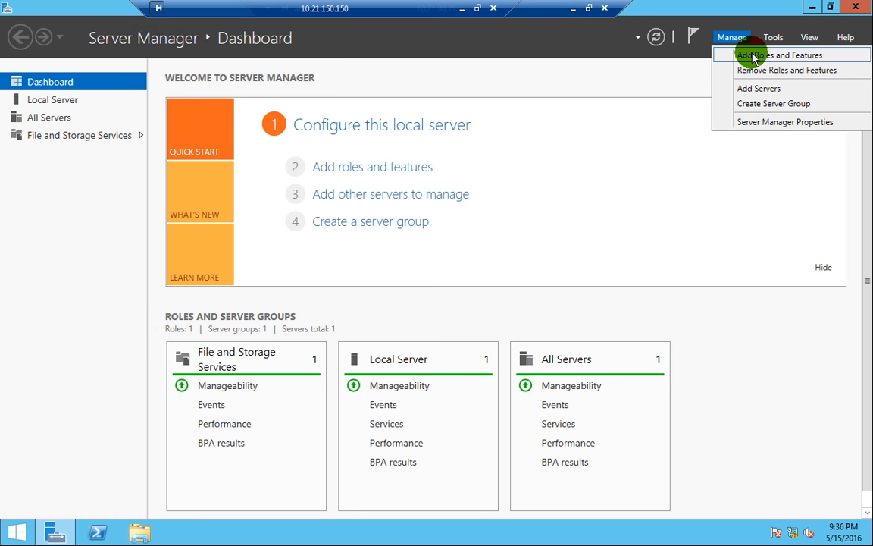
{"action": "left_click", "coordinate": [754, 59]}
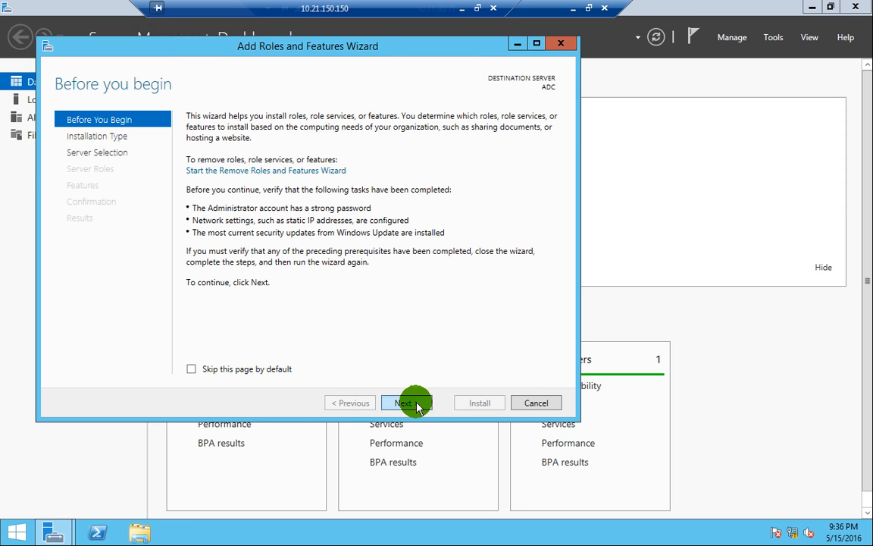
{"action": "left_click", "coordinate": [413, 403]}
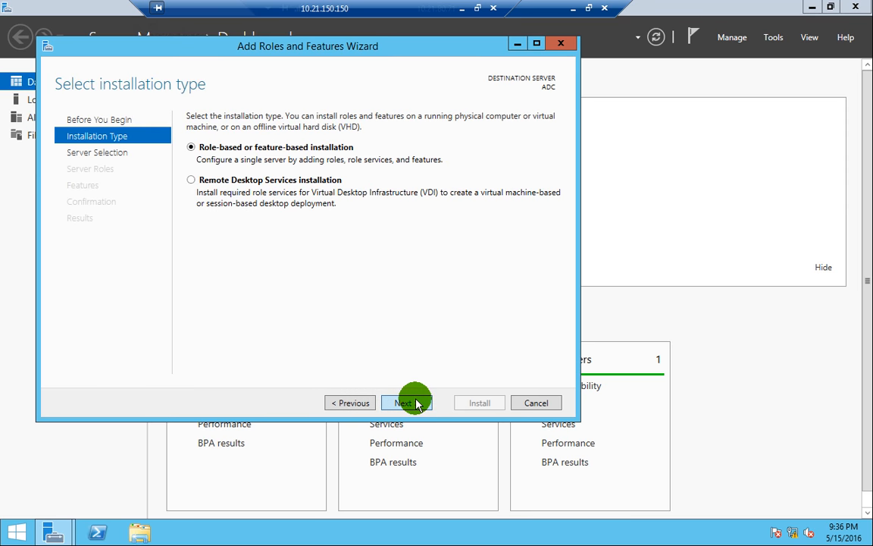
{"action": "left_click", "coordinate": [405, 403]}
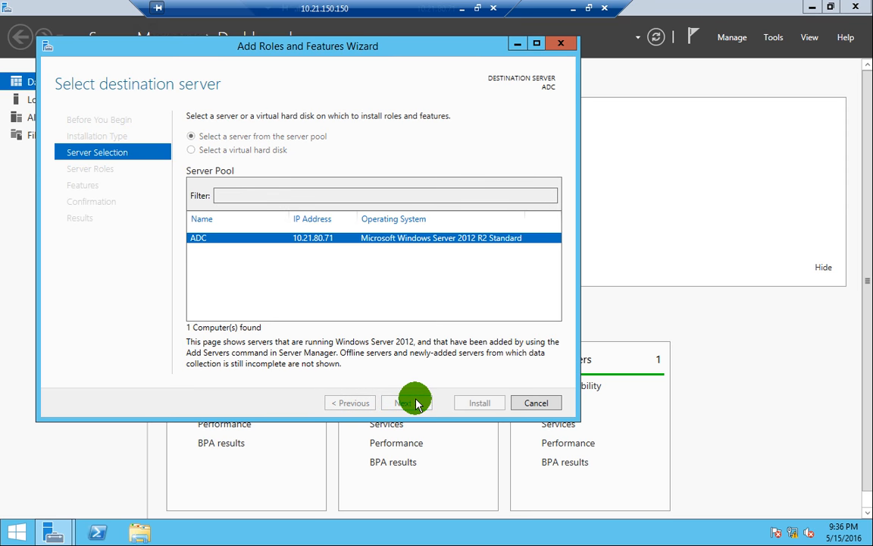
{"action": "left_click", "coordinate": [415, 402]}
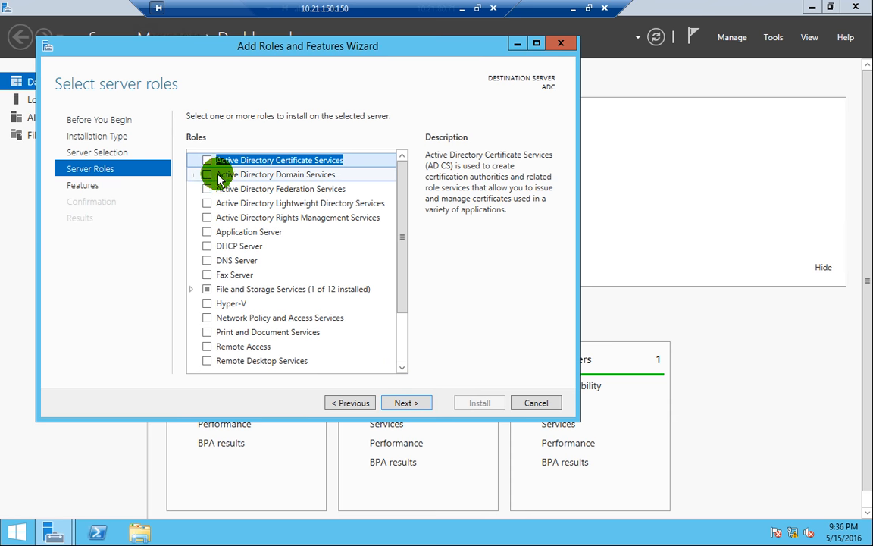
- Select Active Directory Domain Services with its required features and proceed to Install
{"action": "left_click", "coordinate": [210, 176]}
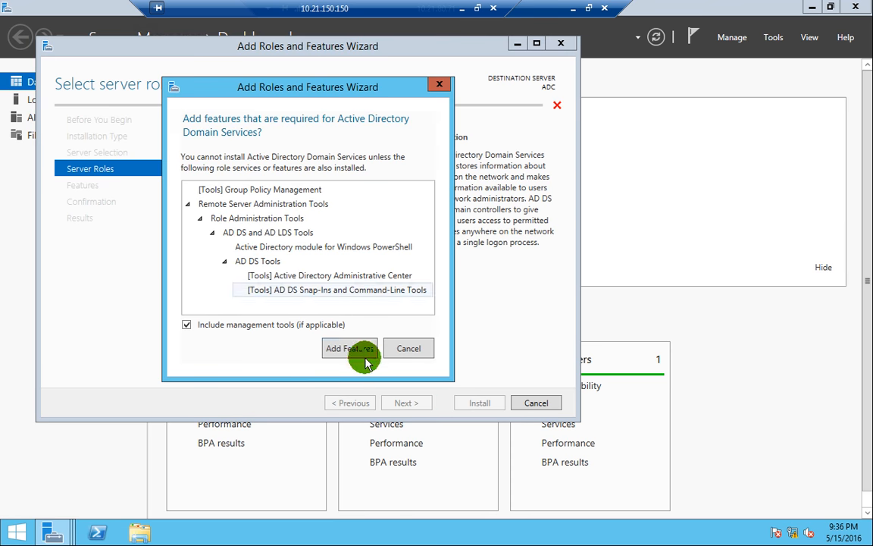
{"action": "left_click", "coordinate": [349, 350]}
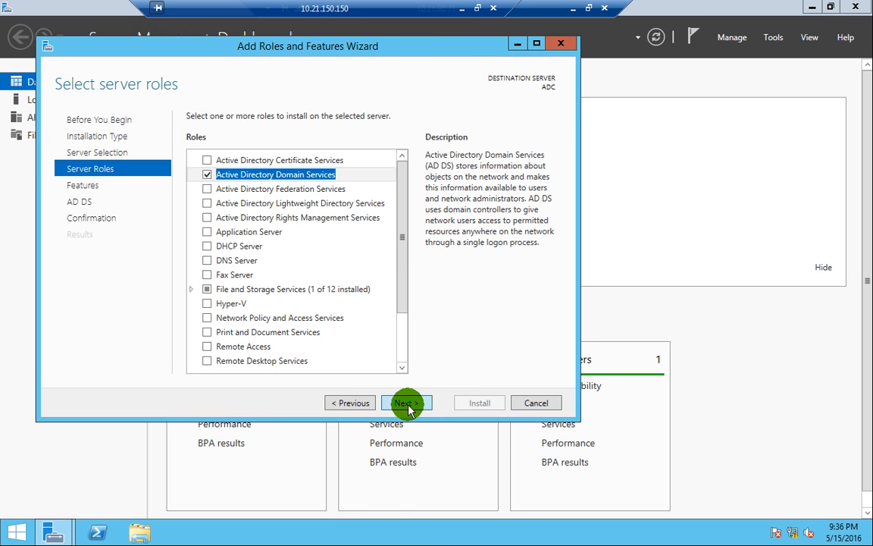
{"action": "left_click", "coordinate": [408, 405]}
{"action": "left_click", "coordinate": [408, 407]}
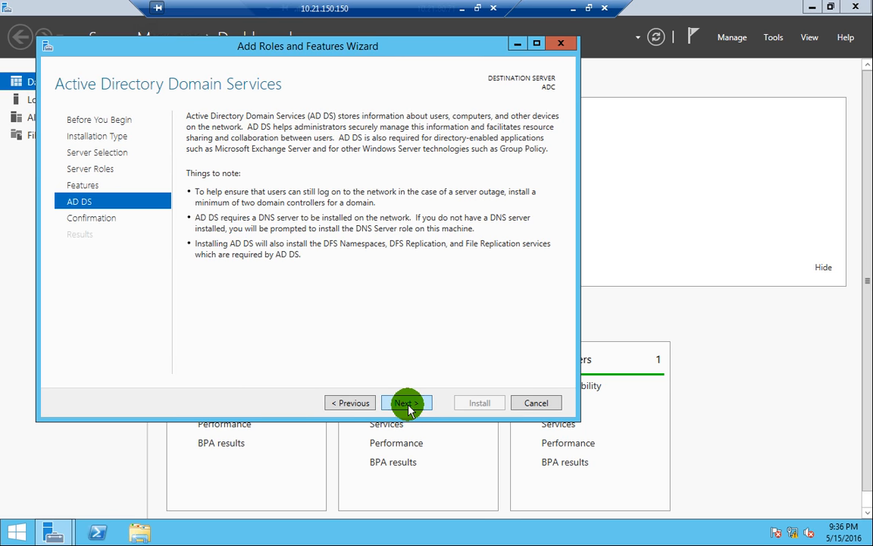
{"action": "left_click", "coordinate": [412, 409]}
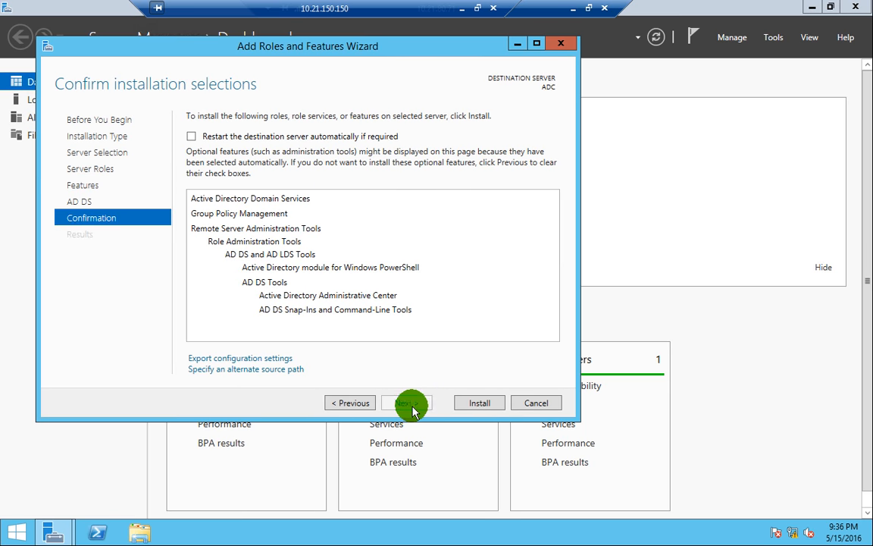
{"action": "left_click", "coordinate": [477, 403]}
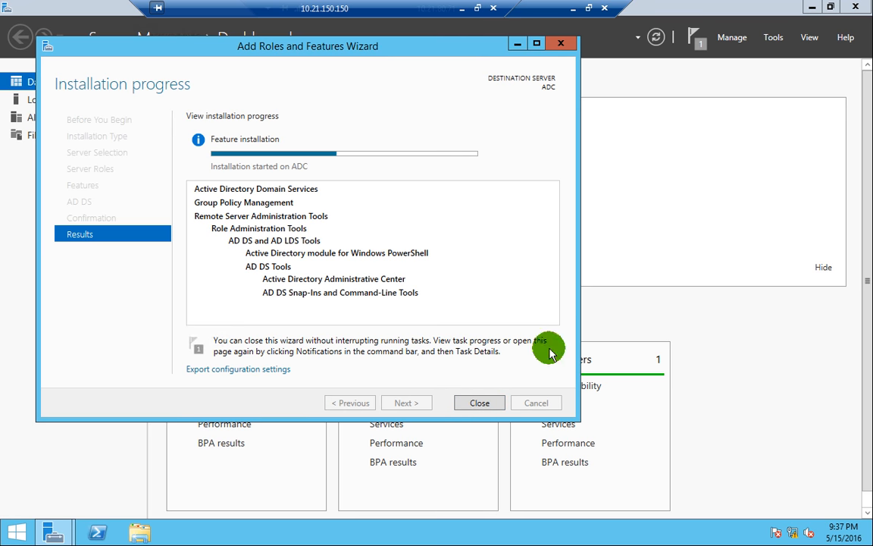
- Minimize the ADC remote session, leaving the AD DS installation running, to reach Hyper-V Manager
{"action": "left_click", "coordinate": [570, 10]}
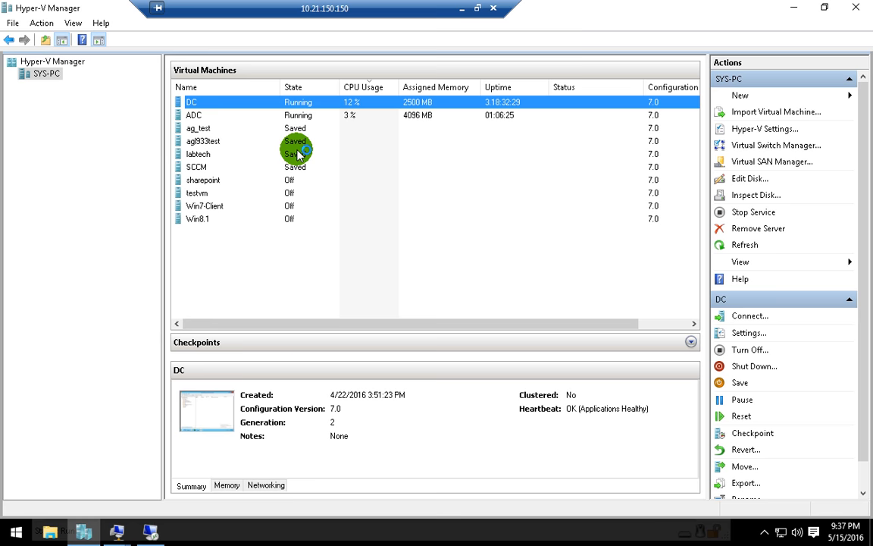
- Connect to the DC virtual machine and browse the Users container and Sales OU in ADUC
{"action": "right_click", "coordinate": [230, 105]}
{"action": "left_click", "coordinate": [250, 116]}
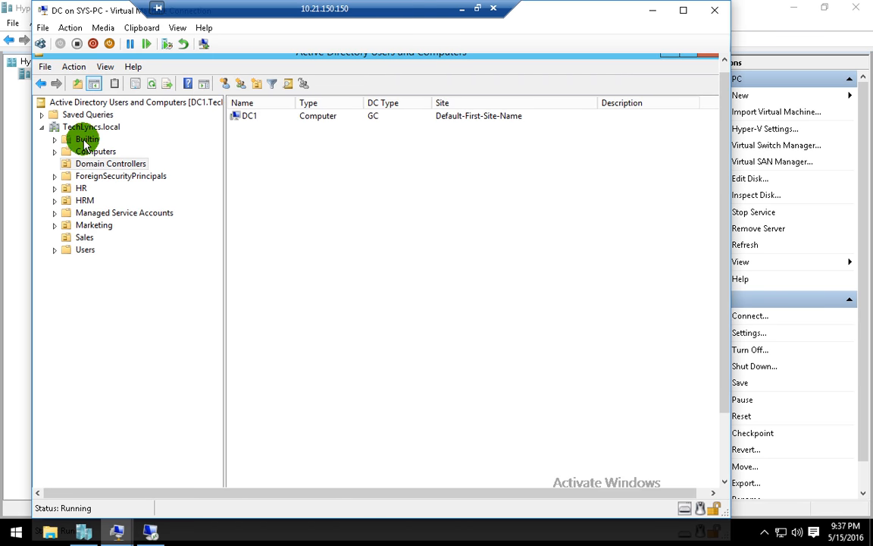
{"action": "left_click", "coordinate": [86, 249]}
{"action": "left_click", "coordinate": [84, 238]}
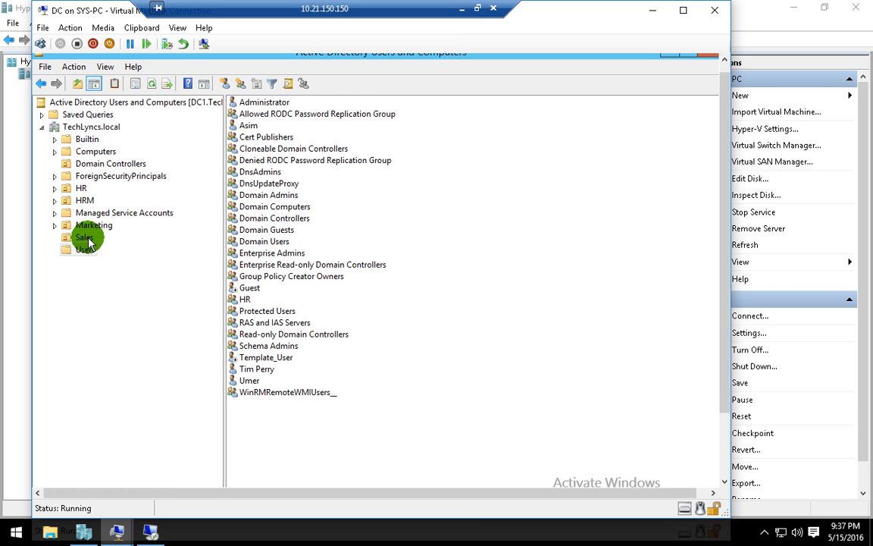
{"action": "left_click_drag", "start_coordinate": [725, 270], "coordinate": [721, 384]}
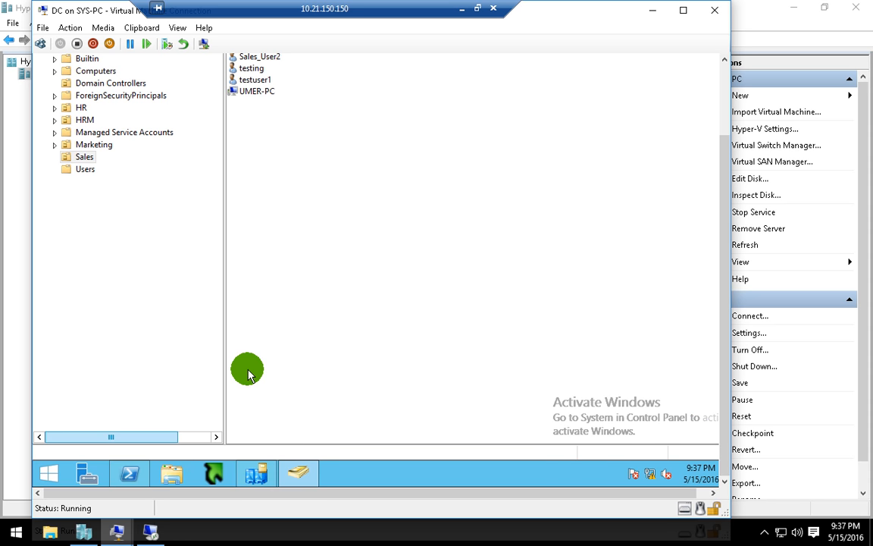
{"action": "left_click", "coordinate": [56, 474]}
- Open DNS Manager, expand Forward Lookup Zones and view TechLyncs.local's host records, selecting dc1
{"action": "type", "text": "dns"}
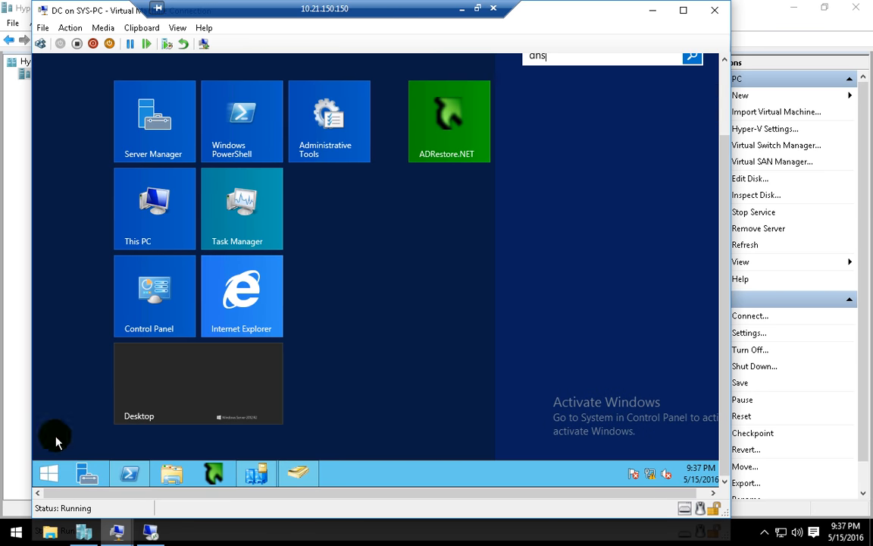
{"action": "left_click", "coordinate": [627, 106]}
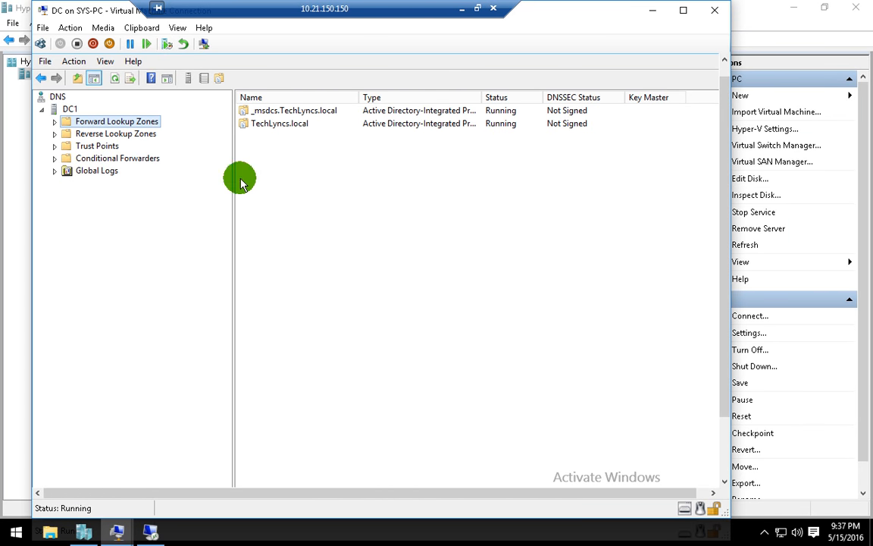
{"action": "double_click", "coordinate": [106, 122]}
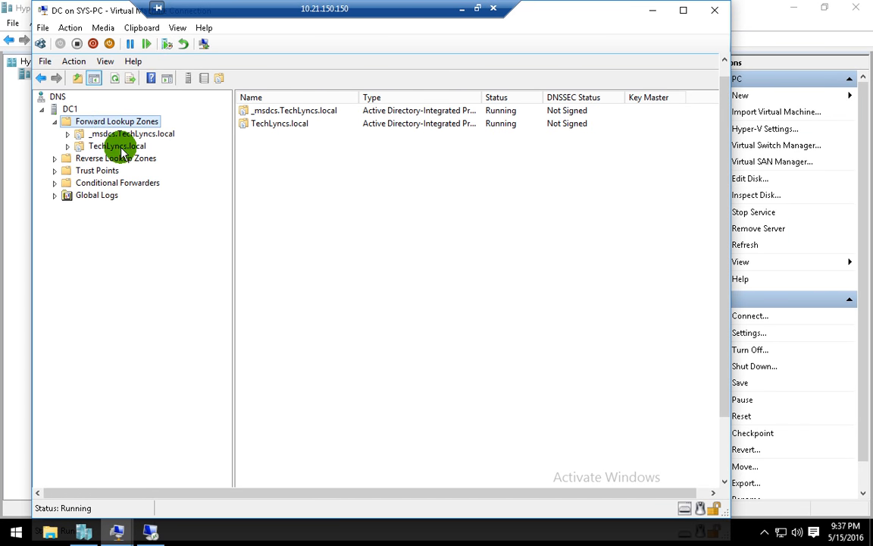
{"action": "left_click", "coordinate": [125, 151]}
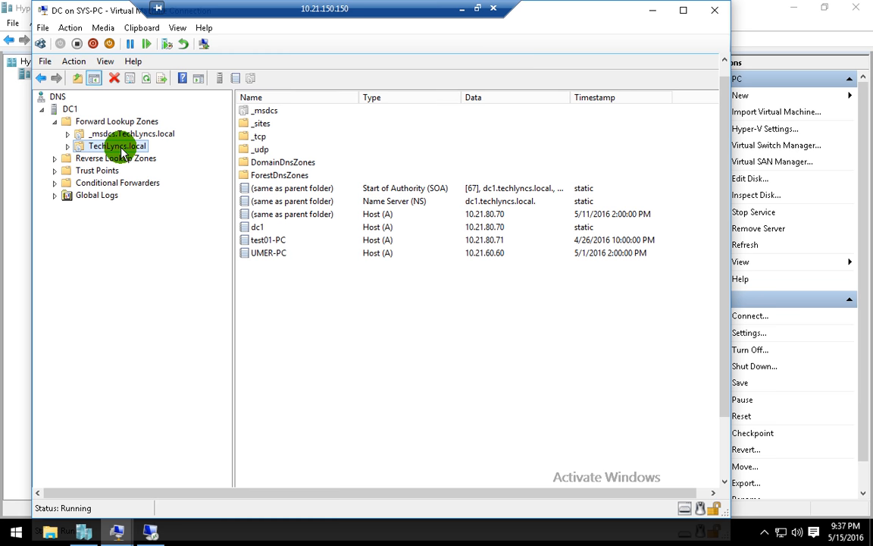
{"action": "double_click", "coordinate": [121, 150]}
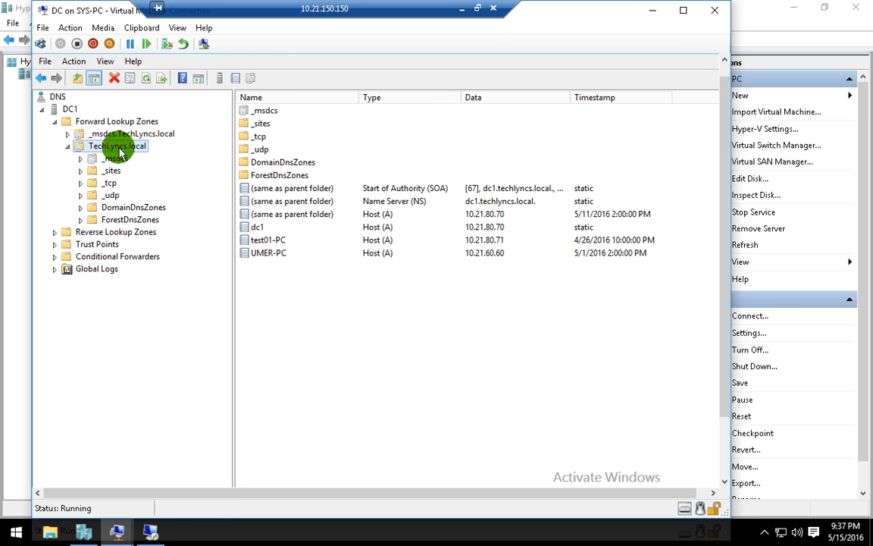
{"action": "left_click", "coordinate": [67, 147]}
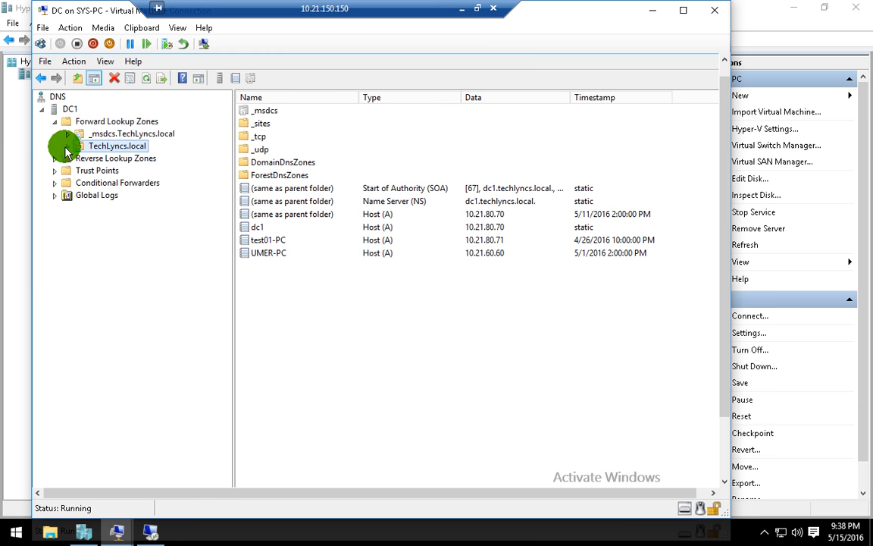
{"action": "left_click", "coordinate": [66, 147]}
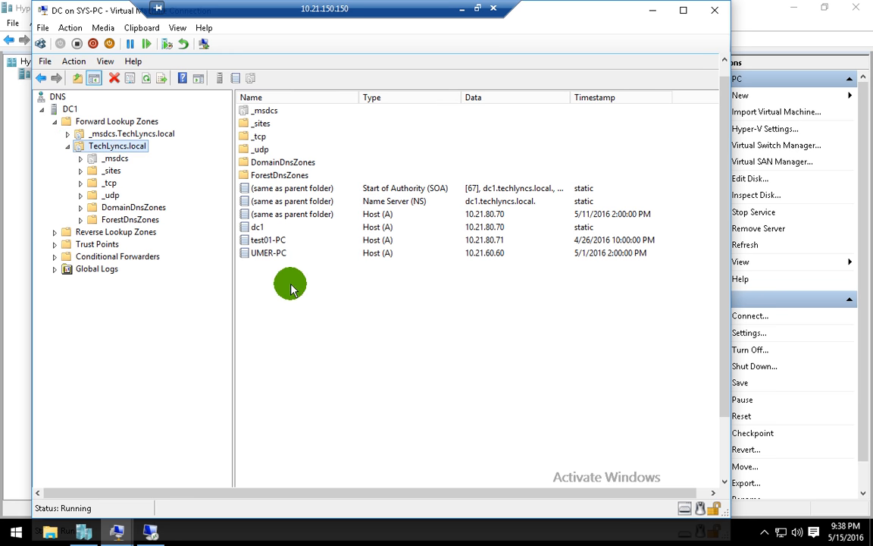
{"action": "left_click", "coordinate": [258, 226]}
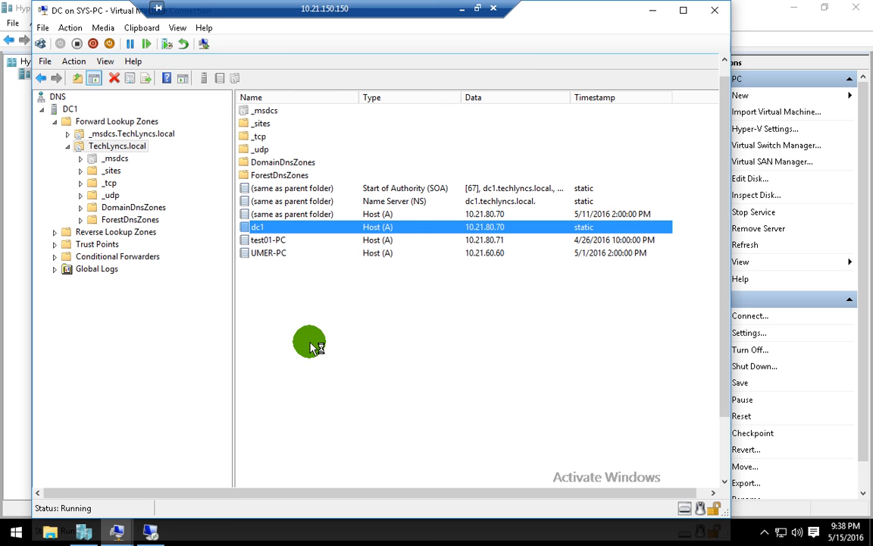
- Open the New Host dialog and cancel it, then switch back to the ADC session
{"action": "right_click", "coordinate": [298, 263]}
{"action": "left_click", "coordinate": [344, 303]}
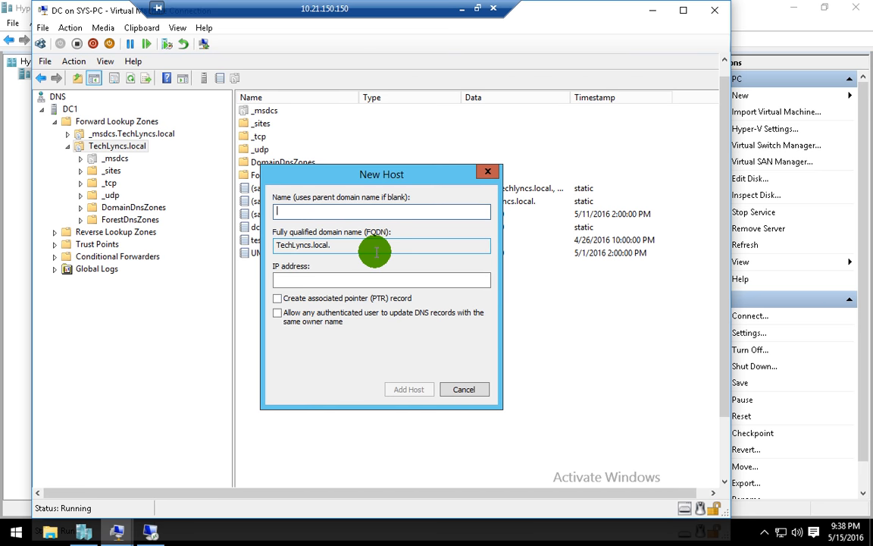
{"action": "left_click", "coordinate": [473, 386]}
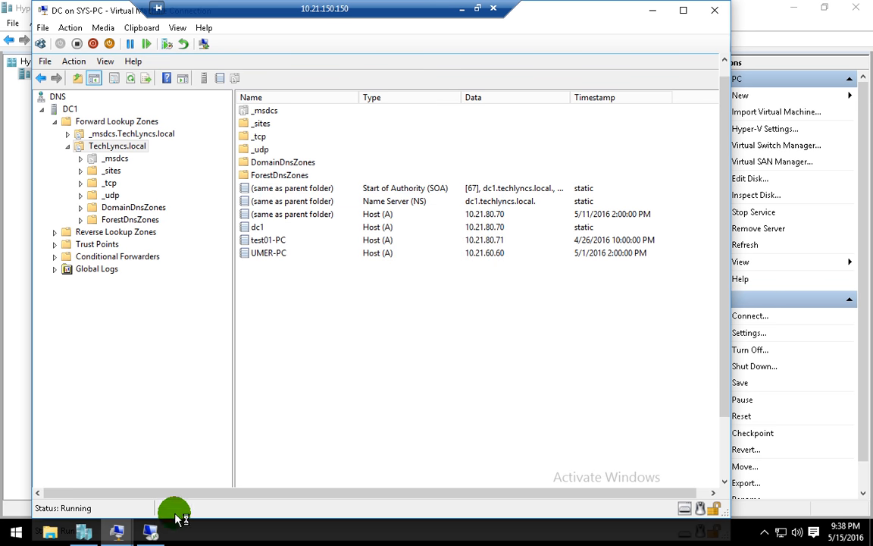
{"action": "left_click", "coordinate": [161, 533]}
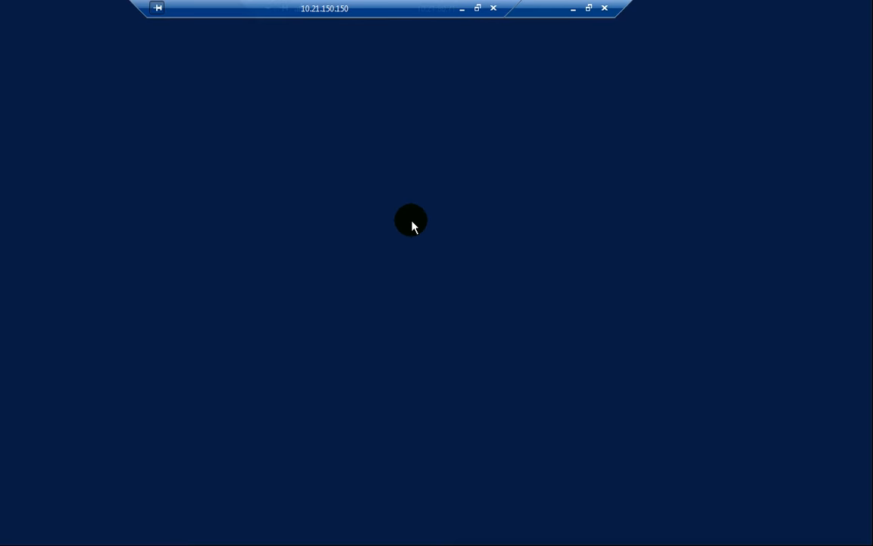
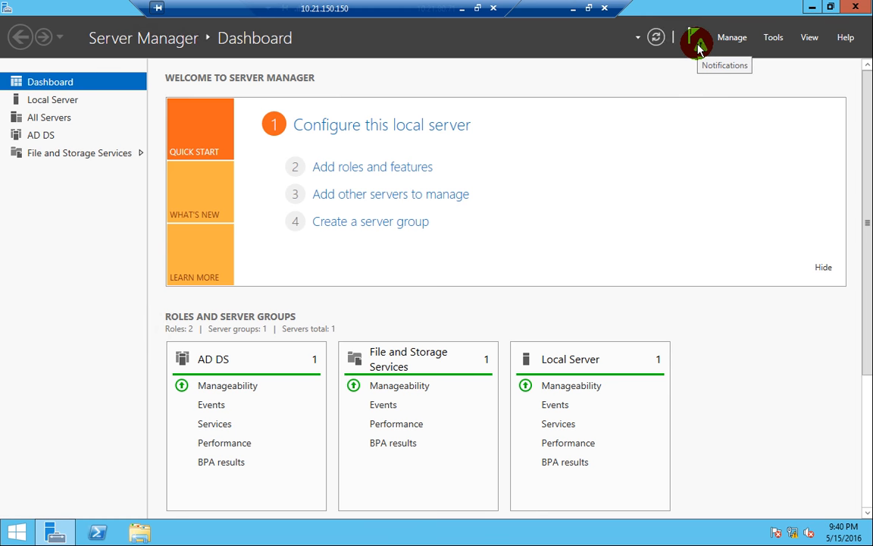
- Launch the AD DS Configuration Wizard from notifications and choose adding a domain controller to an existing domain
{"action": "left_click", "coordinate": [697, 45]}
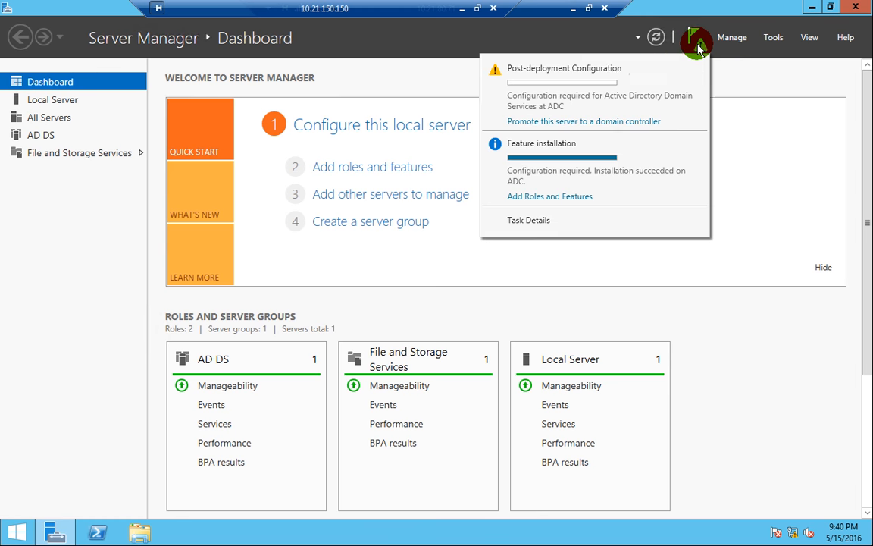
{"action": "left_click", "coordinate": [565, 129]}
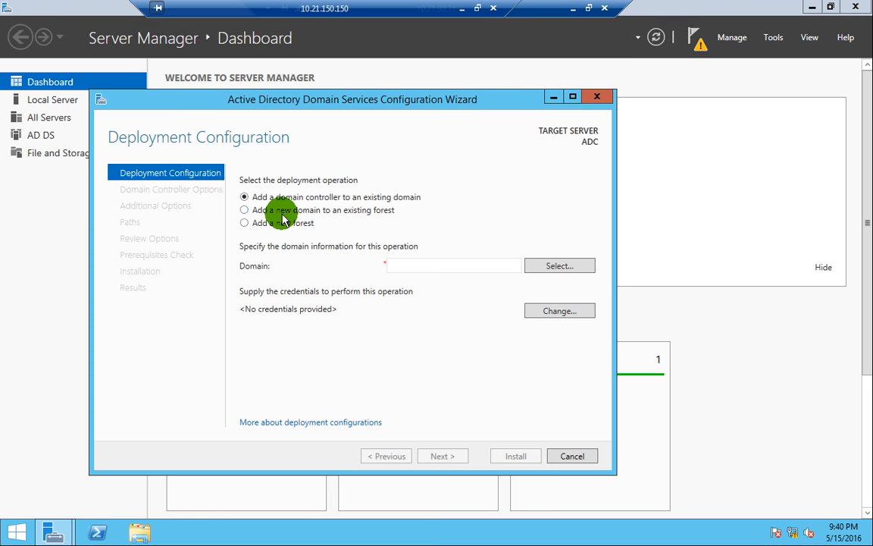
{"action": "left_click", "coordinate": [282, 213]}
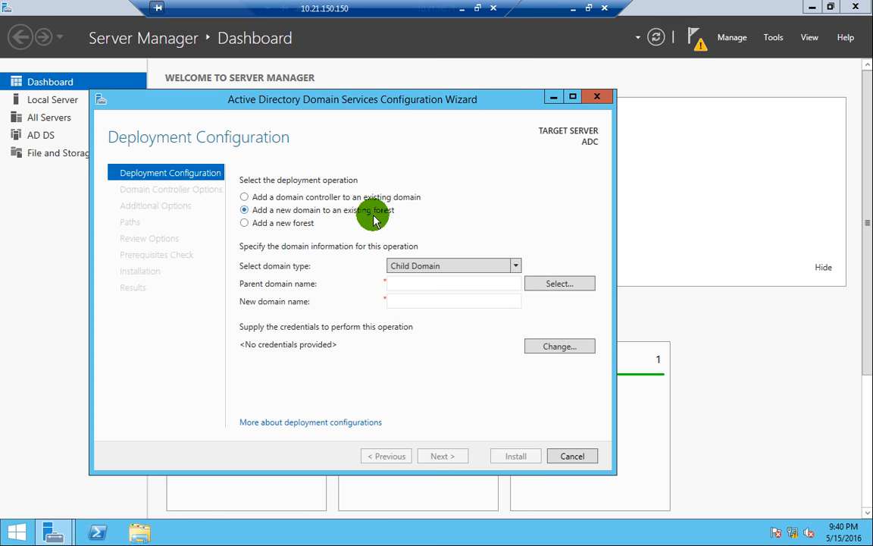
{"action": "left_click", "coordinate": [289, 224]}
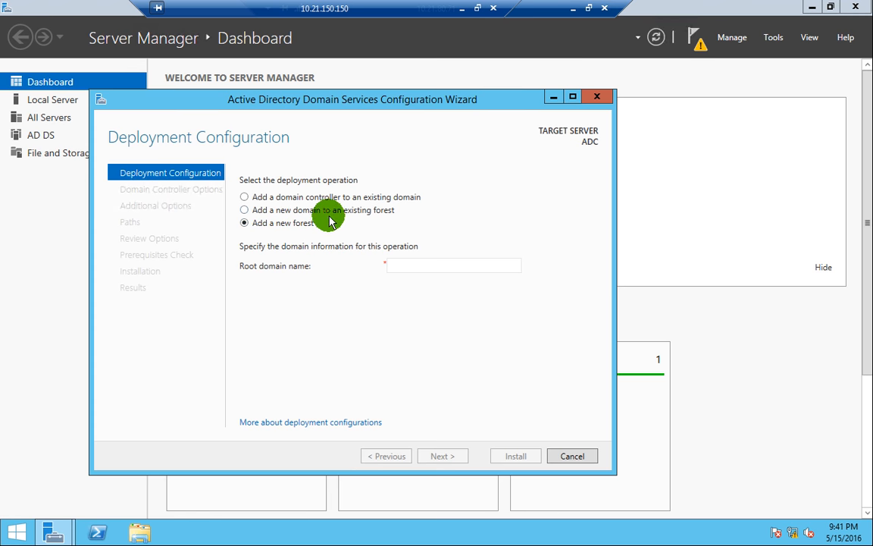
{"action": "left_click", "coordinate": [330, 213]}
{"action": "left_click", "coordinate": [336, 199]}
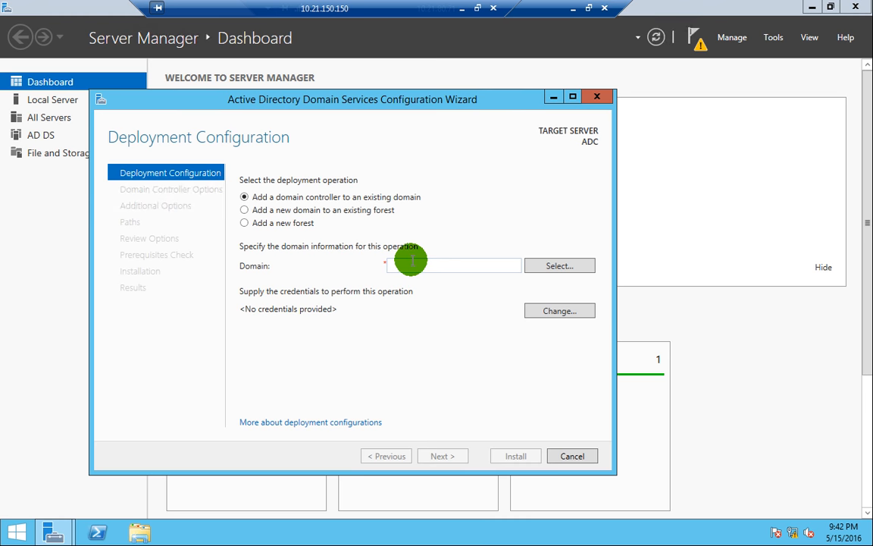
- Supply the TechLyncs domain administrator credentials to browse existing domains
{"action": "left_click", "coordinate": [551, 269]}
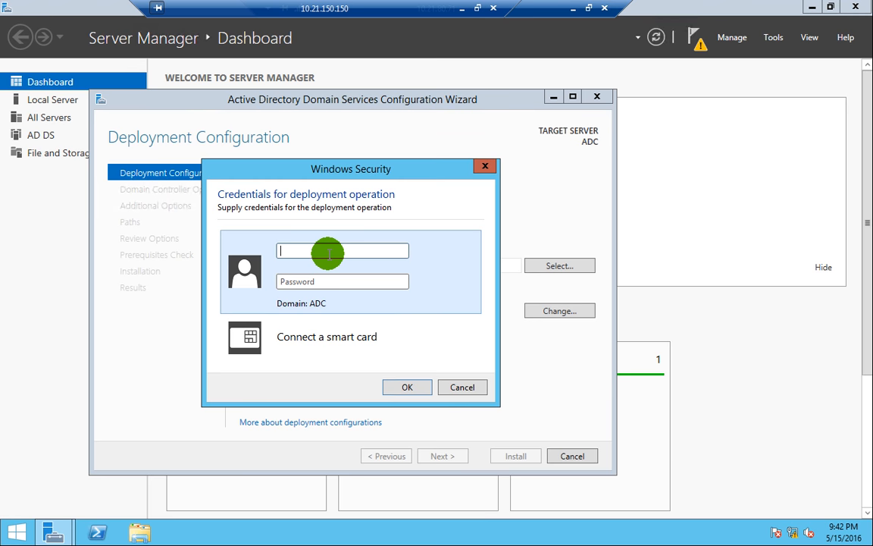
{"action": "type", "text": "techlyncs\\administrator"}
{"action": "key", "text": "Tab"}
{"action": "type", "text": "•••"}
{"action": "left_click", "coordinate": [398, 387]}
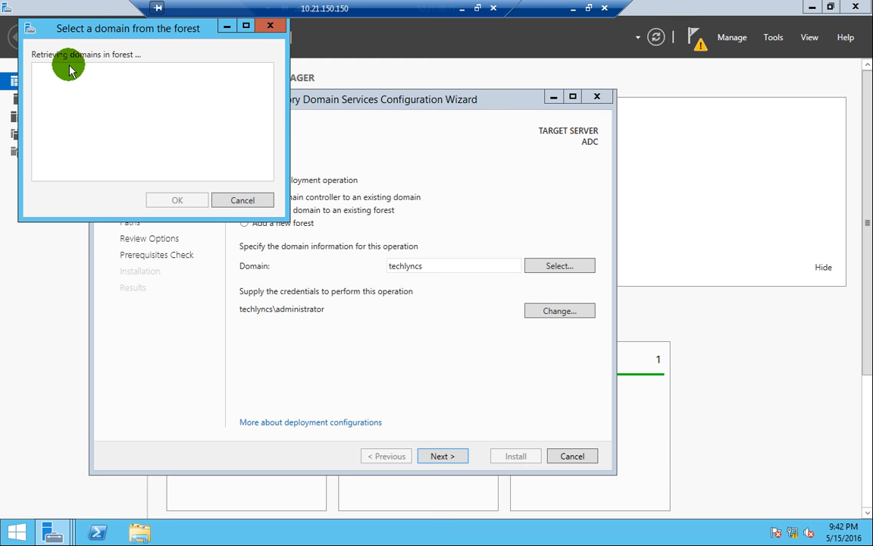
- Pick TechLyncs.local from the domain list as the target domain
{"action": "left_click_drag", "start_coordinate": [170, 36], "coordinate": [250, 130]}
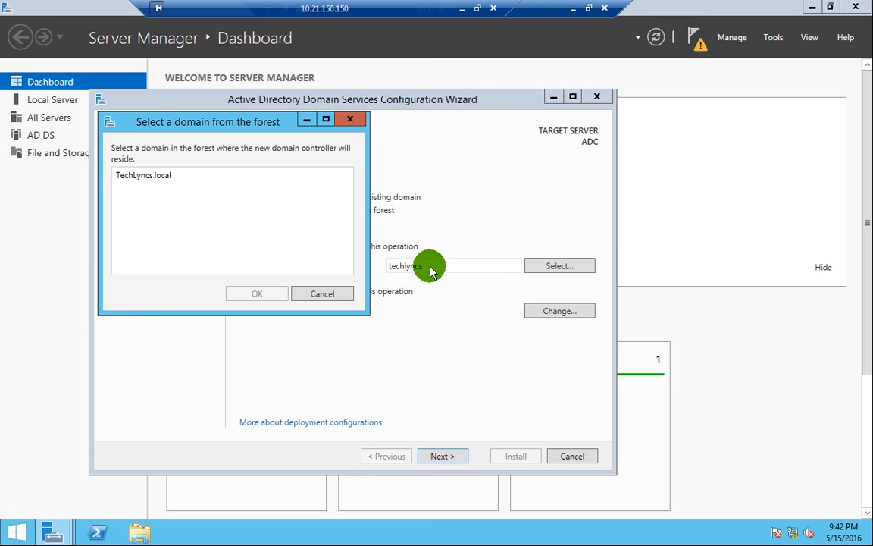
{"action": "left_click", "coordinate": [161, 177]}
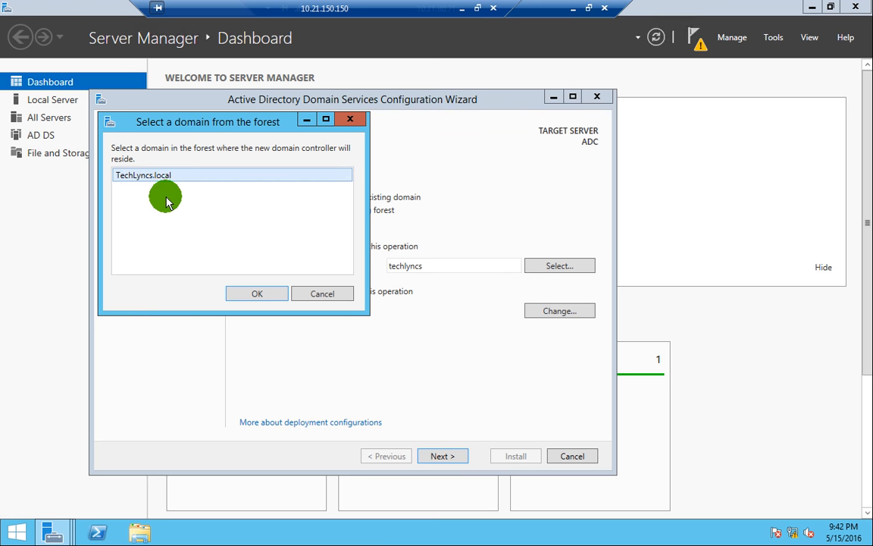
{"action": "left_click", "coordinate": [276, 295]}
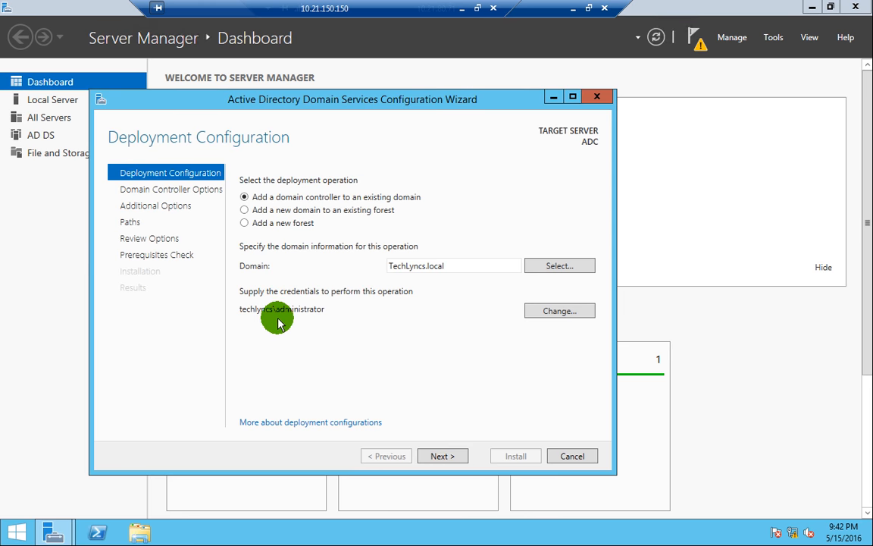
- Continue to Domain Controller Options, keeping DNS server and Global Catalog both enabled
{"action": "left_click", "coordinate": [449, 458]}
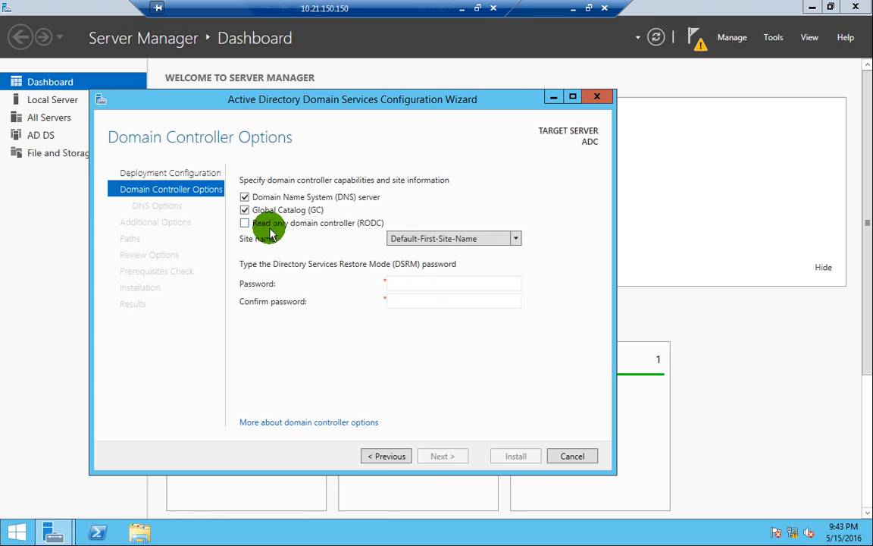
{"action": "left_click", "coordinate": [306, 201]}
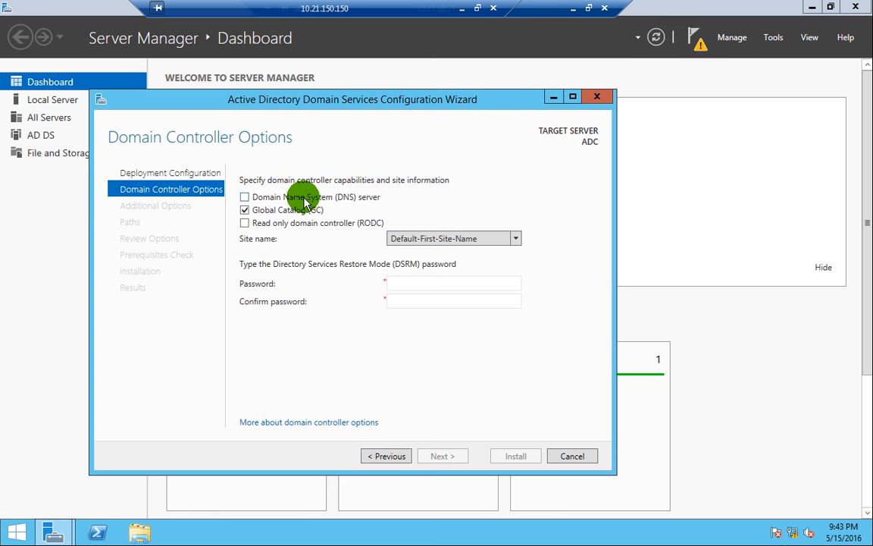
{"action": "left_click", "coordinate": [311, 199]}
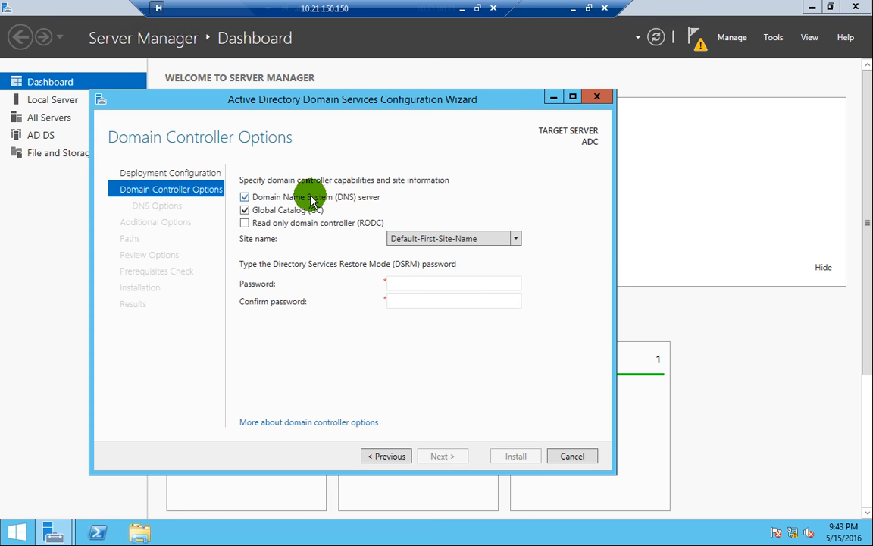
{"action": "left_click", "coordinate": [284, 215]}
{"action": "left_click", "coordinate": [284, 215]}
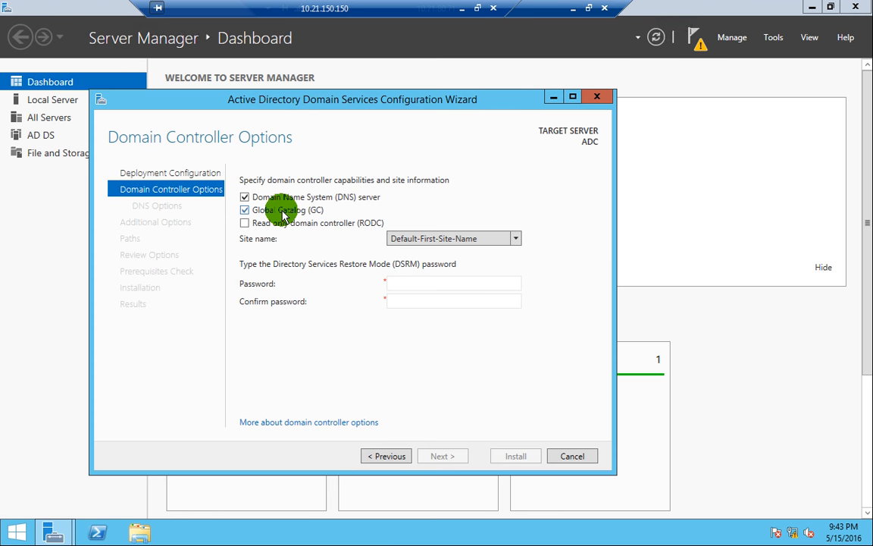
{"action": "left_click", "coordinate": [293, 207]}
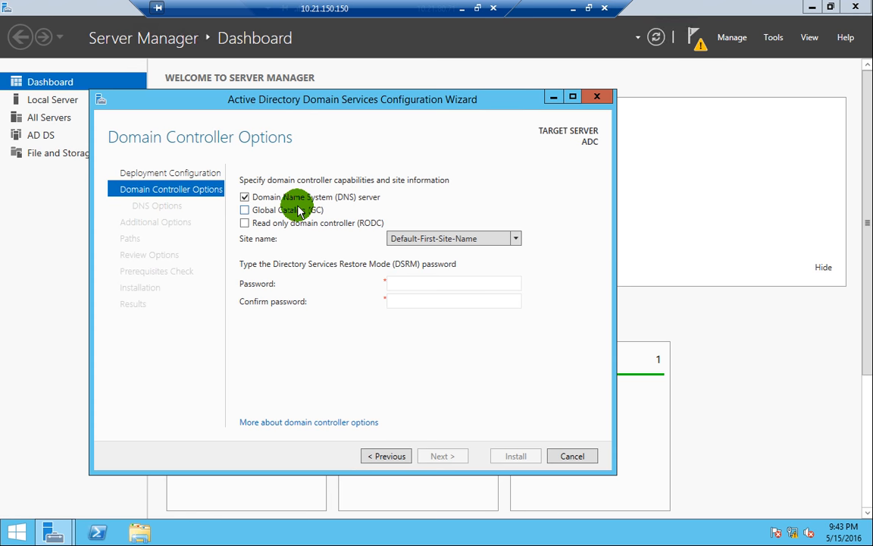
{"action": "left_click", "coordinate": [244, 210]}
- Enter and confirm the DSRM password
{"action": "left_click", "coordinate": [403, 283]}
{"action": "type", "text": "*******"}
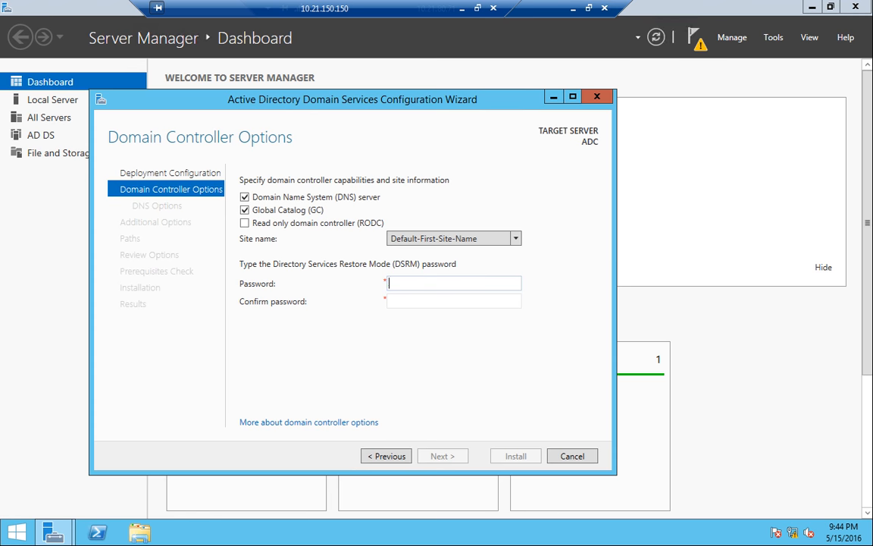
{"action": "key", "text": "Tab"}
{"action": "type", "text": "*******"}
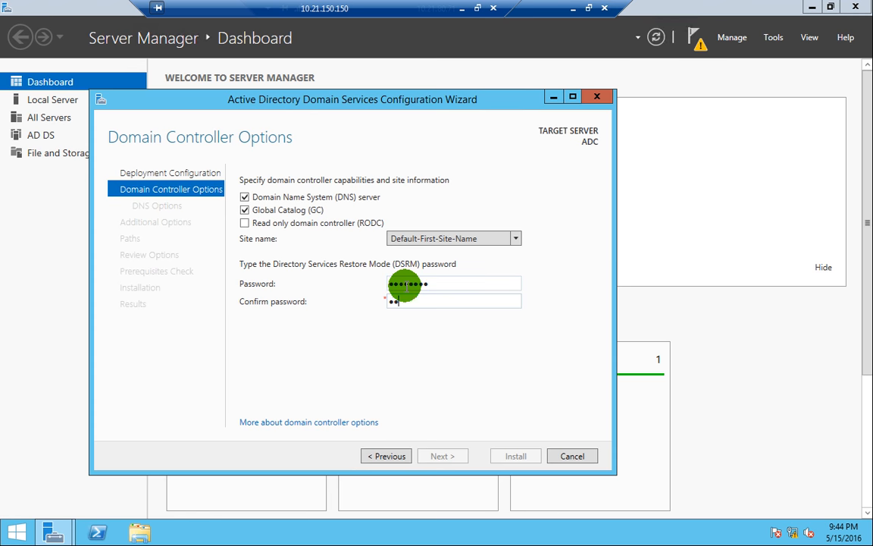
{"action": "type", "text": "*"}
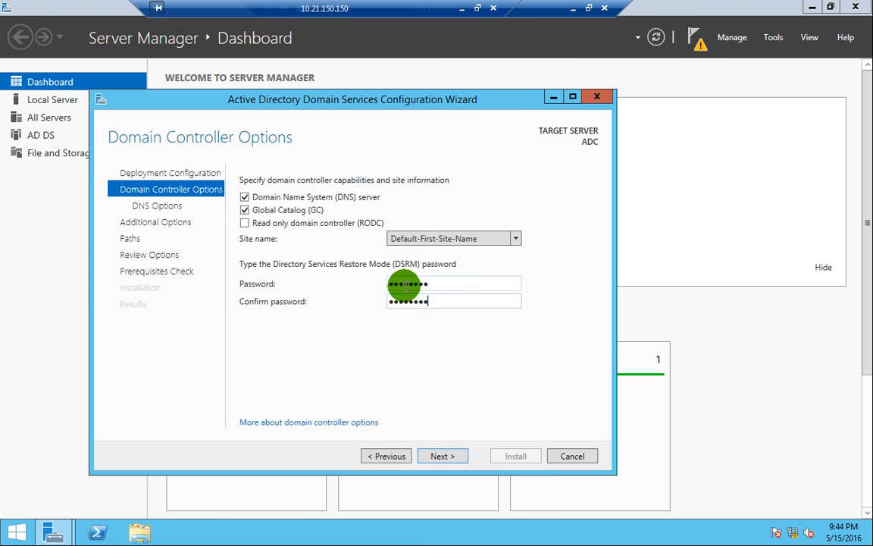
{"action": "double_click", "coordinate": [417, 301]}
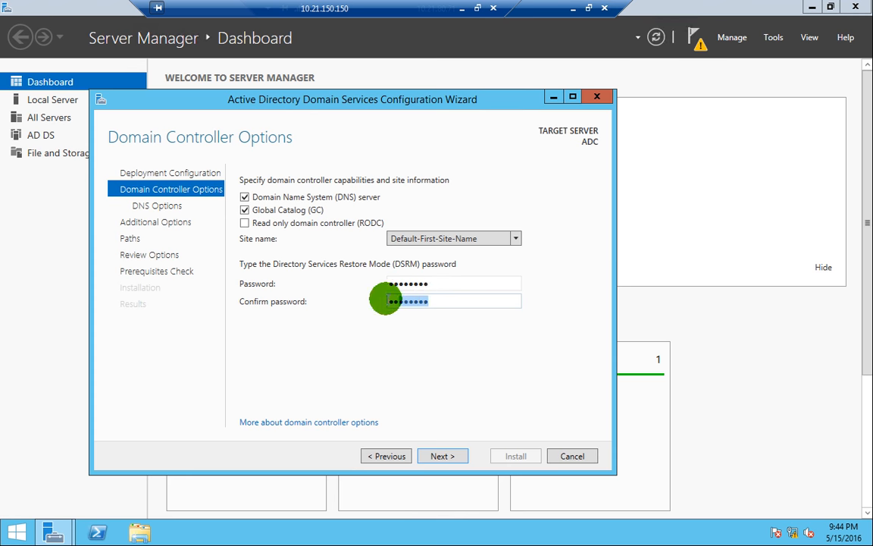
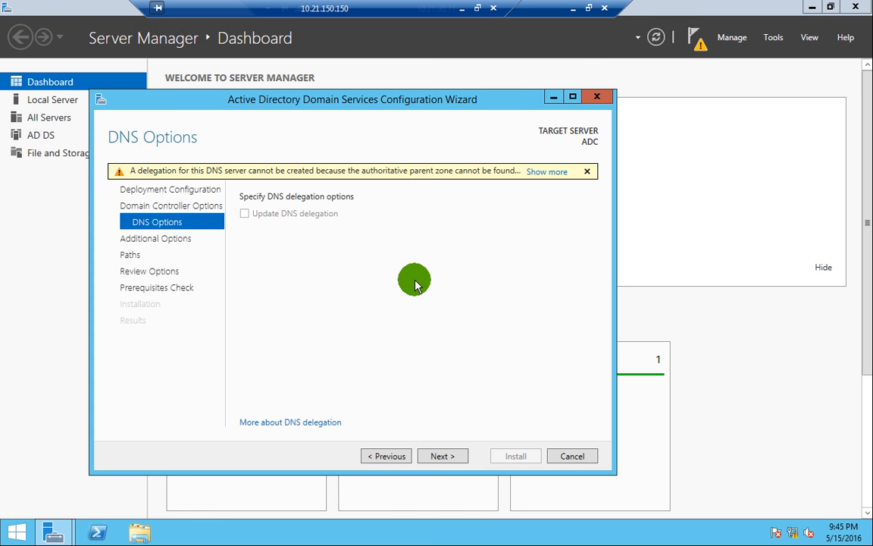
- Move past DNS Options to the Additional Options page, with replication from Any domain controller
{"action": "left_click", "coordinate": [447, 457]}
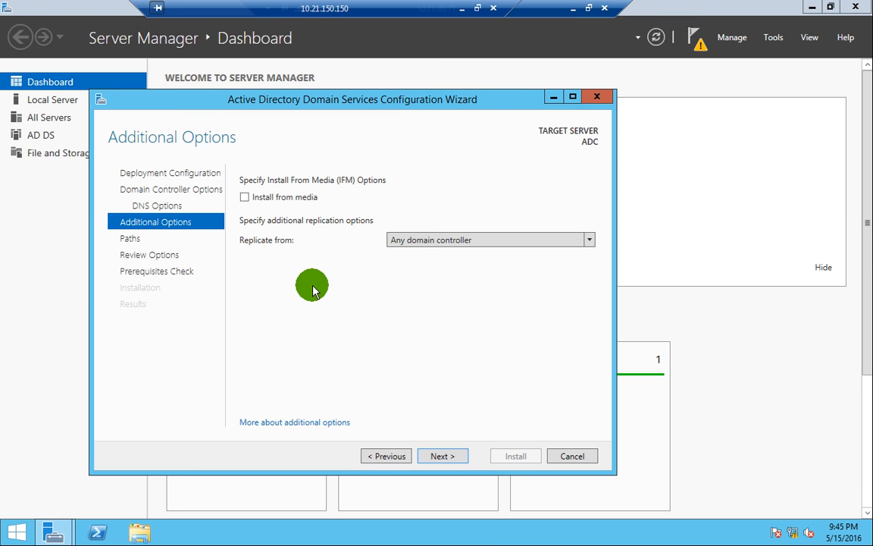
{"action": "left_click", "coordinate": [432, 248]}
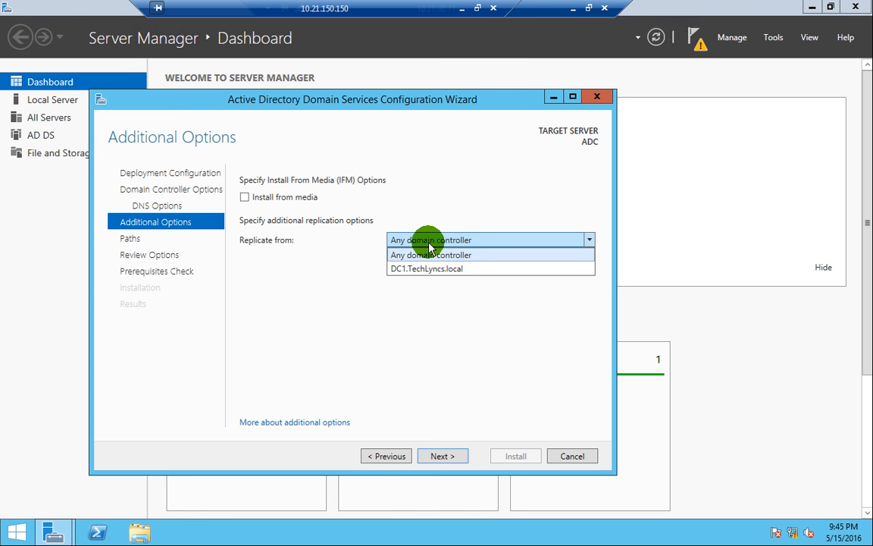
{"action": "left_click", "coordinate": [440, 321]}
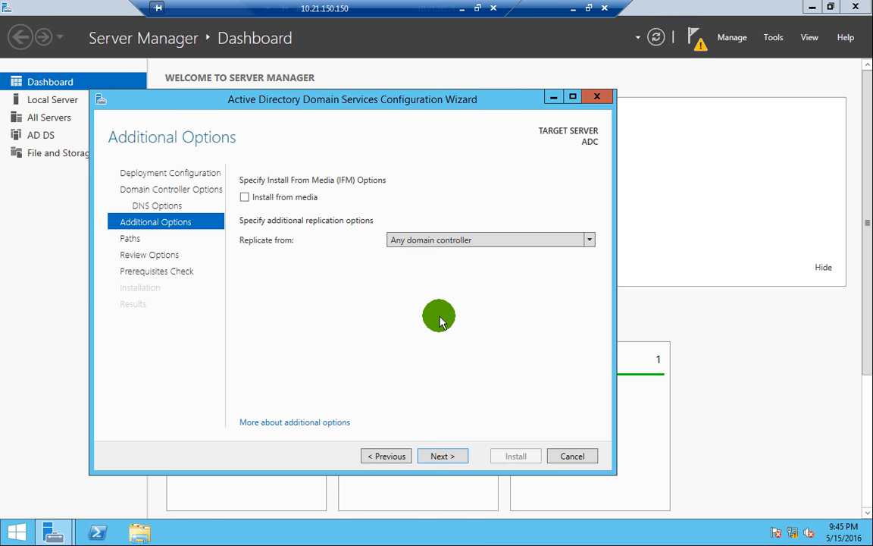
{"action": "left_click", "coordinate": [435, 242]}
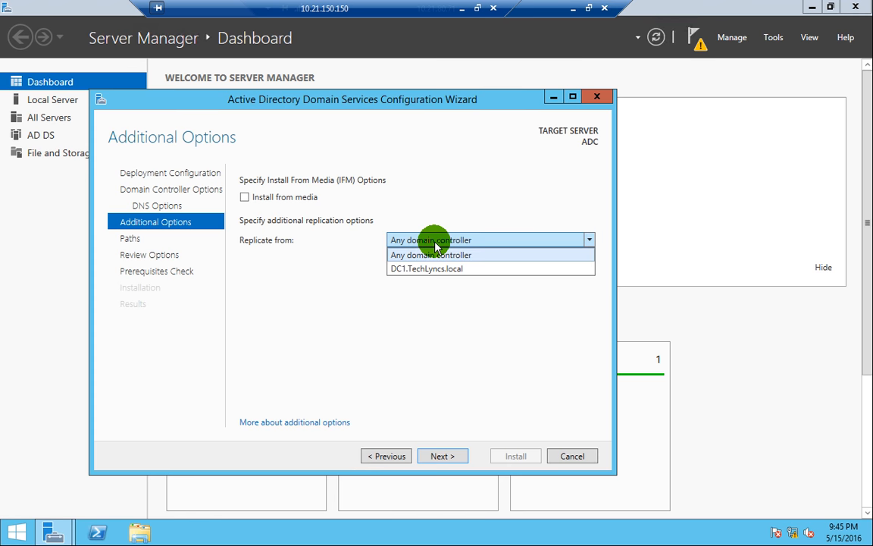
{"action": "left_click", "coordinate": [414, 238]}
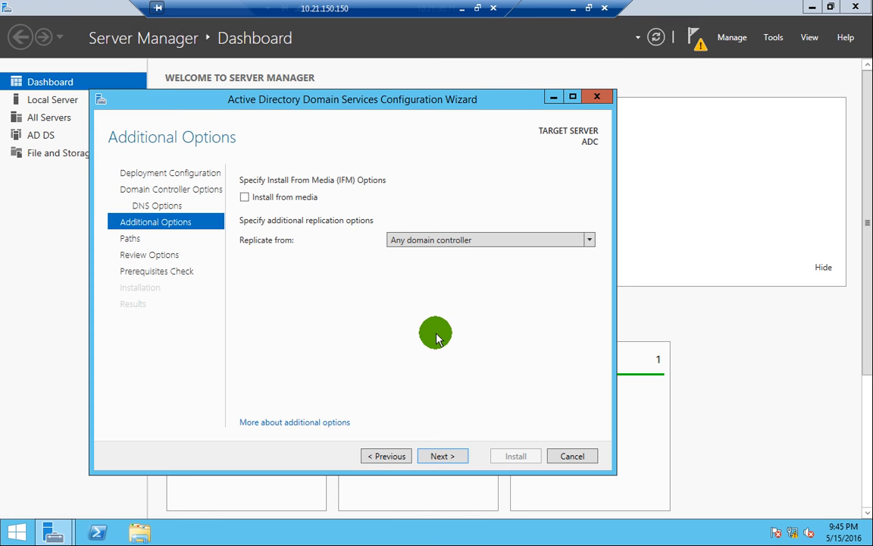
{"action": "left_click", "coordinate": [436, 241]}
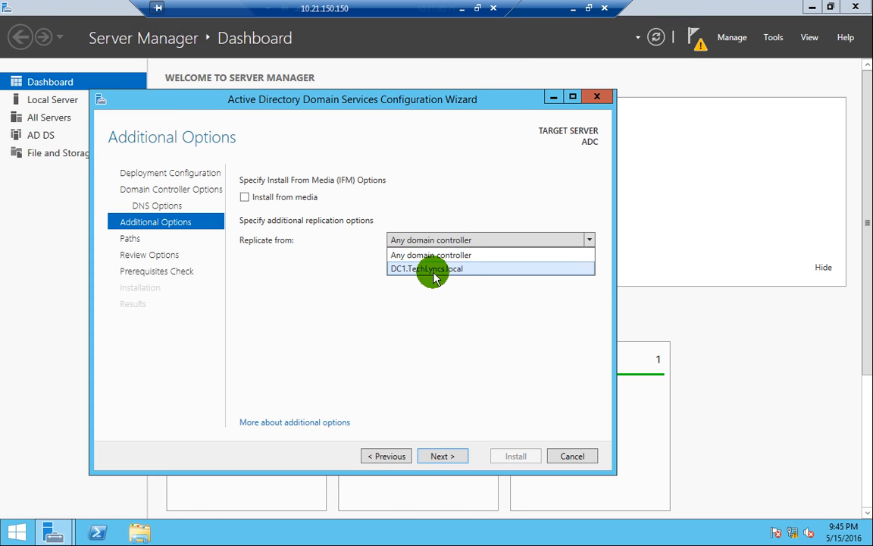
{"action": "left_click", "coordinate": [435, 269]}
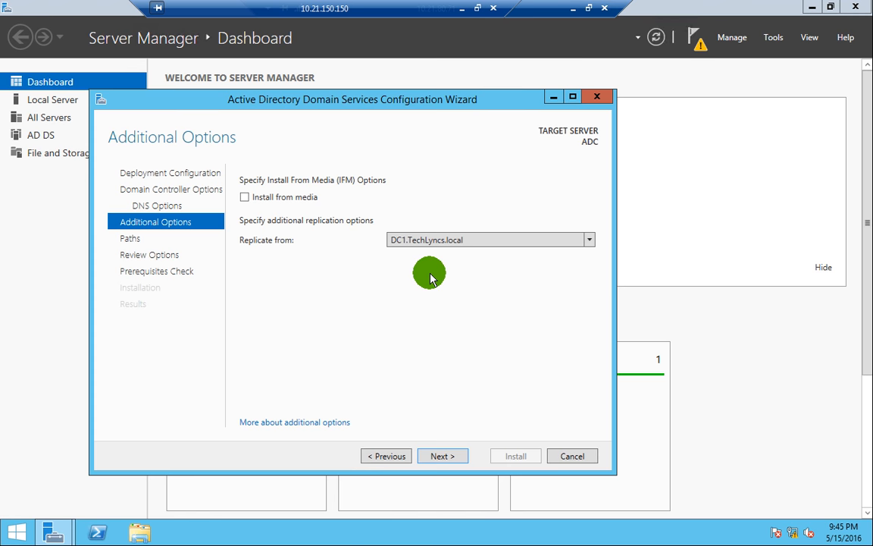
{"action": "left_click", "coordinate": [466, 239]}
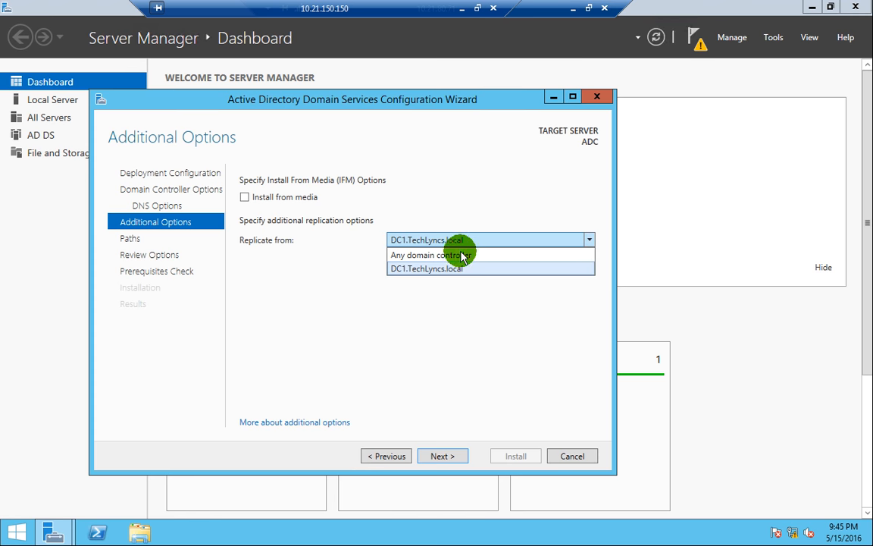
{"action": "left_click", "coordinate": [465, 257]}
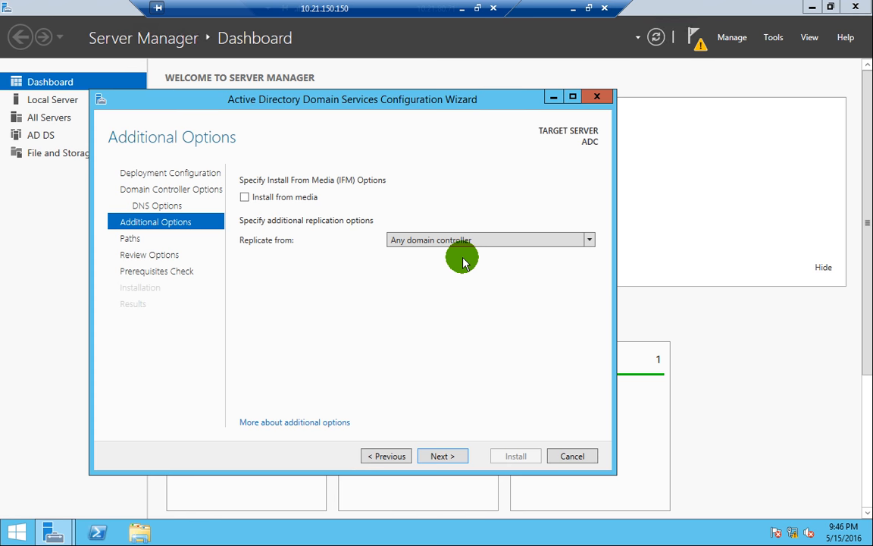
{"action": "left_click", "coordinate": [452, 240]}
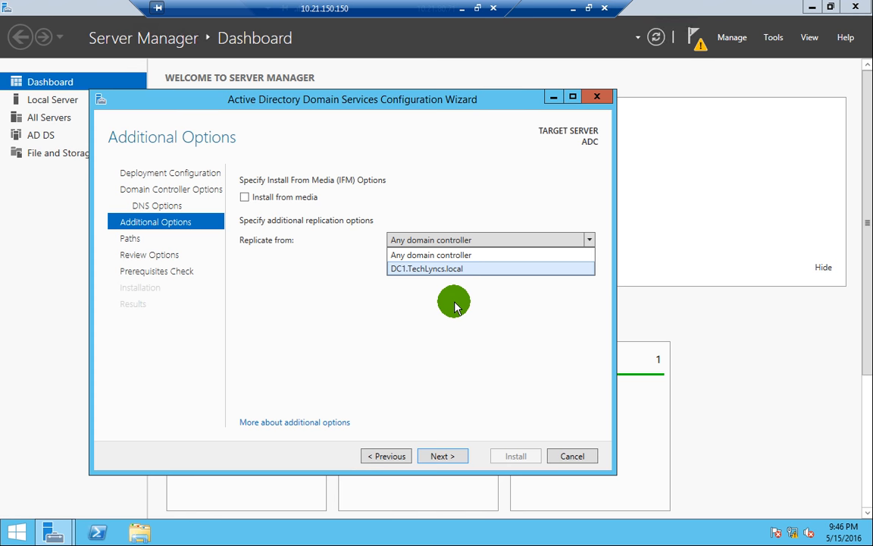
{"action": "left_click", "coordinate": [455, 305]}
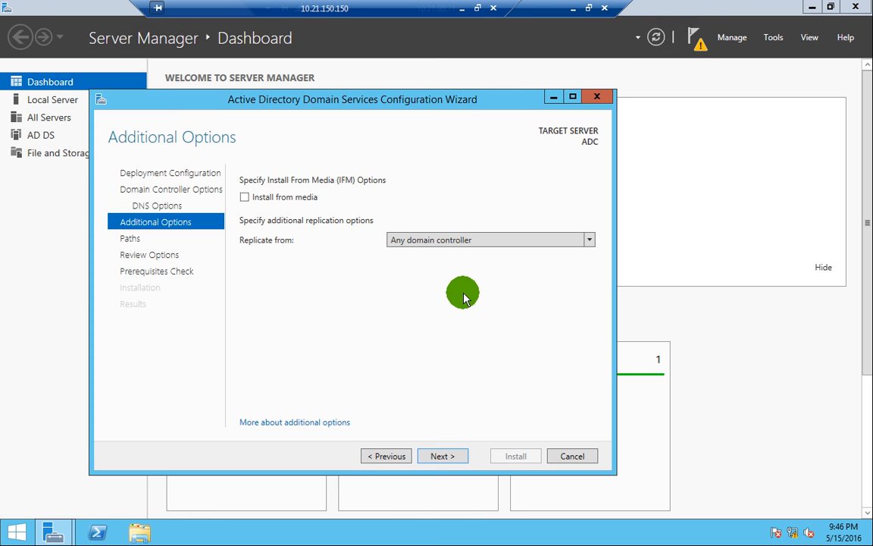
- Leave Install from media off and Replicate from as Any domain controller, then continue to Paths
{"action": "left_click", "coordinate": [292, 198]}
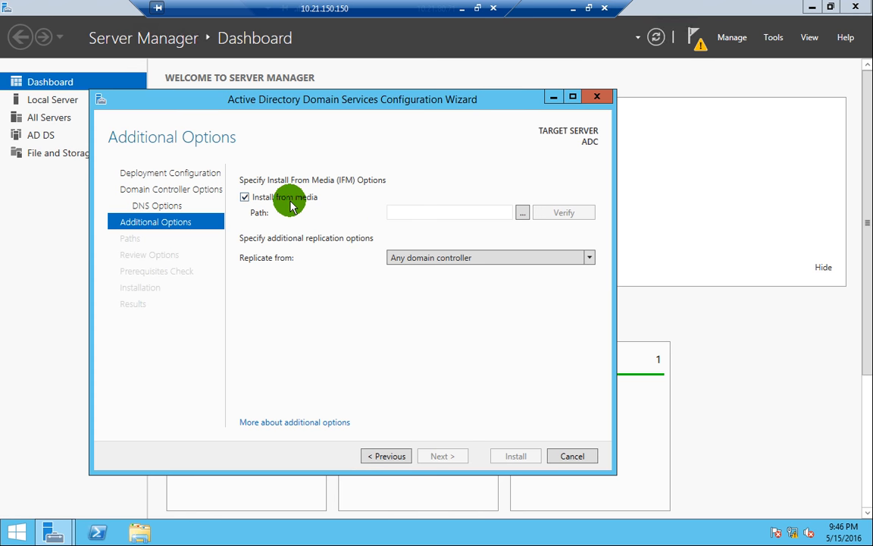
{"action": "left_click", "coordinate": [444, 213]}
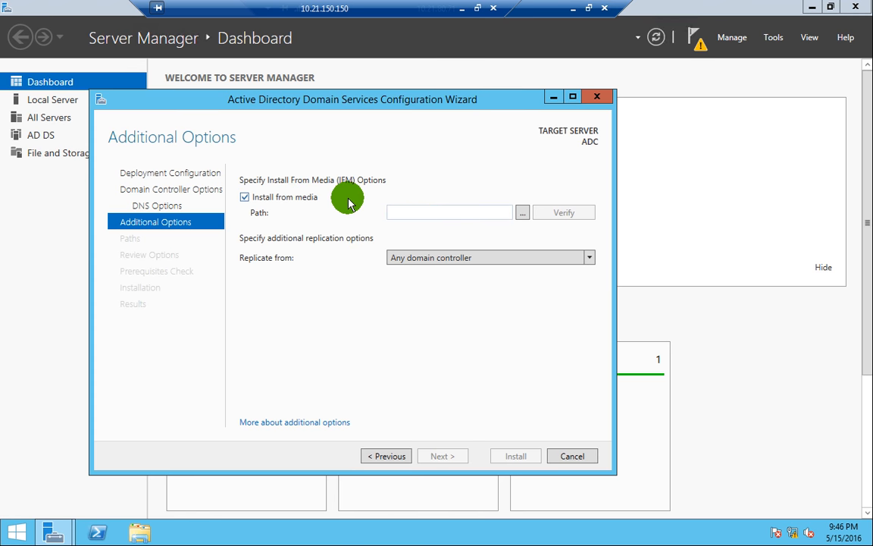
{"action": "left_click", "coordinate": [301, 200]}
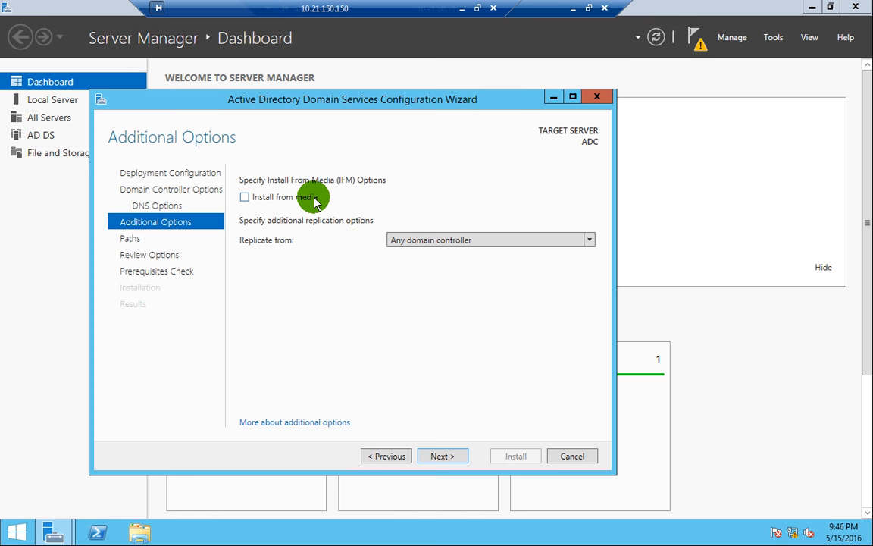
{"action": "left_click", "coordinate": [311, 198]}
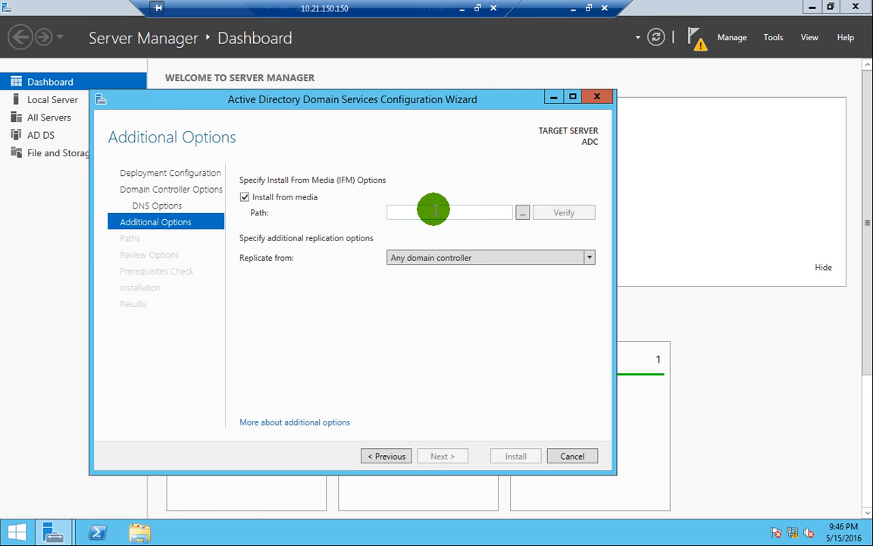
{"action": "left_click", "coordinate": [287, 197]}
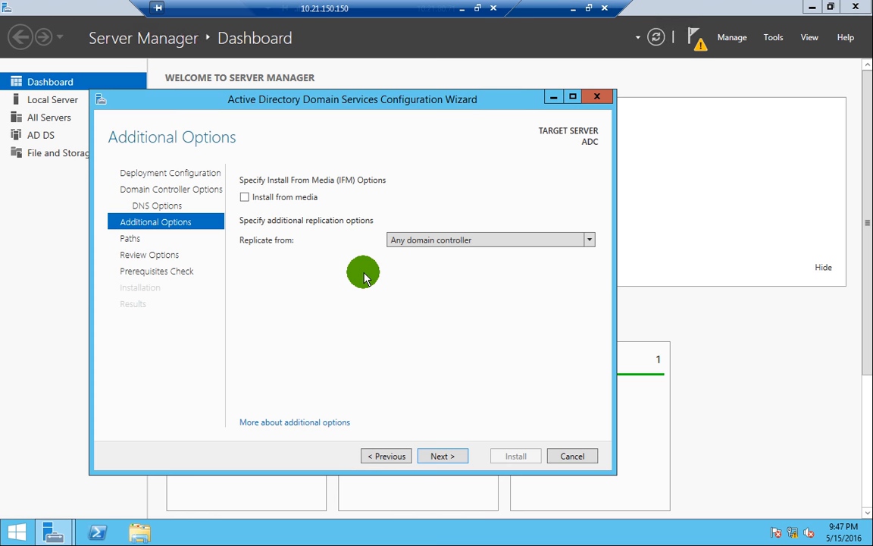
{"action": "left_click", "coordinate": [417, 241]}
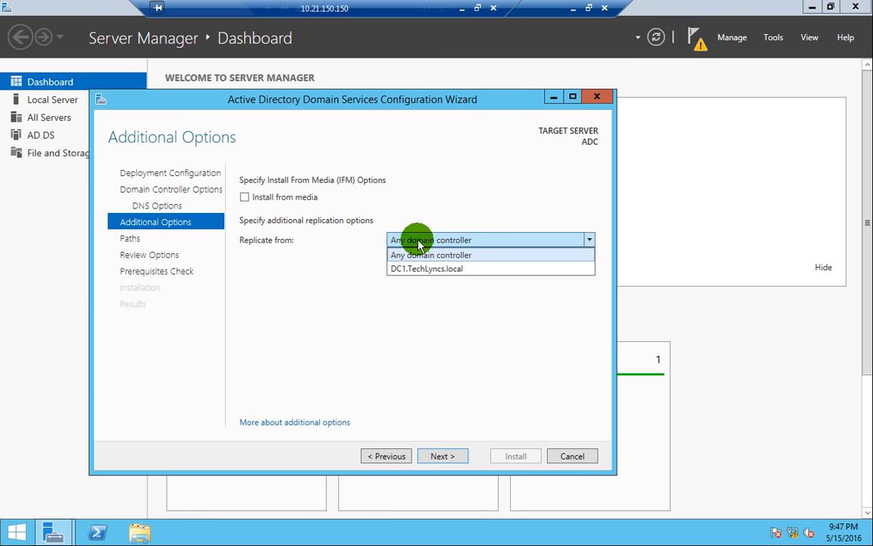
{"action": "left_click", "coordinate": [302, 199]}
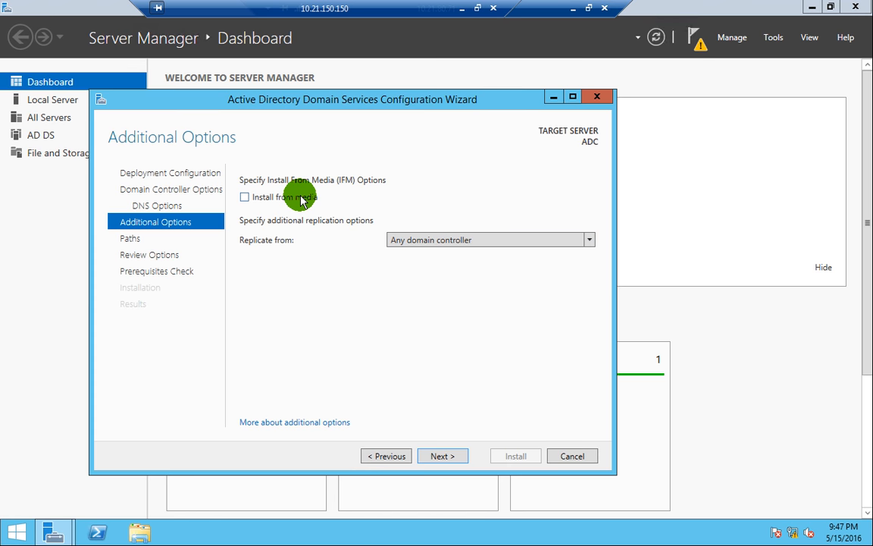
{"action": "left_click", "coordinate": [300, 198]}
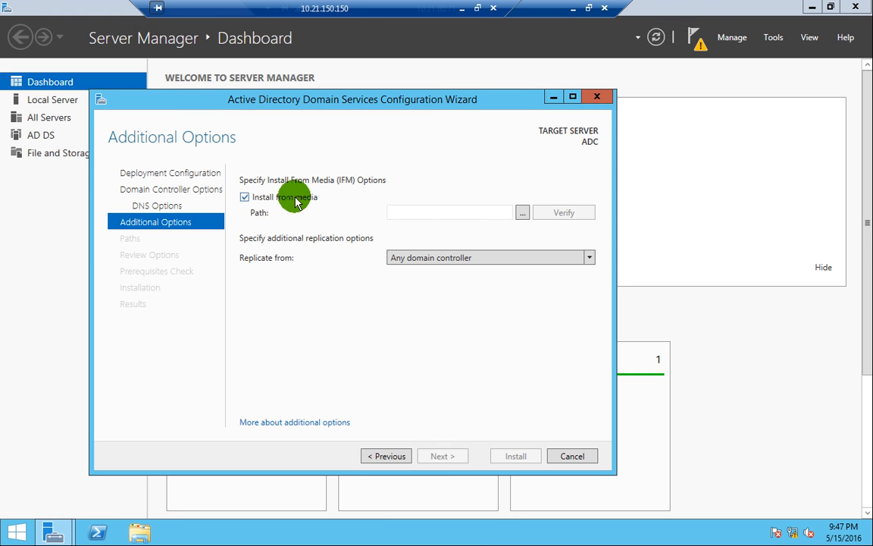
{"action": "left_click", "coordinate": [297, 197]}
{"action": "left_click", "coordinate": [408, 239]}
{"action": "left_click", "coordinate": [408, 239]}
{"action": "left_click", "coordinate": [443, 456]}
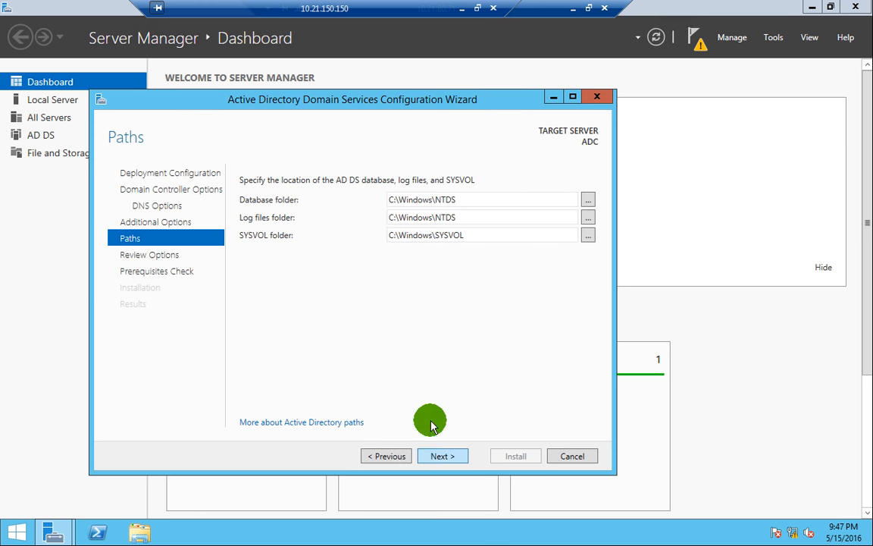
- Check the default database (C:\Windows\NTDS), log files and SYSVOL folder paths
{"action": "left_click_drag", "start_coordinate": [461, 199], "coordinate": [378, 201]}
{"action": "left_click", "coordinate": [456, 198]}
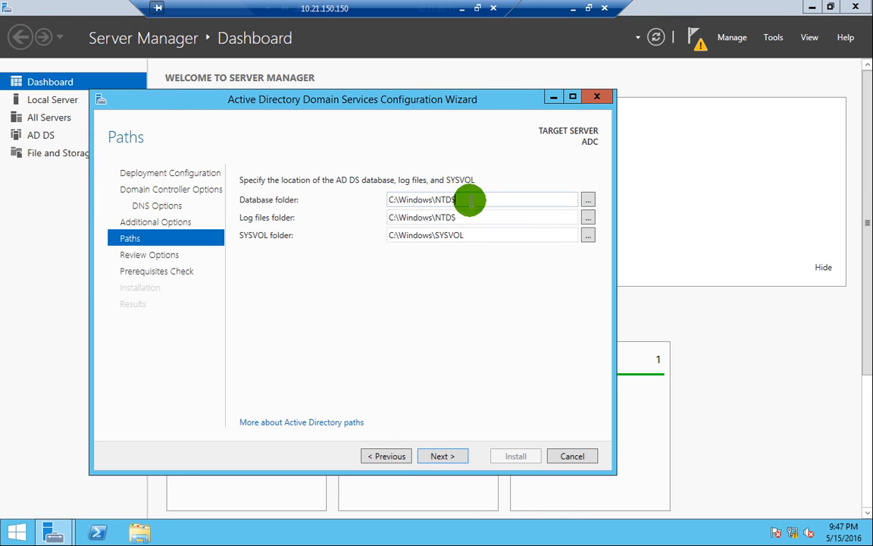
{"action": "left_click_drag", "start_coordinate": [478, 231], "coordinate": [375, 235]}
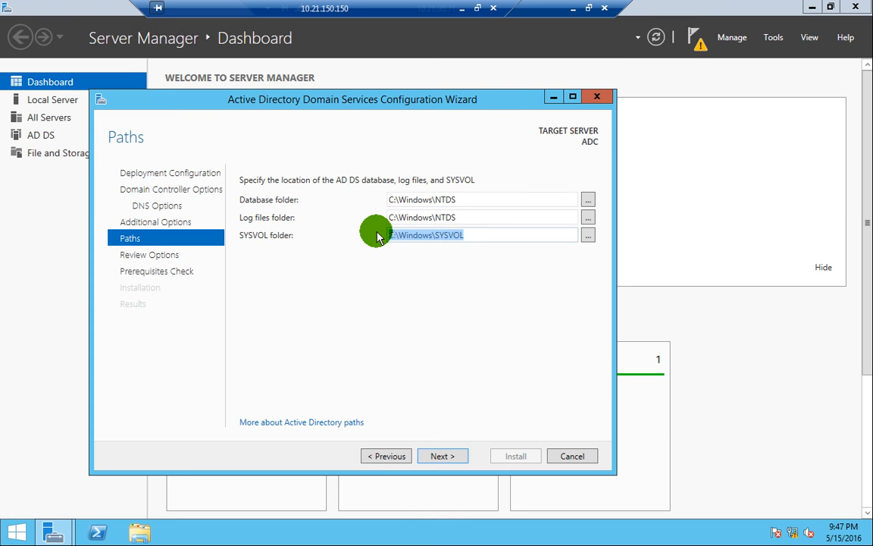
{"action": "left_click", "coordinate": [451, 227]}
{"action": "triple_click", "coordinate": [461, 215]}
{"action": "left_click", "coordinate": [462, 215]}
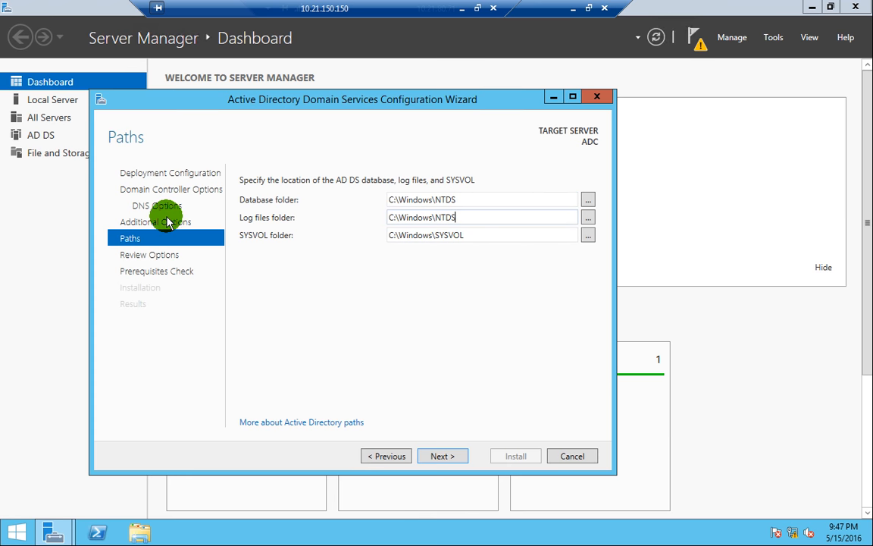
{"action": "left_click_drag", "start_coordinate": [461, 199], "coordinate": [390, 201]}
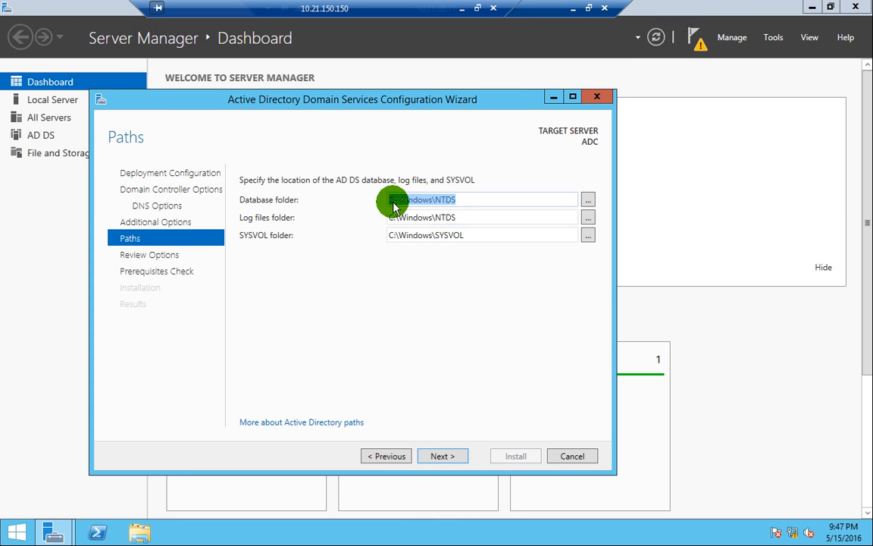
{"action": "triple_click", "coordinate": [460, 215]}
{"action": "triple_click", "coordinate": [464, 235]}
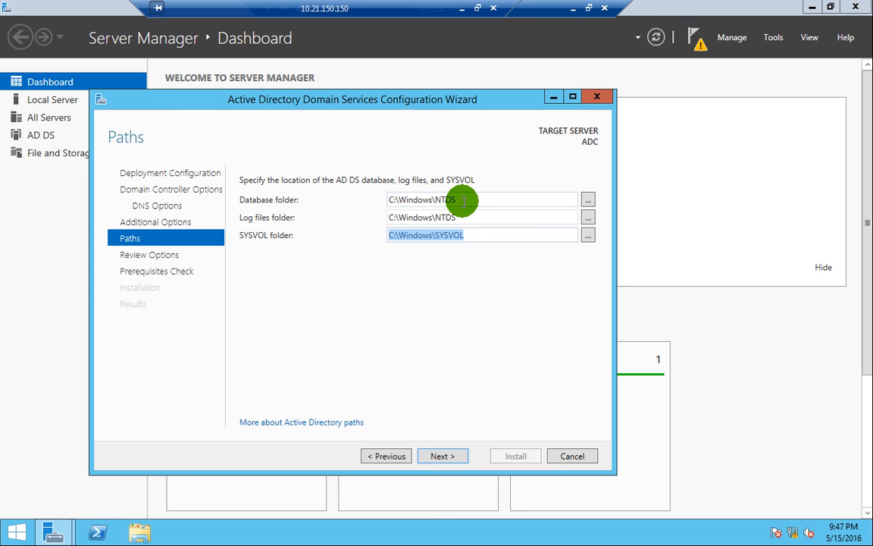
- Keep C:\Windows\NTDS and C:\Windows\SYSVOL as the defaults and proceed to Review Options
{"action": "triple_click", "coordinate": [462, 199]}
{"action": "left_click", "coordinate": [464, 199]}
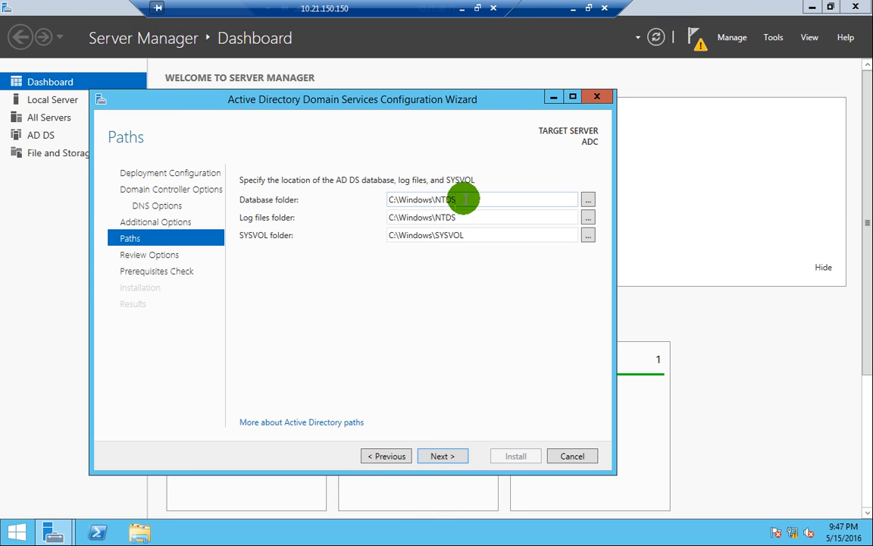
{"action": "left_click_drag", "start_coordinate": [460, 200], "coordinate": [389, 200]}
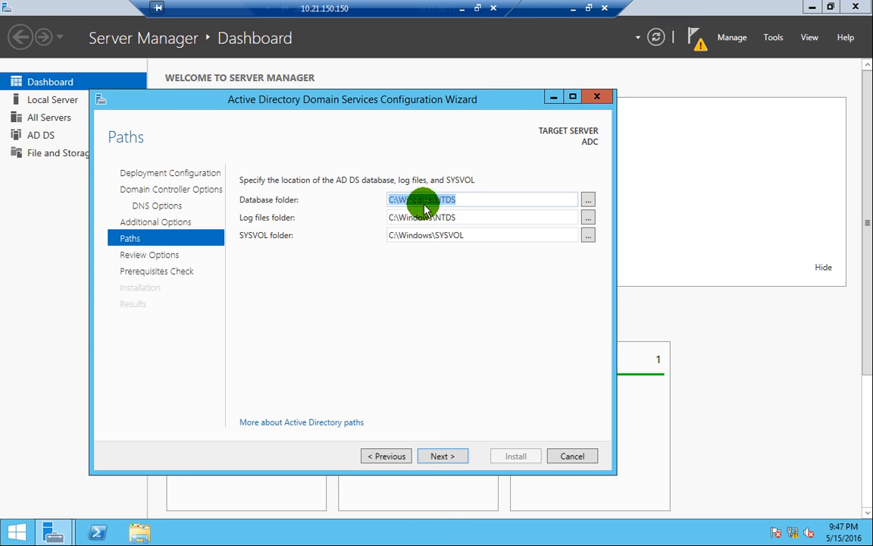
{"action": "left_click_drag", "start_coordinate": [470, 235], "coordinate": [390, 235]}
{"action": "left_click", "coordinate": [484, 234]}
{"action": "double_click", "coordinate": [483, 235]}
{"action": "left_click", "coordinate": [483, 235]}
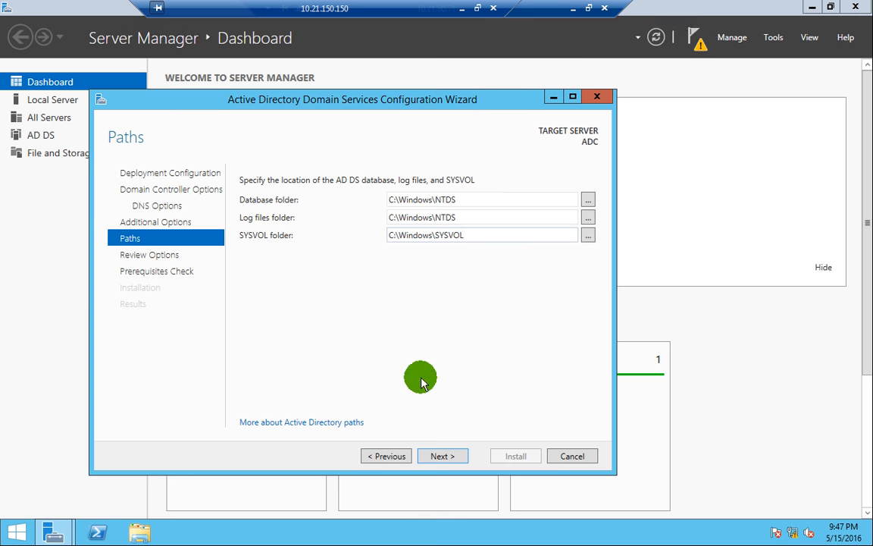
{"action": "left_click", "coordinate": [443, 455]}
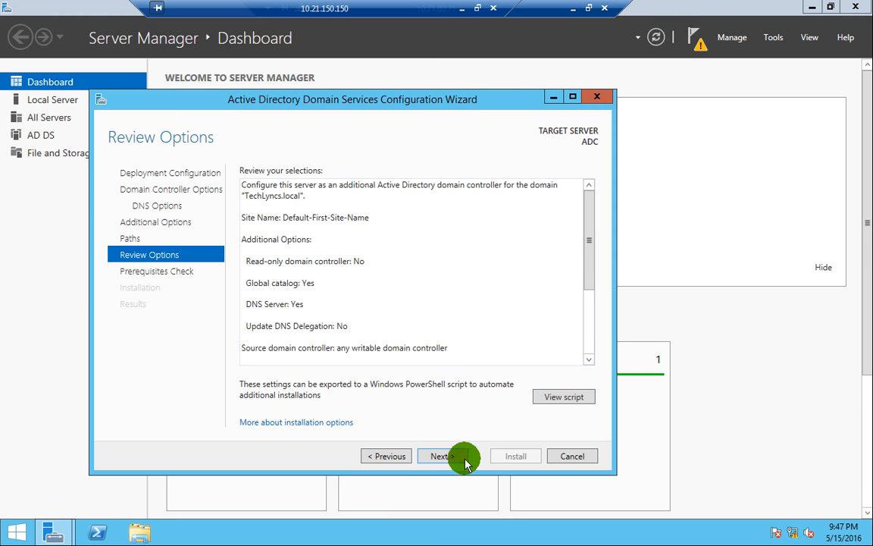
- Run the prerequisites check, confirm all checks passed, and start installing ADC as a domain controller
{"action": "left_click", "coordinate": [439, 457]}
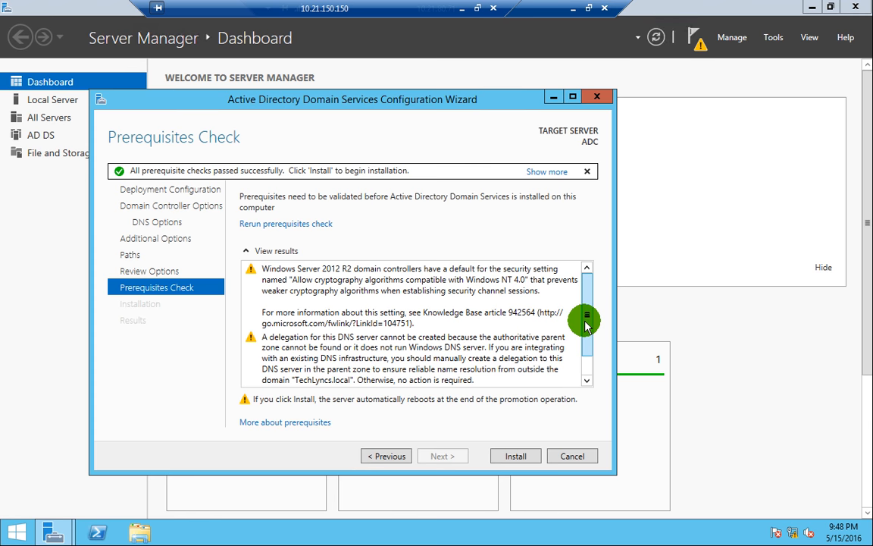
{"action": "scroll", "coordinate": [364, 303], "scroll_direction": "down", "scroll_amount": 1}
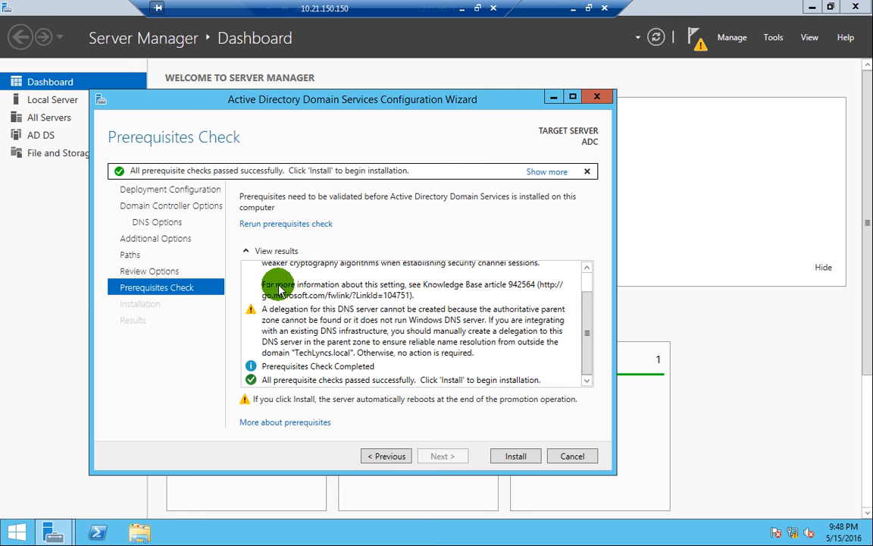
{"action": "left_click", "coordinate": [275, 366]}
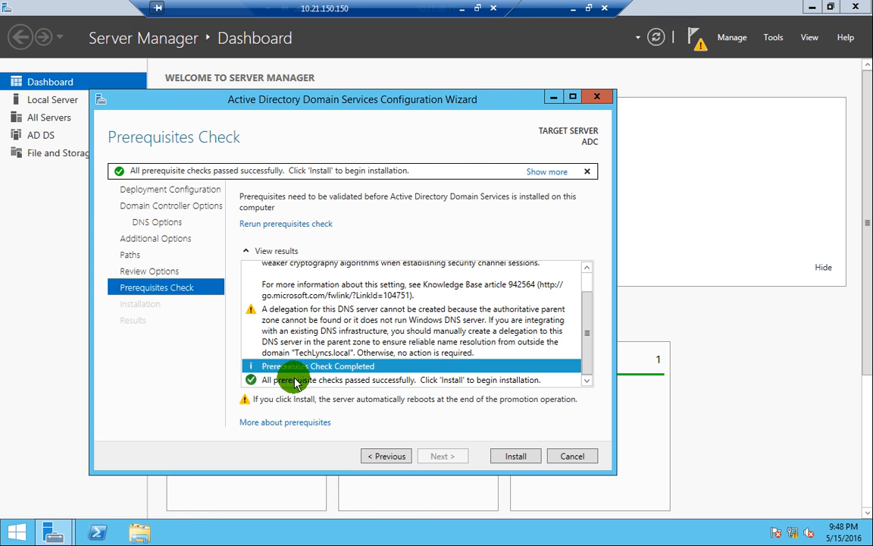
{"action": "left_click", "coordinate": [326, 382]}
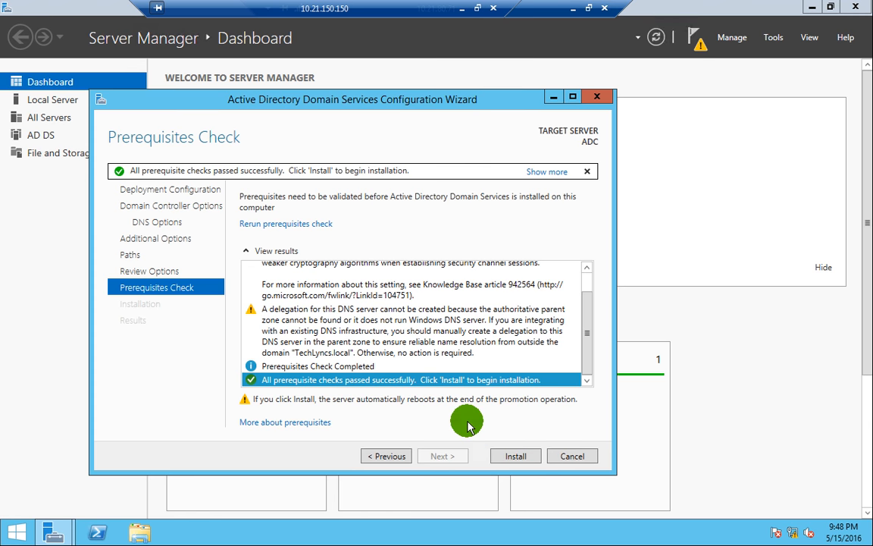
{"action": "left_click", "coordinate": [518, 459]}
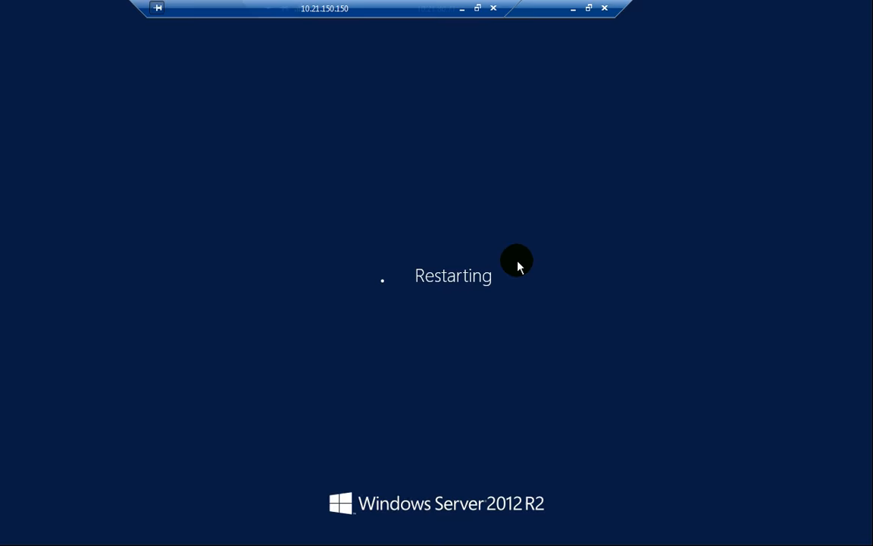
- After ADC installs and restarts, exit its full-screen console to DC1's DNS forward lookup zones
{"action": "left_click", "coordinate": [520, 266]}
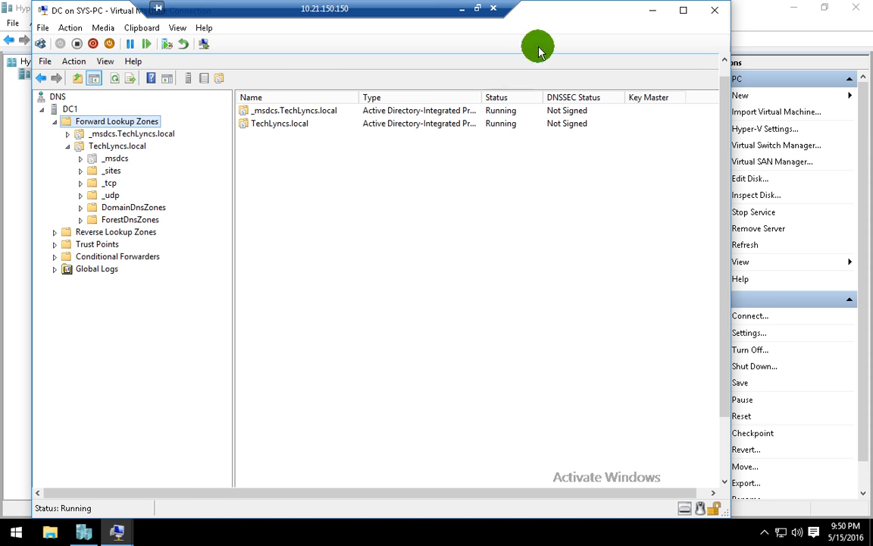
- Minimize the DC console and connect to the ADC virtual machine from Hyper-V Manager
{"action": "left_click", "coordinate": [651, 10]}
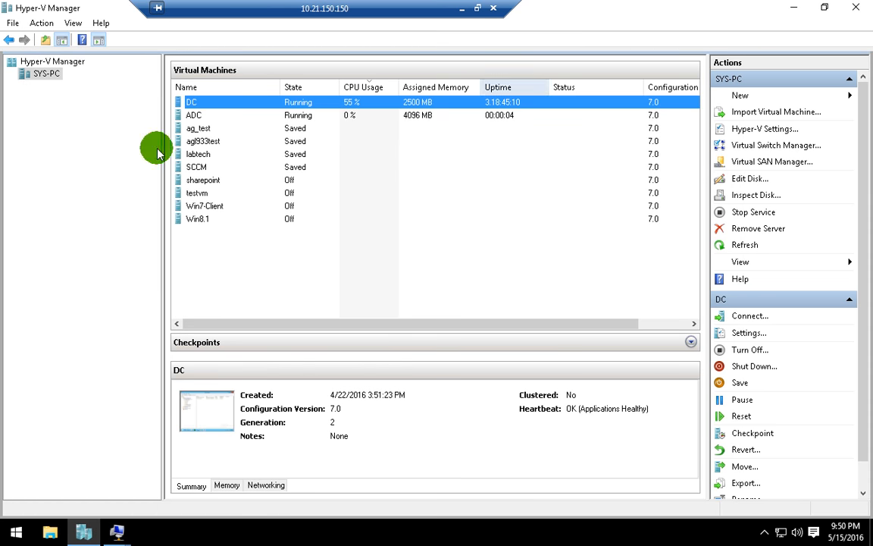
{"action": "left_click", "coordinate": [199, 115]}
{"action": "right_click", "coordinate": [182, 113]}
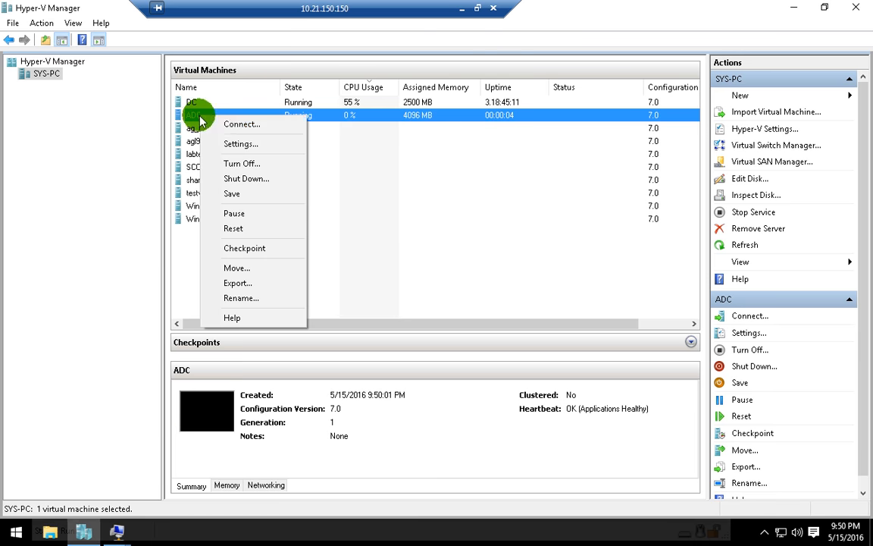
{"action": "left_click", "coordinate": [218, 121]}
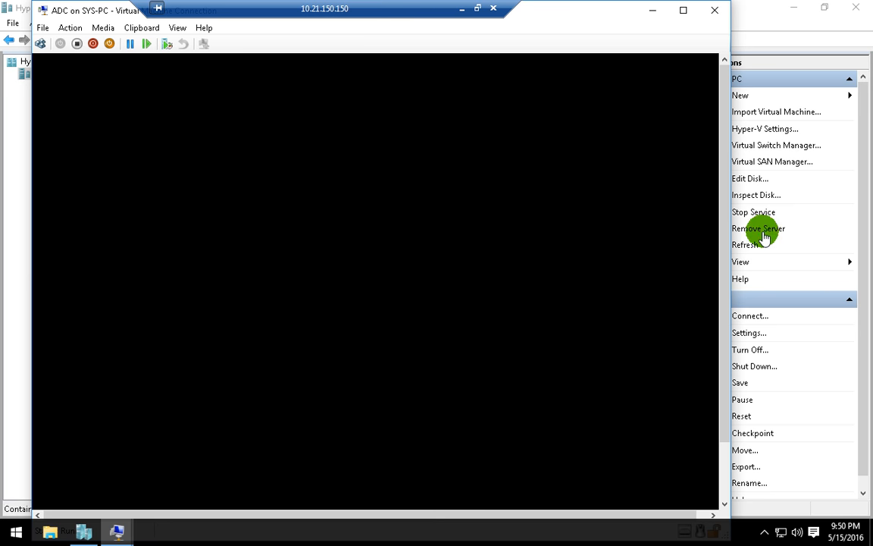
- Minimize the ADC session to show Word's 'Two Way Replication B/W DC and ADC' diagram
{"action": "left_click_drag", "start_coordinate": [729, 359], "coordinate": [723, 146]}
{"action": "left_click", "coordinate": [468, 10]}
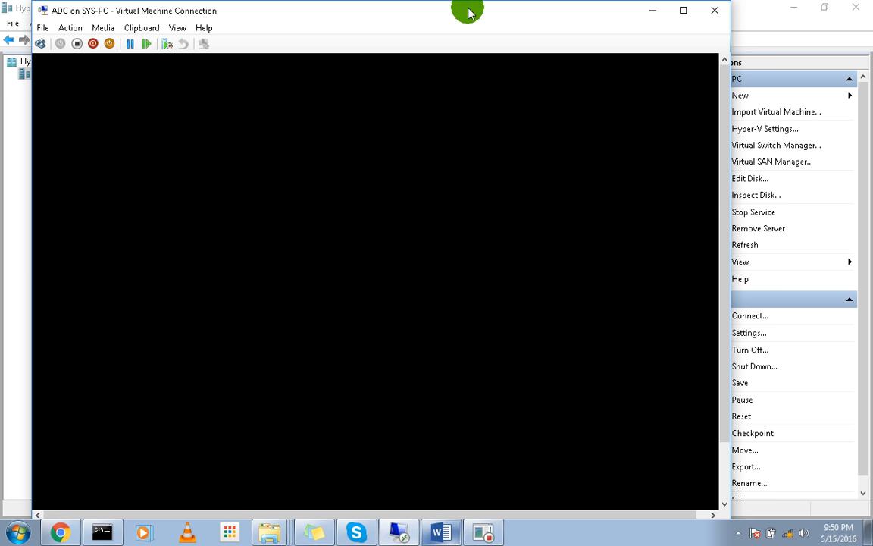
{"action": "scroll", "coordinate": [360, 294], "scroll_direction": "down", "scroll_amount": 5}
{"action": "scroll", "coordinate": [366, 291], "scroll_direction": "down", "scroll_amount": 10}
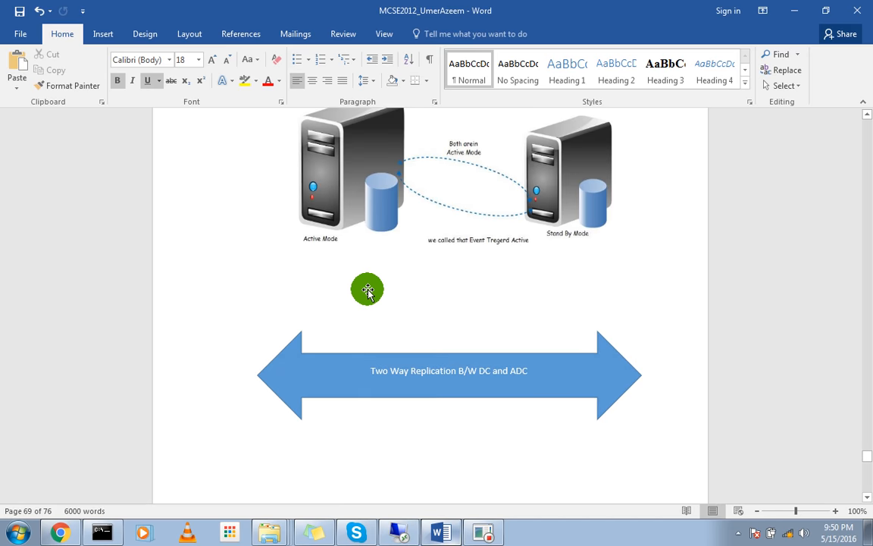
{"action": "scroll", "coordinate": [368, 287], "scroll_direction": "up", "scroll_amount": 3}
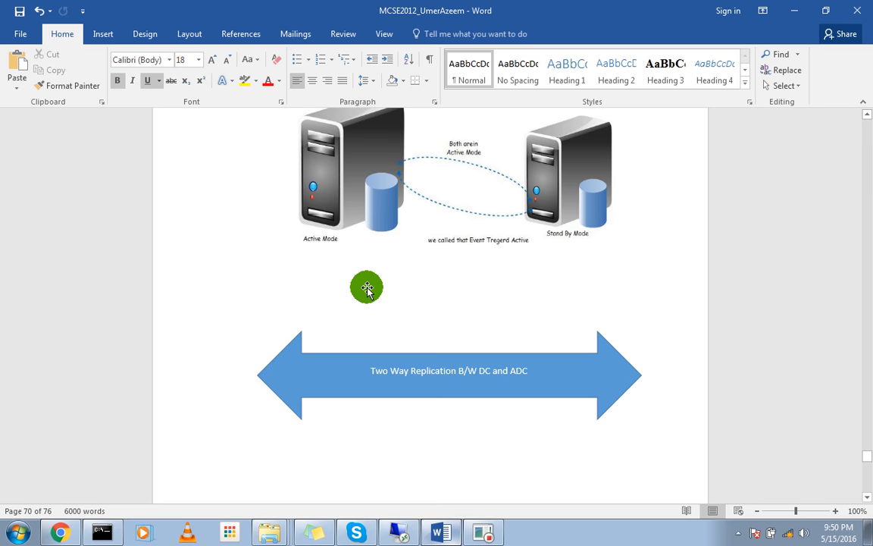
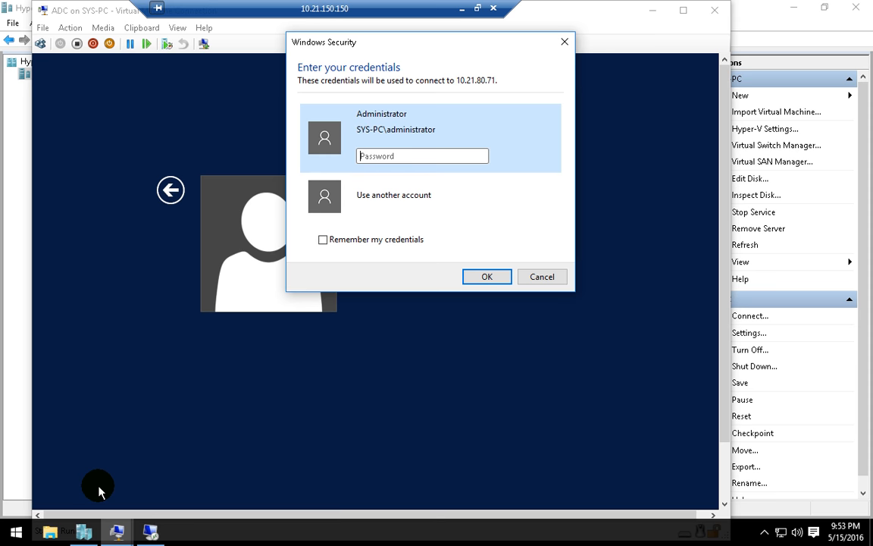
- Sign in to ADC at 10.21.80.71 as administrator and accept the certificate warning
{"action": "type", "text": "•"}
{"action": "key", "text": "Return"}
{"action": "key", "text": "Left"}
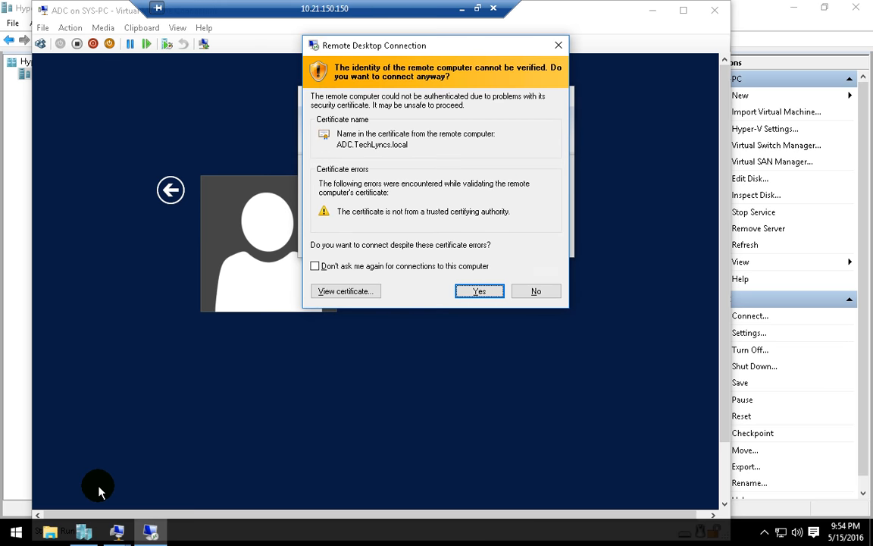
{"action": "key", "text": "Return"}
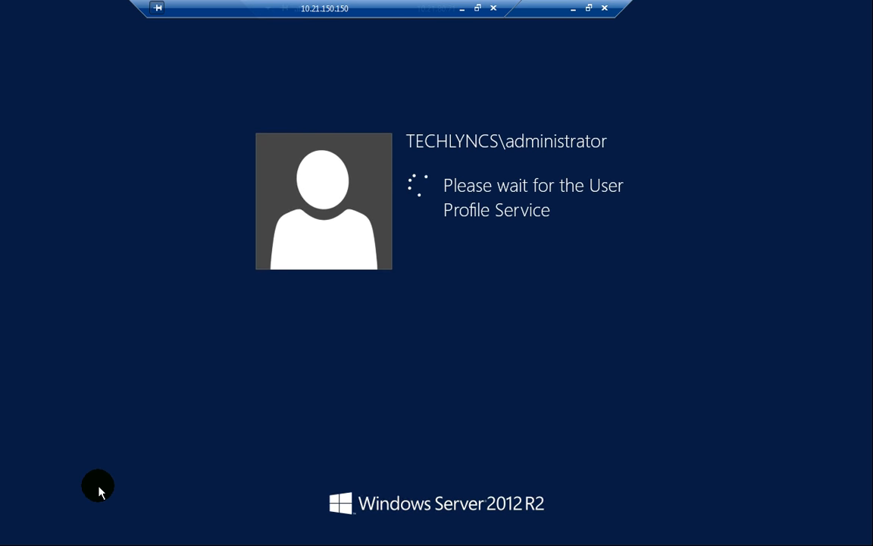
- Bring the full-screen ADC remote desktop session to the front
{"action": "left_click", "coordinate": [588, 7]}
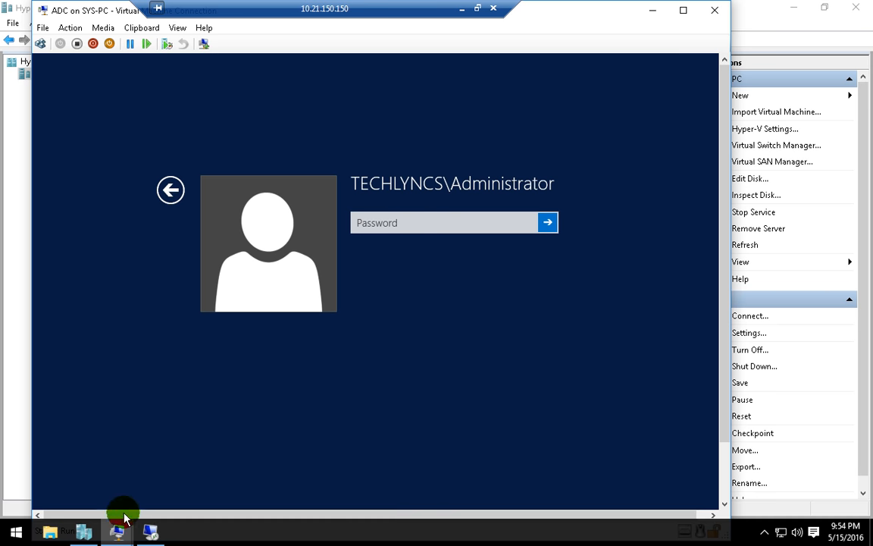
{"action": "right_click", "coordinate": [12, 525]}
{"action": "left_click", "coordinate": [30, 461]}
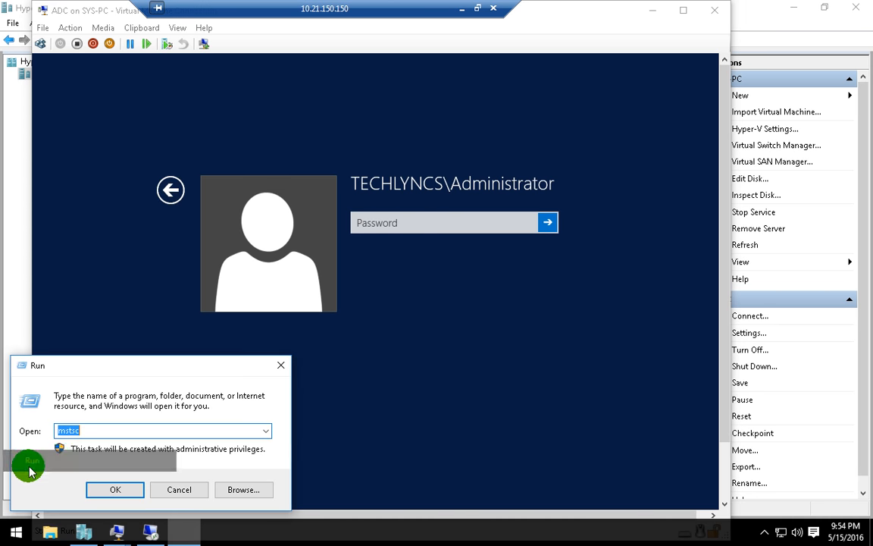
{"action": "left_click", "coordinate": [112, 482]}
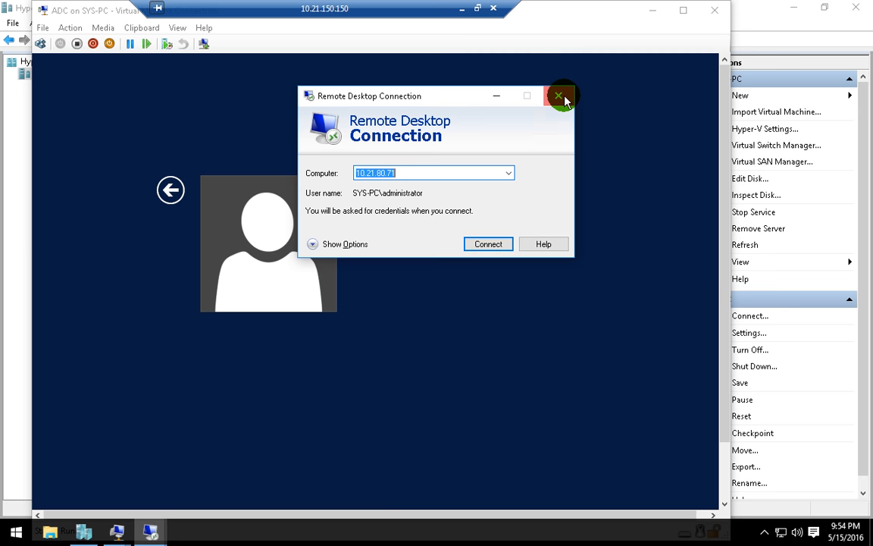
{"action": "left_click", "coordinate": [561, 97]}
{"action": "right_click", "coordinate": [17, 539]}
{"action": "right_click", "coordinate": [18, 535]}
{"action": "left_click", "coordinate": [16, 535]}
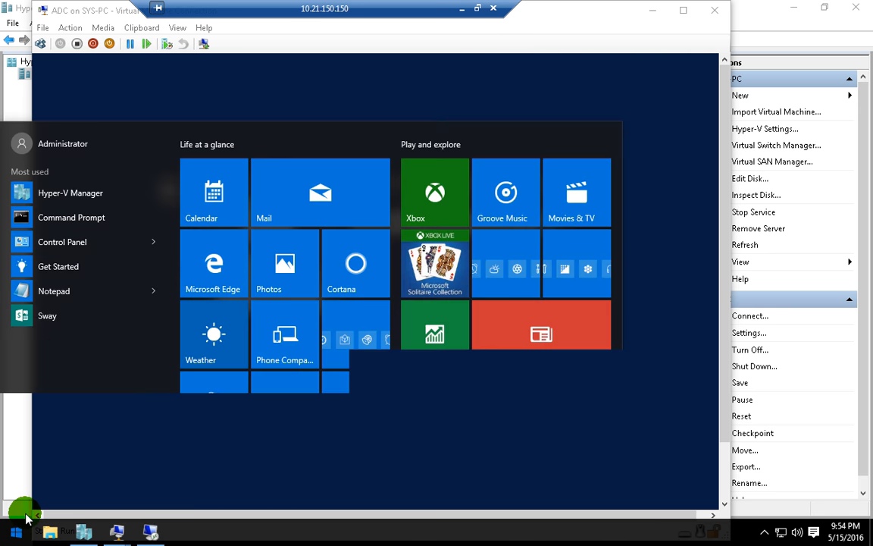
{"action": "left_click", "coordinate": [118, 531]}
{"action": "left_click", "coordinate": [144, 532]}
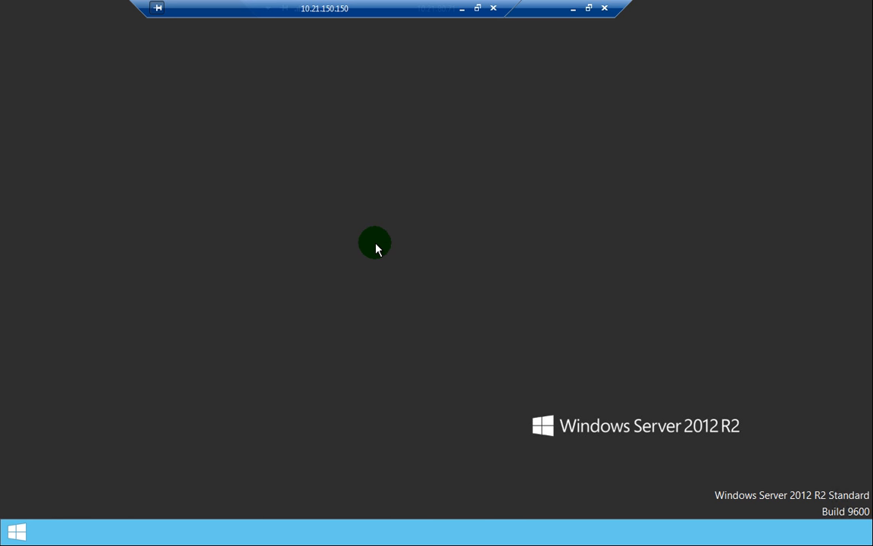
- Launch Active Directory Users and Computers on ADC with dsa.msc
{"action": "left_click", "coordinate": [16, 535]}
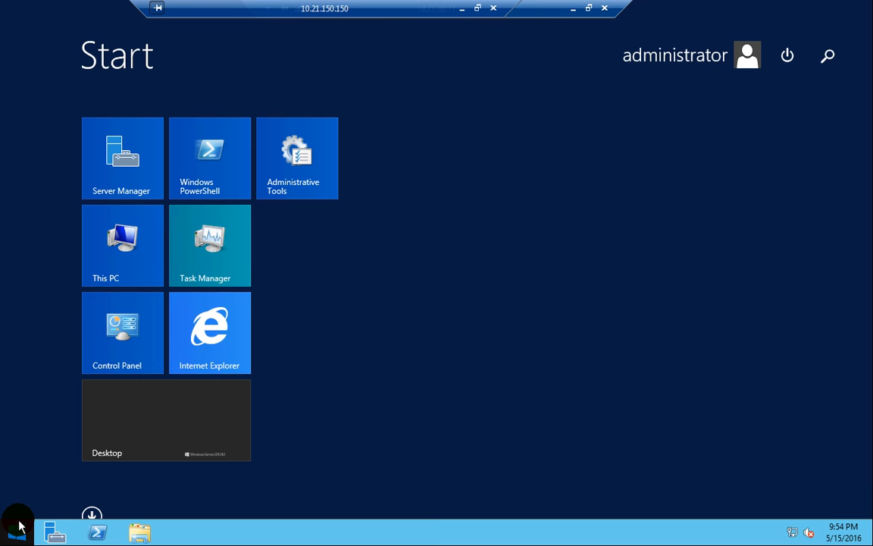
{"action": "type", "text": "dsa.msc"}
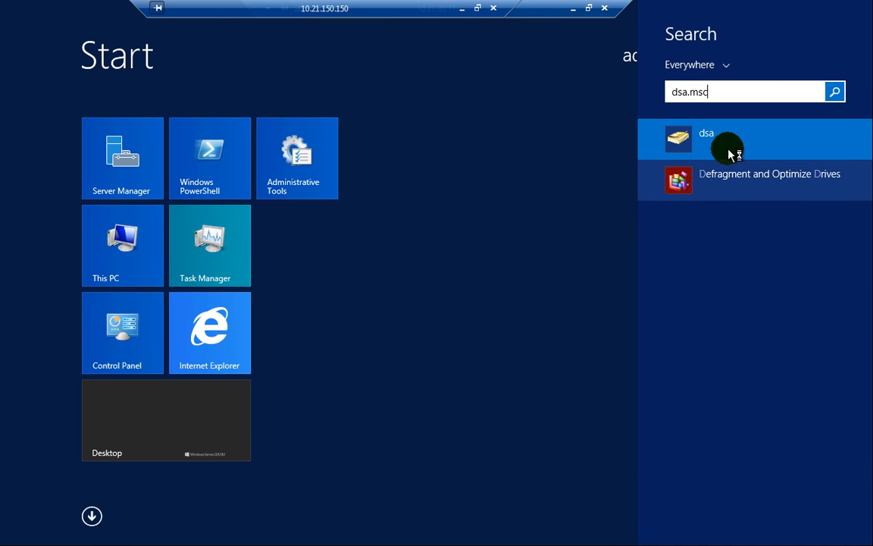
{"action": "left_click", "coordinate": [731, 153]}
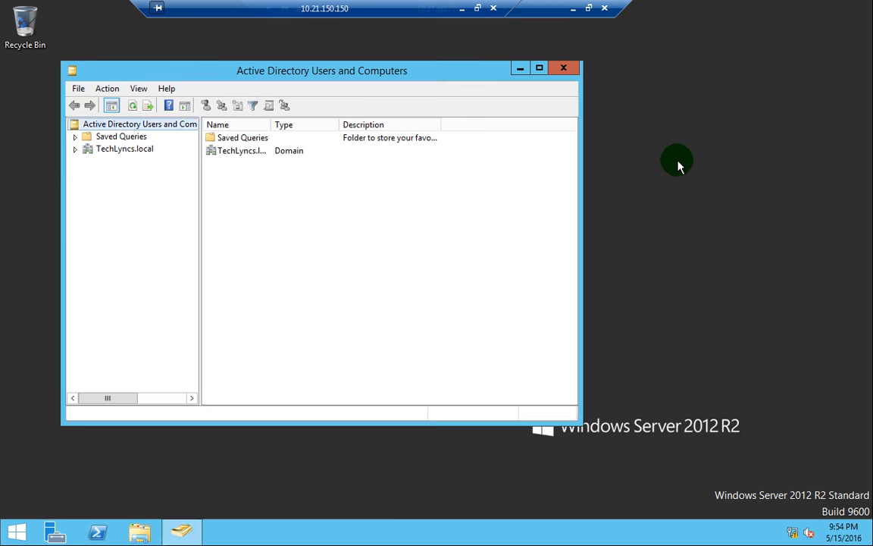
{"action": "left_click", "coordinate": [688, 156]}
{"action": "left_click_drag", "start_coordinate": [363, 79], "coordinate": [369, 79]}
- Expand TechLyncs.local and list the Sales OU's users, Sales group and UMER-PC
{"action": "left_click", "coordinate": [163, 157]}
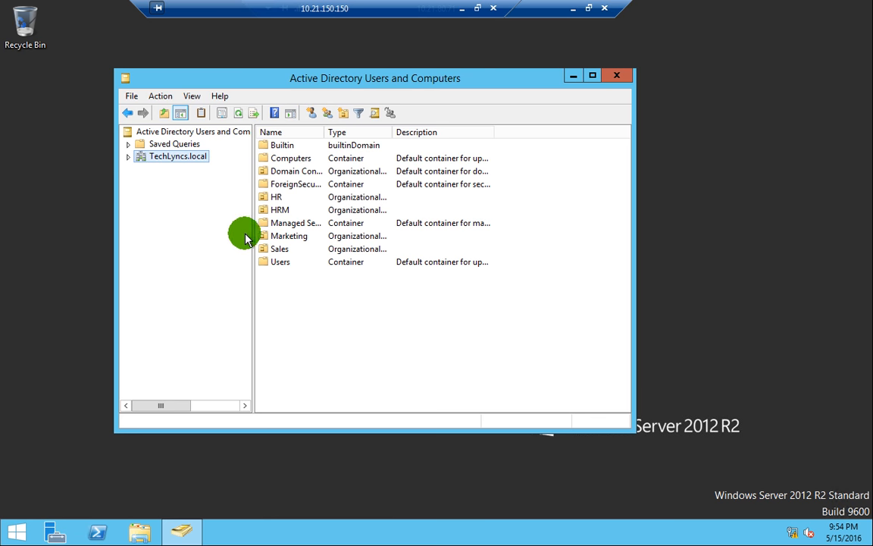
{"action": "left_click", "coordinate": [127, 157]}
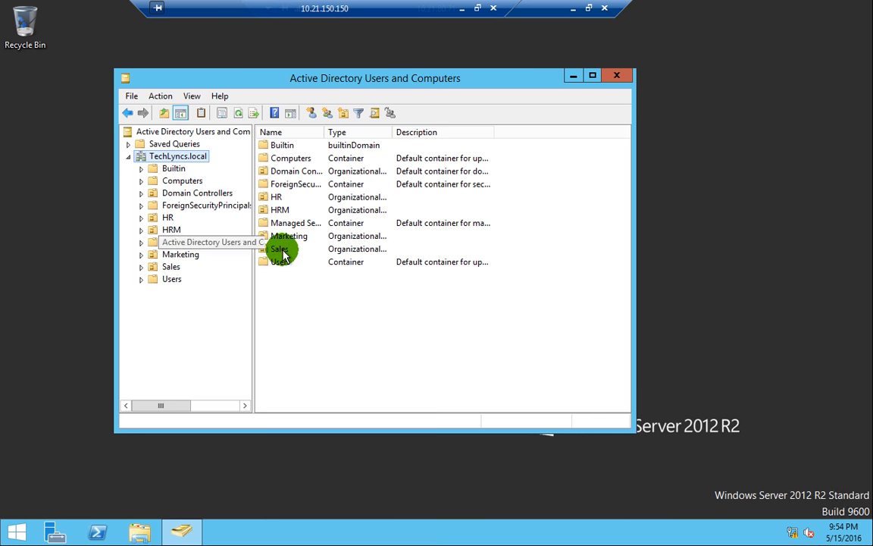
{"action": "left_click", "coordinate": [282, 208]}
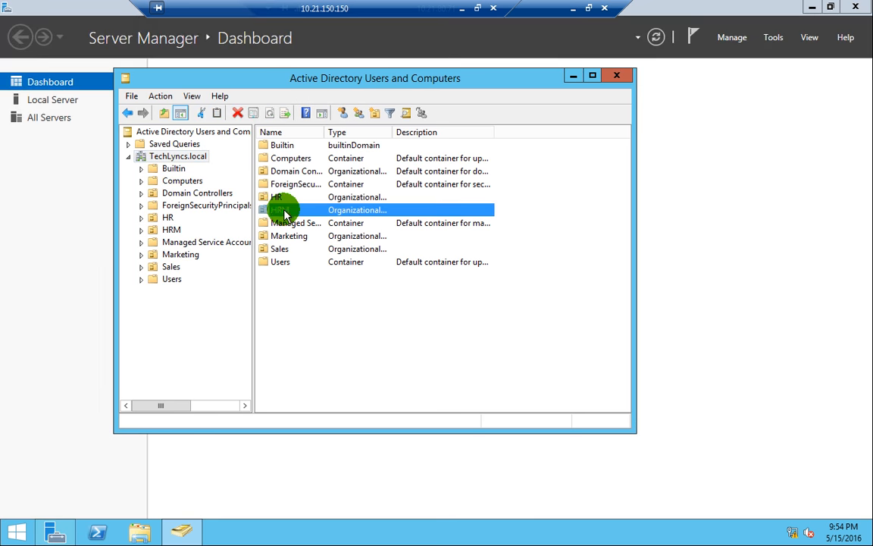
{"action": "left_click", "coordinate": [173, 267]}
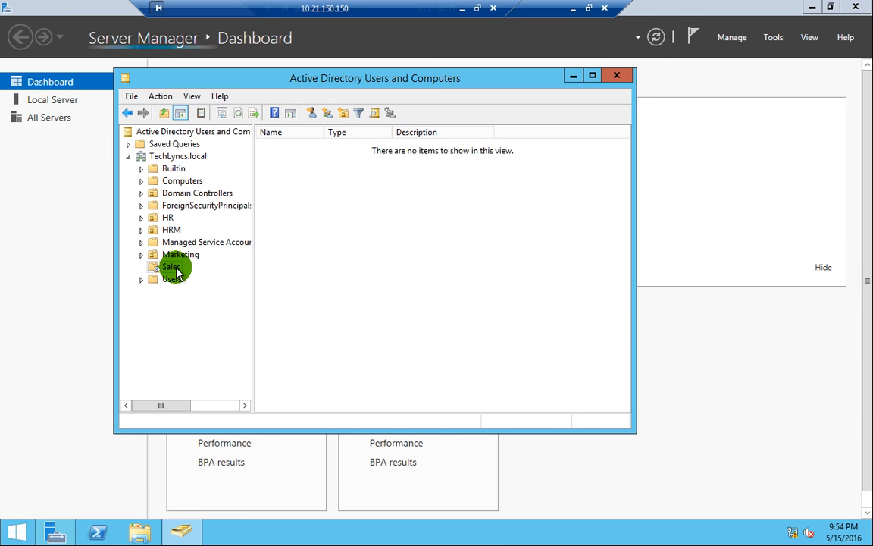
{"action": "left_click_drag", "start_coordinate": [358, 233], "coordinate": [335, 133]}
{"action": "left_click", "coordinate": [356, 262]}
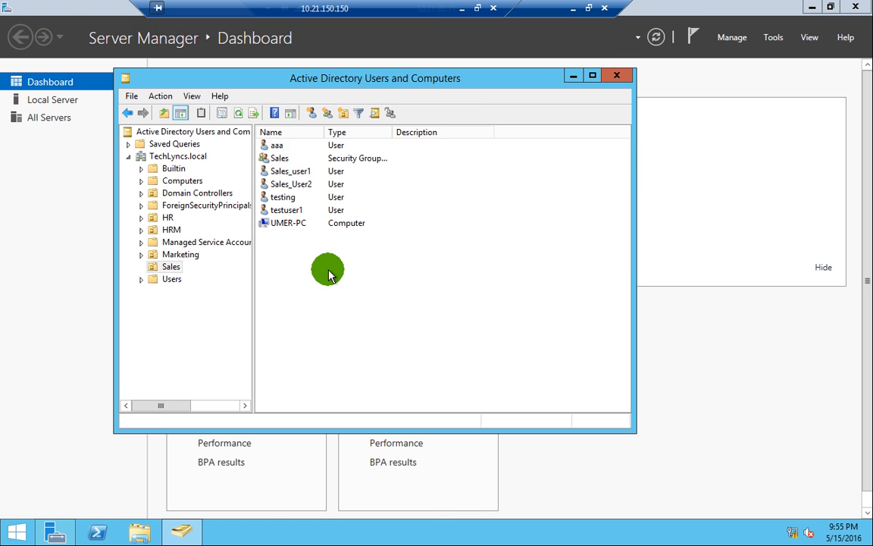
{"action": "left_click", "coordinate": [865, 9]}
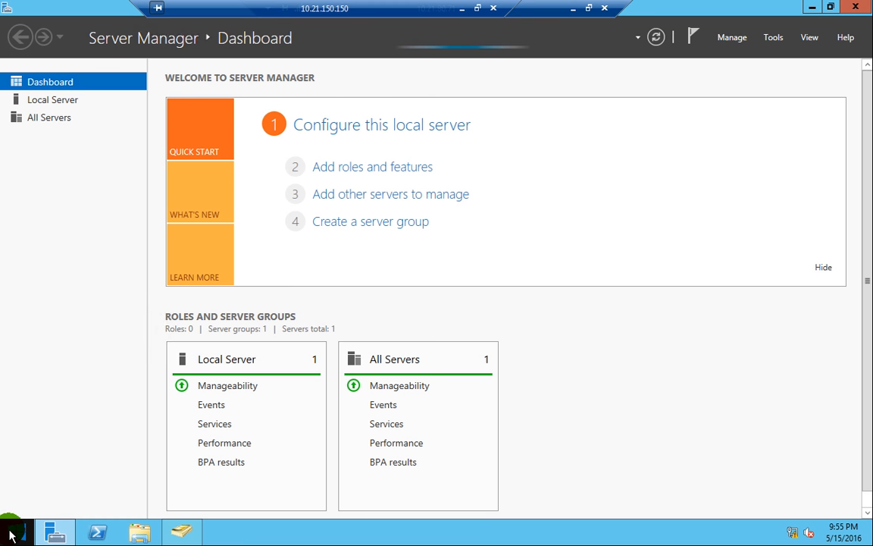
- Open DNS Manager on ADC and review the TechLyncs.local host records, including dc1, test01-PC and UMER-PC
{"action": "left_click", "coordinate": [12, 534]}
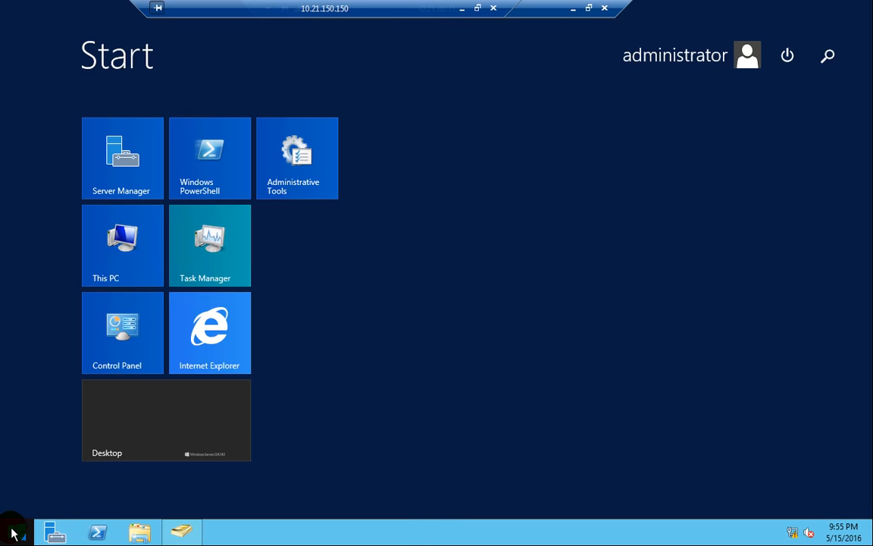
{"action": "type", "text": "dns"}
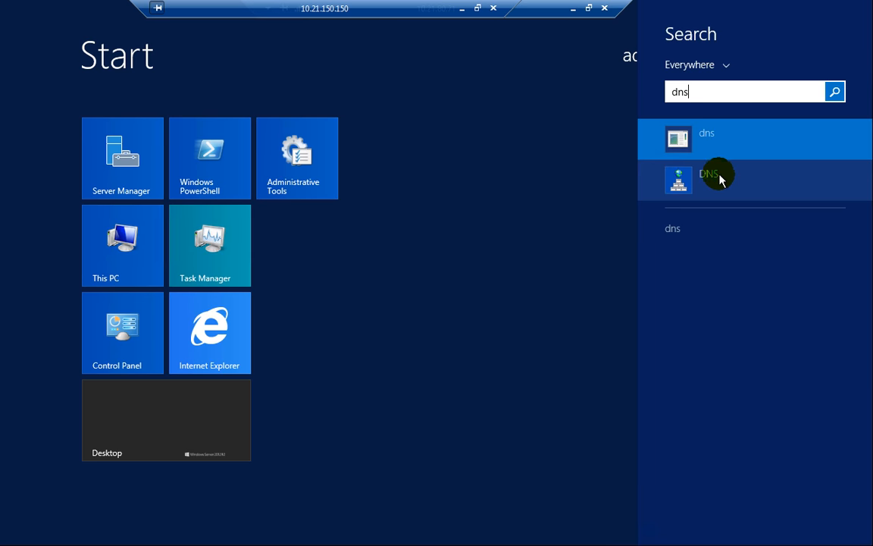
{"action": "left_click", "coordinate": [712, 179]}
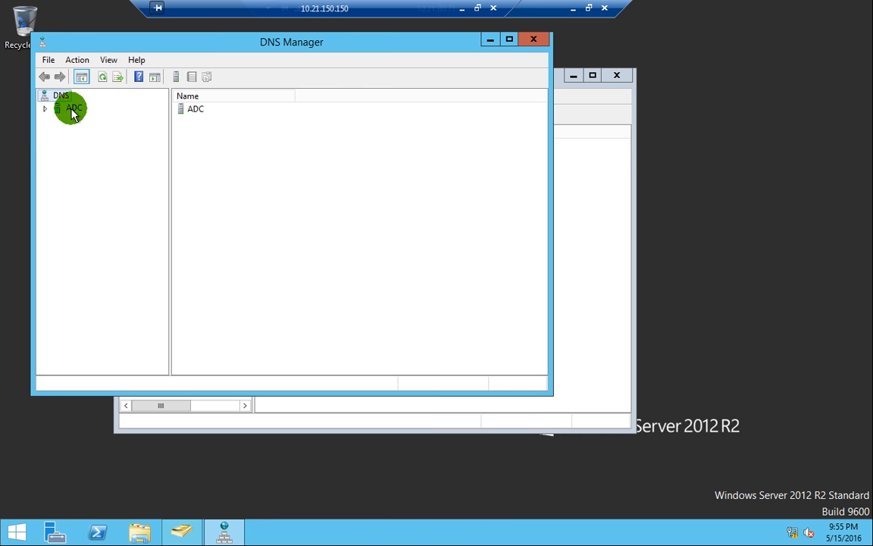
{"action": "left_click", "coordinate": [45, 108]}
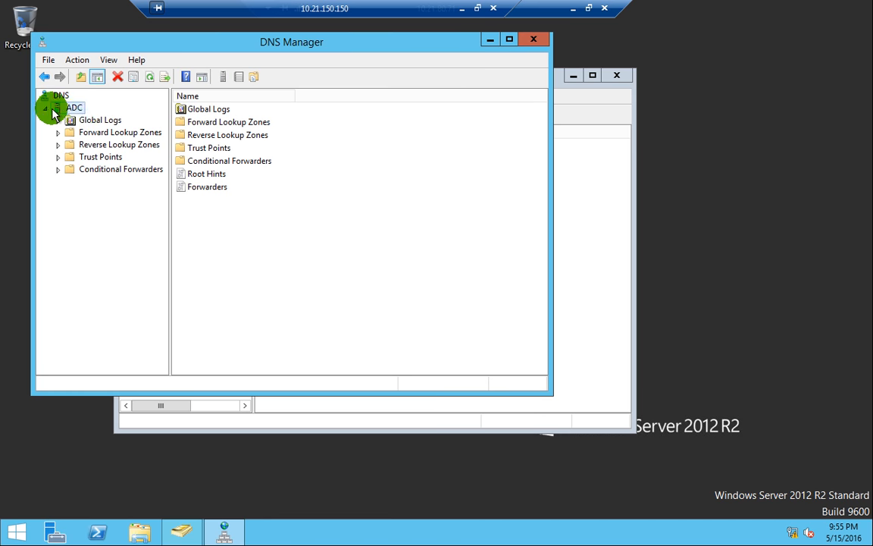
{"action": "double_click", "coordinate": [105, 135]}
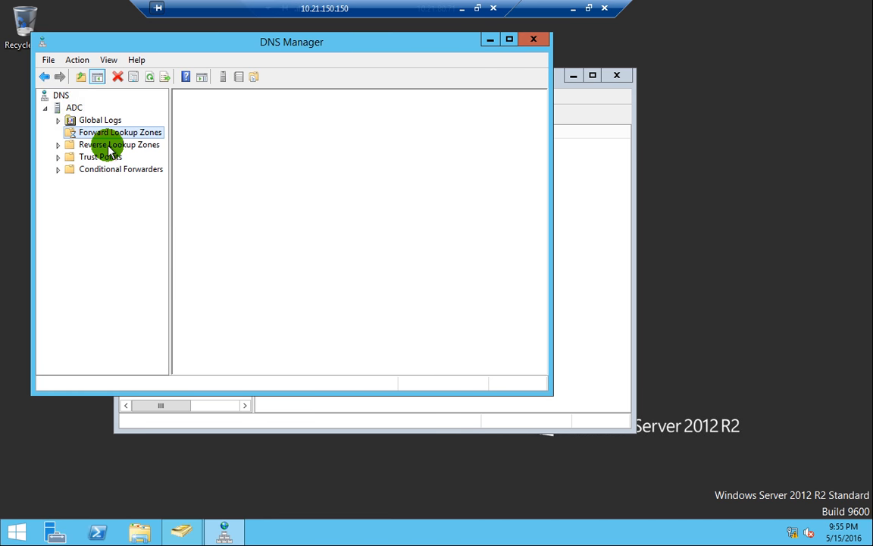
{"action": "double_click", "coordinate": [121, 158]}
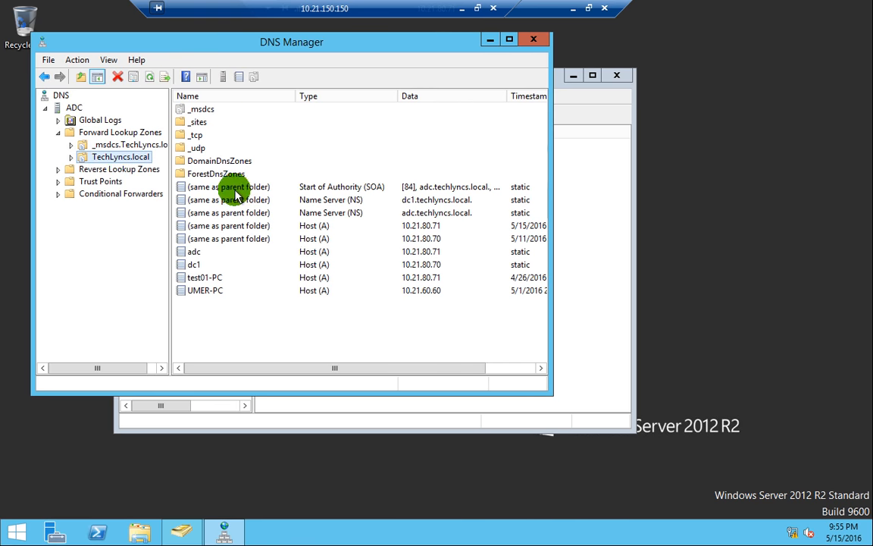
{"action": "left_click_drag", "start_coordinate": [307, 331], "coordinate": [273, 250]}
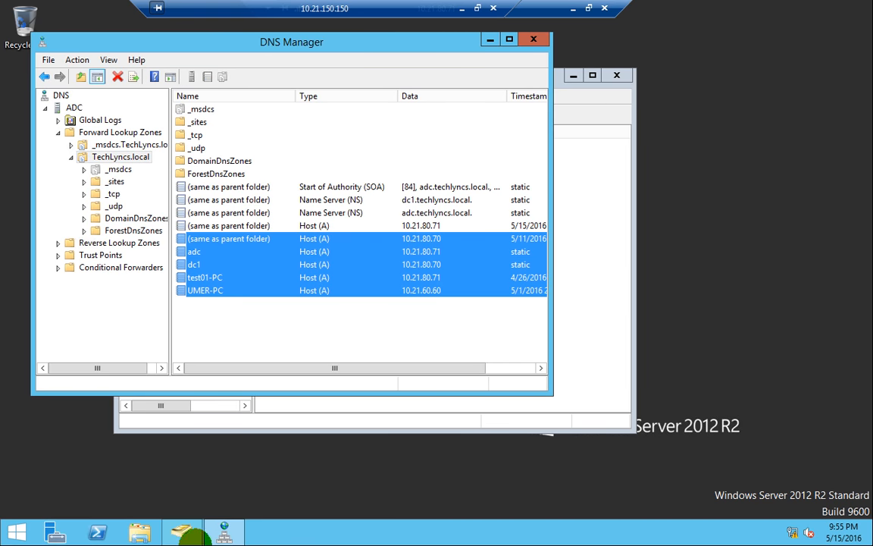
{"action": "left_click", "coordinate": [179, 535]}
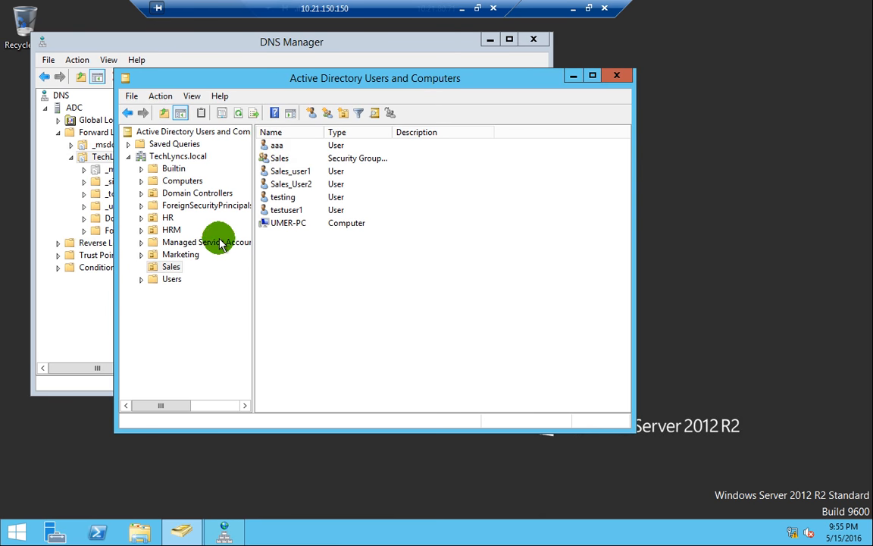
- Review DC1 and ADC in the Domain Controllers container, widening the Site column
{"action": "left_click", "coordinate": [193, 194]}
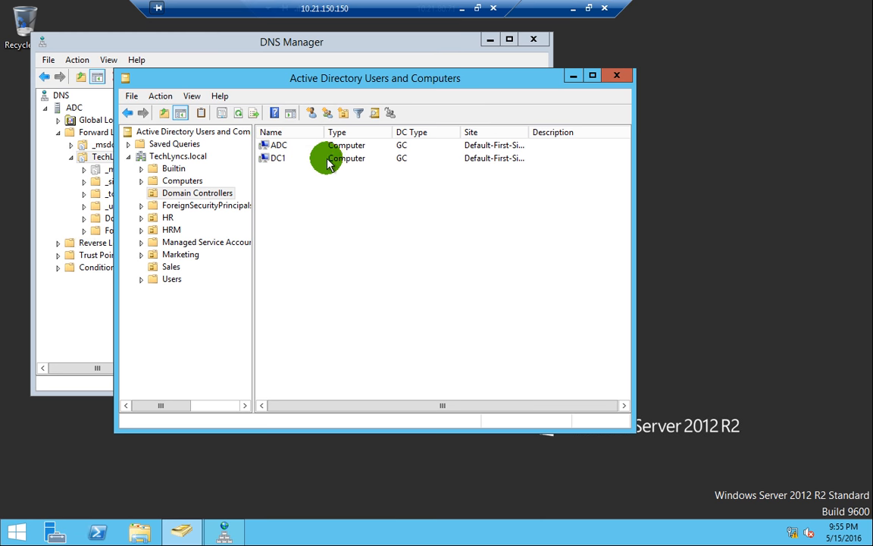
{"action": "left_click", "coordinate": [287, 160]}
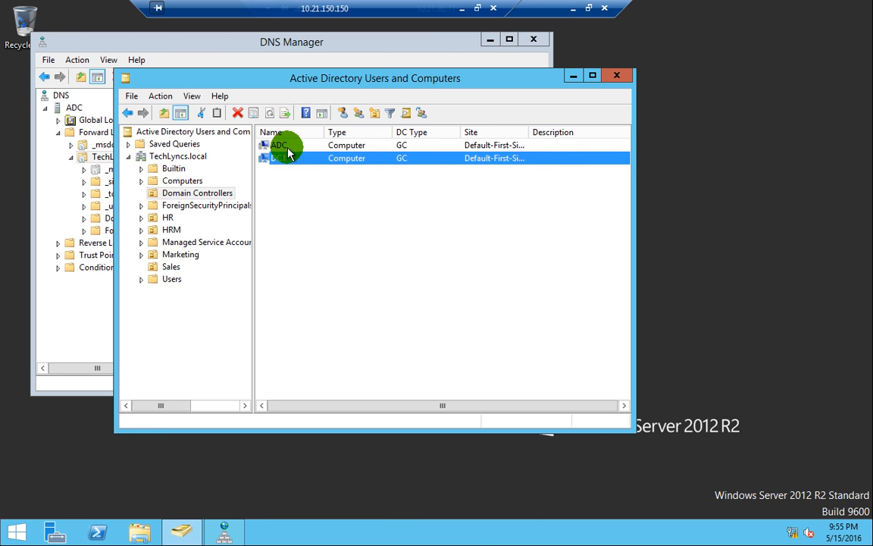
{"action": "left_click", "coordinate": [314, 145]}
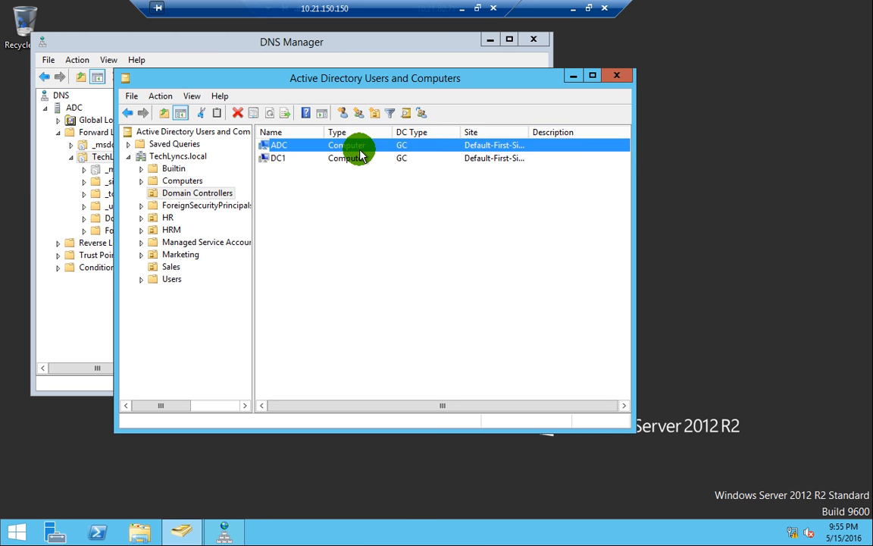
{"action": "double_click", "coordinate": [561, 132]}
{"action": "left_click", "coordinate": [481, 233]}
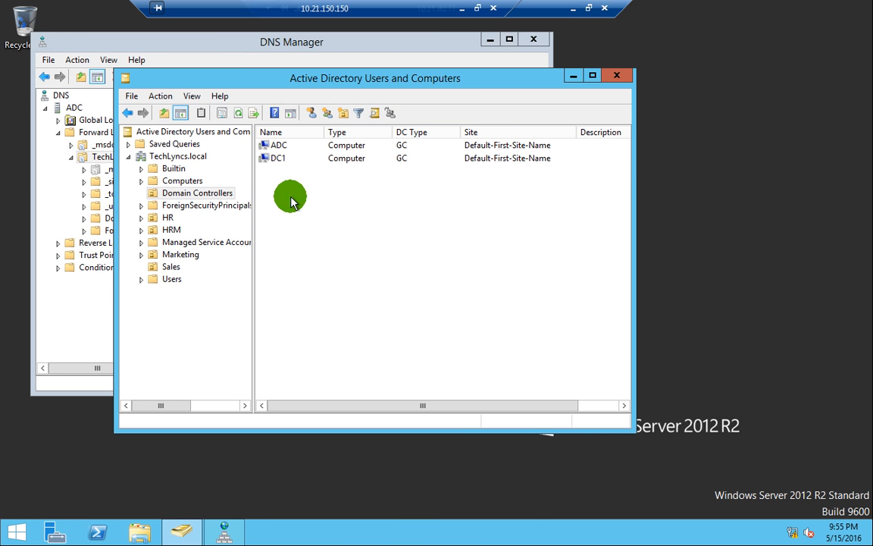
{"action": "left_click", "coordinate": [739, 191]}
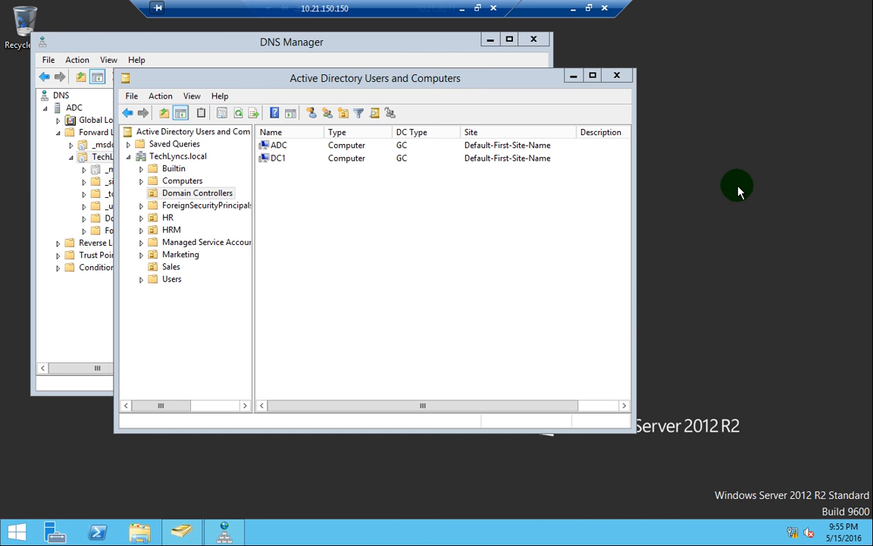
{"action": "left_click_drag", "start_coordinate": [399, 224], "coordinate": [291, 178]}
- Select both domain controllers, then minimize Users and Computers and DNS Manager
{"action": "left_click", "coordinate": [193, 181]}
{"action": "left_click", "coordinate": [210, 194]}
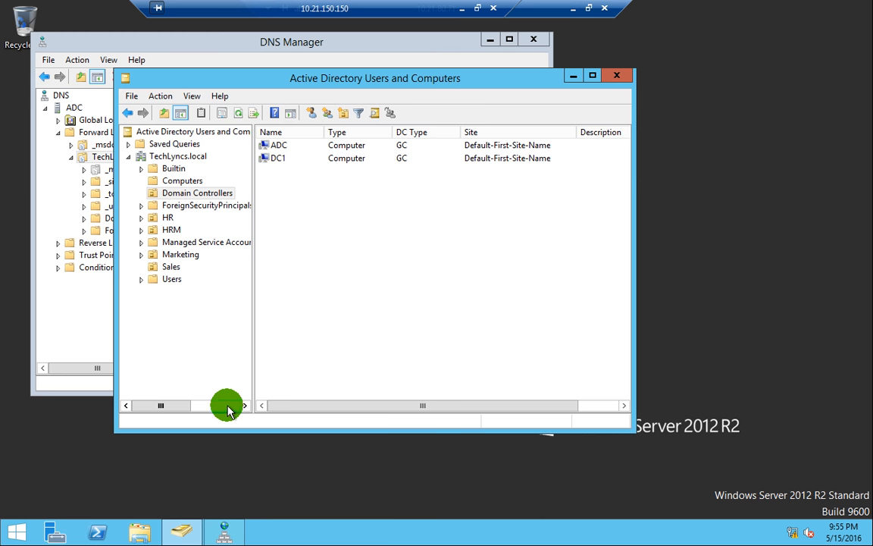
{"action": "left_click_drag", "start_coordinate": [284, 156], "coordinate": [336, 320]}
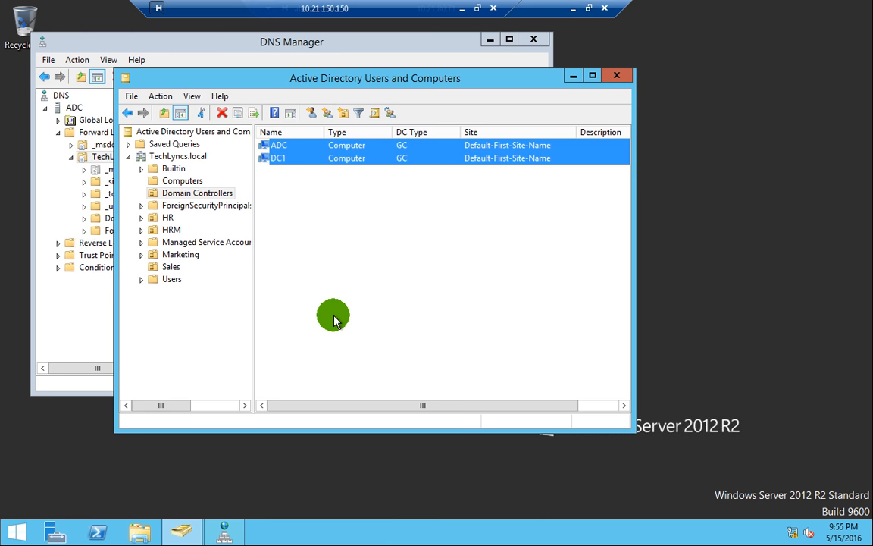
{"action": "left_click", "coordinate": [573, 76]}
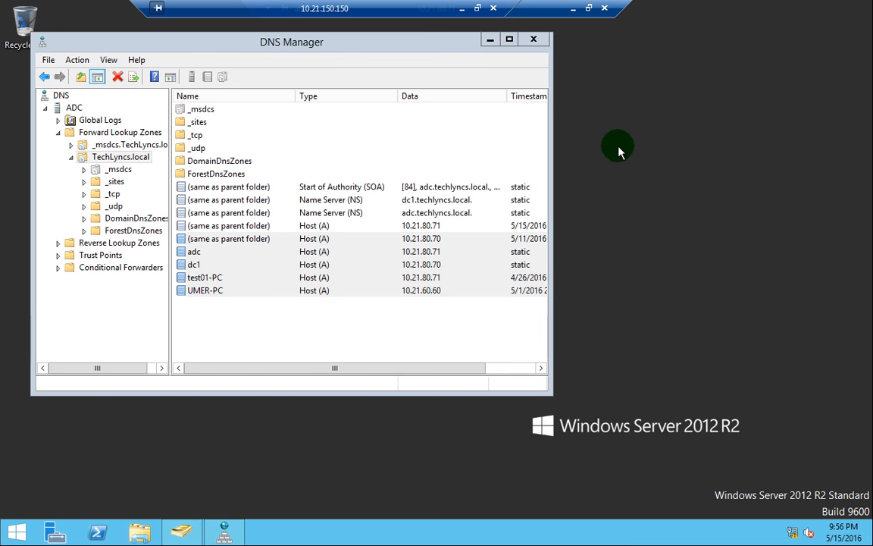
{"action": "left_click", "coordinate": [489, 40]}
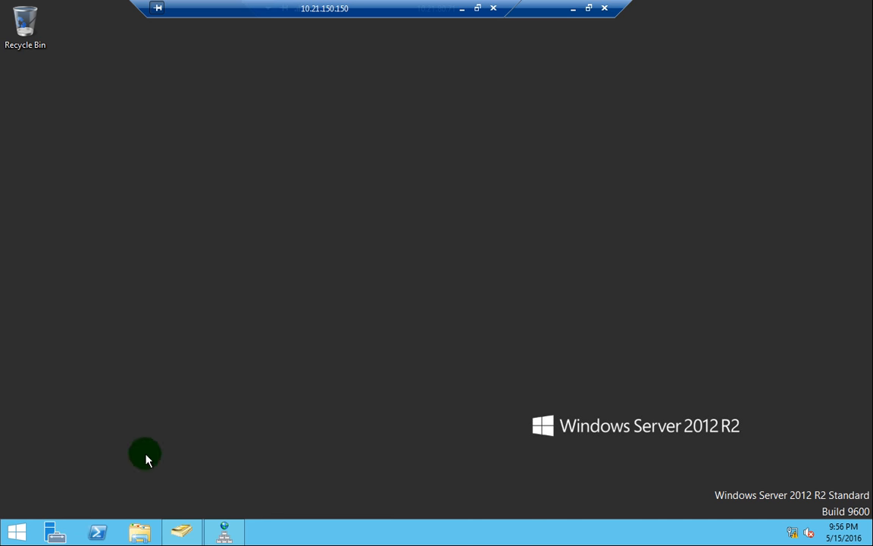
- Restore and maximize Users and Computers, then start a new user in the Sales OU
{"action": "left_click", "coordinate": [185, 533]}
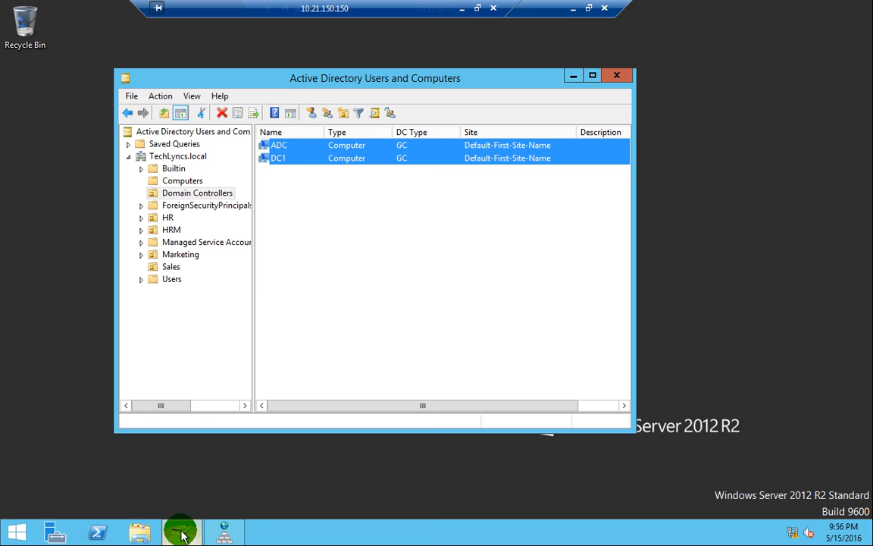
{"action": "left_click", "coordinate": [320, 303]}
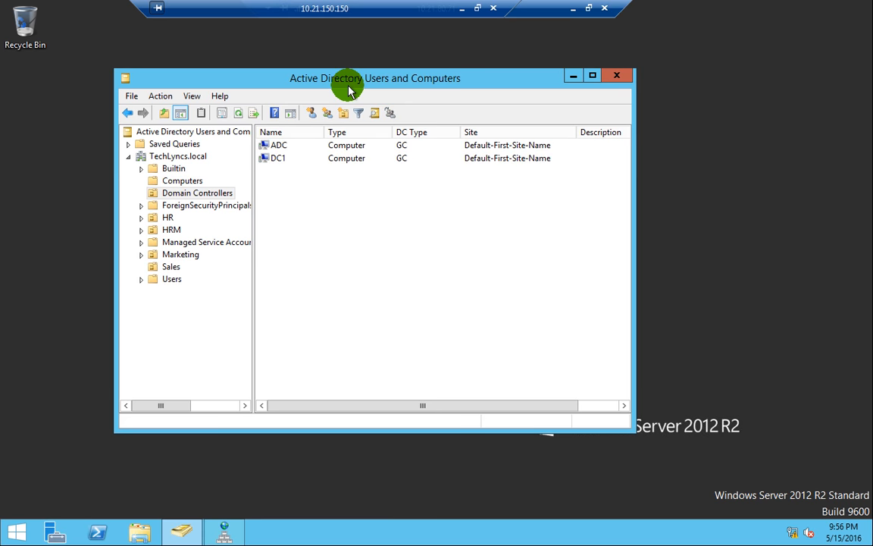
{"action": "double_click", "coordinate": [348, 88]}
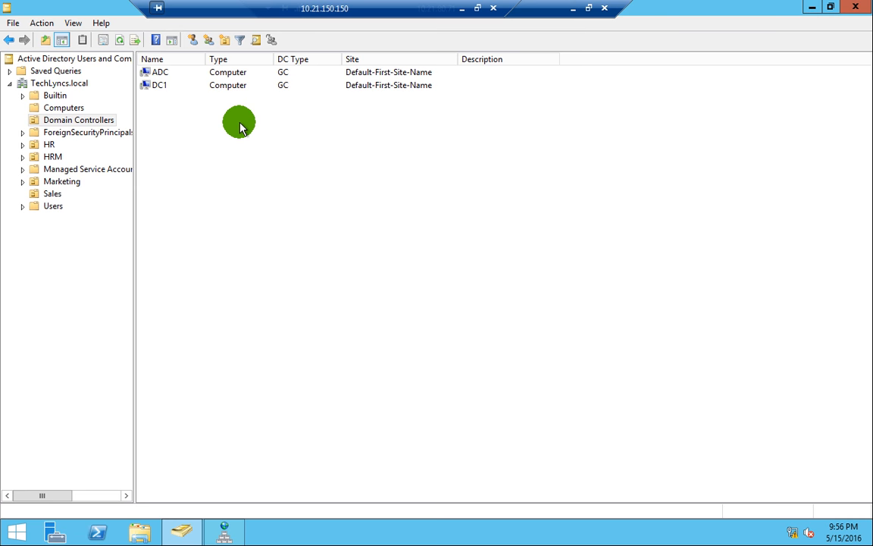
{"action": "left_click", "coordinate": [51, 195]}
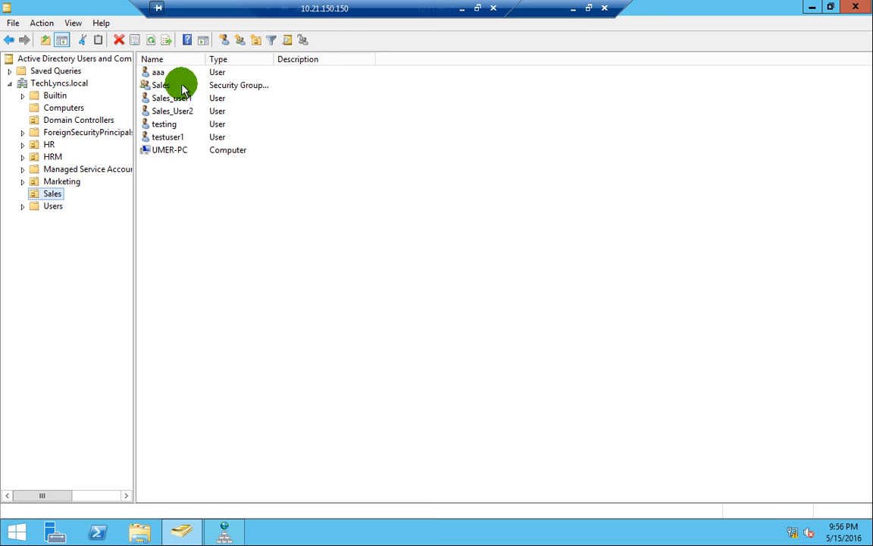
{"action": "left_click", "coordinate": [221, 41]}
{"action": "left_click_drag", "start_coordinate": [121, 20], "coordinate": [185, 74]}
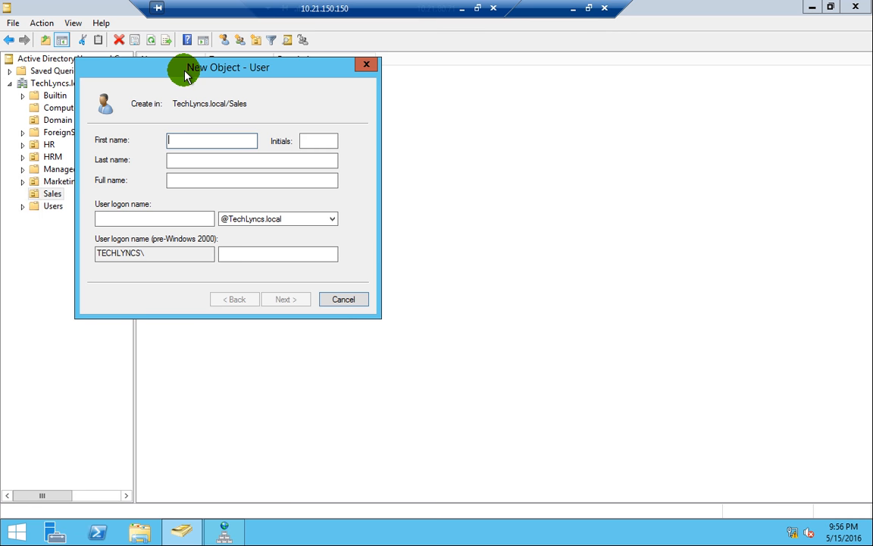
- Create the Sales user with name, logon name and password, without forcing a password change
{"action": "left_click_drag", "start_coordinate": [185, 71], "coordinate": [275, 96]}
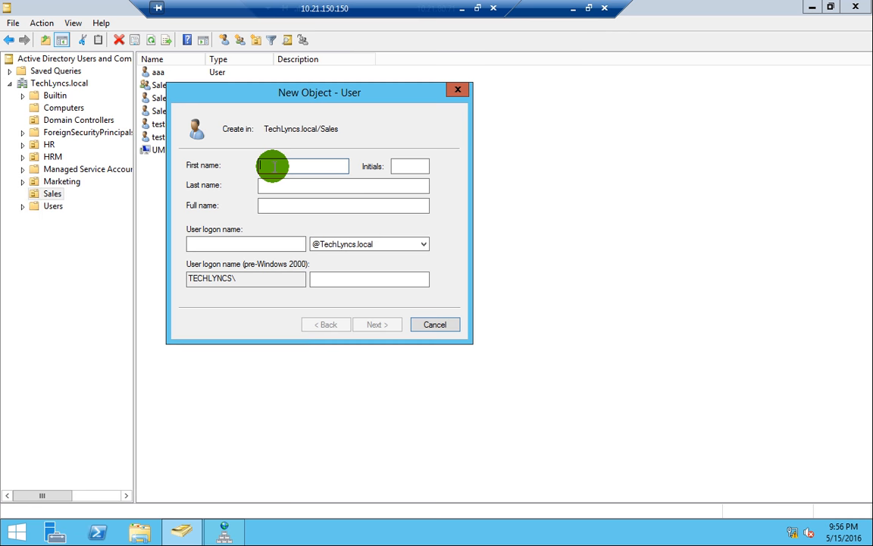
{"action": "type", "text": "Talah"}
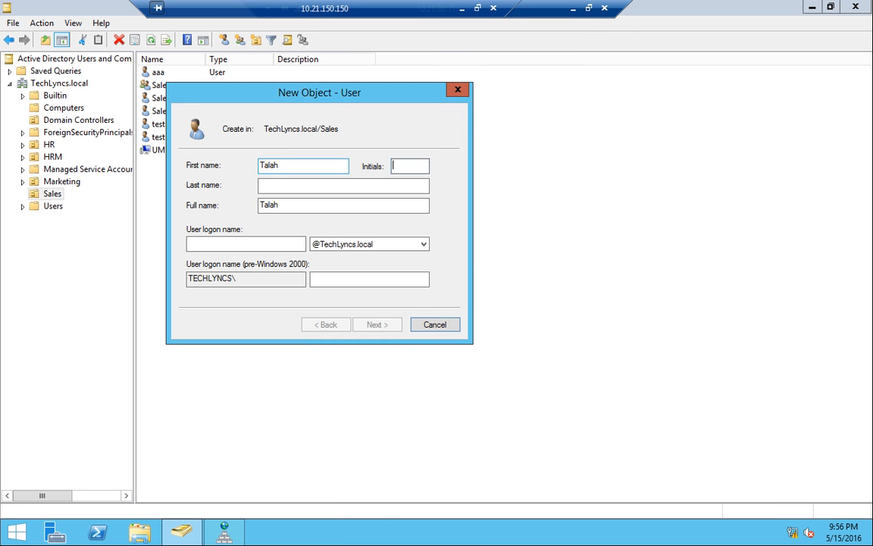
{"action": "key", "text": "Tab"}
{"action": "key", "text": "Tab"}
{"action": "key", "text": "Tab"}
{"action": "type", "text": "Talah"}
{"action": "key", "text": "Return"}
{"action": "type", "text": "123"}
{"action": "key", "text": "Tab"}
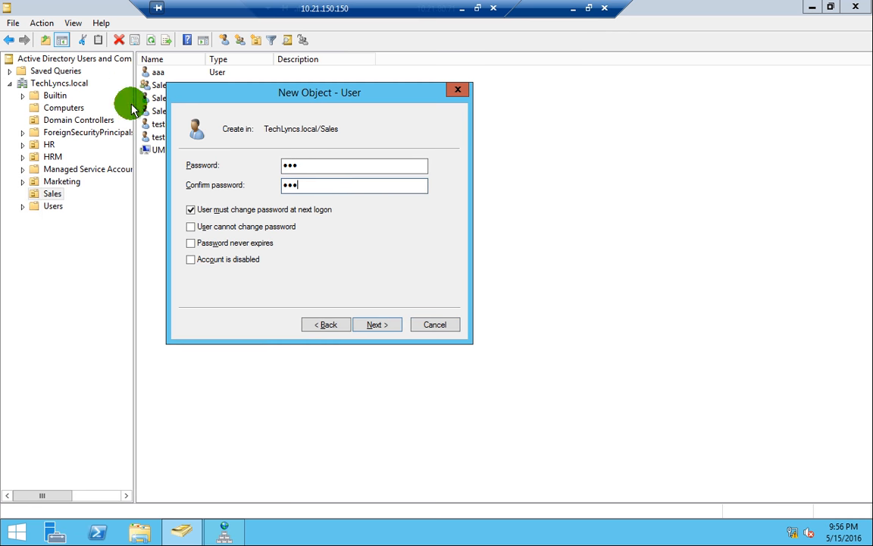
{"action": "left_click", "coordinate": [263, 208]}
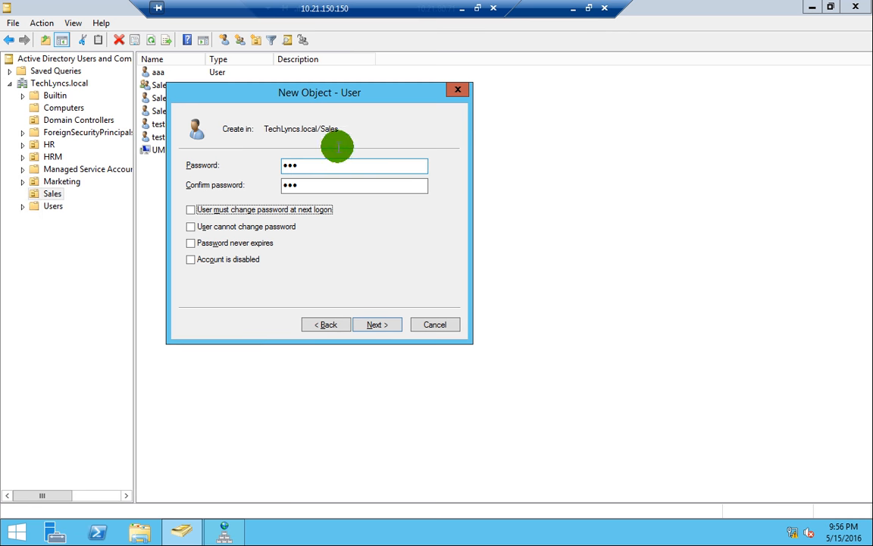
{"action": "left_click", "coordinate": [367, 326]}
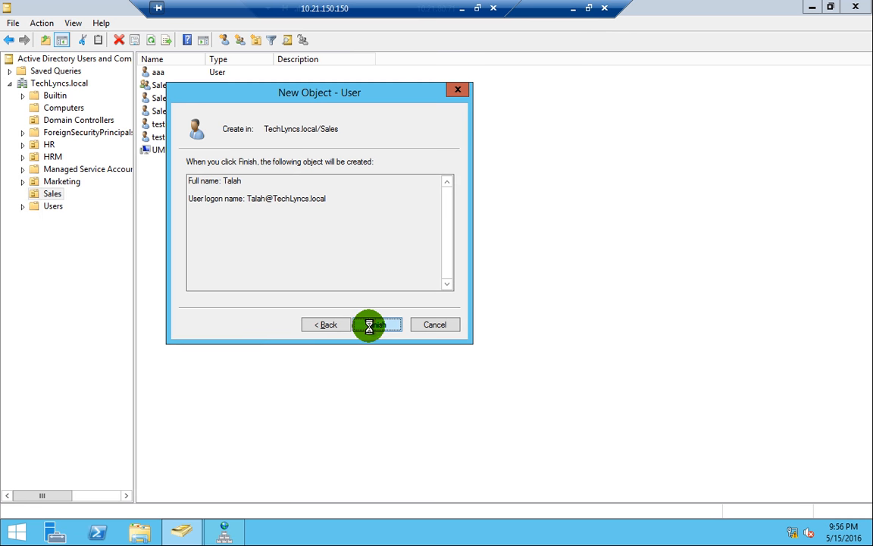
{"action": "left_click", "coordinate": [369, 325]}
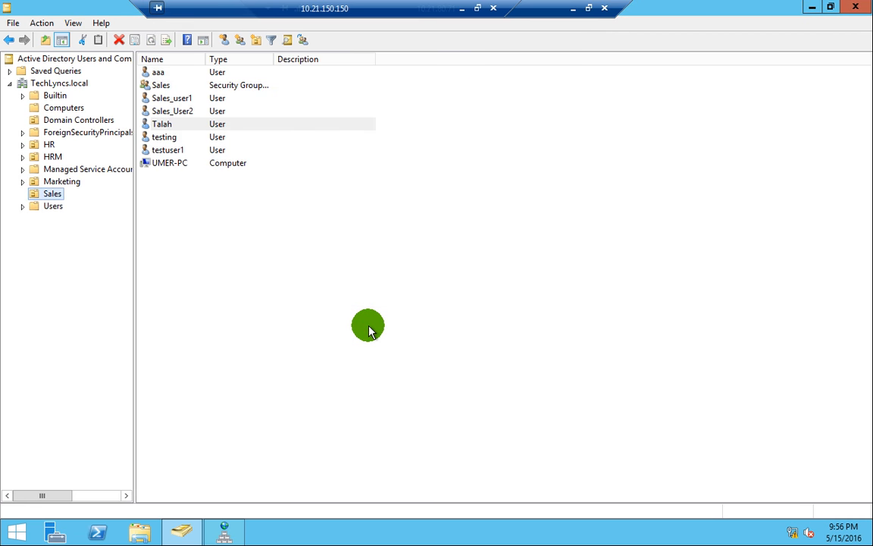
- Open the new user's Properties, edit a name field, and save with OK
{"action": "left_click", "coordinate": [163, 124]}
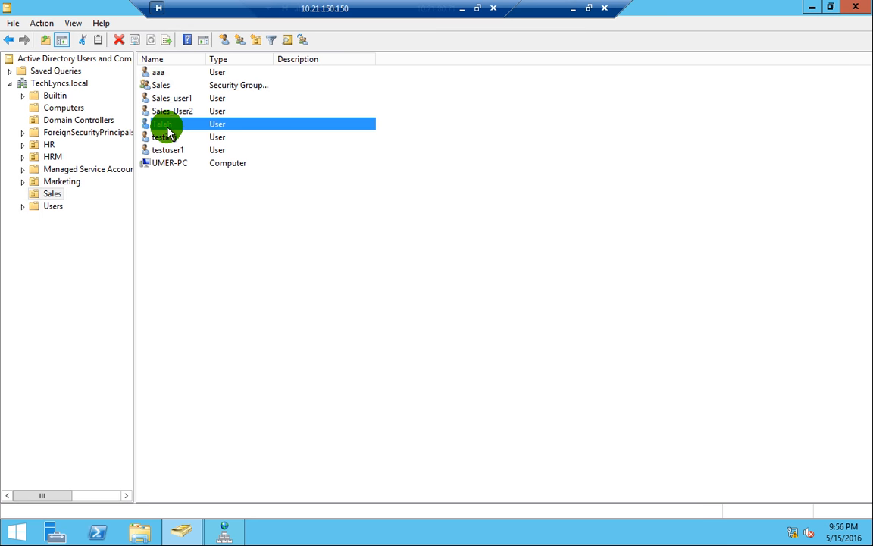
{"action": "right_click", "coordinate": [167, 130]}
{"action": "left_click", "coordinate": [220, 306]}
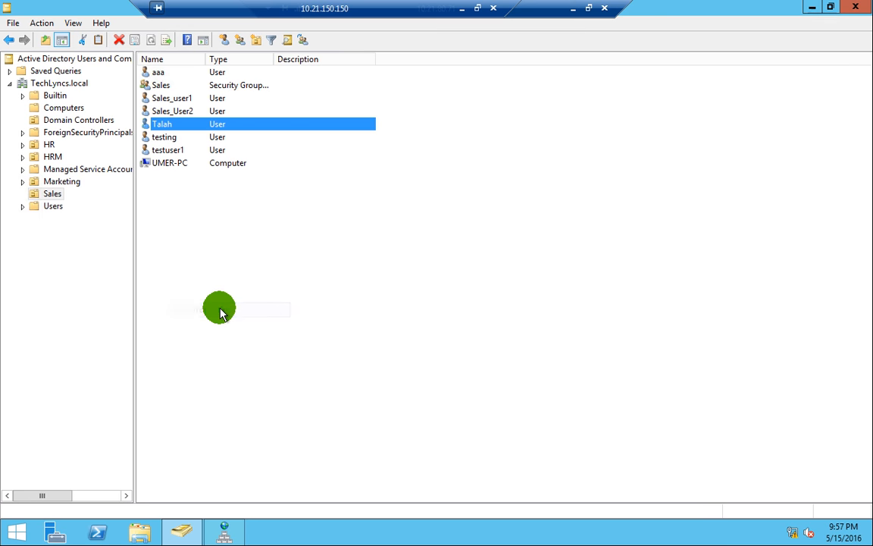
{"action": "type", "text": "Talah"}
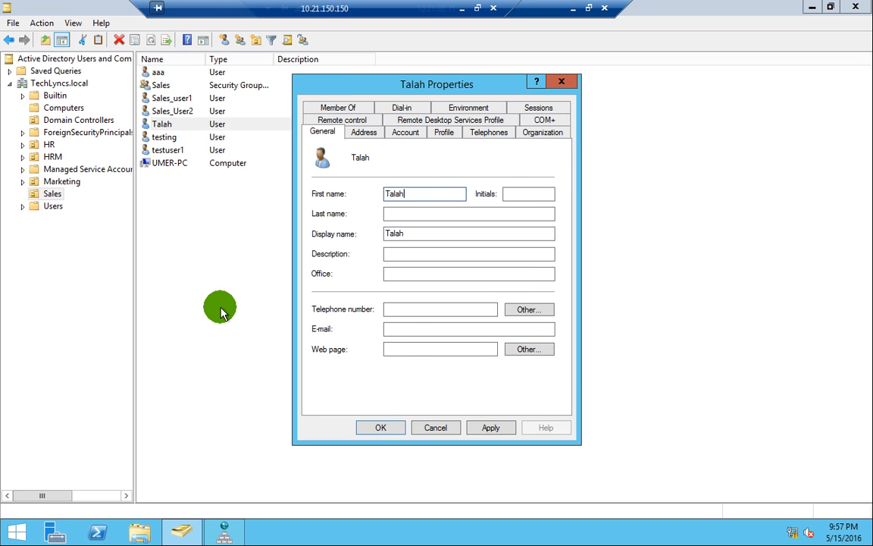
{"action": "left_click", "coordinate": [379, 429]}
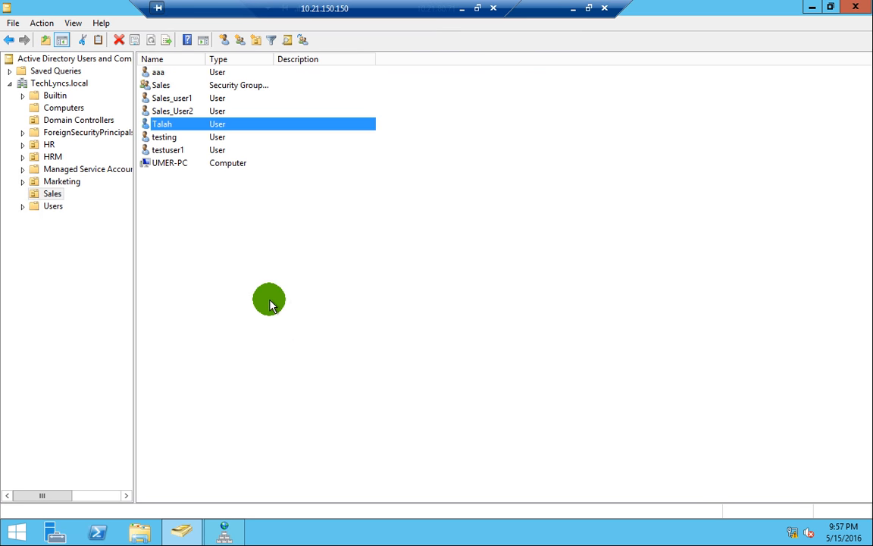
{"action": "left_click", "coordinate": [259, 236]}
- Connect to the DC1 virtual machine from Hyper-V Manager
{"action": "left_click", "coordinate": [574, 10]}
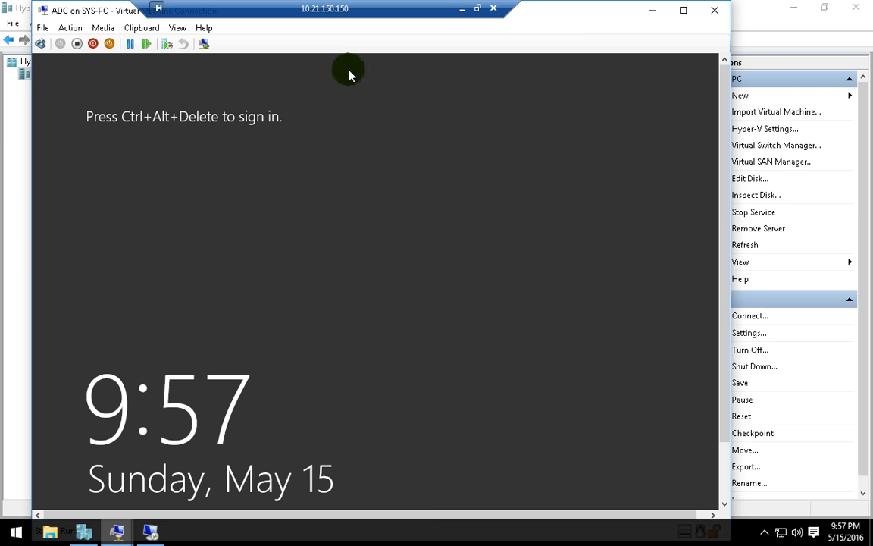
{"action": "left_click", "coordinate": [9, 205]}
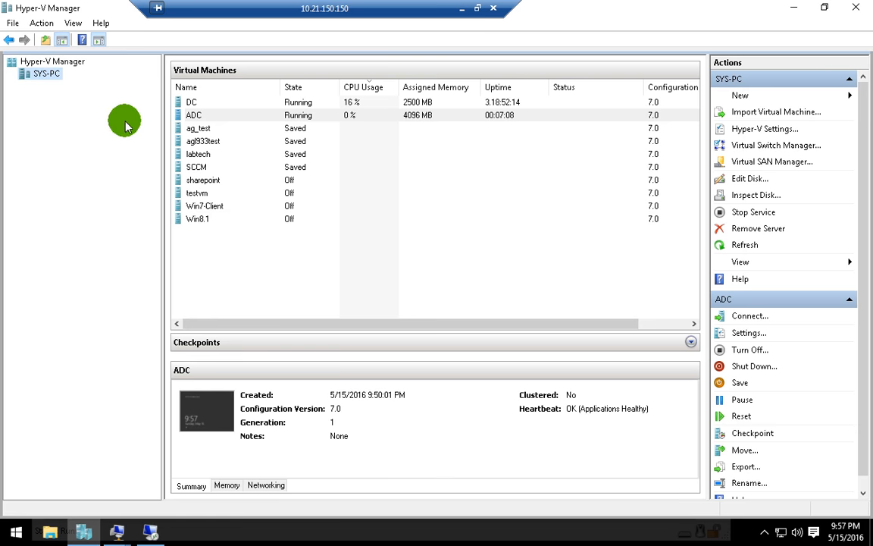
{"action": "left_click", "coordinate": [200, 104]}
{"action": "right_click", "coordinate": [206, 105]}
{"action": "left_click", "coordinate": [224, 108]}
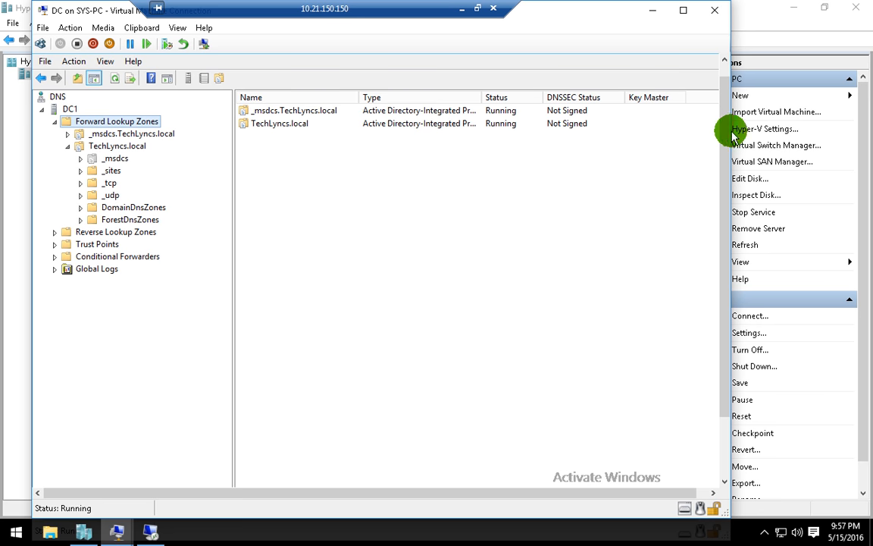
- Bring up Users and Computers on DC1 and refresh the Sales OU list twice
{"action": "left_click", "coordinate": [670, 62]}
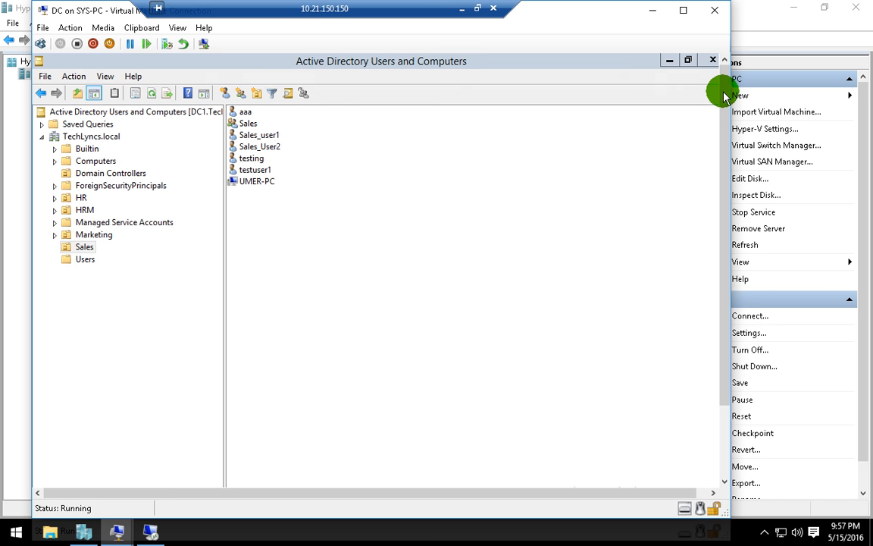
{"action": "scroll", "coordinate": [707, 351], "scroll_direction": "down", "scroll_amount": 3}
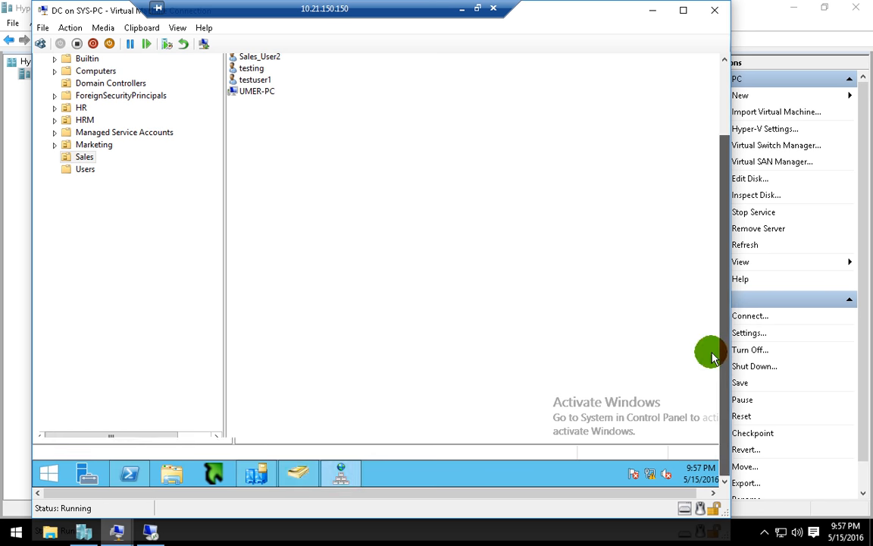
{"action": "left_click", "coordinate": [300, 475]}
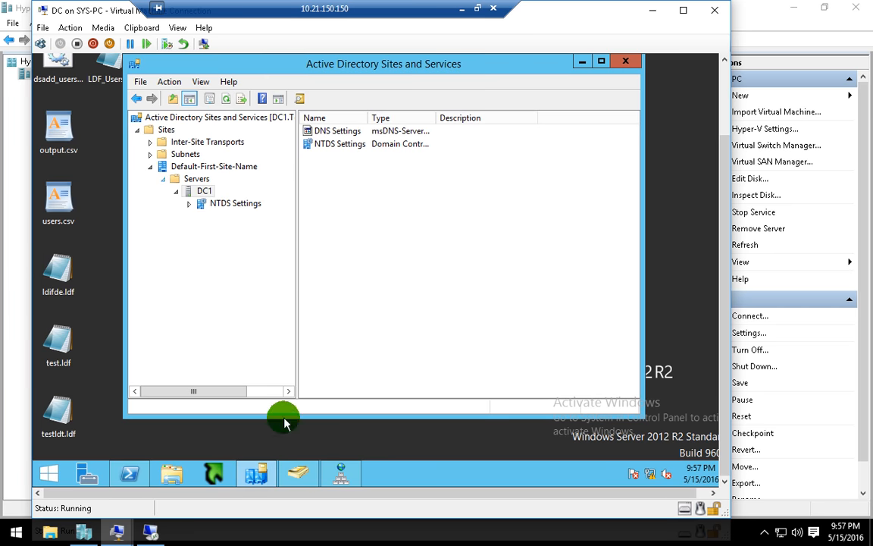
{"action": "left_click", "coordinate": [298, 471]}
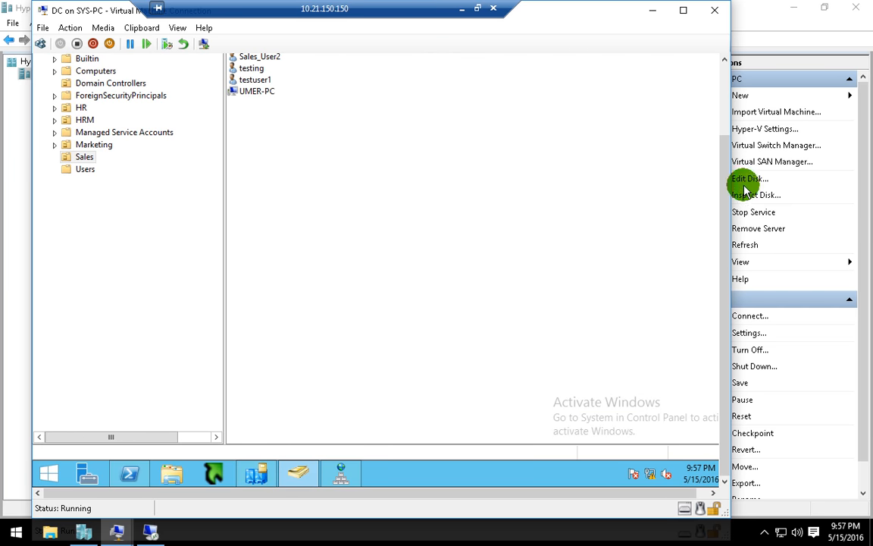
{"action": "left_click_drag", "start_coordinate": [725, 178], "coordinate": [726, 82]}
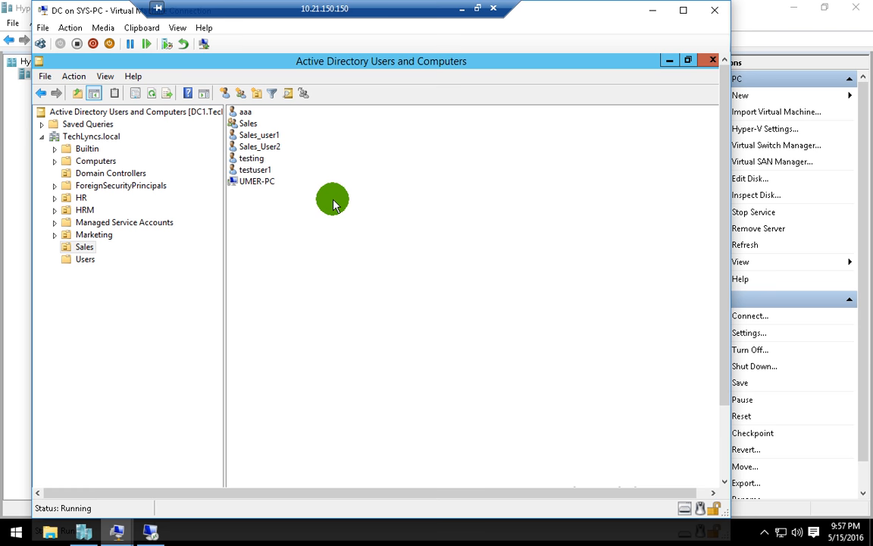
{"action": "right_click", "coordinate": [270, 229]}
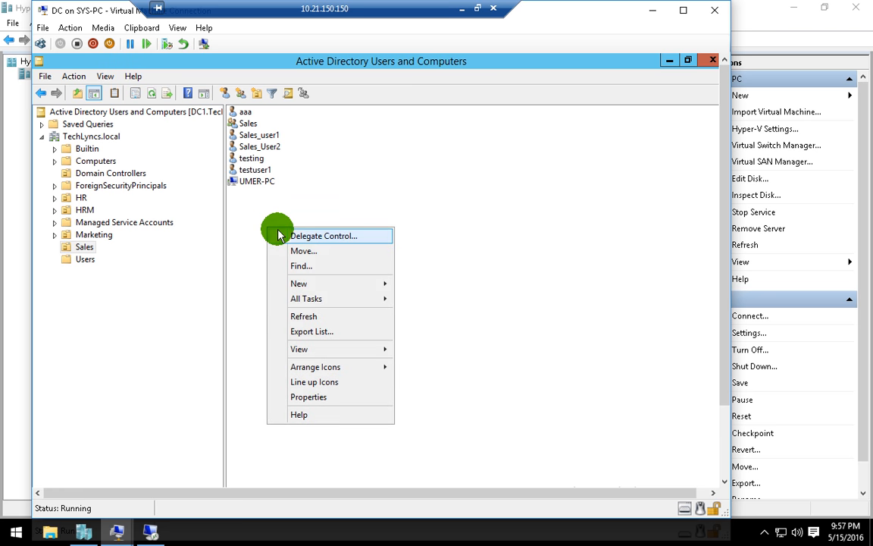
{"action": "left_click", "coordinate": [311, 313]}
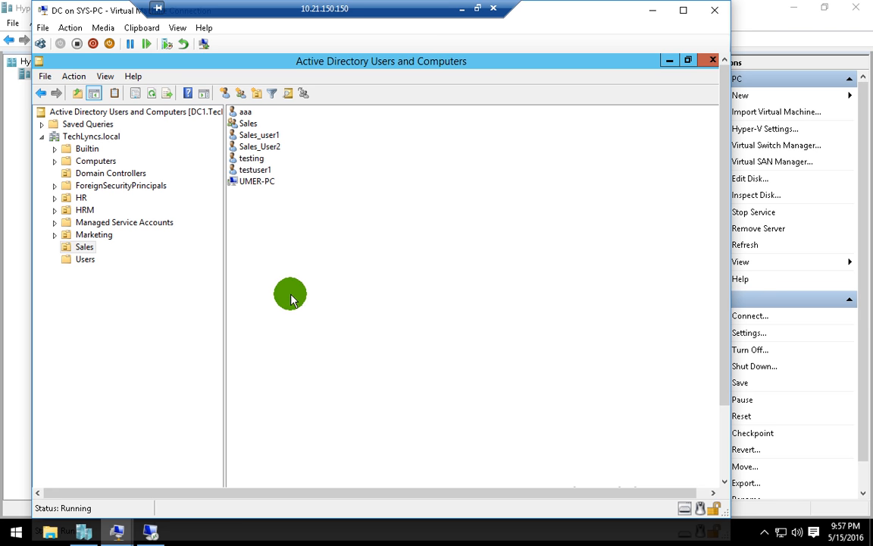
{"action": "right_click", "coordinate": [269, 237]}
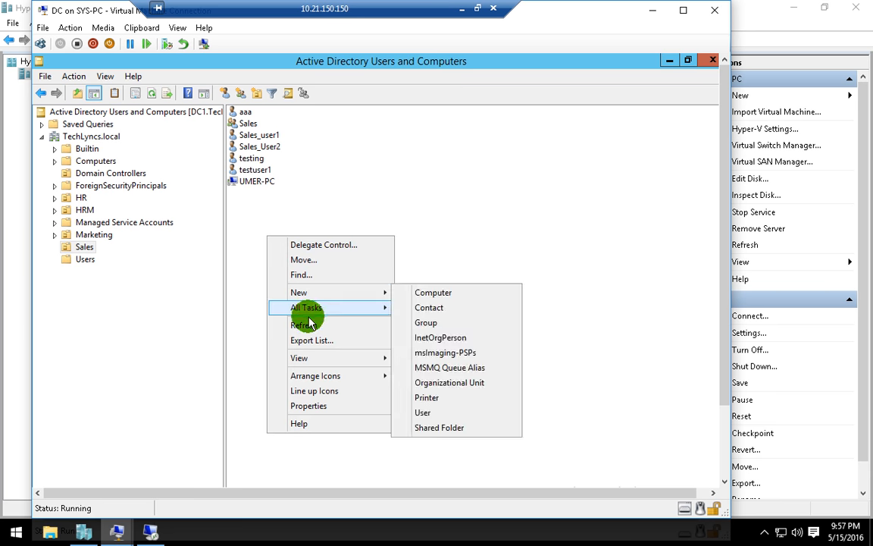
{"action": "left_click", "coordinate": [311, 326]}
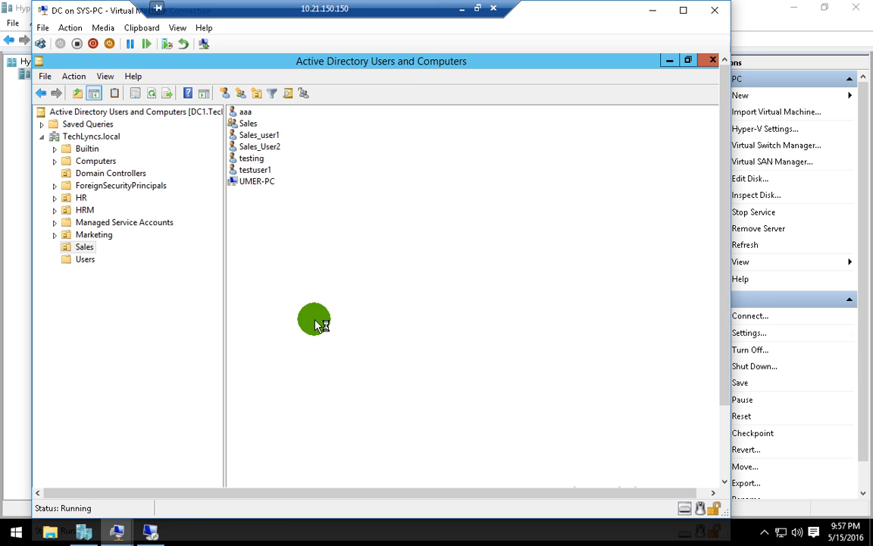
- Refresh the TechLyncs.local domain on DC1 and view the Sales OU contents
{"action": "left_click", "coordinate": [117, 136]}
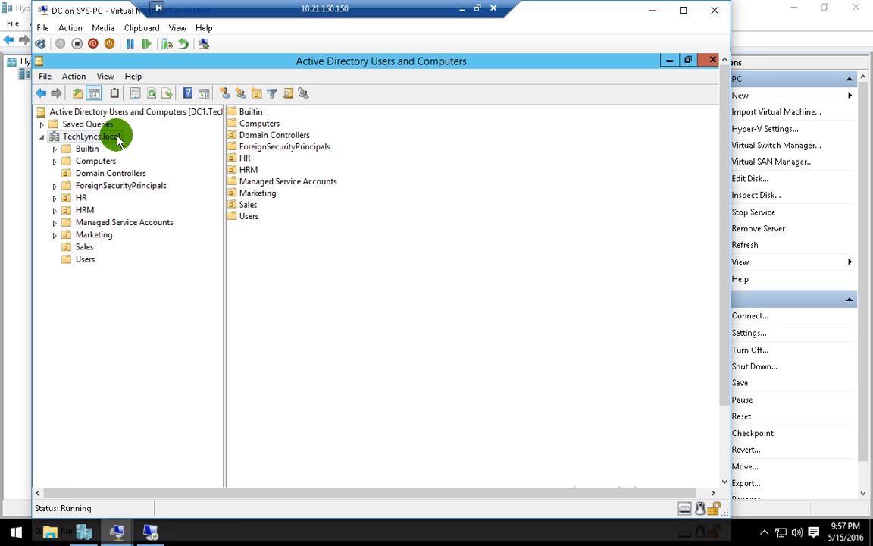
{"action": "right_click", "coordinate": [118, 137]}
{"action": "left_click", "coordinate": [180, 291]}
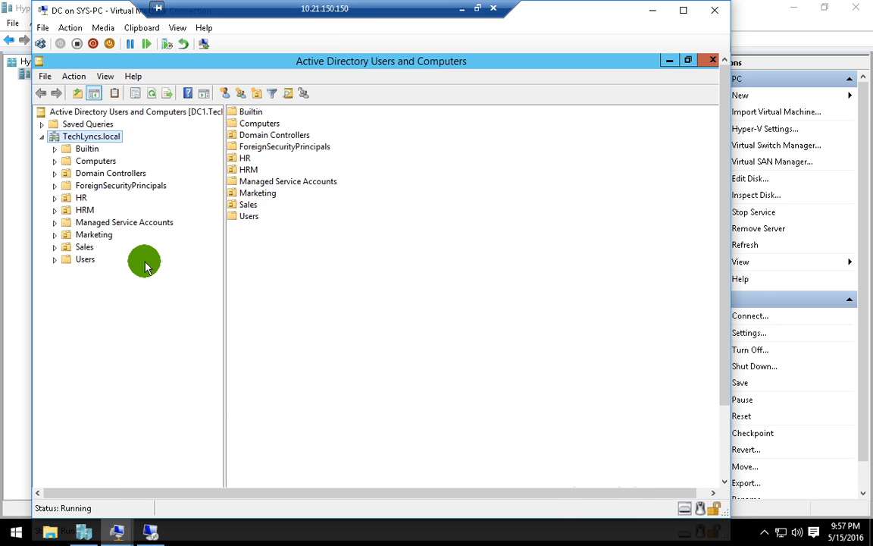
{"action": "left_click", "coordinate": [91, 246]}
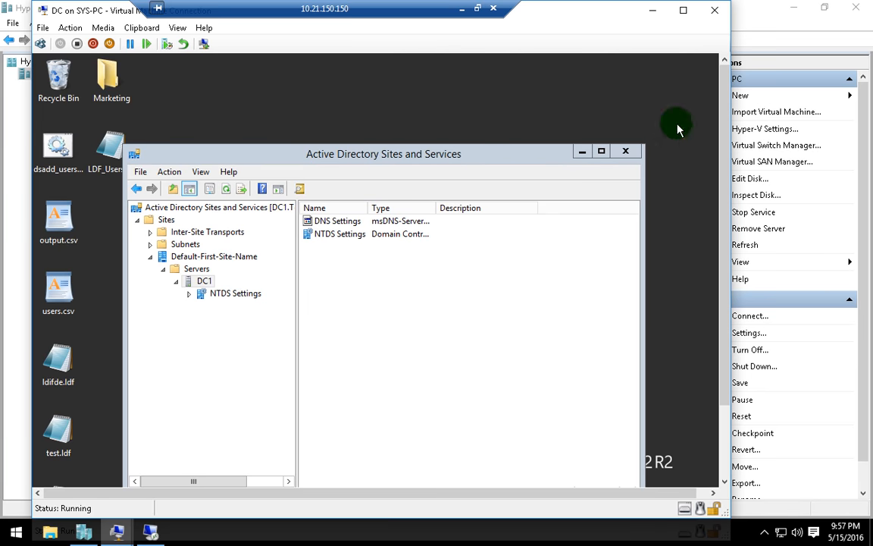
- Close Sites and Services on DC1 and search for dsa.msc
{"action": "left_click", "coordinate": [630, 153]}
{"action": "left_click_drag", "start_coordinate": [724, 171], "coordinate": [740, 338]}
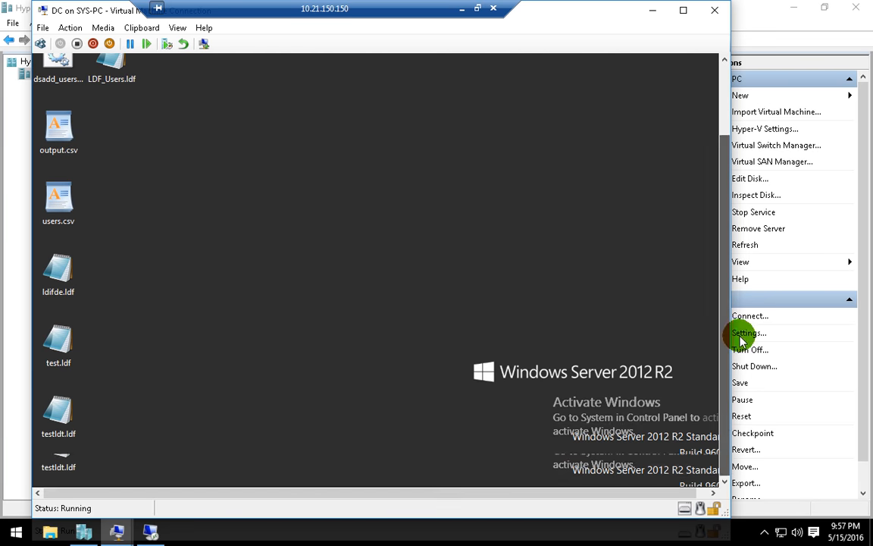
{"action": "left_click", "coordinate": [50, 466]}
{"action": "type", "text": "dsa.msc"}
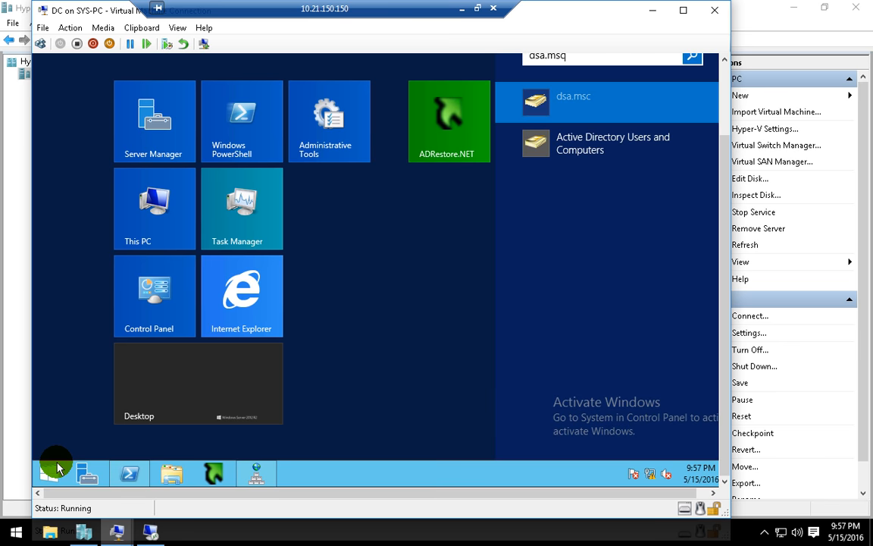
{"action": "left_click", "coordinate": [53, 467]}
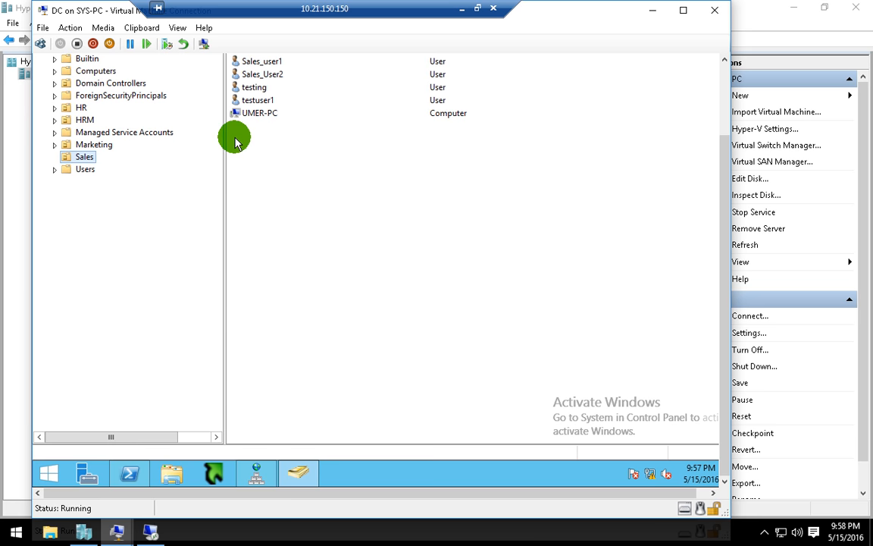
- Refresh DC1's Sales OU list, briefly checking the Marketing OU
{"action": "scroll", "coordinate": [720, 170], "scroll_direction": "up", "scroll_amount": 2}
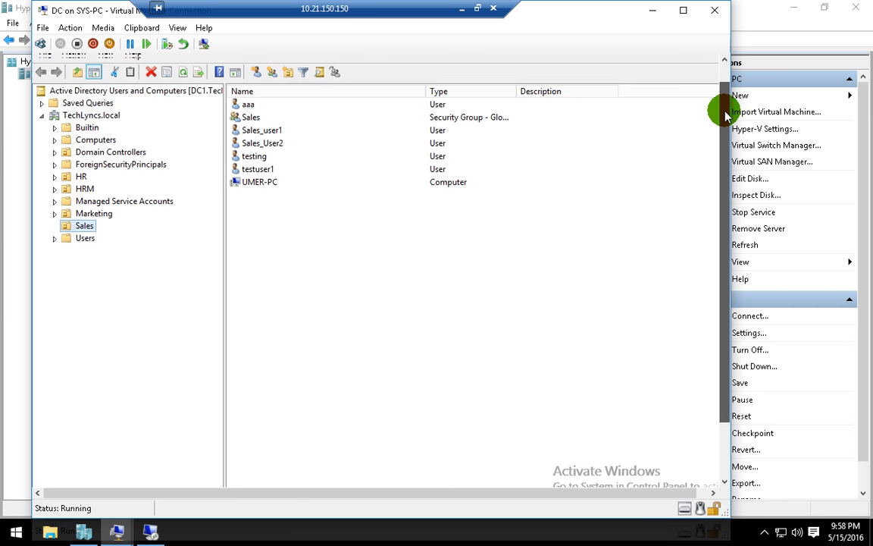
{"action": "right_click", "coordinate": [319, 265]}
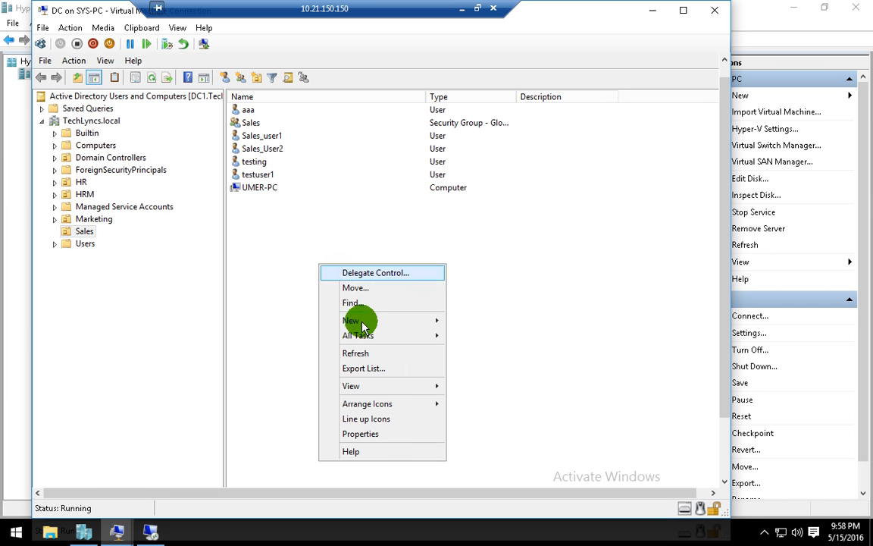
{"action": "left_click", "coordinate": [356, 354]}
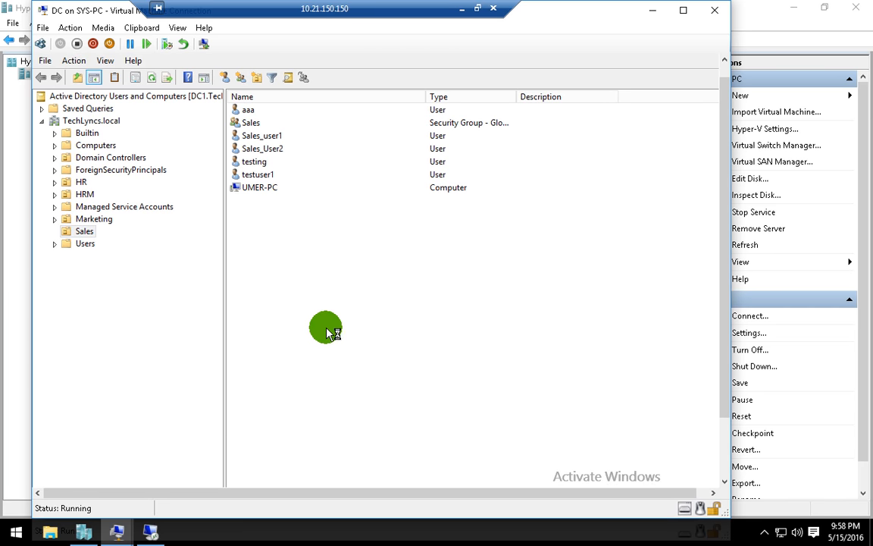
{"action": "left_click", "coordinate": [89, 220]}
{"action": "left_click", "coordinate": [84, 232]}
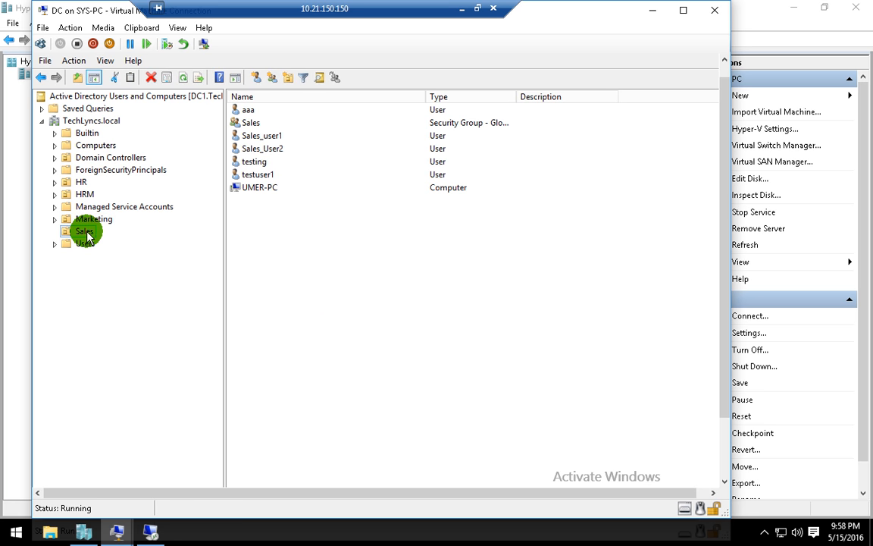
{"action": "right_click", "coordinate": [309, 239]}
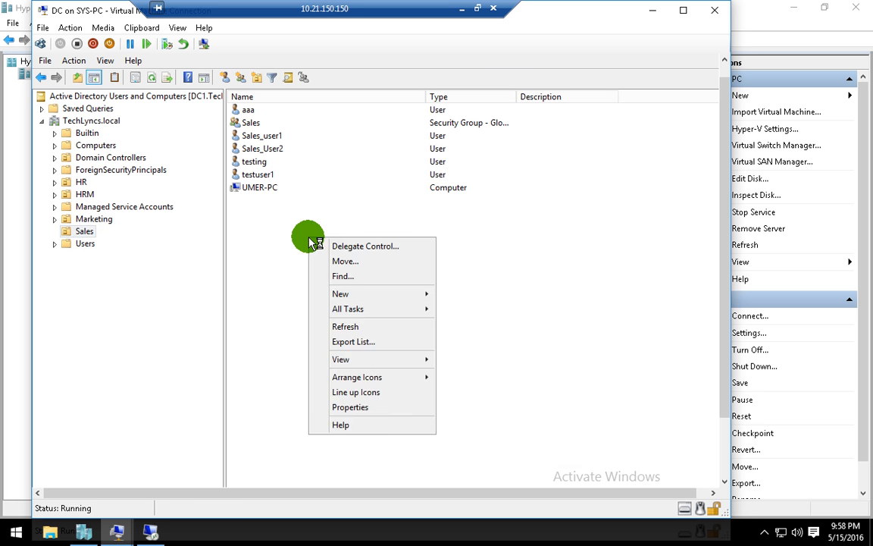
{"action": "left_click", "coordinate": [356, 326]}
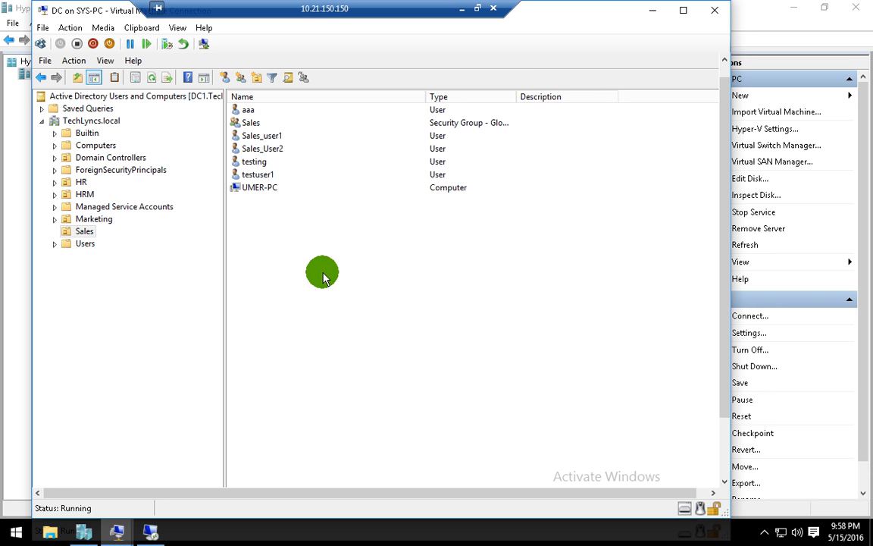
- Switch to the ADC remote session and refresh its Sales OU list
{"action": "left_click", "coordinate": [143, 539]}
{"action": "right_click", "coordinate": [189, 225]}
{"action": "left_click", "coordinate": [238, 313]}
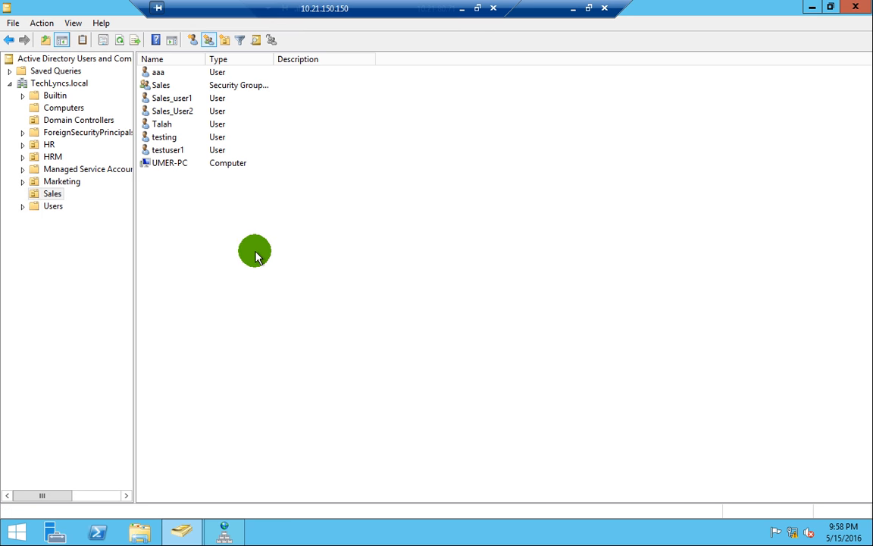
- Start a new computer object in ADC's Sales OU, then cancel it
{"action": "right_click", "coordinate": [190, 222]}
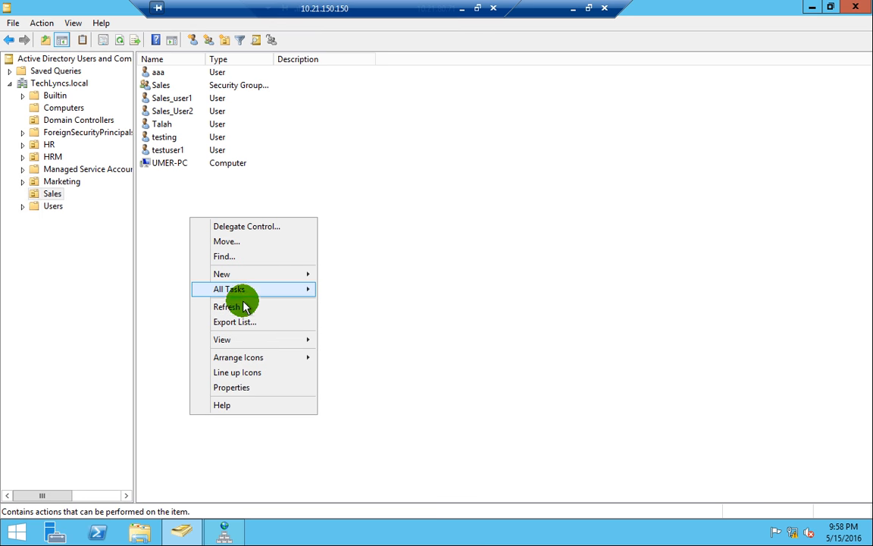
{"action": "mouse_move", "coordinate": [237, 277]}
{"action": "left_click", "coordinate": [343, 276]}
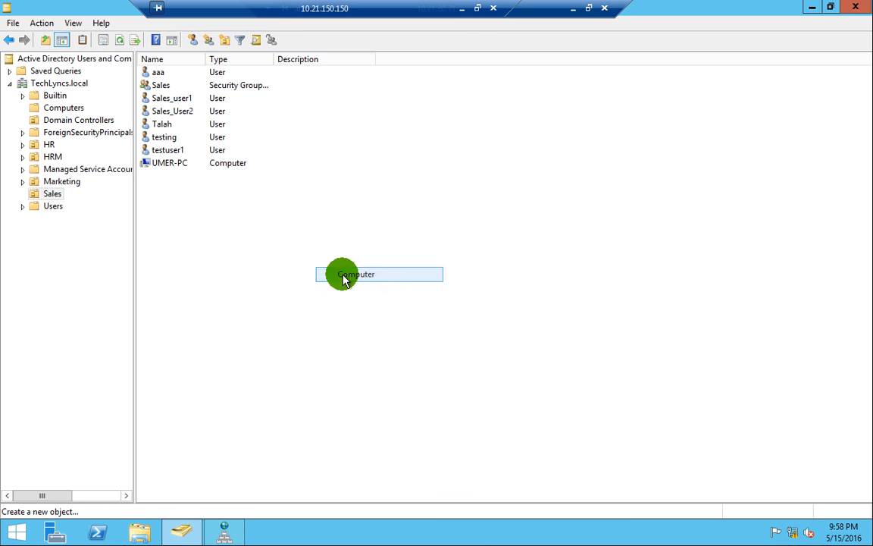
{"action": "left_click", "coordinate": [216, 248]}
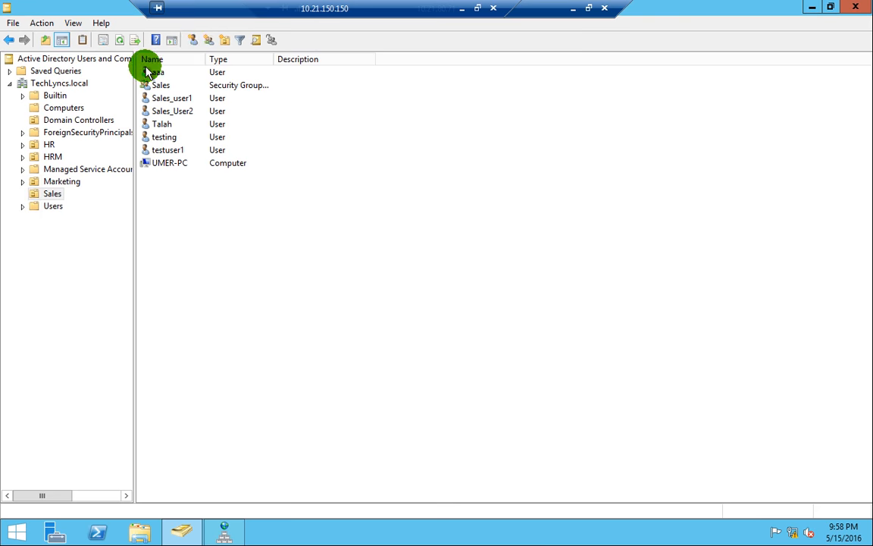
- Create Testuser2 in ADC's Sales OU with a logon name and password
{"action": "left_click", "coordinate": [194, 39]}
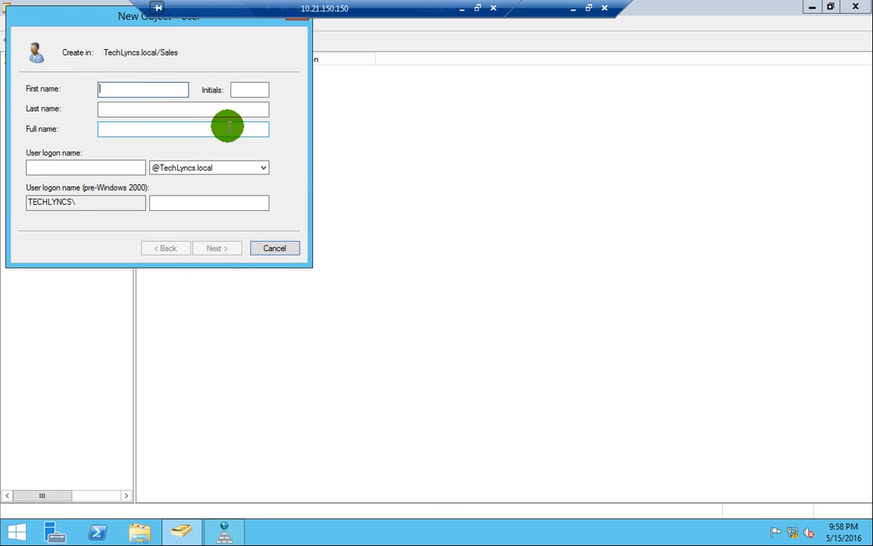
{"action": "type", "text": "Testuse"}
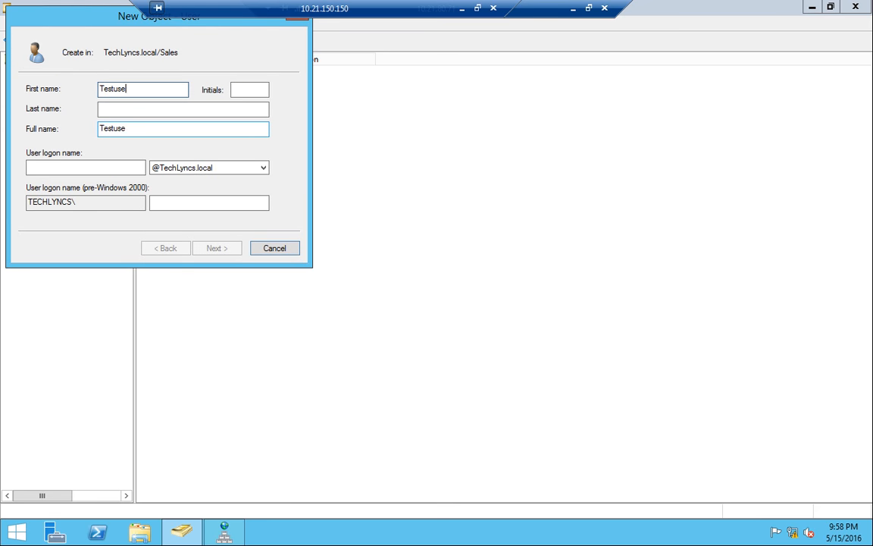
{"action": "key", "text": "Tab"}
{"action": "key", "text": "Tab"}
{"action": "key", "text": "ctrl+c"}
{"action": "key", "text": "Tab"}
{"action": "left_click_drag", "start_coordinate": [144, 126], "coordinate": [78, 129]}
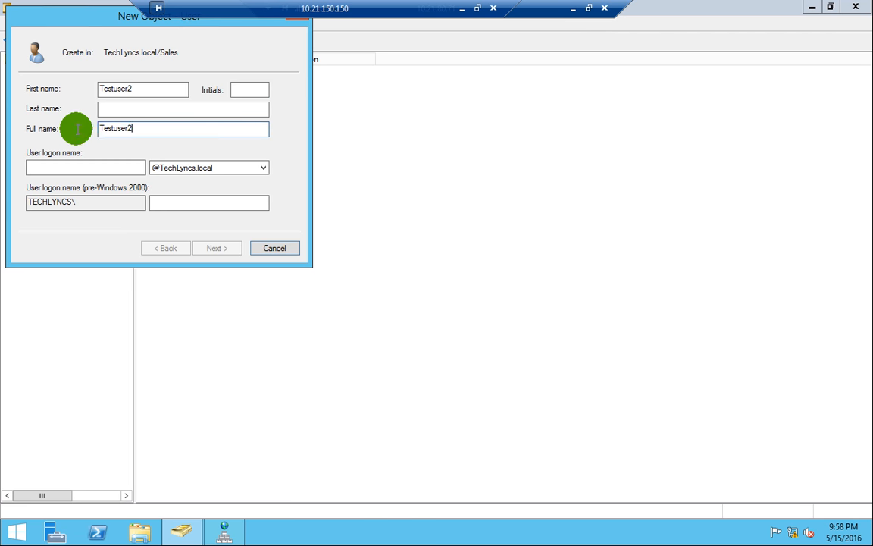
{"action": "left_click", "coordinate": [114, 169]}
{"action": "key", "text": "ctrl+v"}
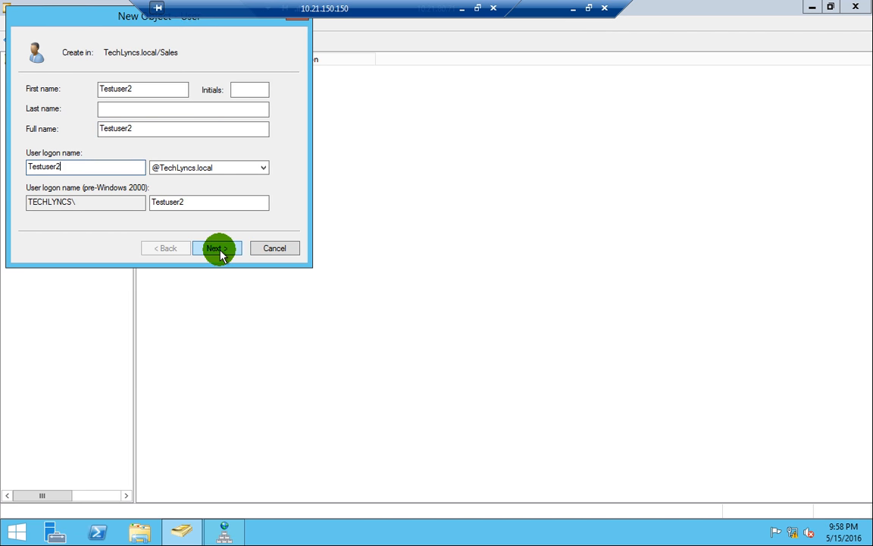
{"action": "left_click", "coordinate": [219, 252]}
{"action": "type", "text": "123123"}
{"action": "left_click", "coordinate": [213, 248]}
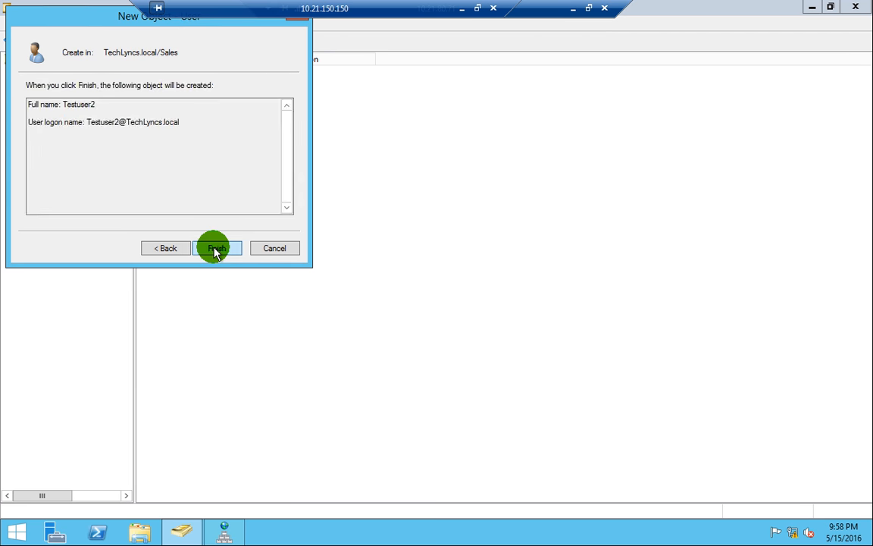
{"action": "left_click", "coordinate": [214, 249]}
- Return to the DC1 window and refresh its Sales OU list
{"action": "left_click", "coordinate": [570, 10]}
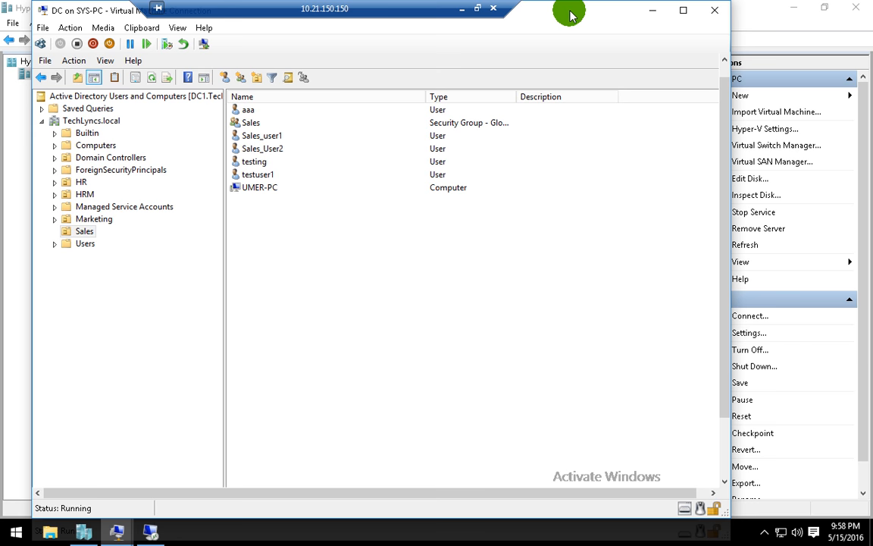
{"action": "right_click", "coordinate": [288, 257]}
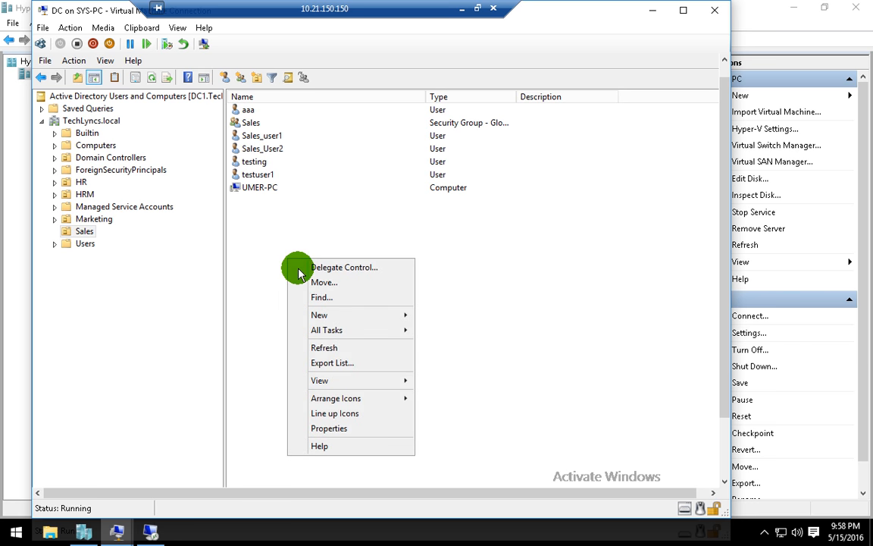
{"action": "left_click", "coordinate": [327, 348]}
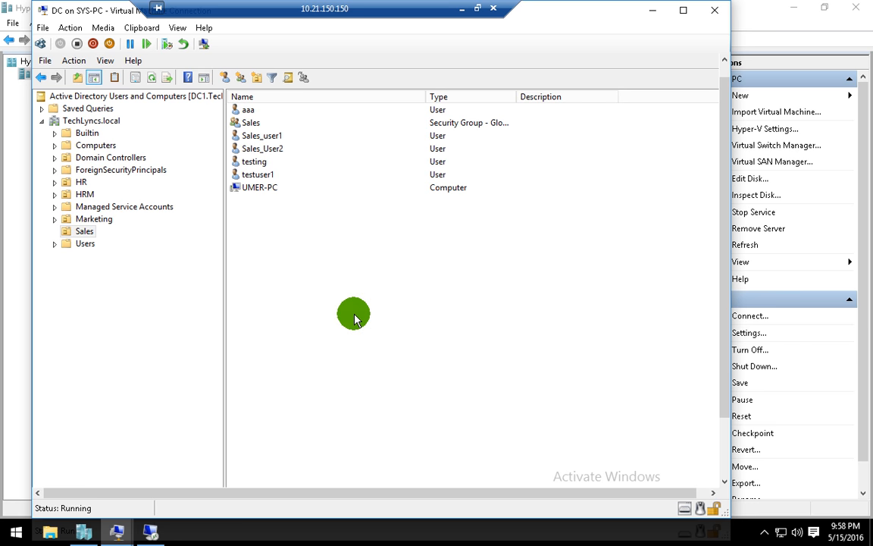
{"action": "right_click", "coordinate": [353, 312]}
{"action": "left_click", "coordinate": [356, 345]}
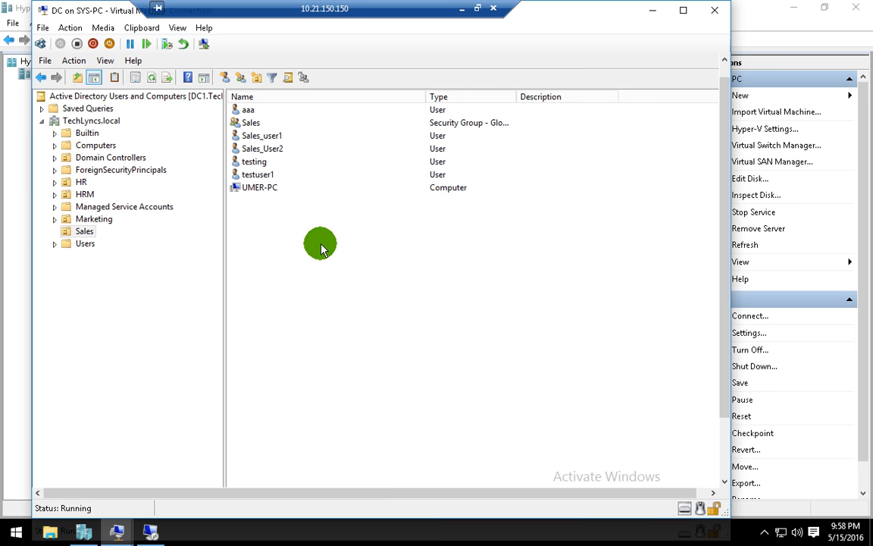
{"action": "right_click", "coordinate": [368, 297]}
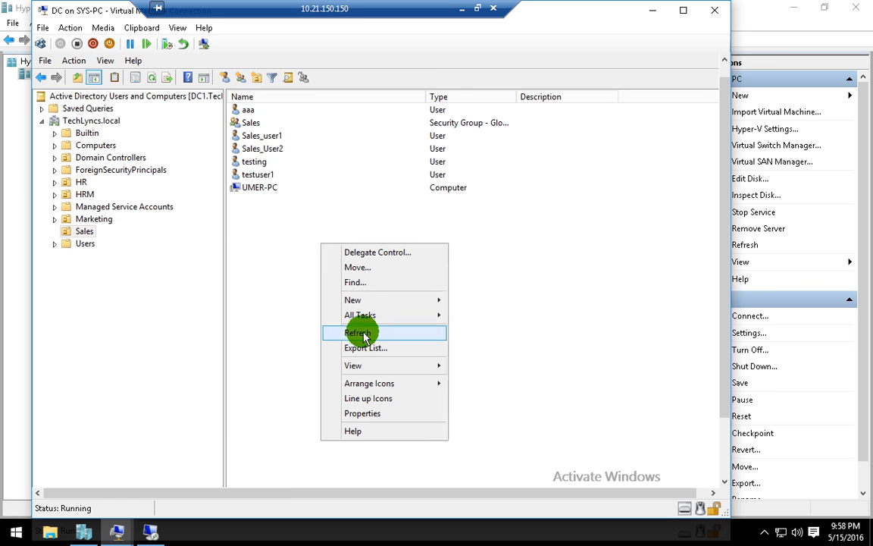
{"action": "left_click", "coordinate": [364, 335]}
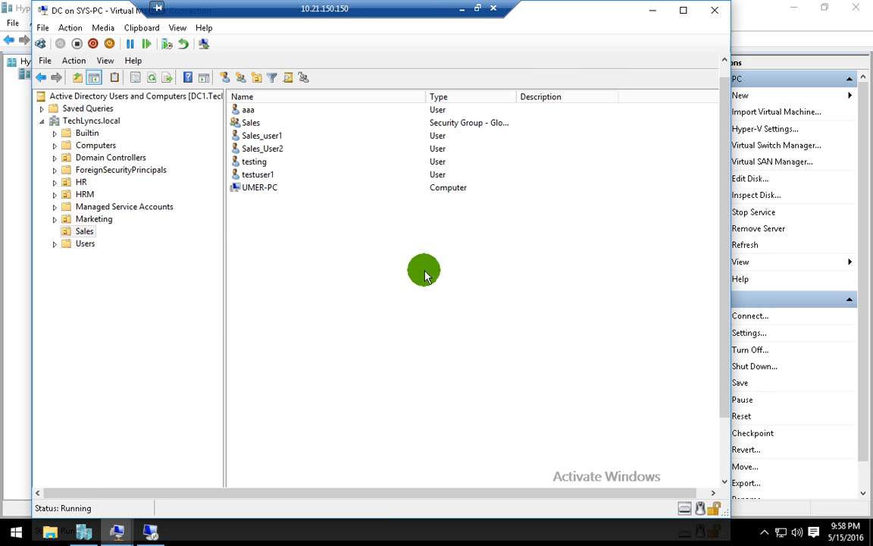
{"action": "left_click_drag", "start_coordinate": [727, 181], "coordinate": [726, 138]}
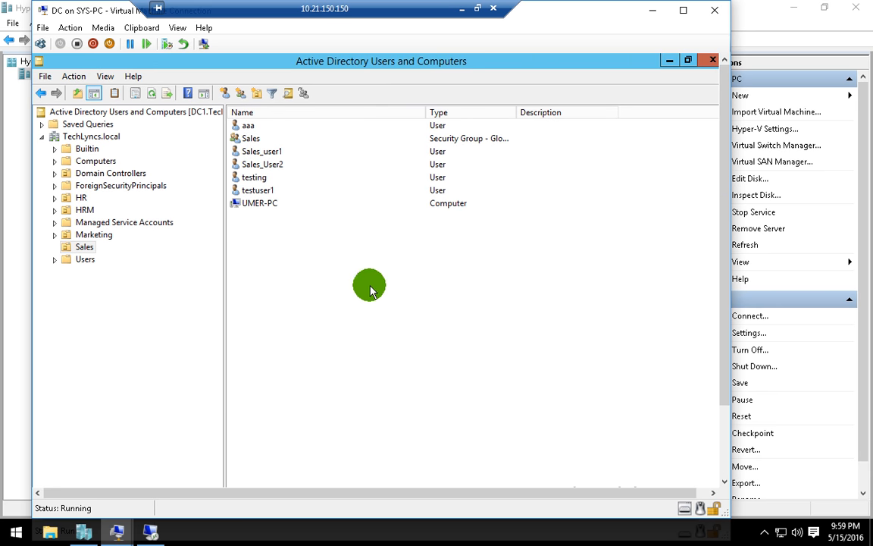
{"action": "right_click", "coordinate": [303, 235]}
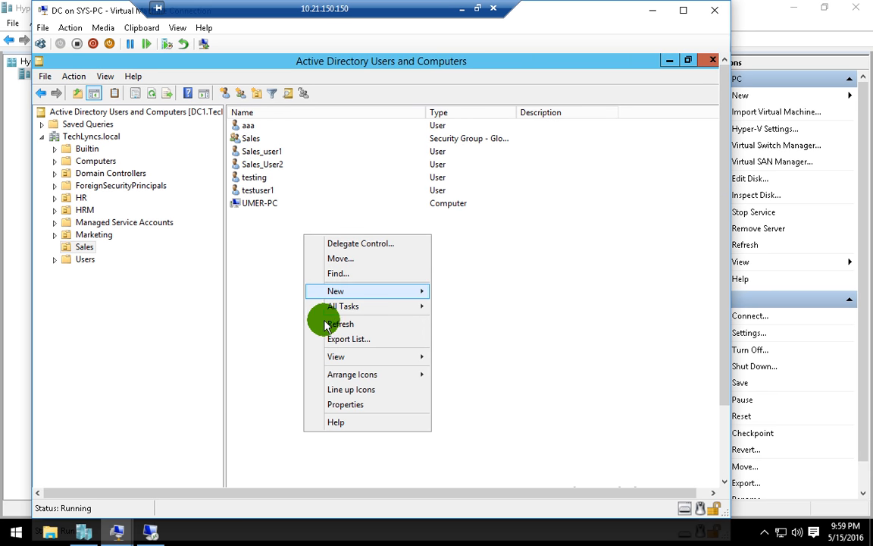
{"action": "left_click", "coordinate": [370, 324]}
- Open Command Prompt on DC1, ping 10.21.80.71, and close it after the replies
{"action": "left_click_drag", "start_coordinate": [721, 372], "coordinate": [722, 447]}
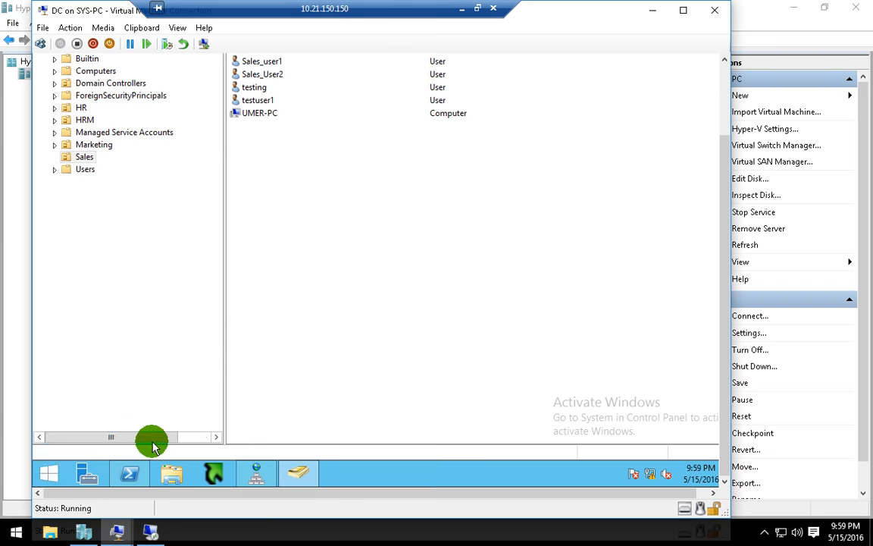
{"action": "right_click", "coordinate": [35, 472]}
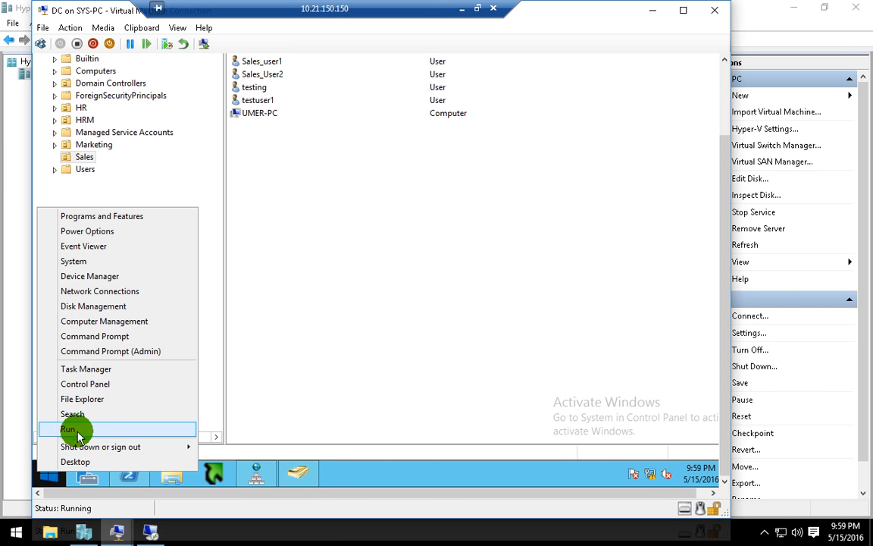
{"action": "left_click", "coordinate": [70, 429]}
{"action": "left_click", "coordinate": [127, 430]}
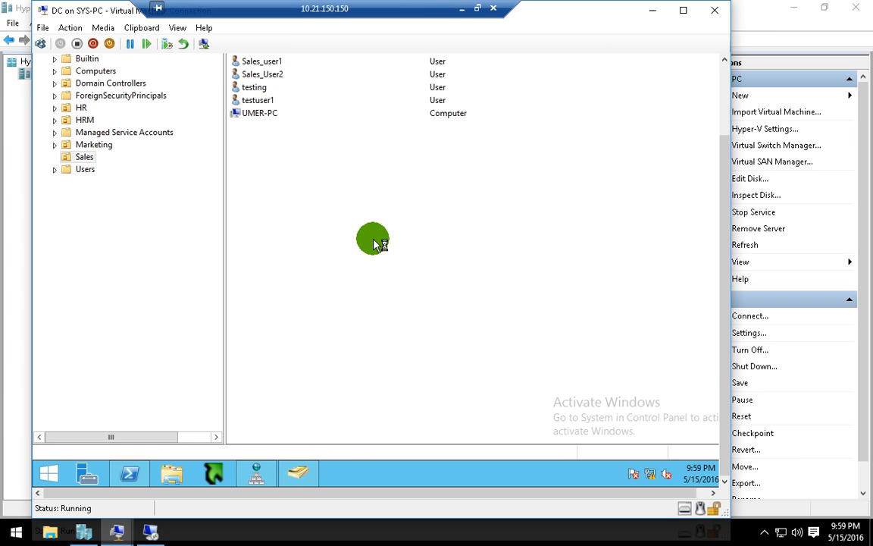
{"action": "left_click_drag", "start_coordinate": [724, 219], "coordinate": [724, 200]}
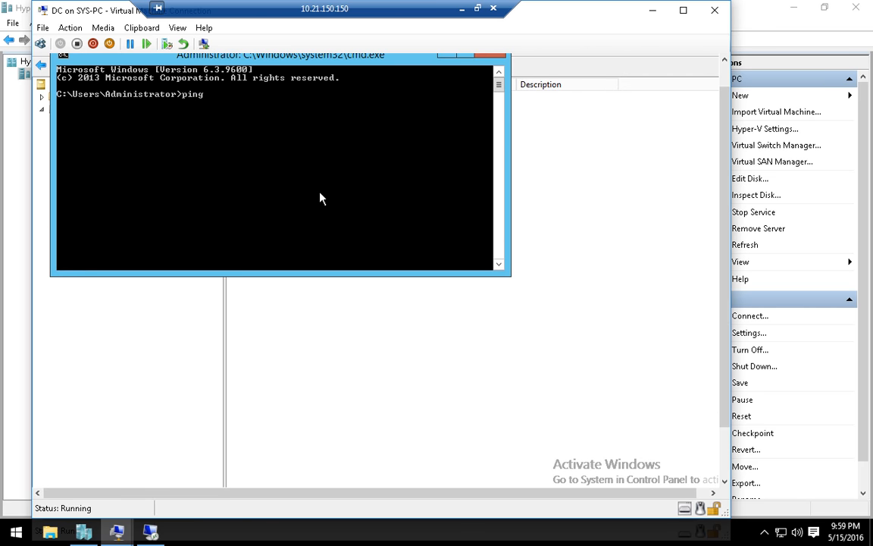
{"action": "type", "text": "ping 10.21.80.71"}
{"action": "key", "text": "Return"}
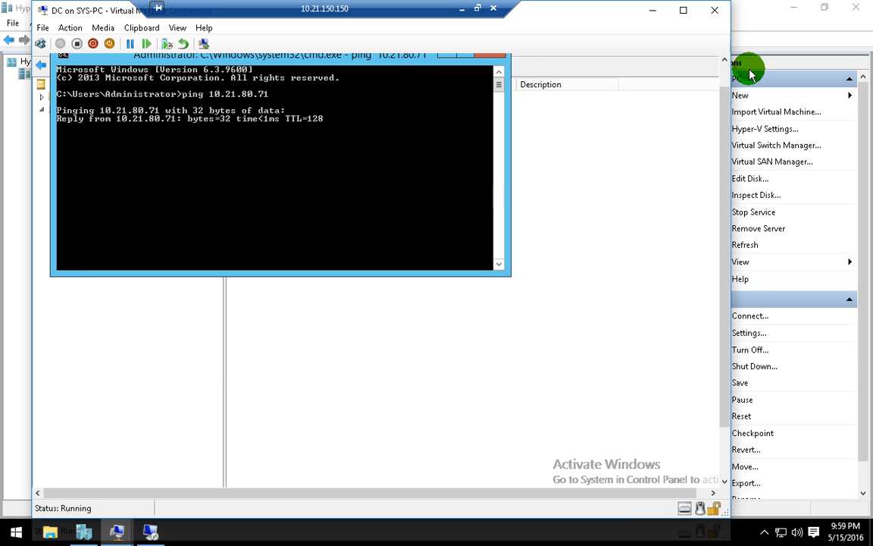
{"action": "left_click", "coordinate": [485, 56]}
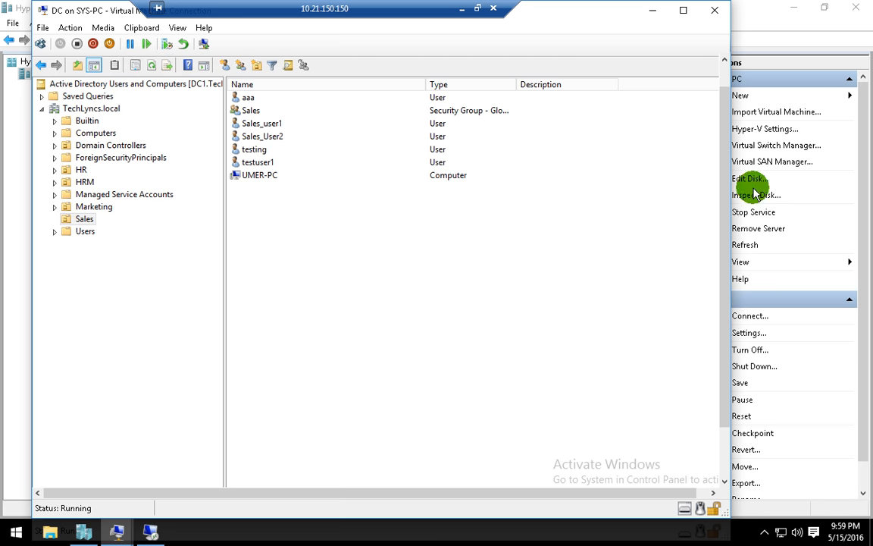
- Create user ahmed in DC1's HR OU with a logon name and password
{"action": "left_click_drag", "start_coordinate": [725, 184], "coordinate": [725, 172]}
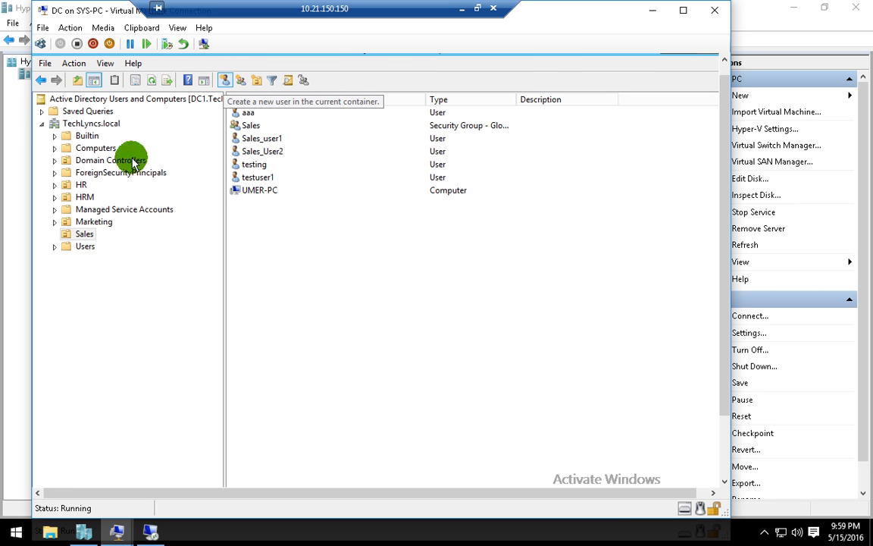
{"action": "left_click", "coordinate": [82, 187]}
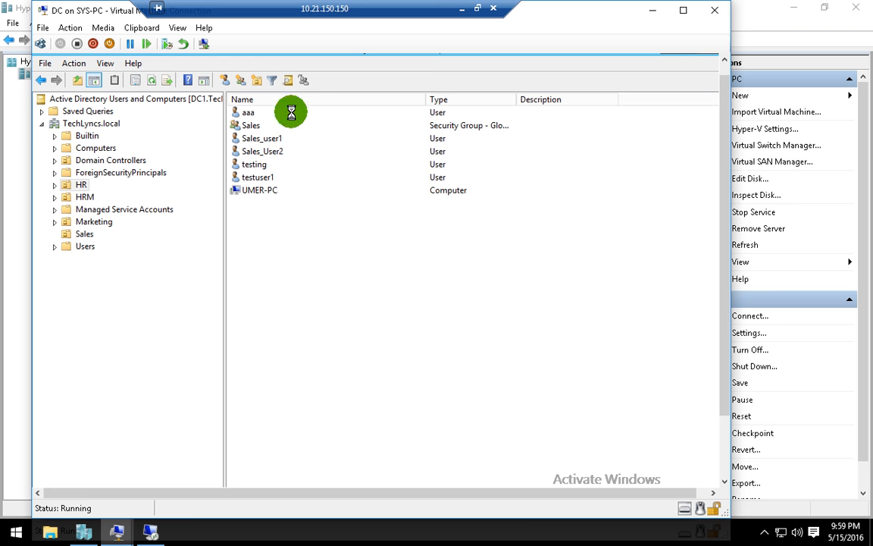
{"action": "left_click", "coordinate": [228, 81]}
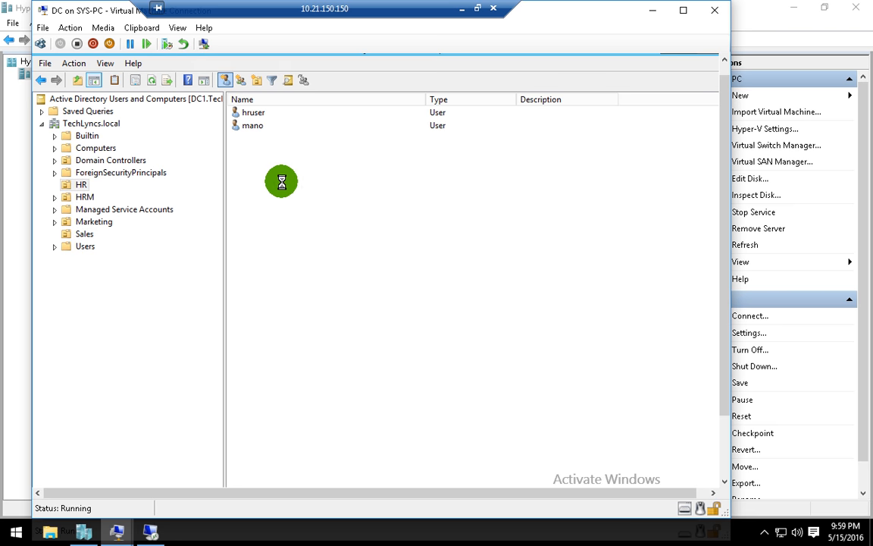
{"action": "left_click_drag", "start_coordinate": [227, 72], "coordinate": [276, 106]}
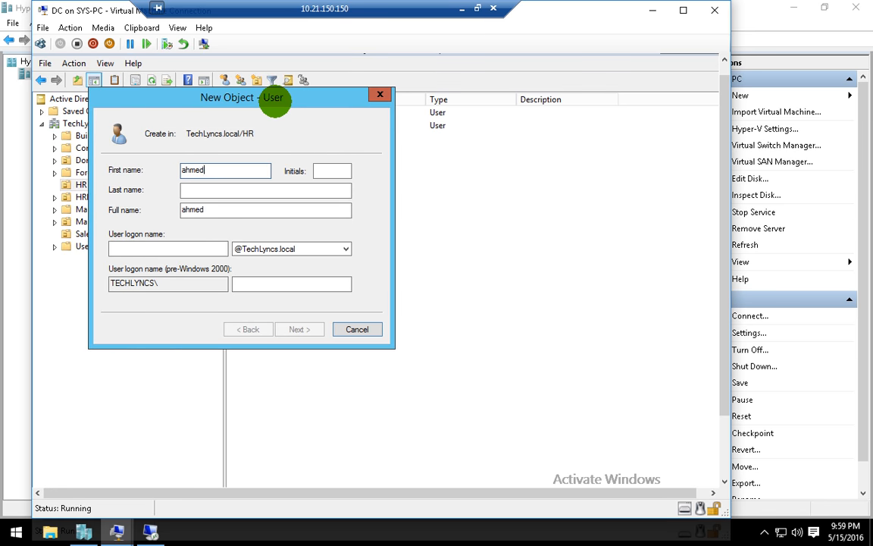
{"action": "key", "text": "Tab"}
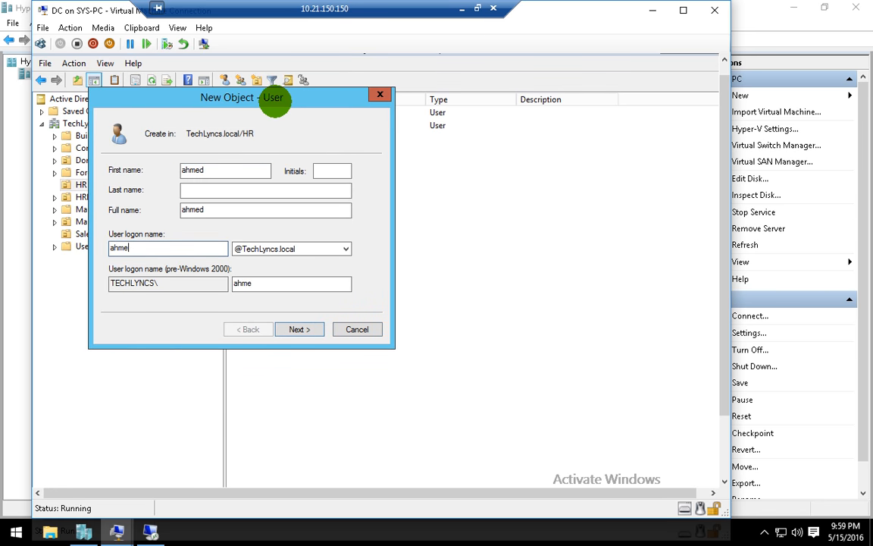
{"action": "key", "text": "Return"}
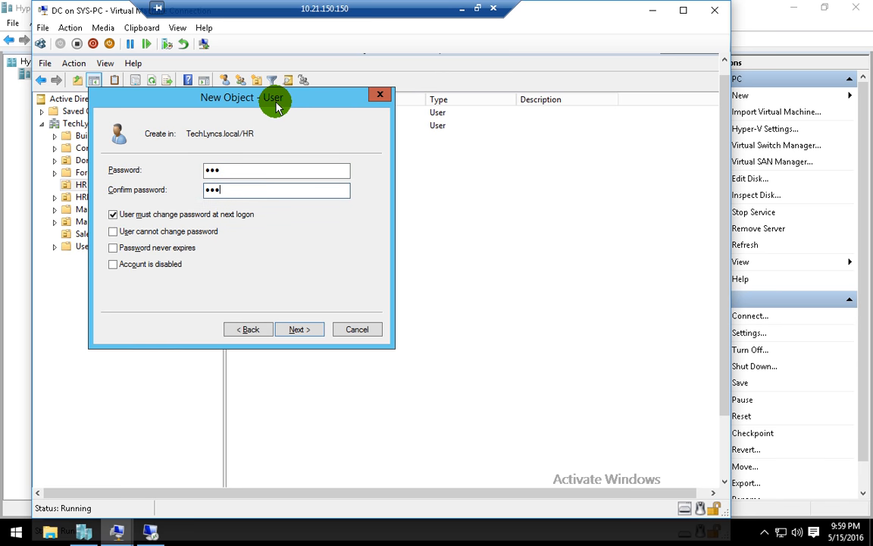
{"action": "key", "text": "Return"}
{"action": "key", "text": "Return"}
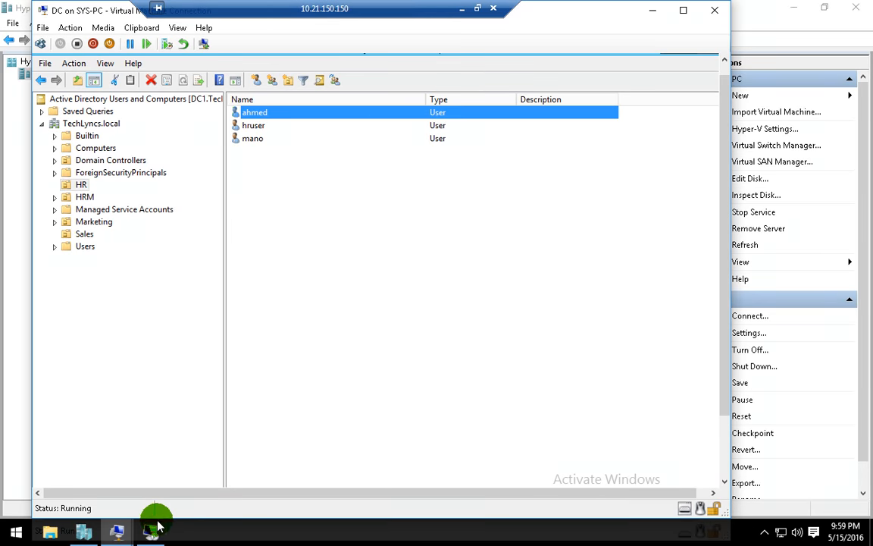
{"action": "left_click", "coordinate": [151, 528]}
- Refresh ADC's console and find the replicated user ahmed in the HR OU
{"action": "right_click", "coordinate": [191, 284]}
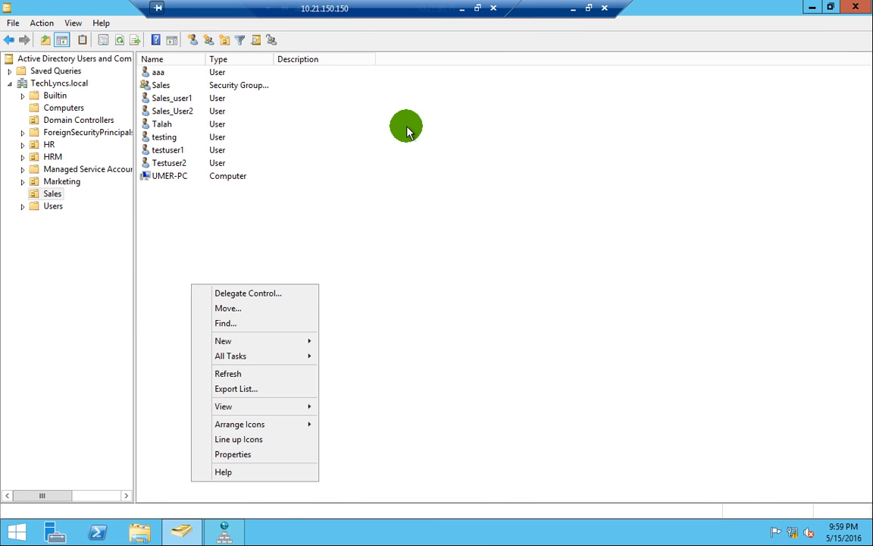
{"action": "left_click", "coordinate": [231, 373]}
{"action": "left_click", "coordinate": [49, 144]}
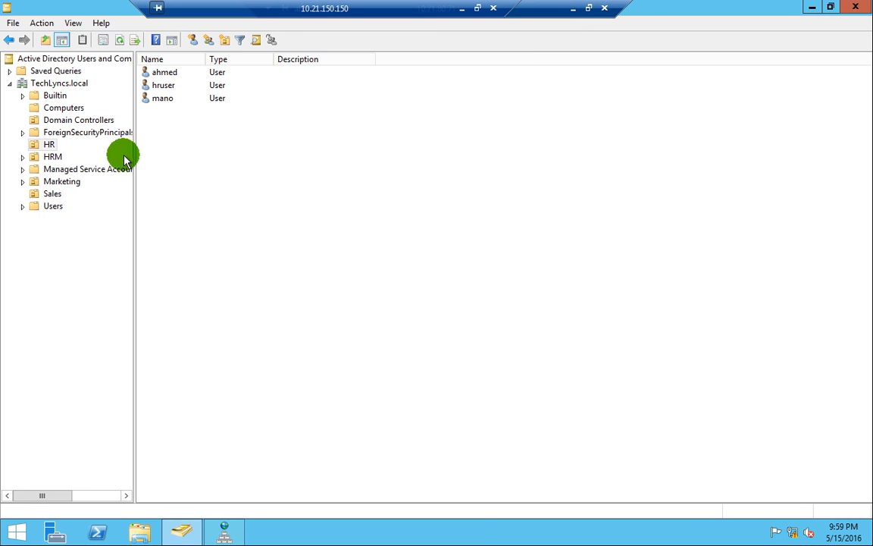
{"action": "left_click", "coordinate": [165, 72]}
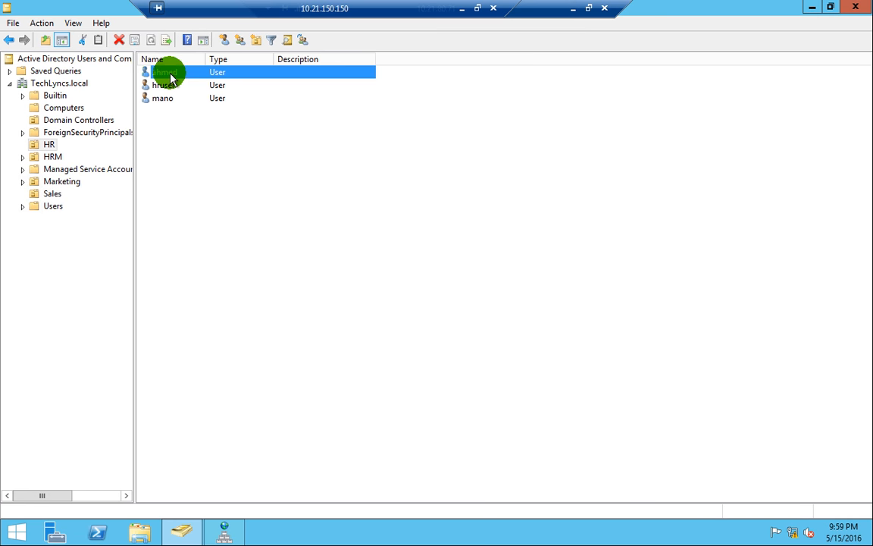
{"action": "left_click", "coordinate": [216, 174]}
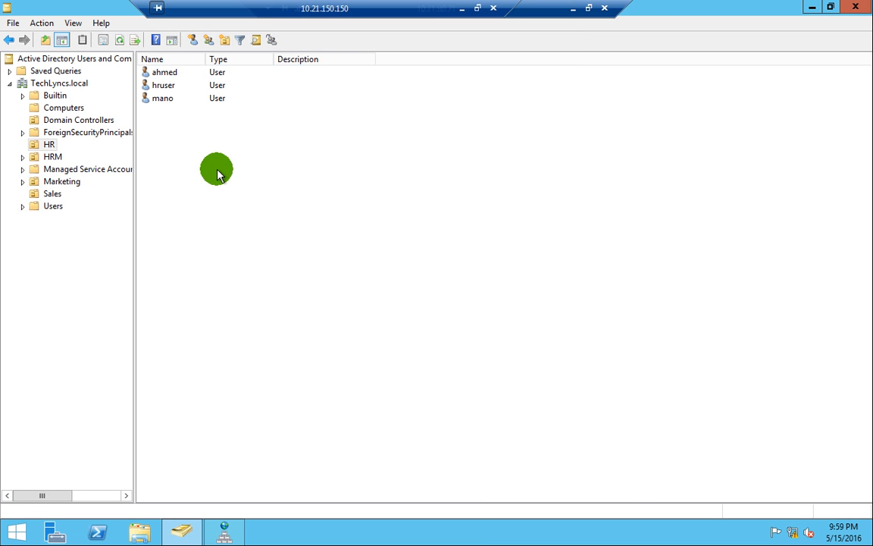
- Check the Talah user in the Sales OU after several refreshes, then reselect ahmed in HR
{"action": "left_click", "coordinate": [52, 194]}
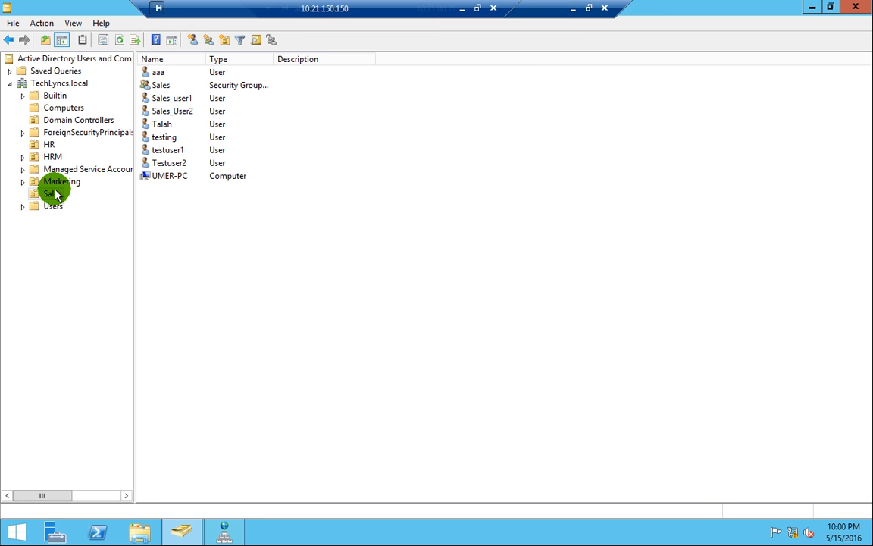
{"action": "left_click", "coordinate": [169, 129]}
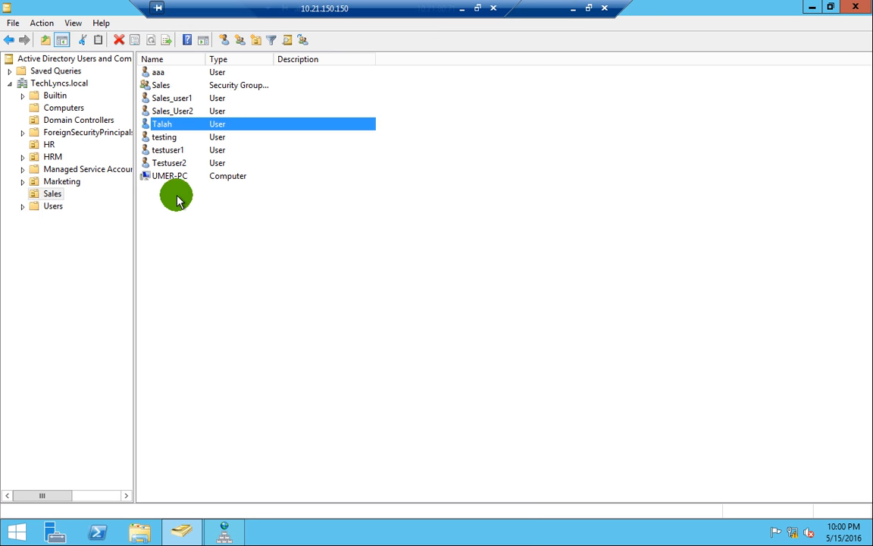
{"action": "right_click", "coordinate": [183, 214]}
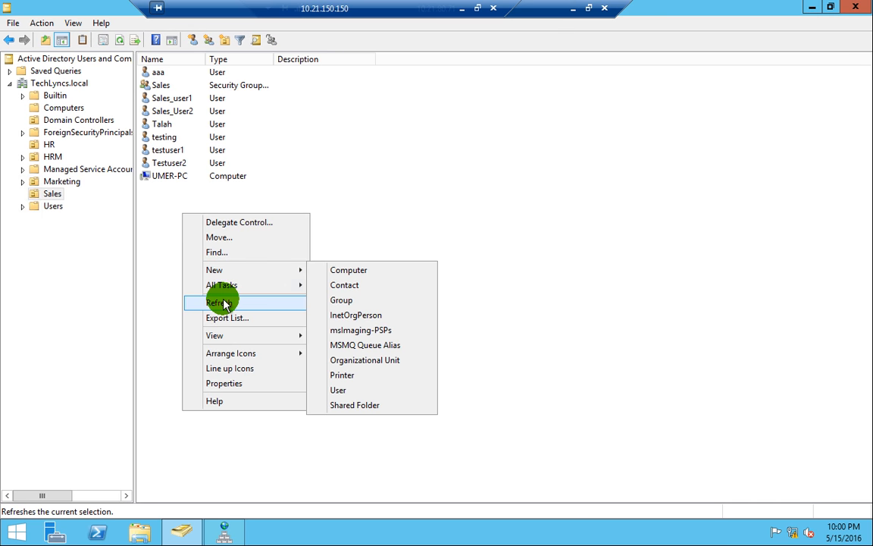
{"action": "left_click", "coordinate": [224, 302]}
{"action": "right_click", "coordinate": [199, 220]}
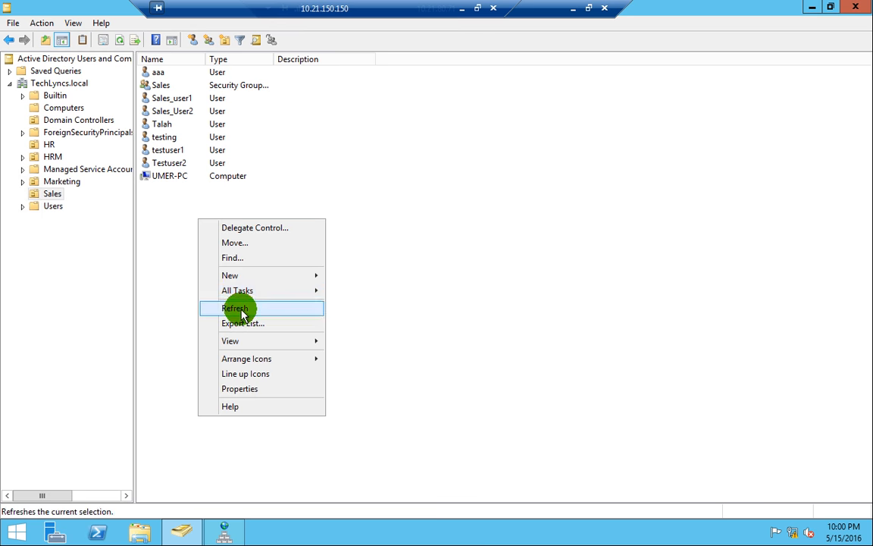
{"action": "left_click", "coordinate": [241, 308]}
{"action": "left_click", "coordinate": [166, 125]}
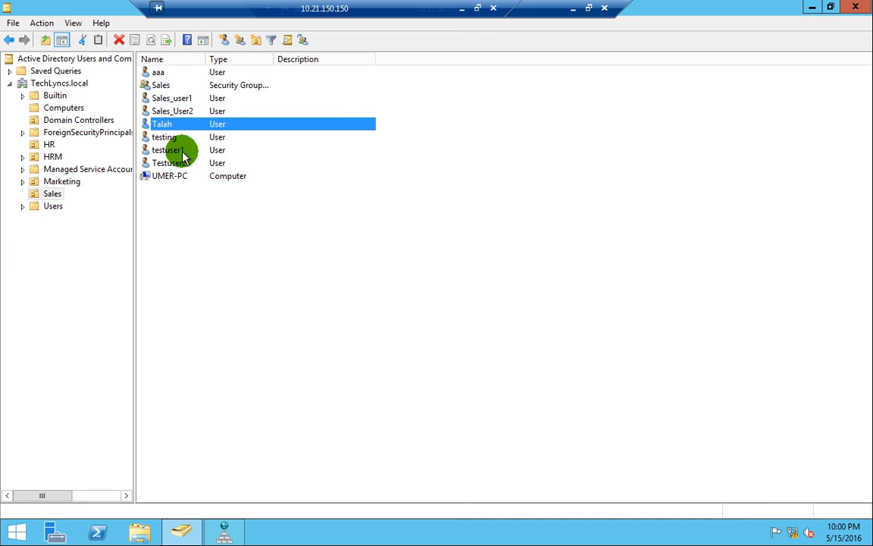
{"action": "right_click", "coordinate": [213, 252]}
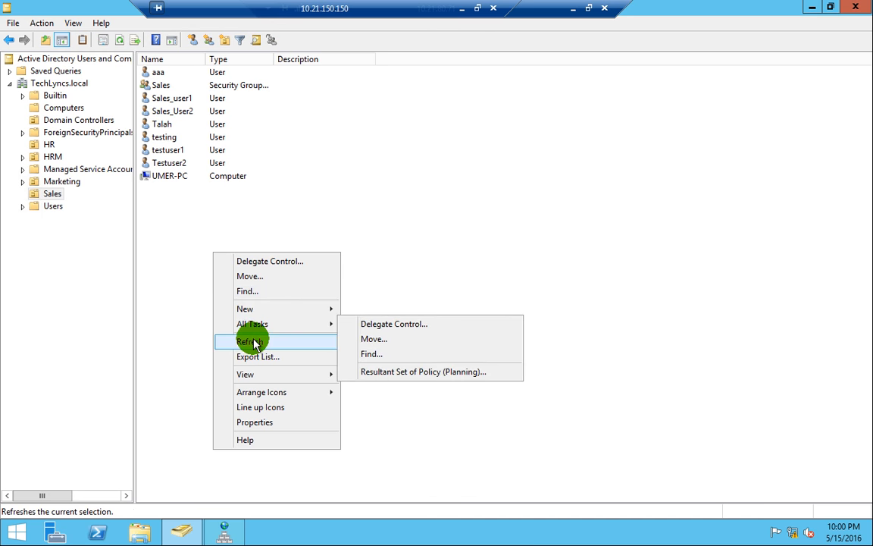
{"action": "left_click", "coordinate": [250, 341]}
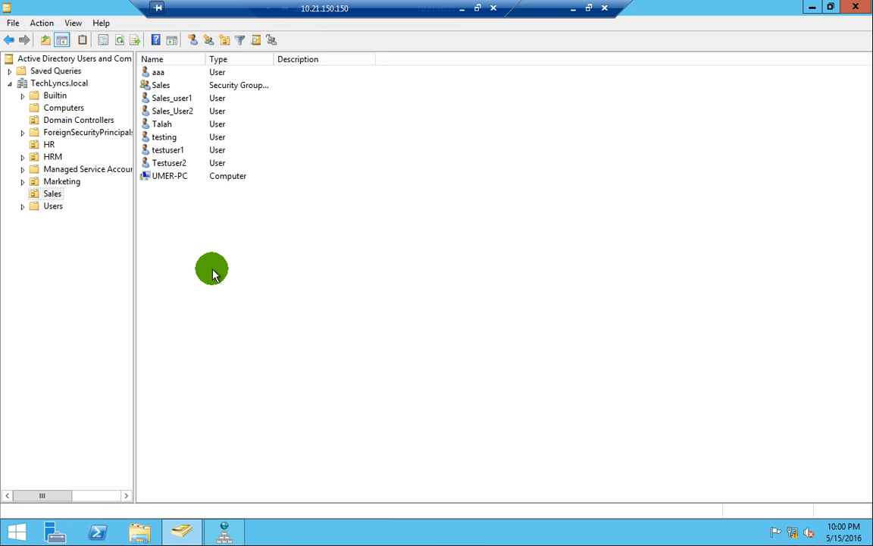
{"action": "right_click", "coordinate": [178, 239]}
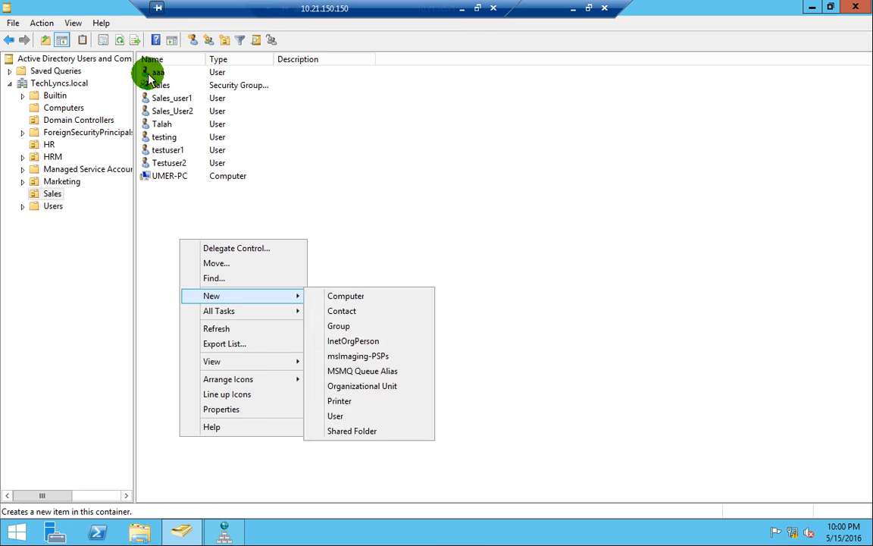
{"action": "left_click", "coordinate": [47, 146]}
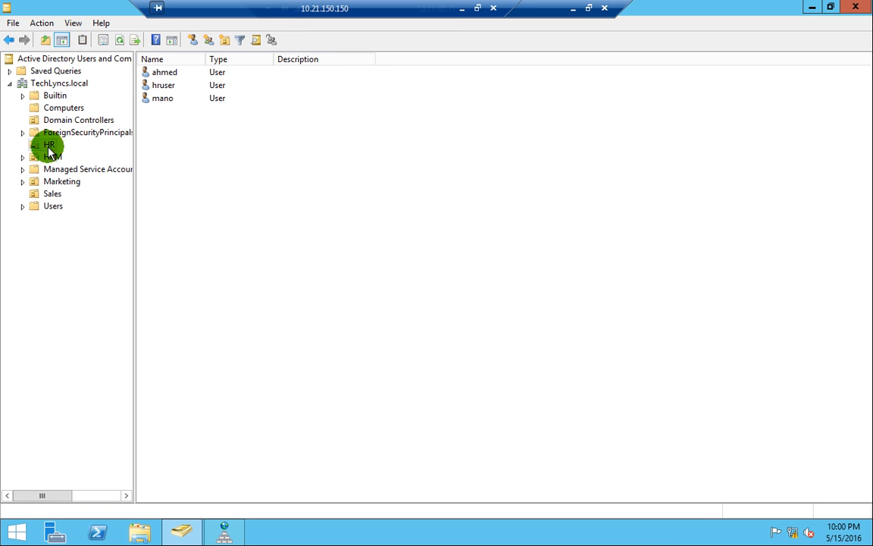
{"action": "left_click", "coordinate": [179, 76]}
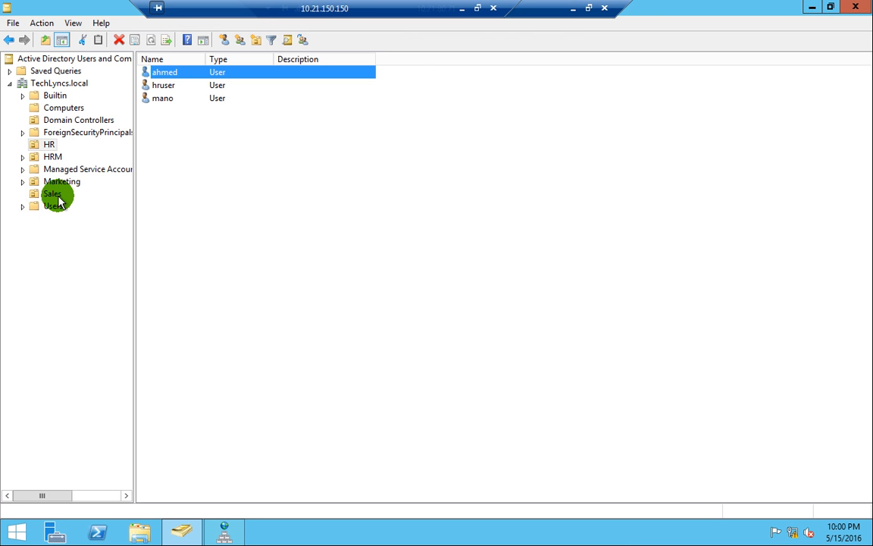
- Add a Global Security group named IT to ADC's HR OU
{"action": "left_click", "coordinate": [224, 42]}
{"action": "left_click", "coordinate": [274, 249]}
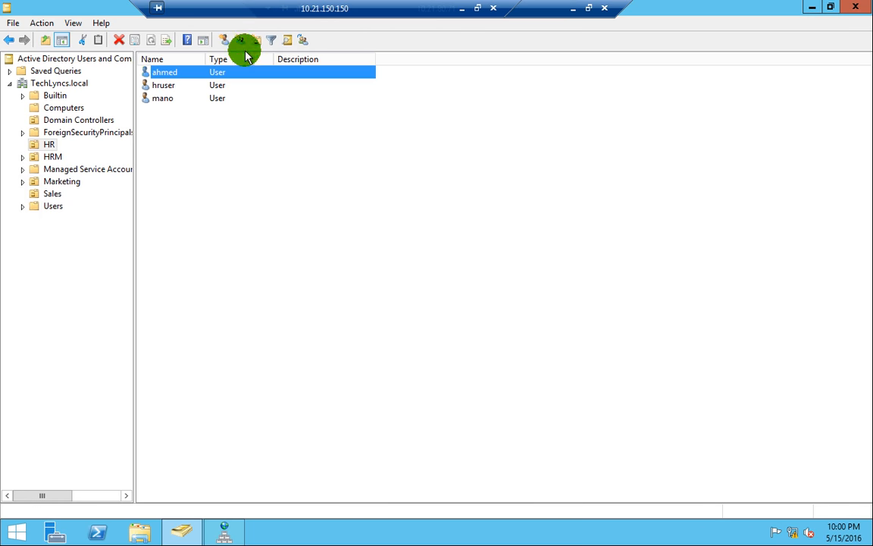
{"action": "left_click", "coordinate": [240, 41]}
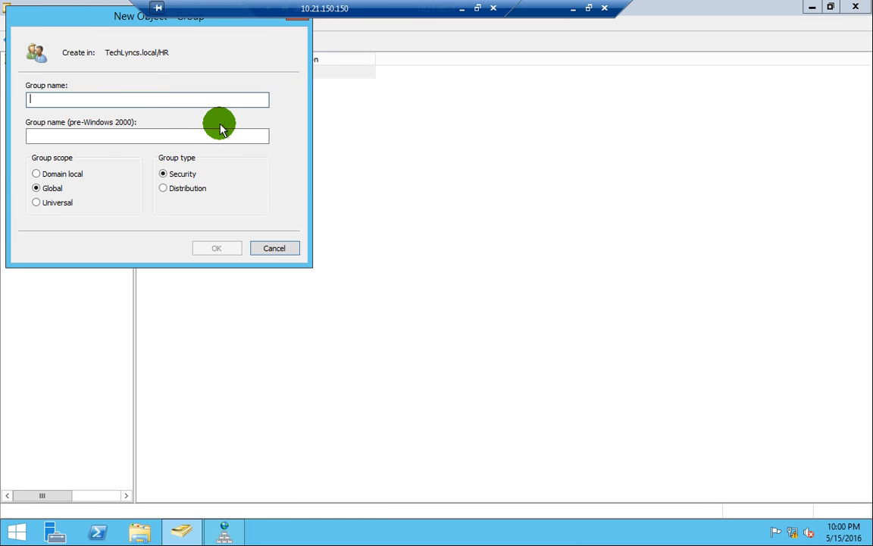
{"action": "type", "text": "IT"}
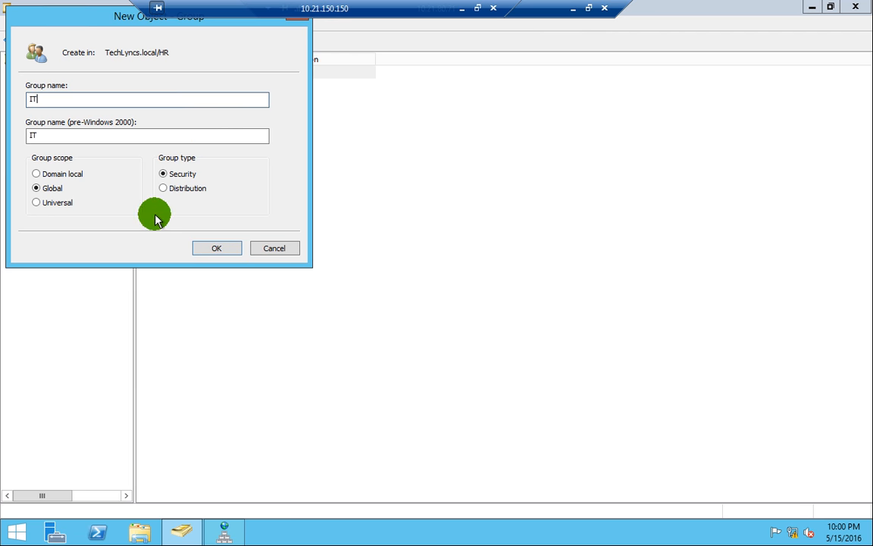
{"action": "left_click", "coordinate": [216, 248]}
{"action": "left_click", "coordinate": [179, 207]}
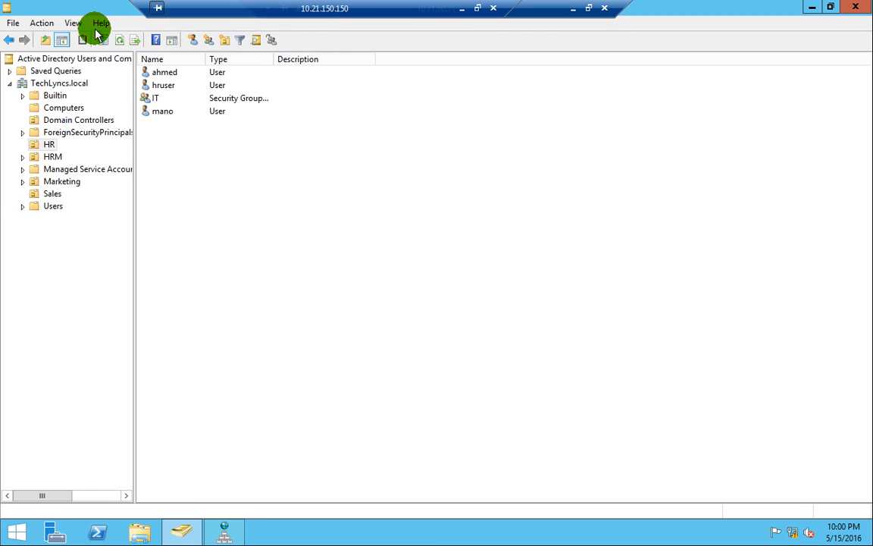
{"action": "left_click", "coordinate": [574, 11]}
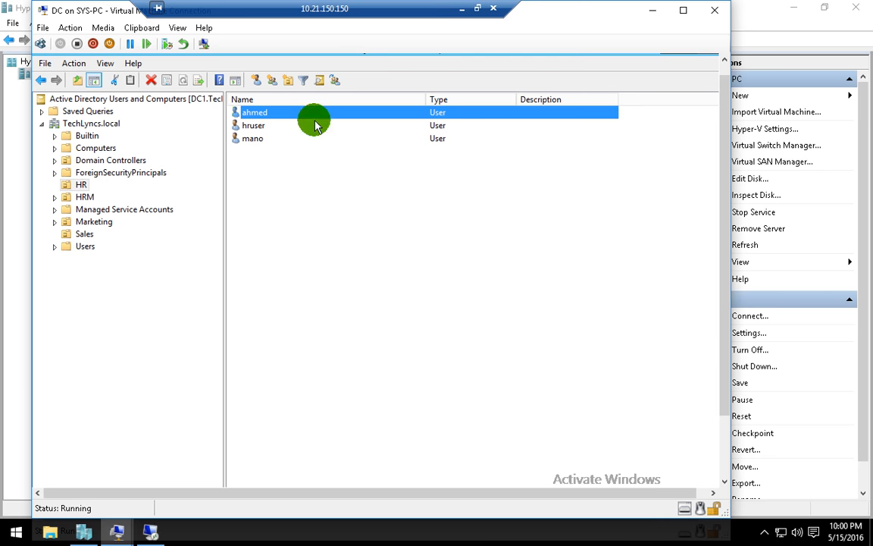
- Refresh DC1's HR user list and the TechLyncs.local domain several times
{"action": "right_click", "coordinate": [301, 181]}
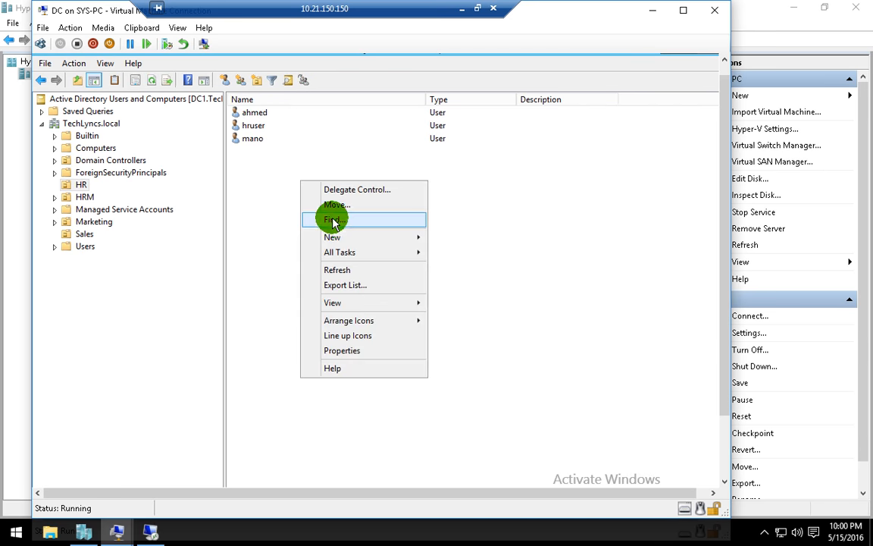
{"action": "left_click", "coordinate": [337, 270]}
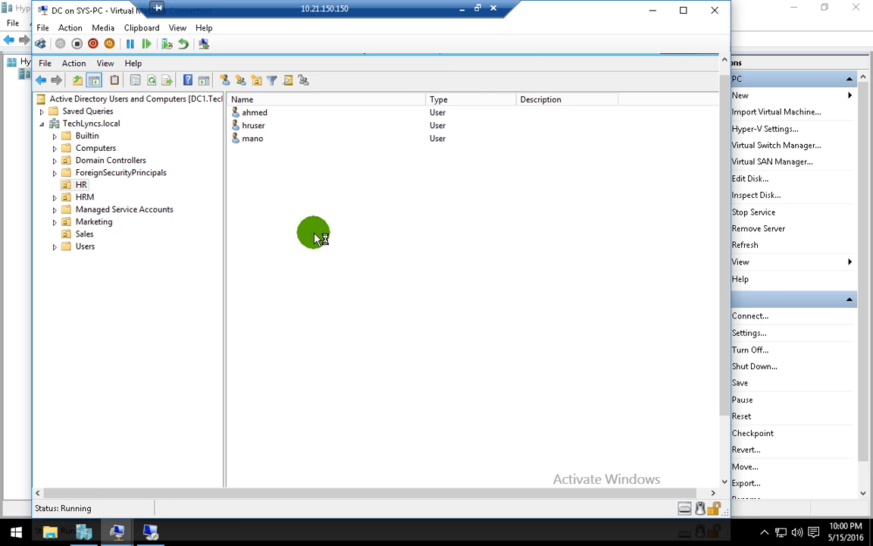
{"action": "right_click", "coordinate": [314, 233]}
{"action": "left_click", "coordinate": [361, 322]}
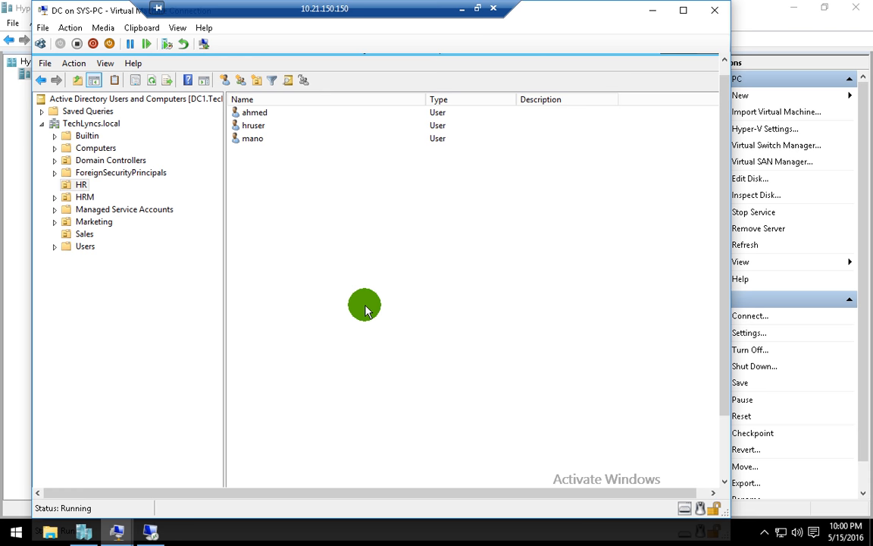
{"action": "right_click", "coordinate": [301, 146]}
{"action": "left_click", "coordinate": [347, 236]}
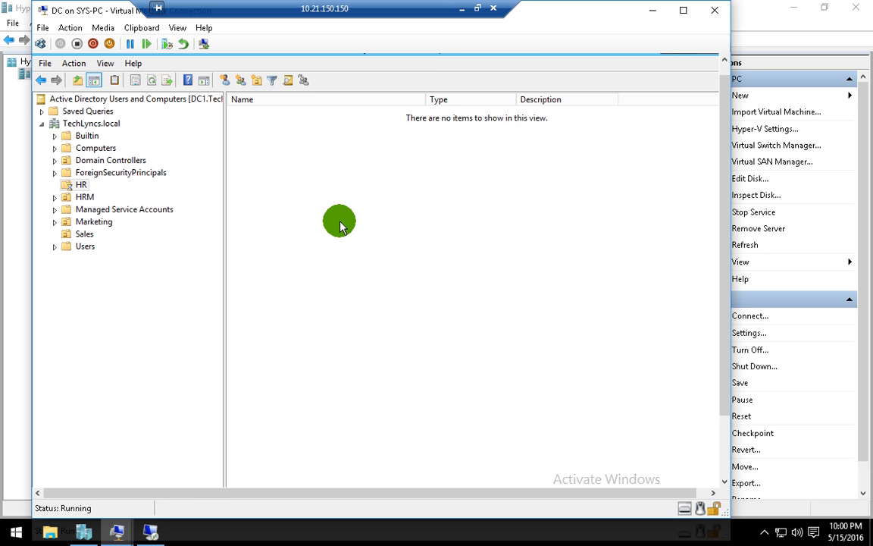
{"action": "left_click", "coordinate": [88, 127]}
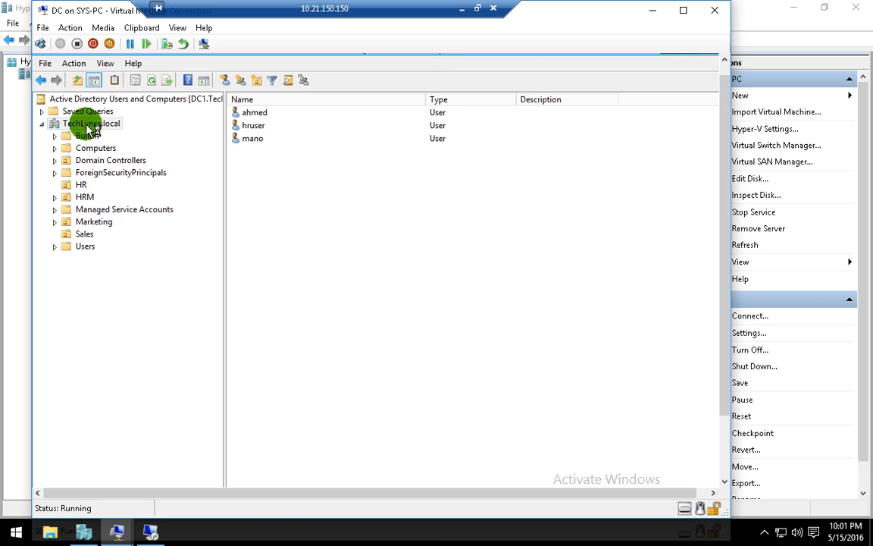
{"action": "right_click", "coordinate": [87, 127]}
{"action": "left_click", "coordinate": [151, 278]}
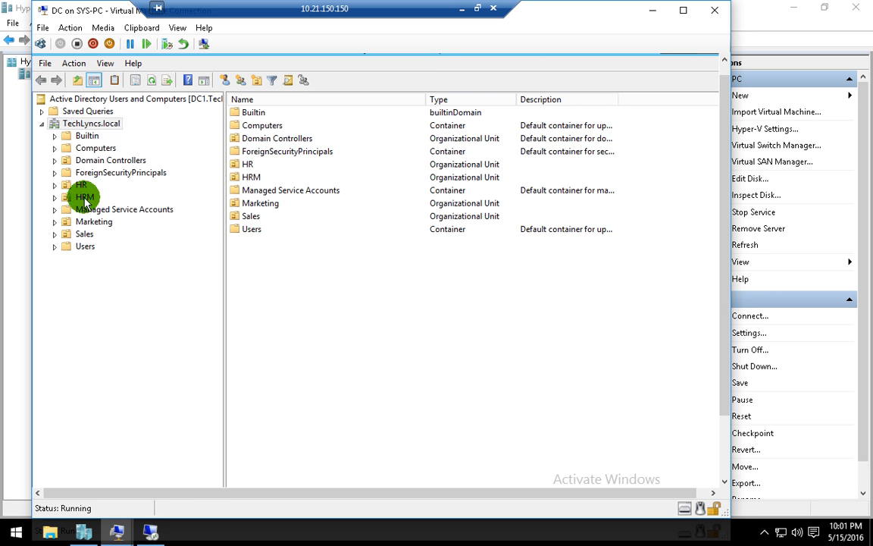
{"action": "left_click", "coordinate": [82, 184]}
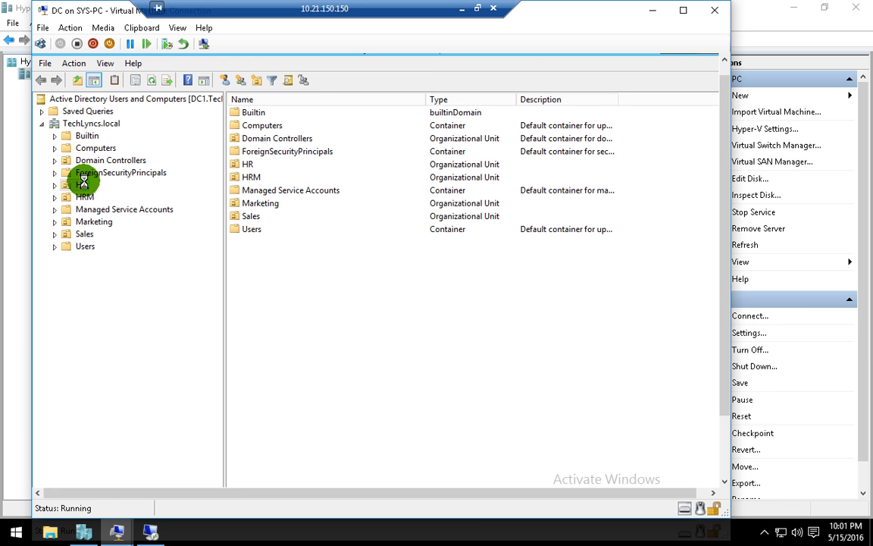
{"action": "right_click", "coordinate": [285, 202]}
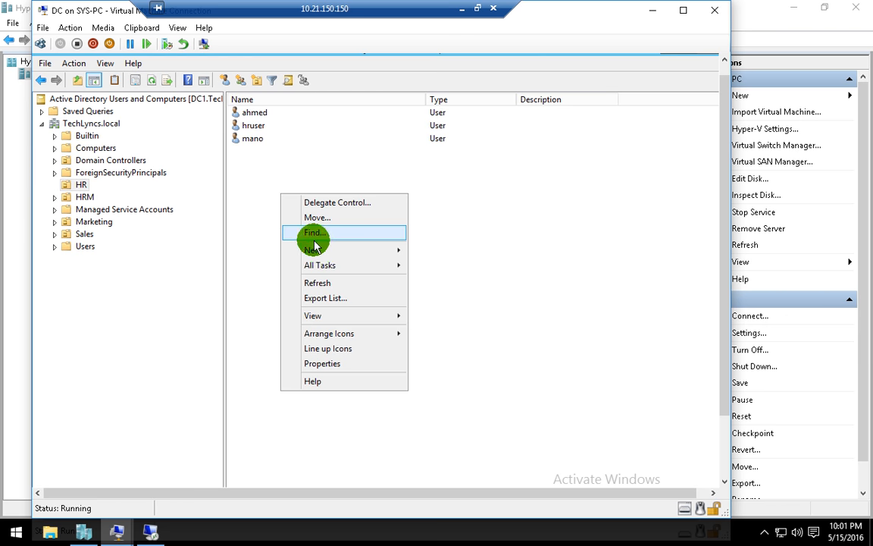
{"action": "left_click", "coordinate": [336, 285]}
- Reopen Active Directory Users and Computers with dsa.msc and refresh the HR OU
{"action": "left_click", "coordinate": [713, 61]}
{"action": "left_click", "coordinate": [709, 61]}
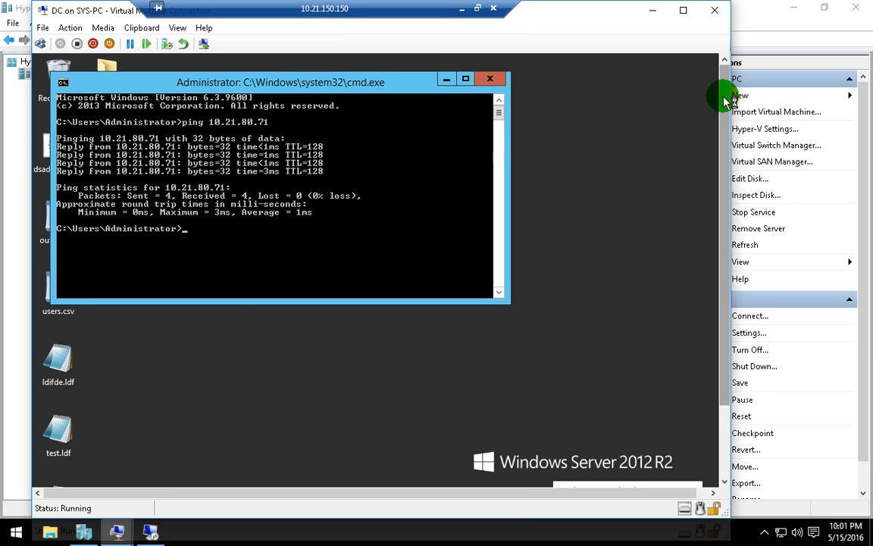
{"action": "left_click", "coordinate": [334, 229]}
{"action": "type", "text": "dsa.msc"}
{"action": "key", "text": "Return"}
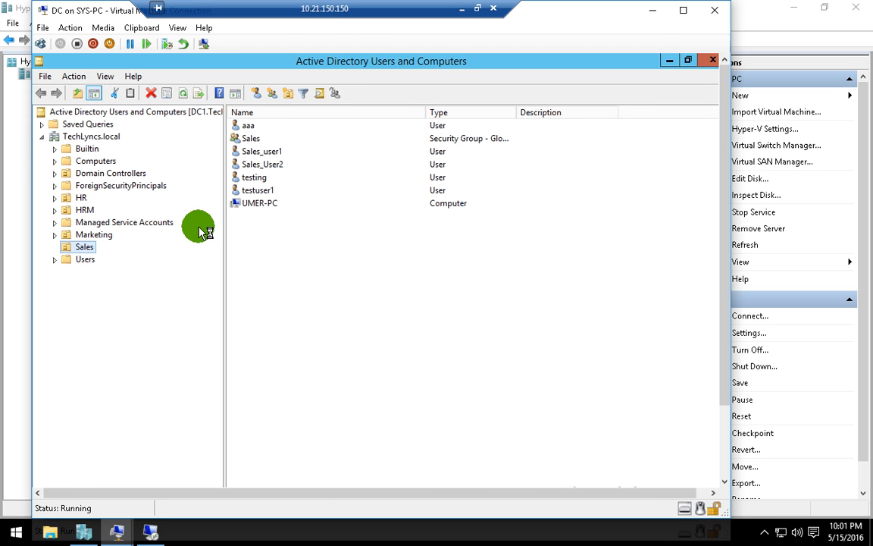
{"action": "left_click", "coordinate": [82, 198]}
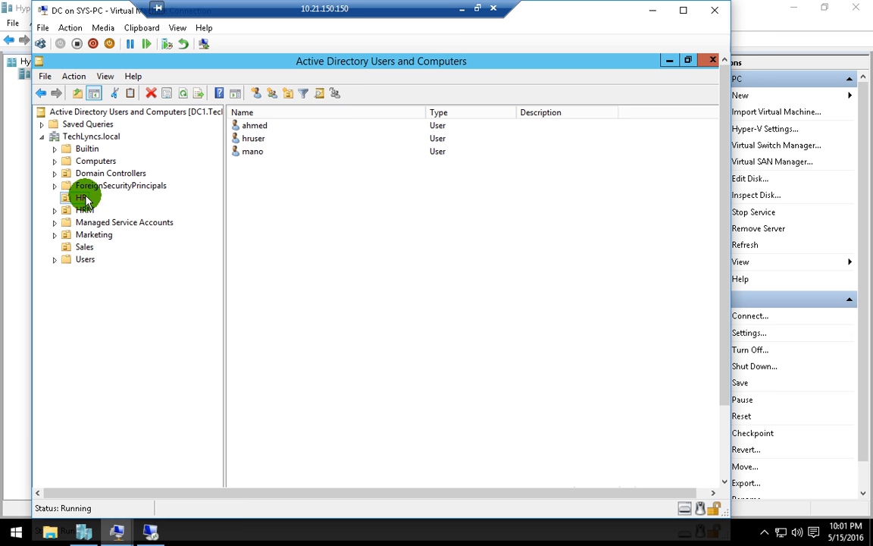
{"action": "right_click", "coordinate": [86, 198]}
{"action": "left_click", "coordinate": [152, 349]}
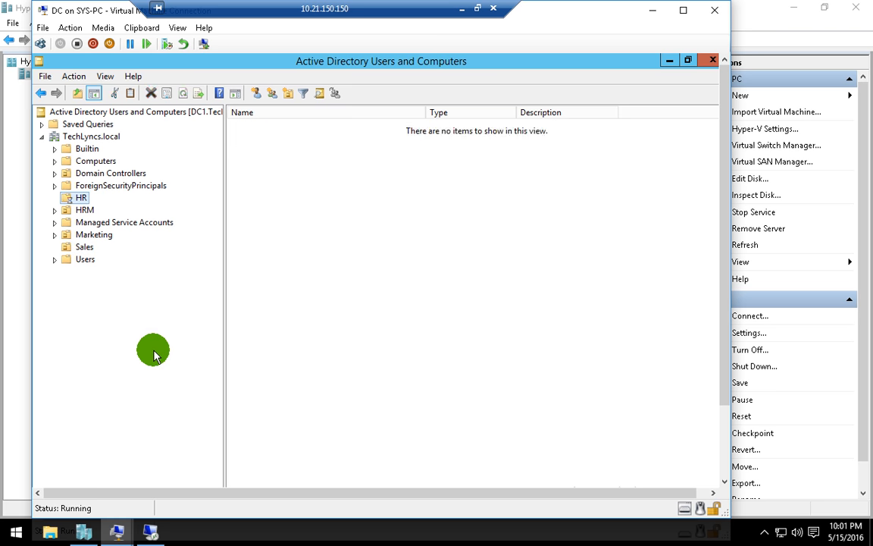
{"action": "right_click", "coordinate": [330, 254]}
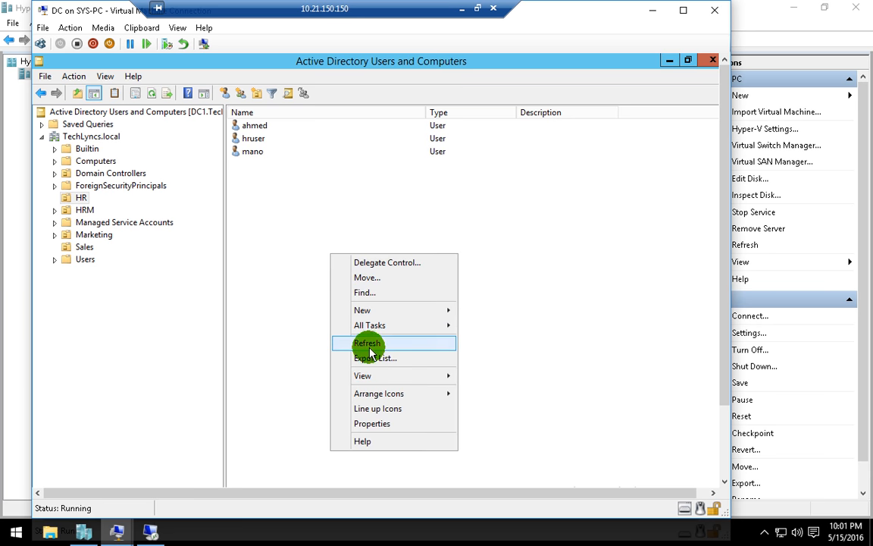
{"action": "left_click", "coordinate": [368, 343]}
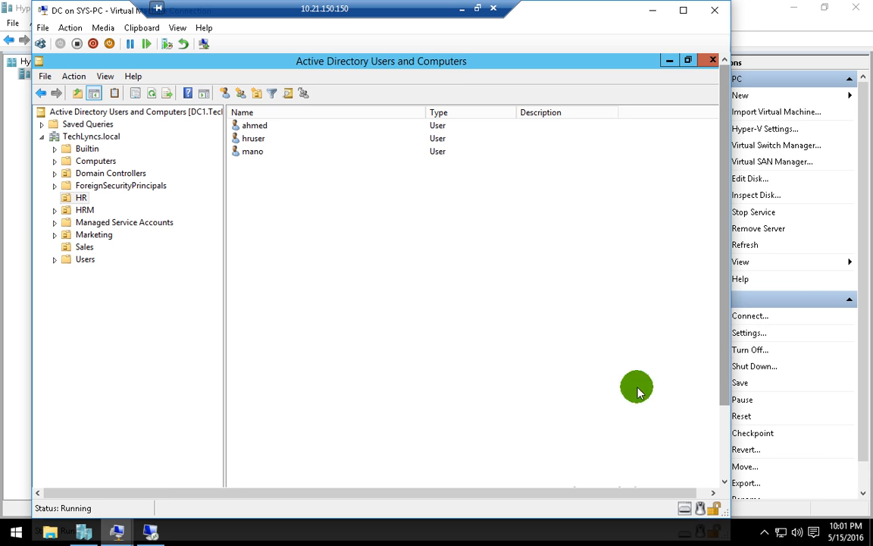
- On ADC, search the Start screen for 'sit' and launch Active Directory Sites and Services
{"action": "mouse_move", "coordinate": [151, 528]}
{"action": "left_click", "coordinate": [146, 460]}
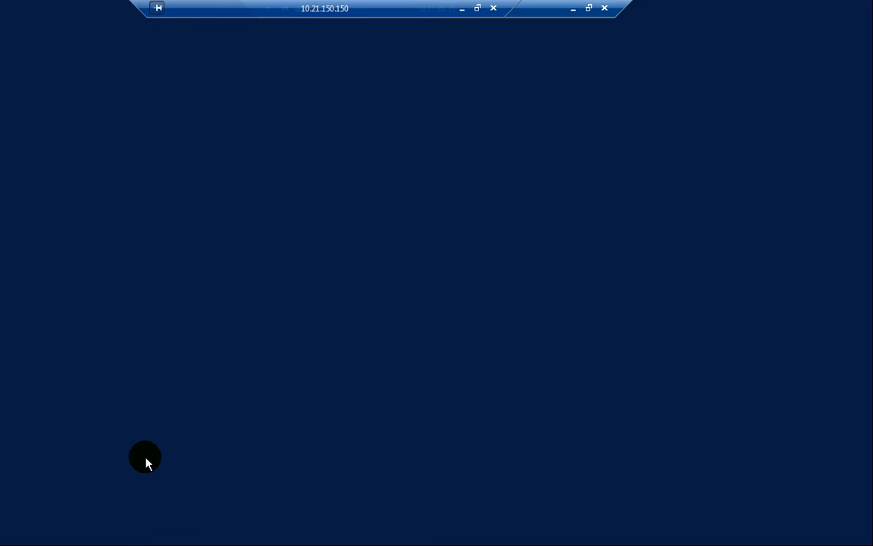
{"action": "left_click", "coordinate": [13, 535]}
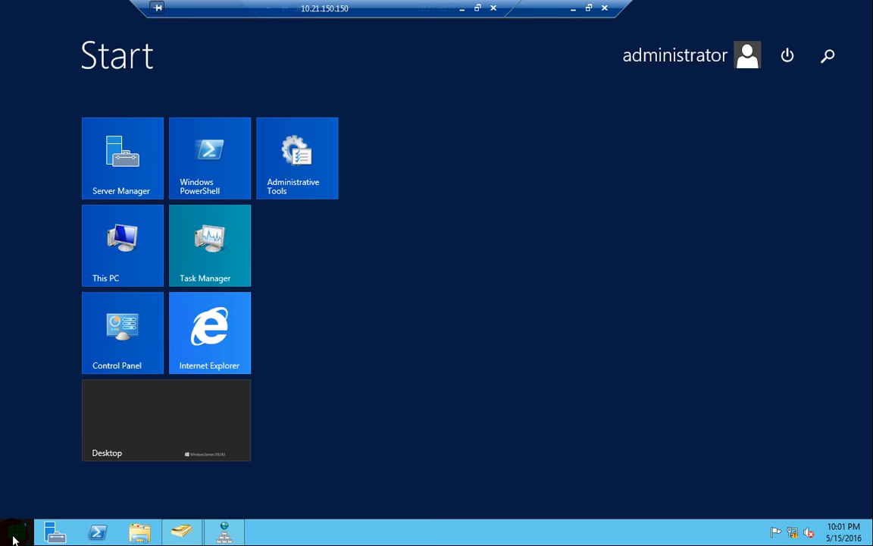
{"action": "type", "text": "sites and Services"}
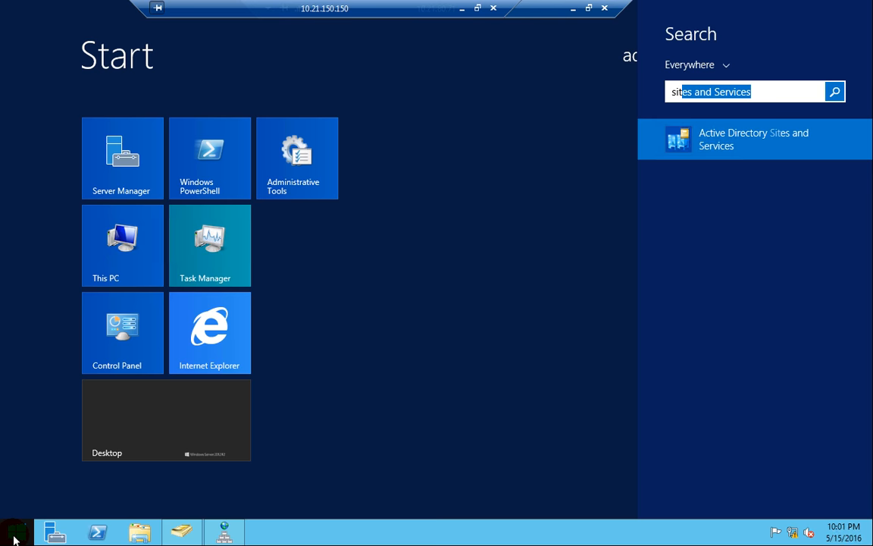
{"action": "left_click", "coordinate": [757, 141]}
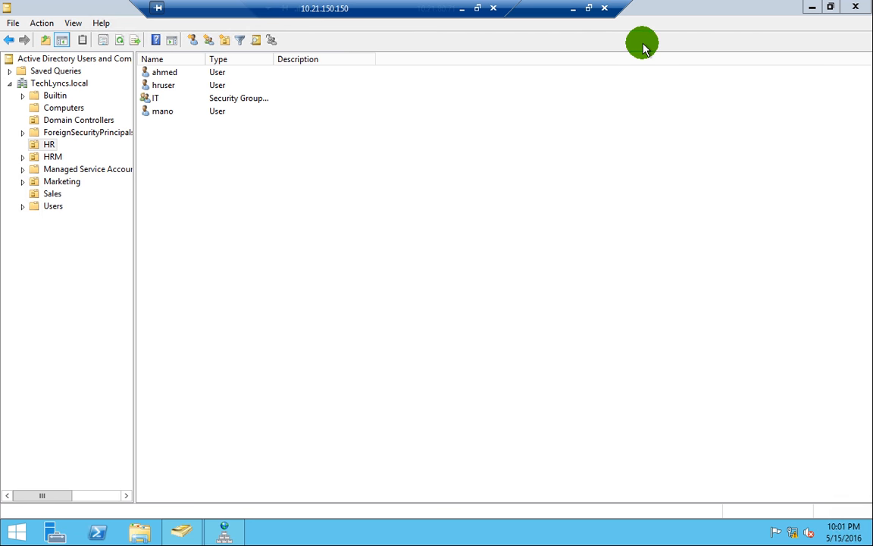
- Refresh DC1's HR user list, then close its Active Directory console
{"action": "left_click", "coordinate": [588, 9]}
{"action": "right_click", "coordinate": [269, 206]}
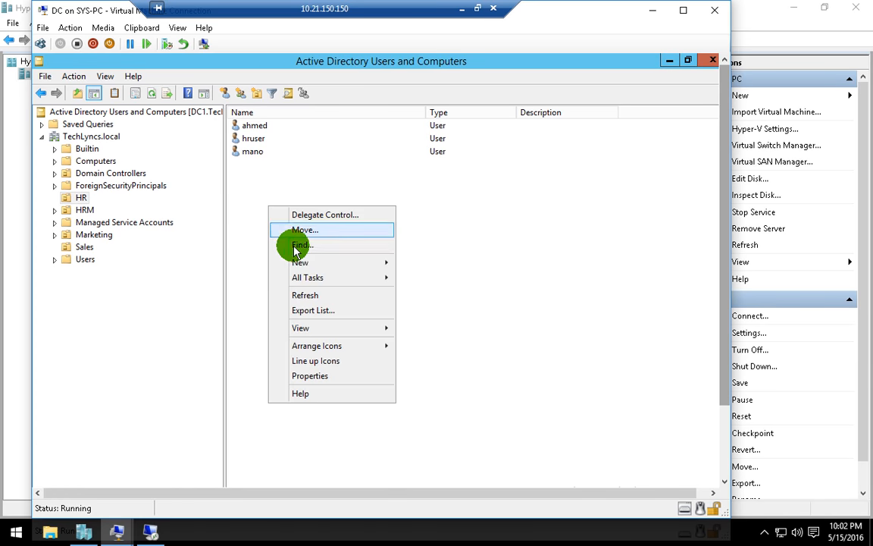
{"action": "left_click", "coordinate": [300, 295]}
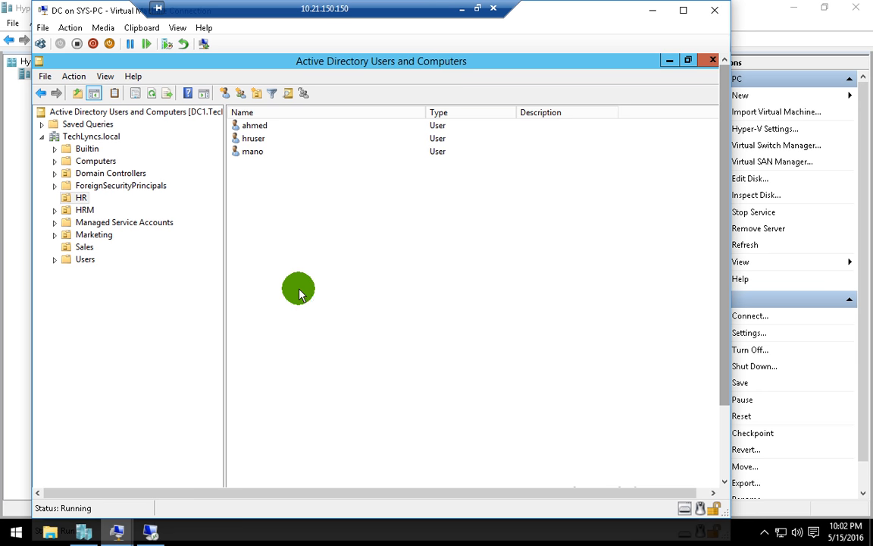
{"action": "left_click", "coordinate": [85, 210]}
{"action": "left_click", "coordinate": [83, 198]}
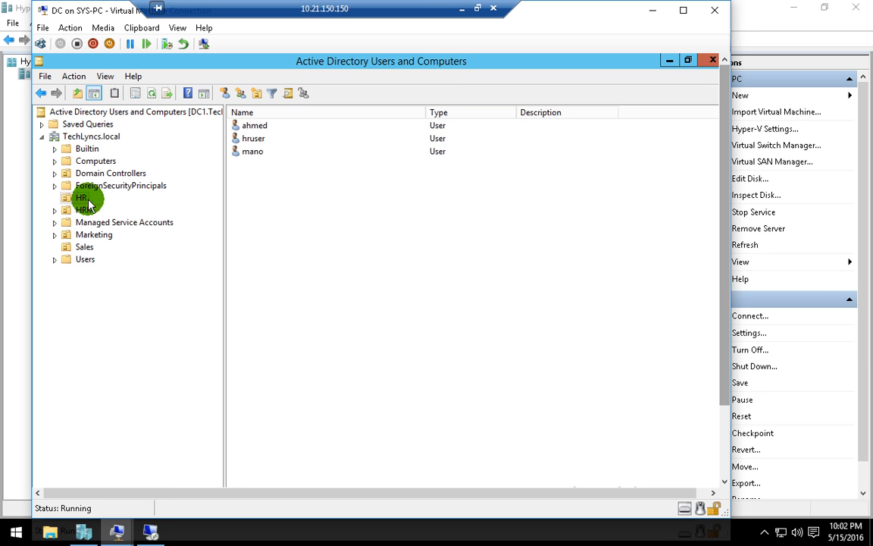
{"action": "right_click", "coordinate": [239, 207]}
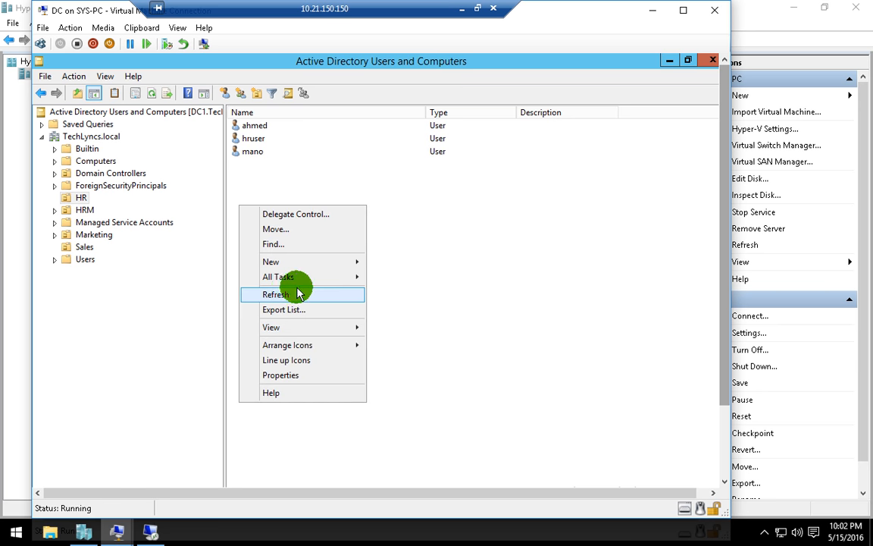
{"action": "left_click", "coordinate": [286, 294]}
{"action": "left_click", "coordinate": [710, 61]}
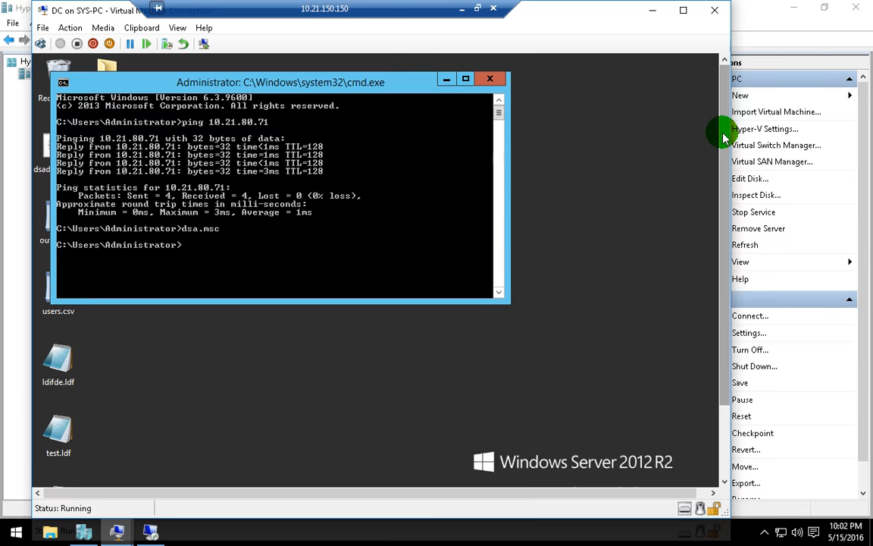
{"action": "left_click", "coordinate": [350, 233]}
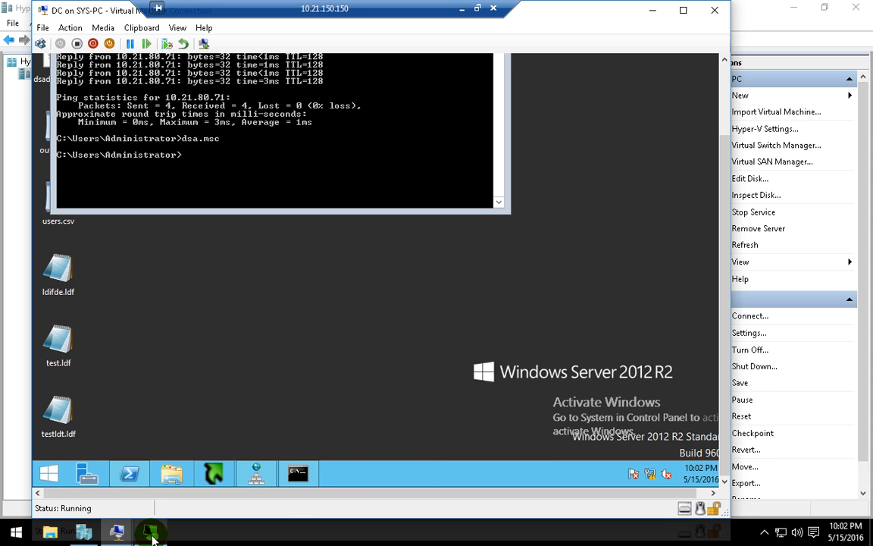
{"action": "left_click", "coordinate": [152, 537]}
- On ADC, add ahmed to the IT group's members and apply the change
{"action": "right_click", "coordinate": [221, 267]}
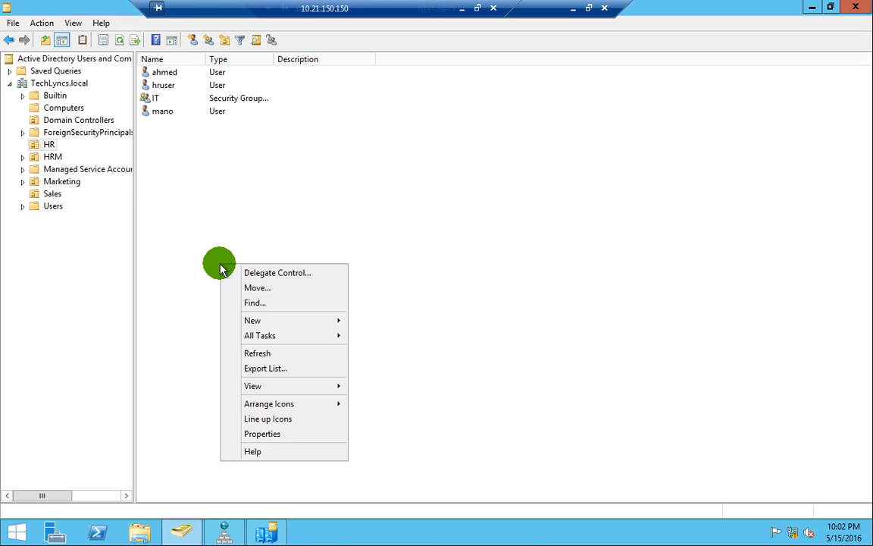
{"action": "left_click", "coordinate": [261, 352]}
{"action": "double_click", "coordinate": [156, 99]}
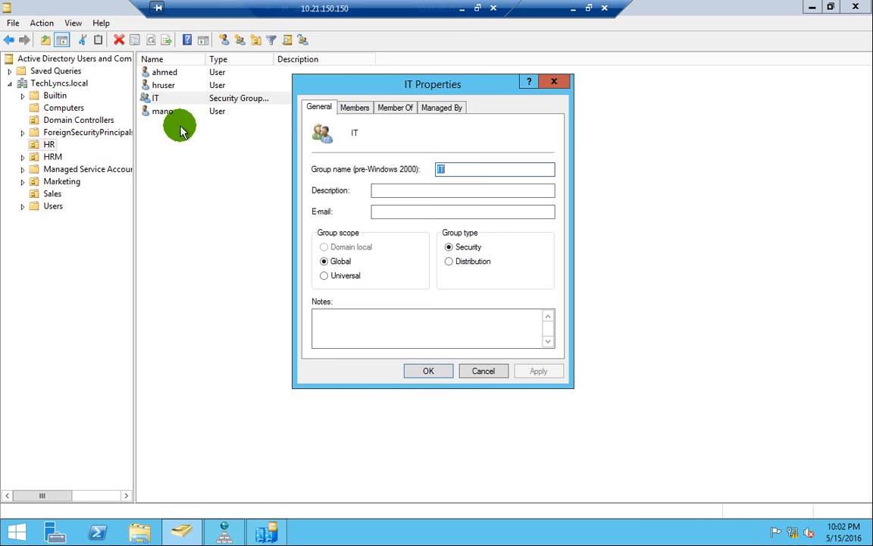
{"action": "left_click", "coordinate": [353, 107]}
{"action": "left_click", "coordinate": [336, 330]}
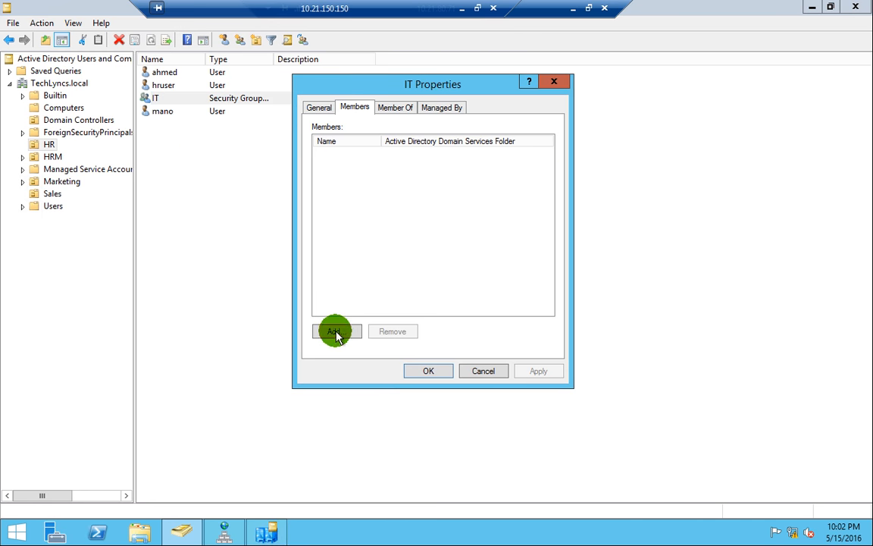
{"action": "type", "text": "ahme"}
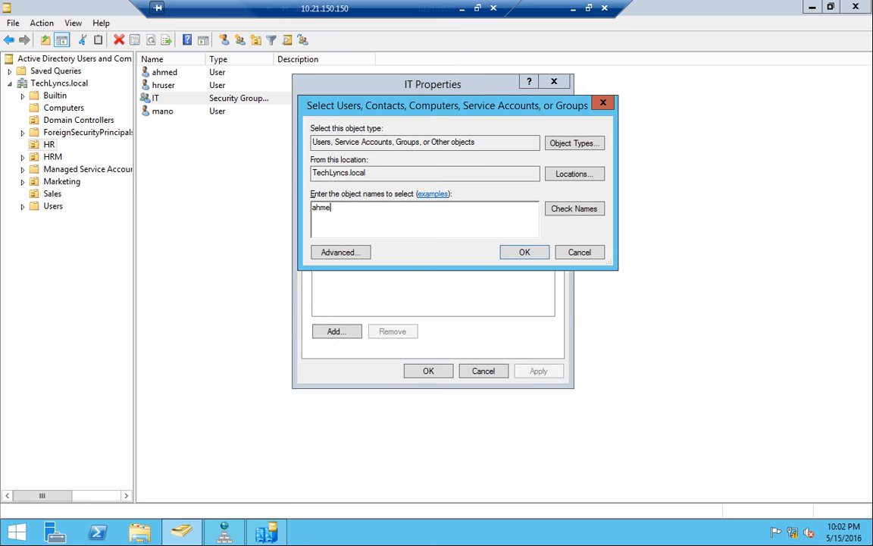
{"action": "key", "text": "Return"}
{"action": "left_click", "coordinate": [445, 368]}
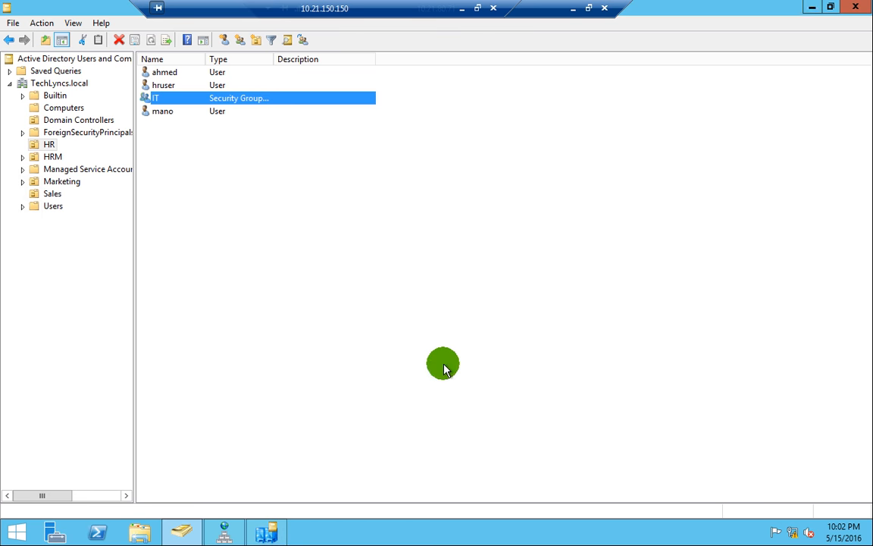
{"action": "left_click", "coordinate": [571, 11]}
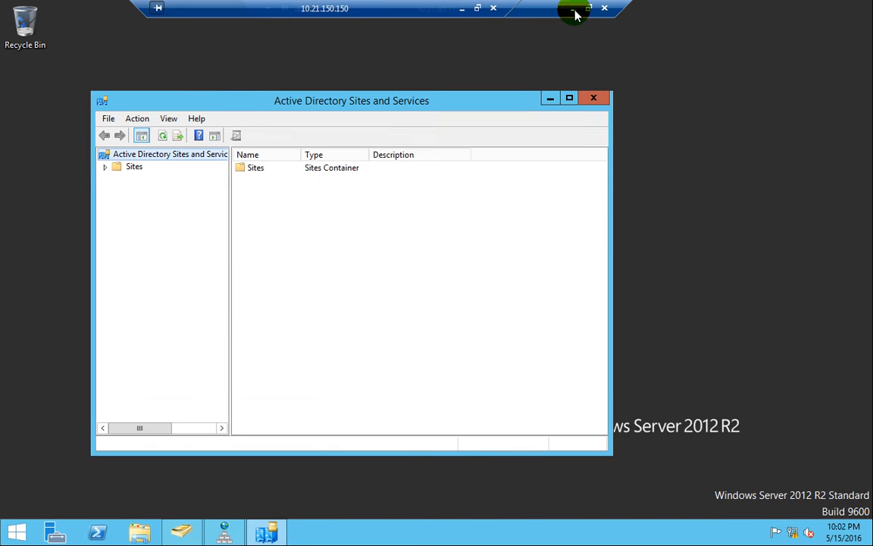
- Reopen Active Directory Users and Computers on DC1 by rerunning dsa.msc
{"action": "left_click", "coordinate": [574, 12]}
{"action": "left_click", "coordinate": [298, 173]}
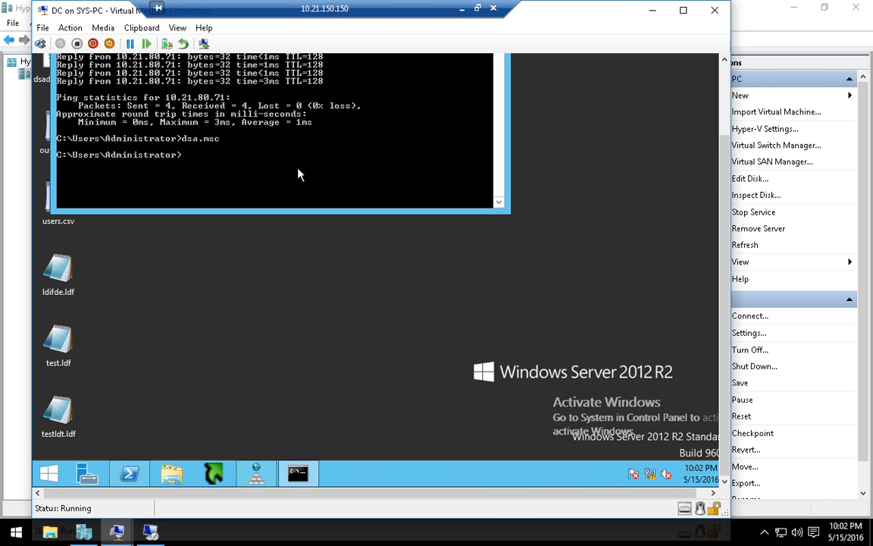
{"action": "key", "text": "Up"}
{"action": "key", "text": "Up"}
{"action": "key", "text": "Down"}
{"action": "key", "text": "Return"}
- Refresh the TechLyncs.local domain and the HR OU to list its three users
{"action": "left_click_drag", "start_coordinate": [721, 191], "coordinate": [713, 140]}
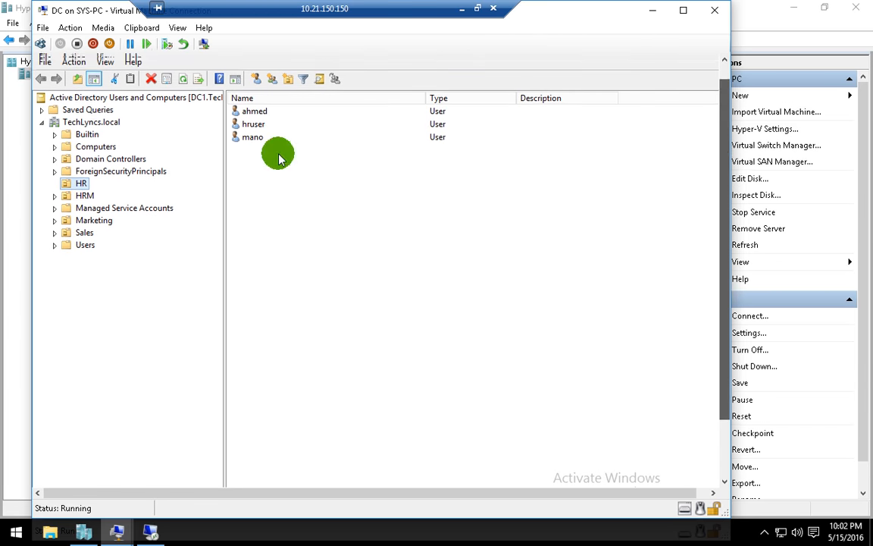
{"action": "scroll", "coordinate": [280, 159], "scroll_direction": "up", "scroll_amount": 1}
{"action": "right_click", "coordinate": [92, 140]}
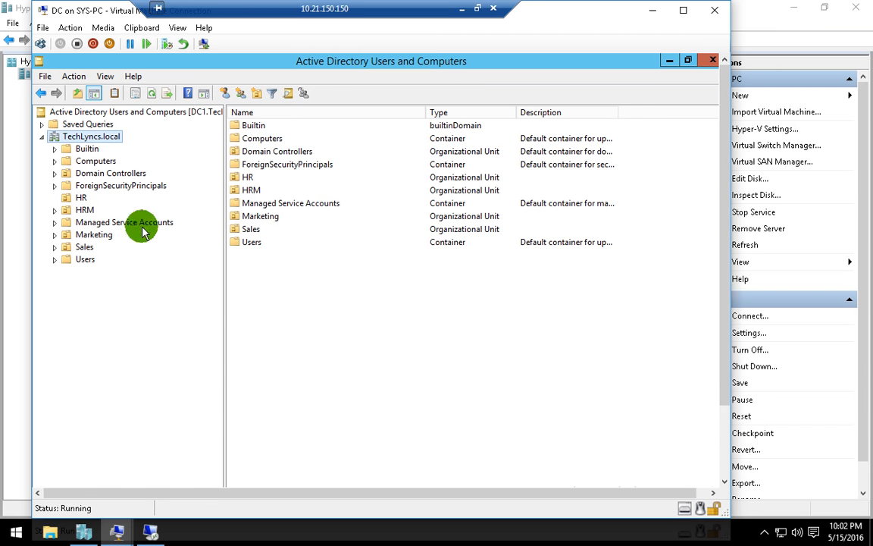
{"action": "left_click", "coordinate": [139, 294]}
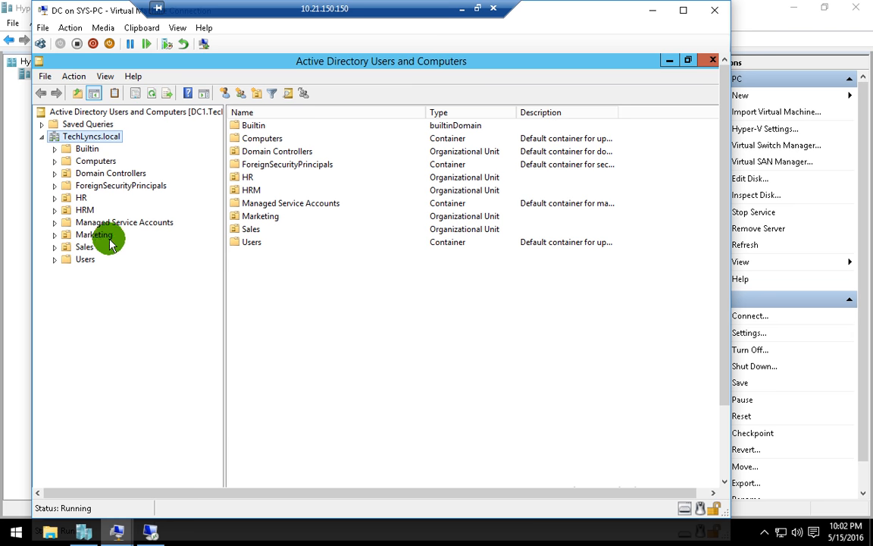
{"action": "left_click", "coordinate": [81, 197]}
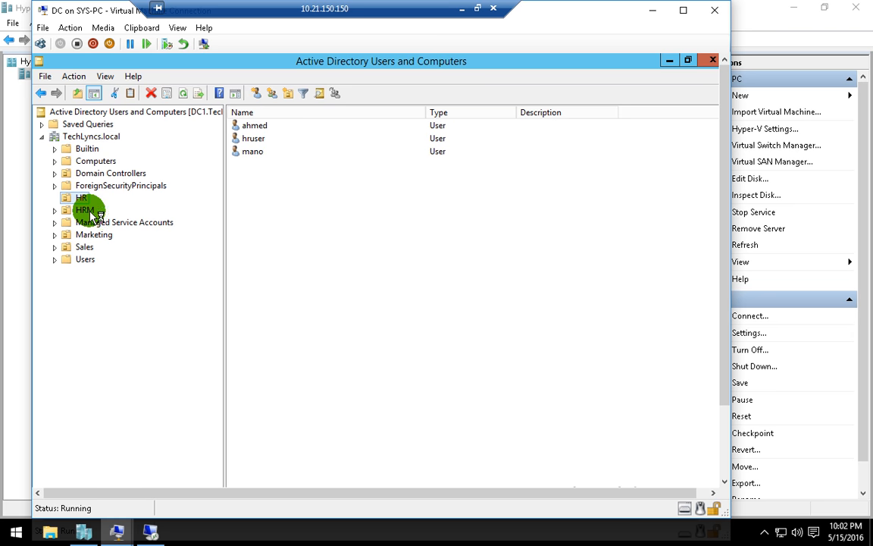
{"action": "right_click", "coordinate": [81, 197]}
{"action": "left_click", "coordinate": [145, 352]}
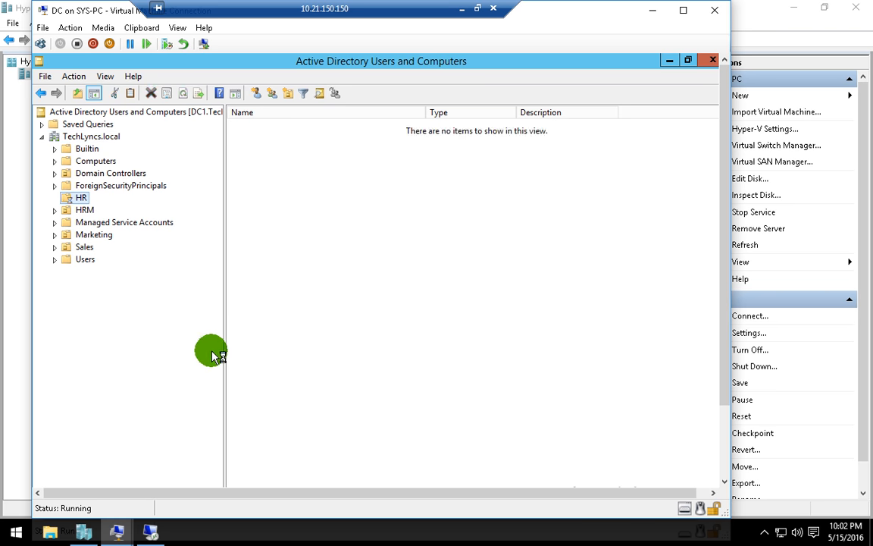
{"action": "left_click", "coordinate": [150, 529]}
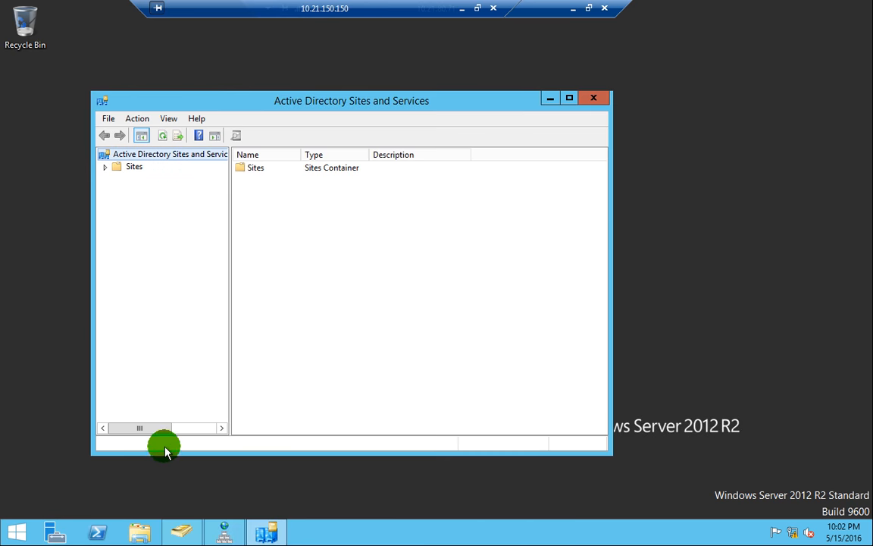
- Expand Sites > Default-First-Site-Name > Servers to show the ADC and DC1 NTDS Settings
{"action": "left_click", "coordinate": [132, 168]}
{"action": "double_click", "coordinate": [133, 173]}
{"action": "left_click", "coordinate": [161, 203]}
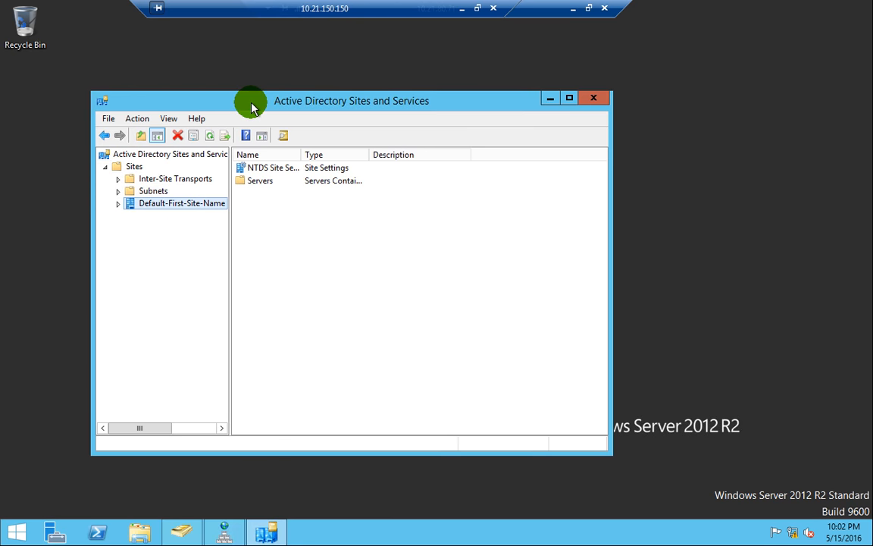
{"action": "double_click", "coordinate": [251, 107]}
{"action": "double_click", "coordinate": [160, 86]}
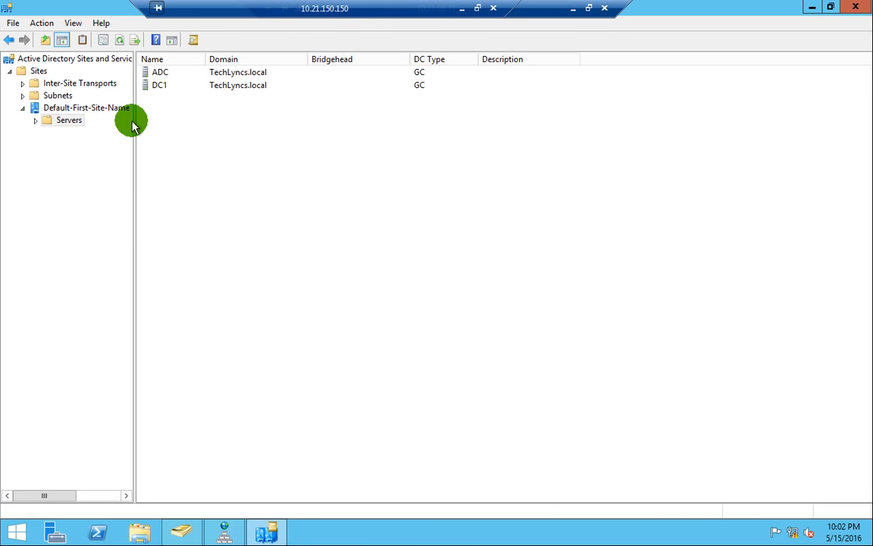
{"action": "left_click_drag", "start_coordinate": [135, 121], "coordinate": [179, 133]}
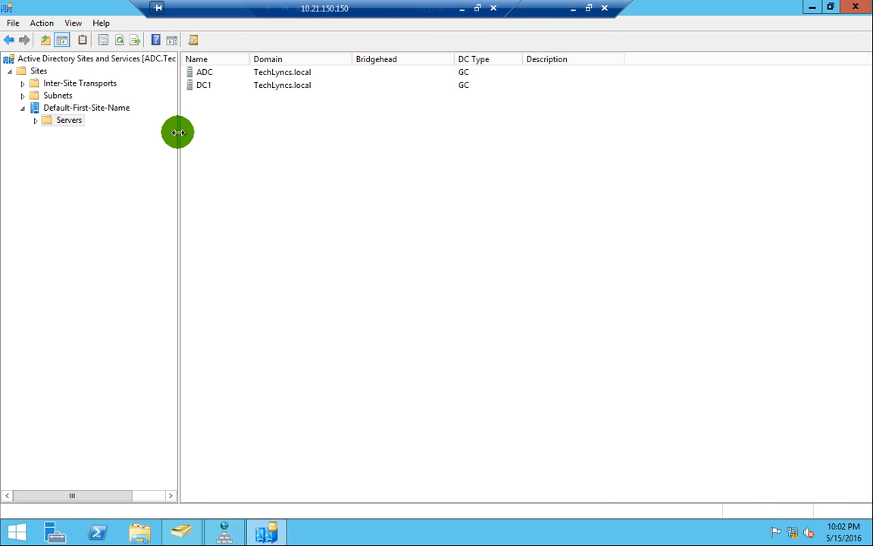
{"action": "left_click", "coordinate": [36, 121]}
{"action": "left_click", "coordinate": [56, 133]}
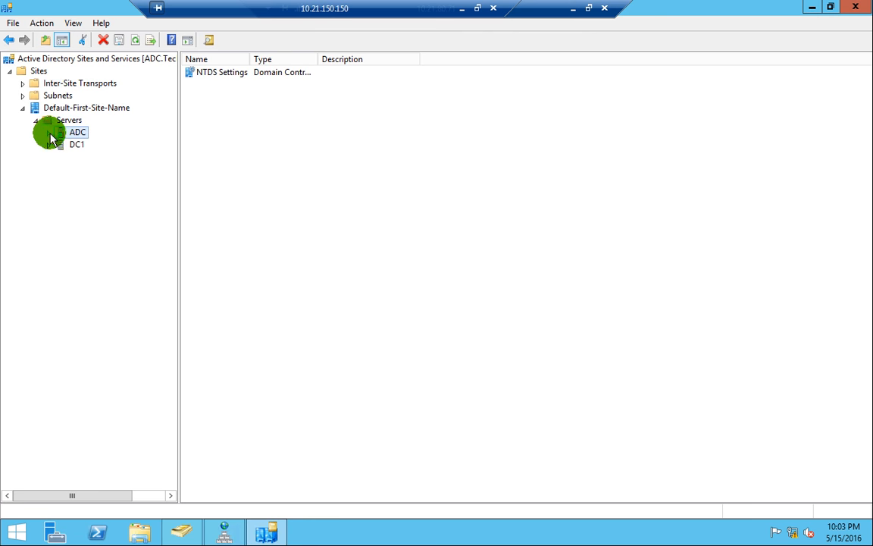
{"action": "left_click", "coordinate": [48, 132]}
{"action": "left_click", "coordinate": [48, 157]}
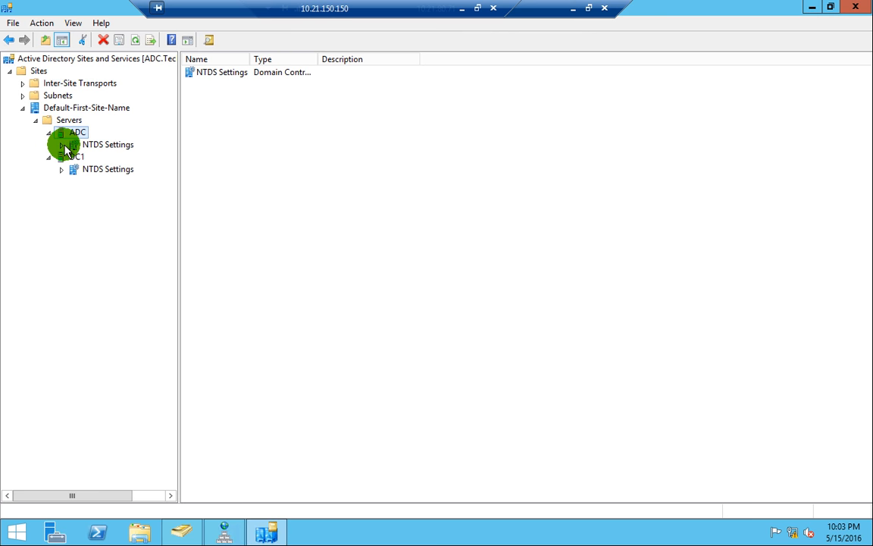
{"action": "right_click", "coordinate": [107, 152]}
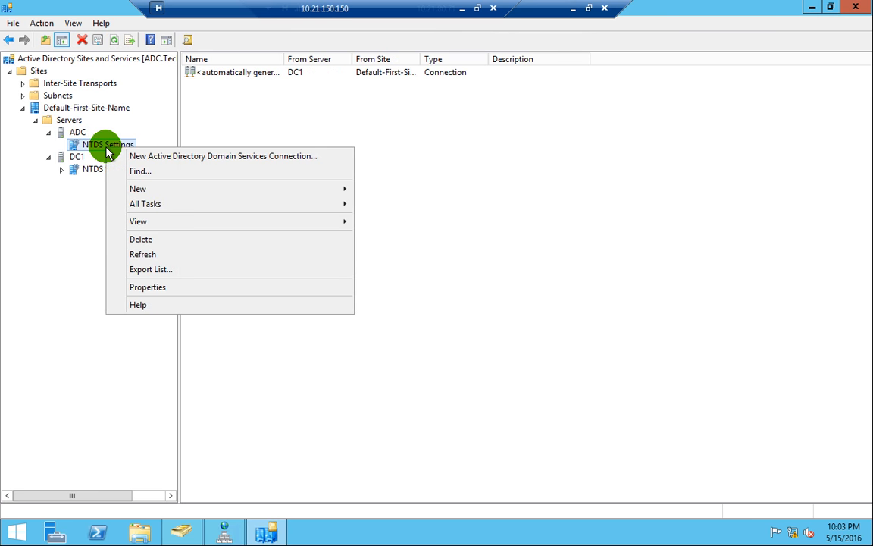
{"action": "mouse_move", "coordinate": [173, 188]}
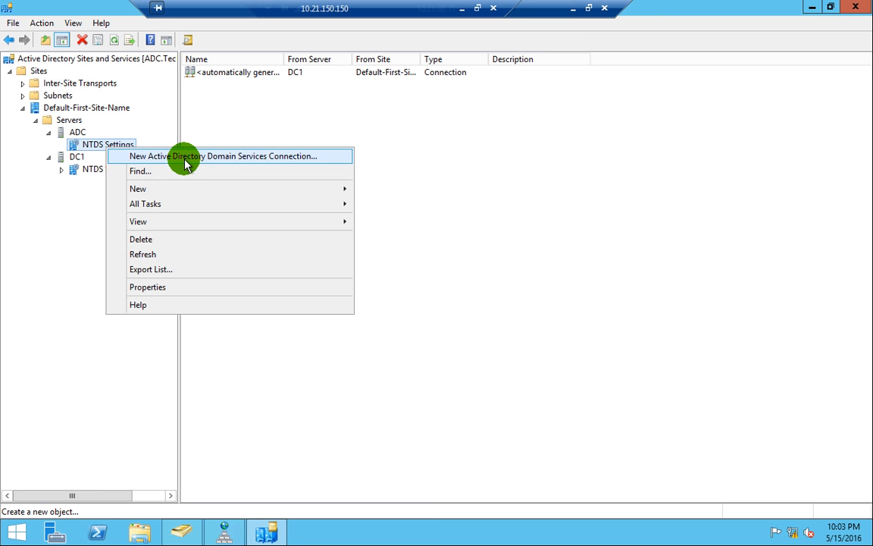
- Try Replicate Now on DC1's connection from ADC twice, dismissing the errors
{"action": "left_click", "coordinate": [92, 169]}
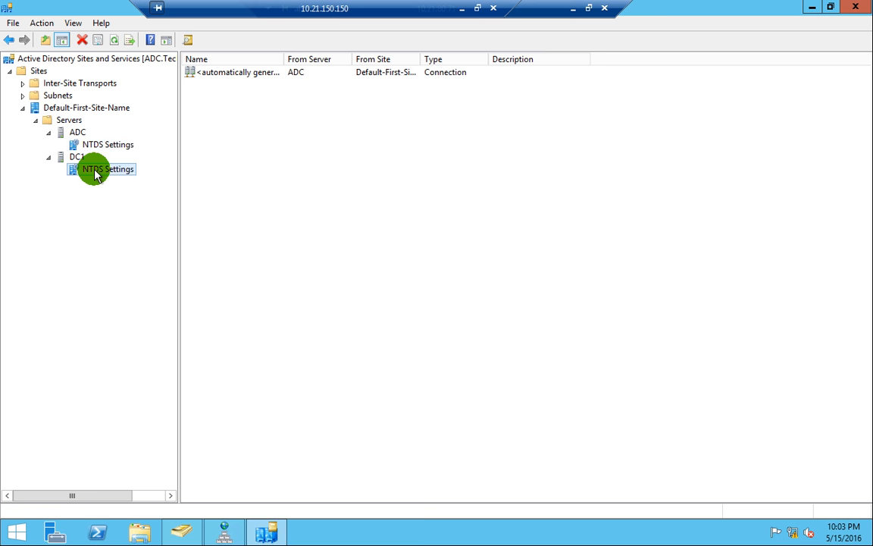
{"action": "right_click", "coordinate": [260, 75]}
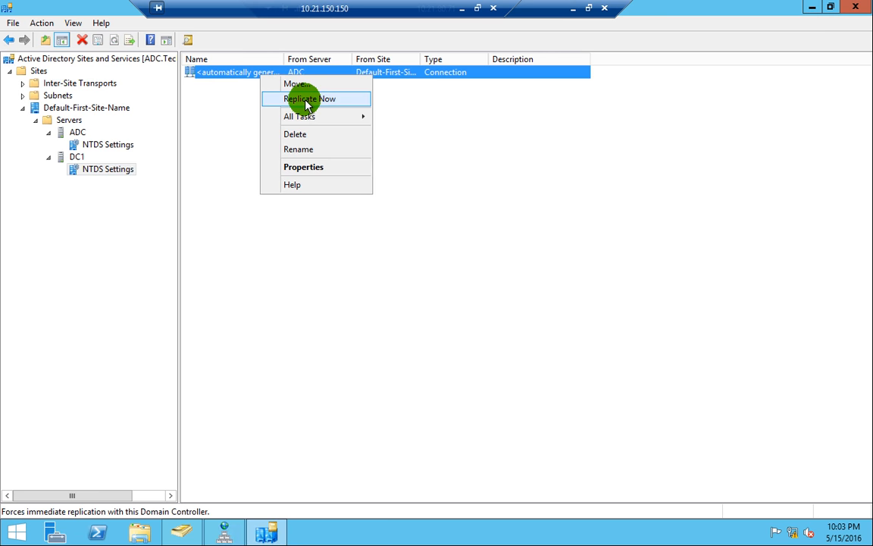
{"action": "left_click", "coordinate": [107, 142]}
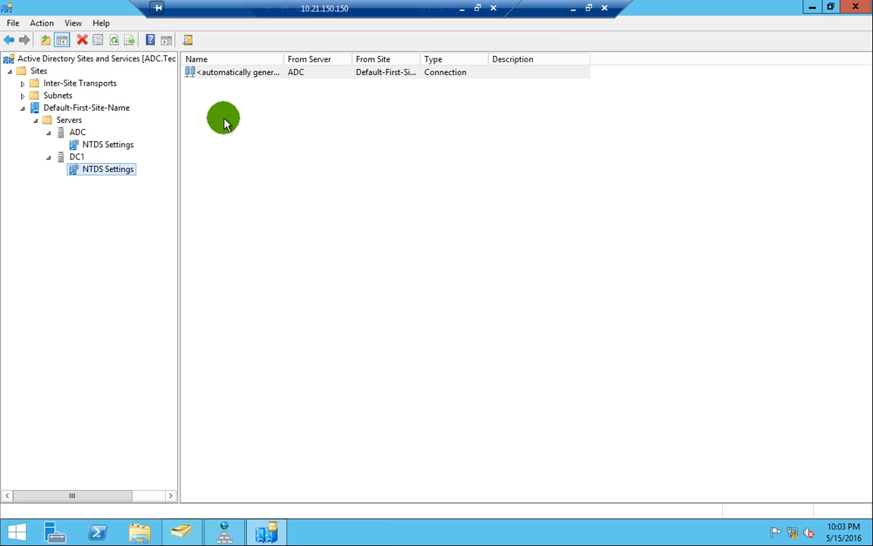
{"action": "right_click", "coordinate": [283, 72]}
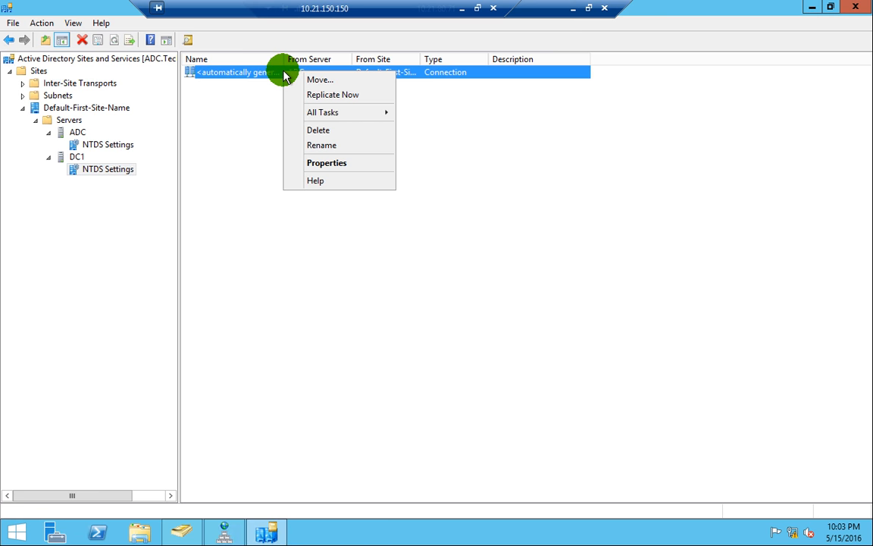
{"action": "left_click", "coordinate": [325, 97]}
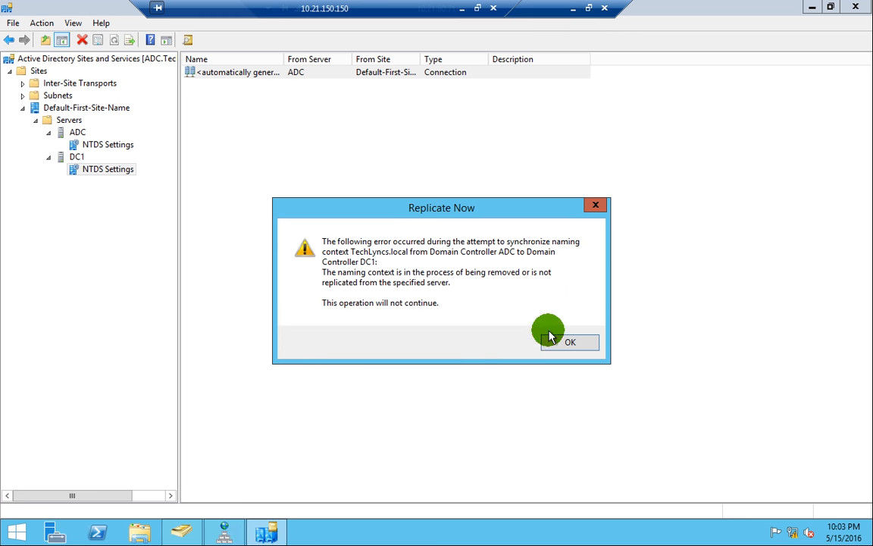
{"action": "left_click", "coordinate": [575, 346]}
{"action": "left_click", "coordinate": [318, 160]}
{"action": "right_click", "coordinate": [317, 160]}
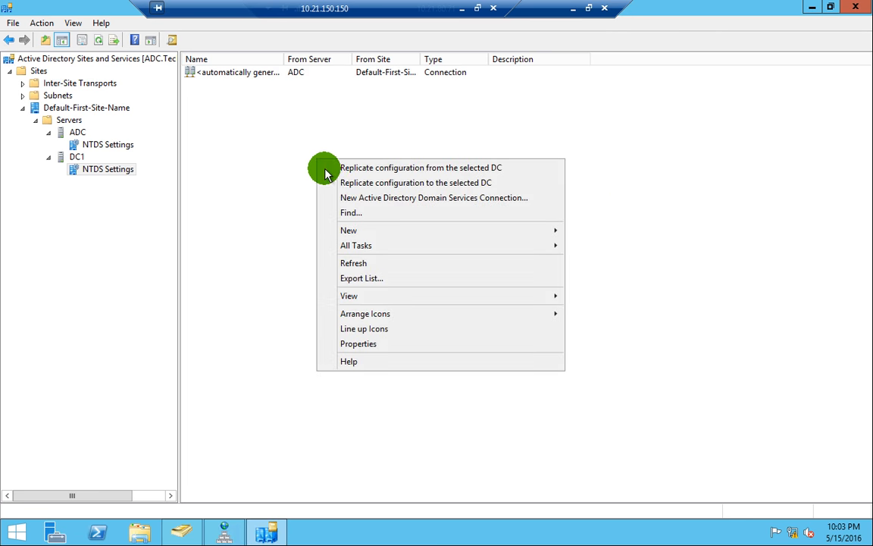
{"action": "left_click", "coordinate": [354, 262]}
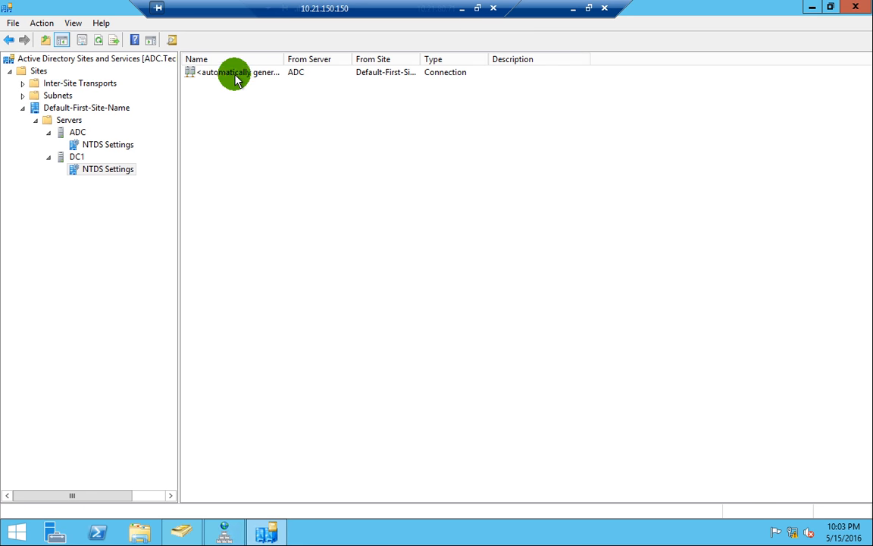
{"action": "left_click", "coordinate": [235, 73]}
{"action": "right_click", "coordinate": [237, 79]}
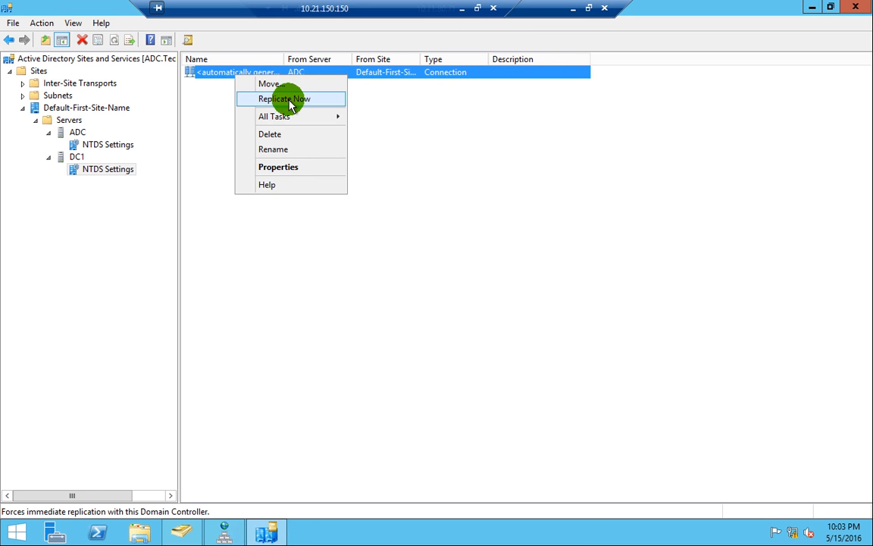
{"action": "left_click", "coordinate": [290, 104]}
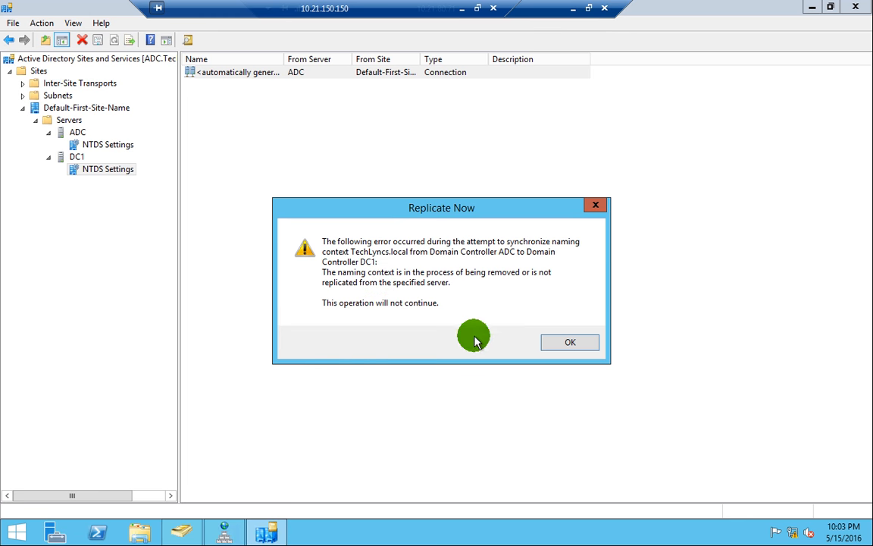
{"action": "left_click", "coordinate": [567, 345]}
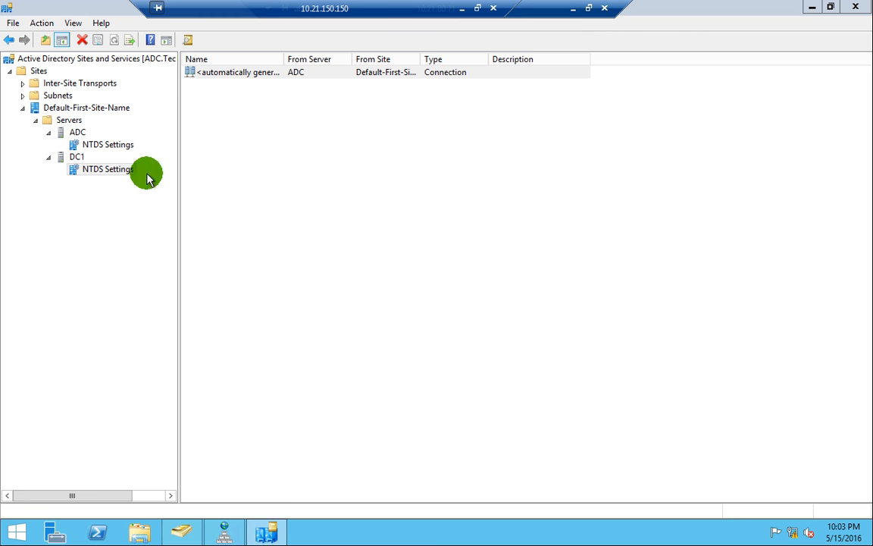
- Replicate ADC's connection from DC1 successfully and acknowledge the confirmation
{"action": "left_click", "coordinate": [79, 133]}
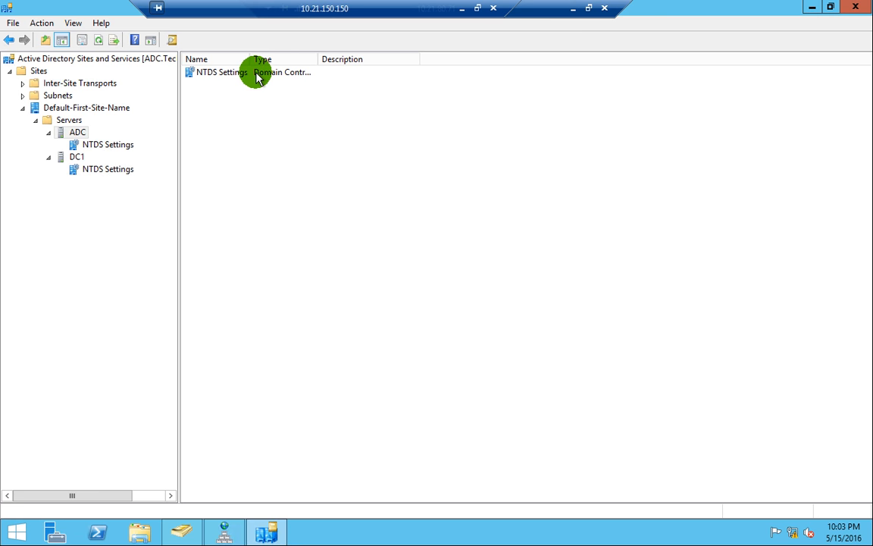
{"action": "double_click", "coordinate": [253, 72]}
{"action": "left_click", "coordinate": [253, 74]}
{"action": "right_click", "coordinate": [255, 74]}
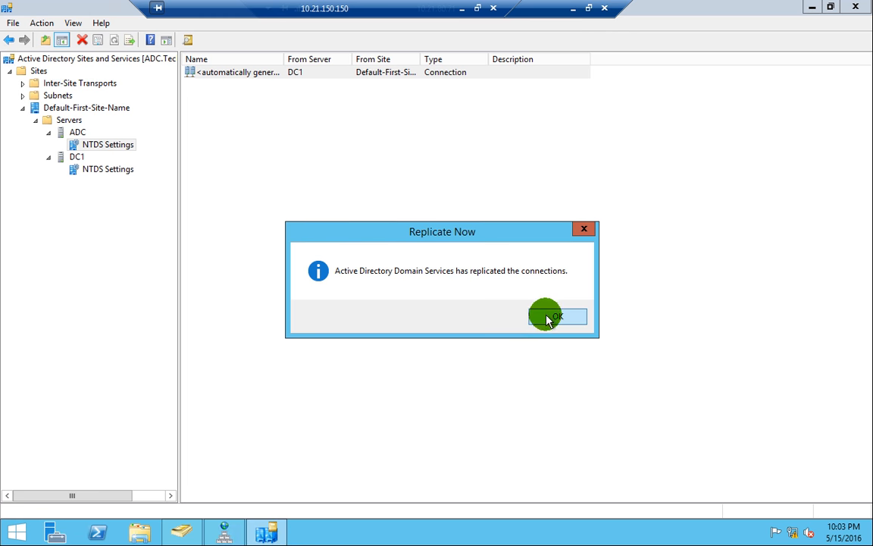
{"action": "left_click", "coordinate": [547, 319]}
{"action": "left_click", "coordinate": [573, 9]}
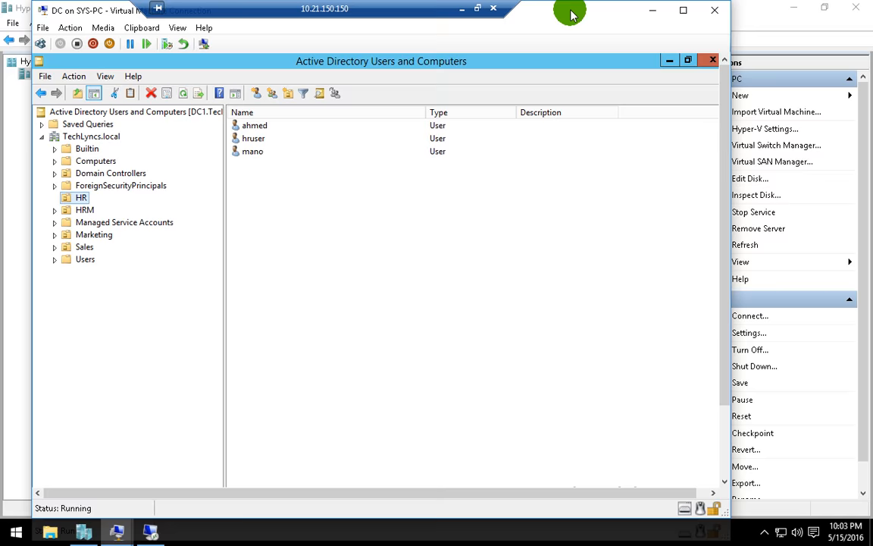
- Refresh DC1's HR user list three times, still showing ahmed, hruser and mano
{"action": "right_click", "coordinate": [286, 229]}
{"action": "mouse_move", "coordinate": [328, 288]}
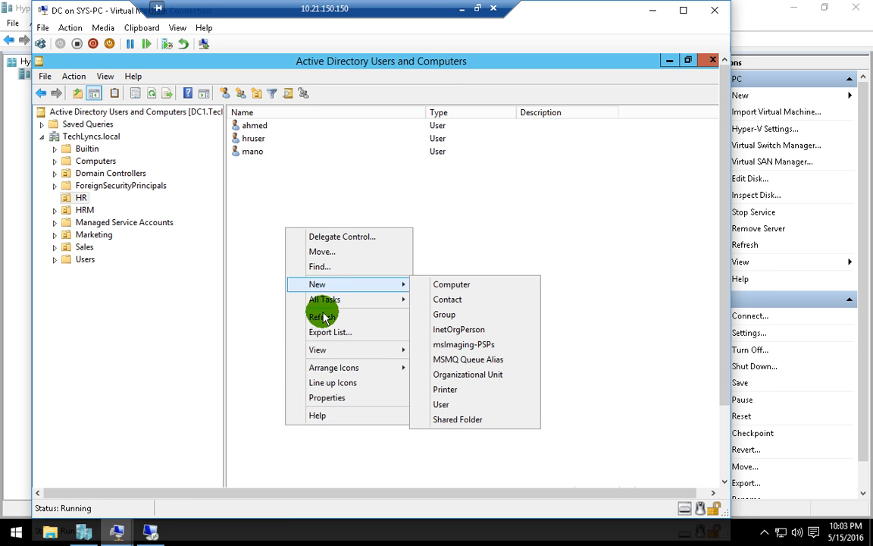
{"action": "left_click", "coordinate": [323, 316]}
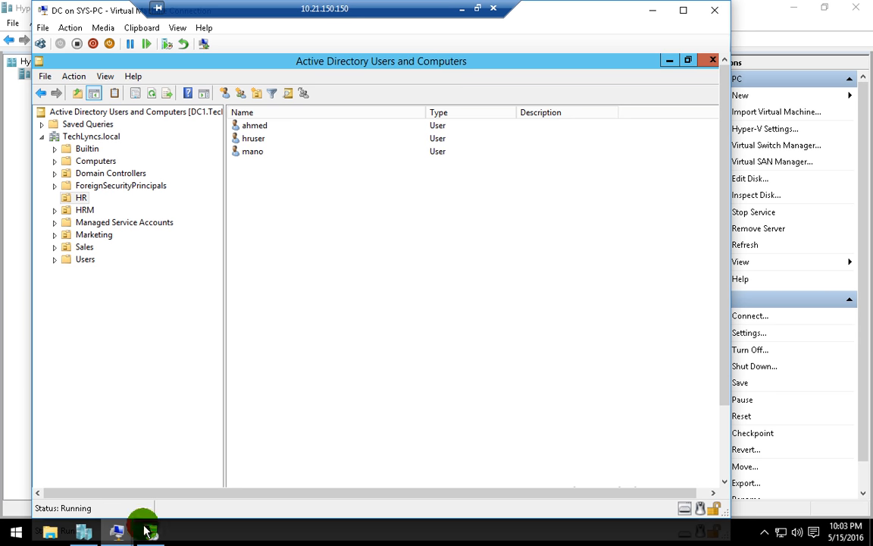
{"action": "right_click", "coordinate": [326, 244]}
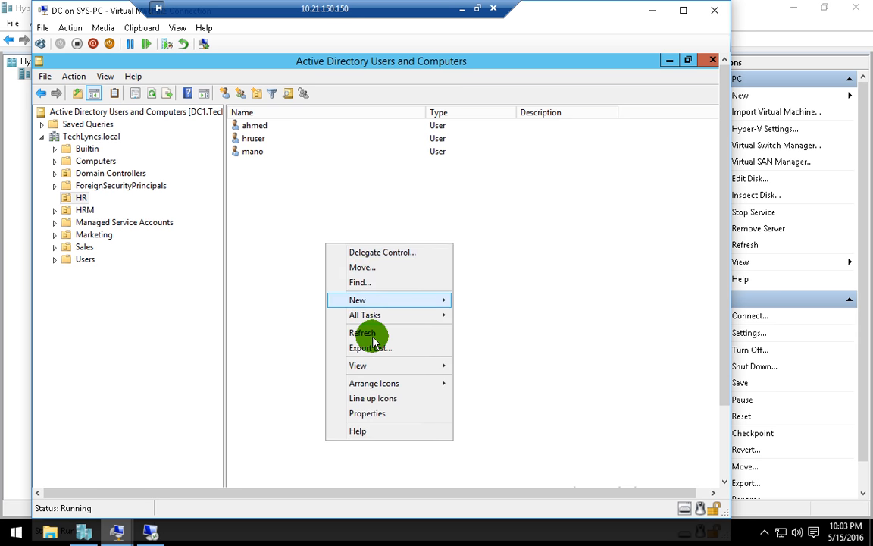
{"action": "left_click", "coordinate": [365, 332]}
{"action": "right_click", "coordinate": [336, 302]}
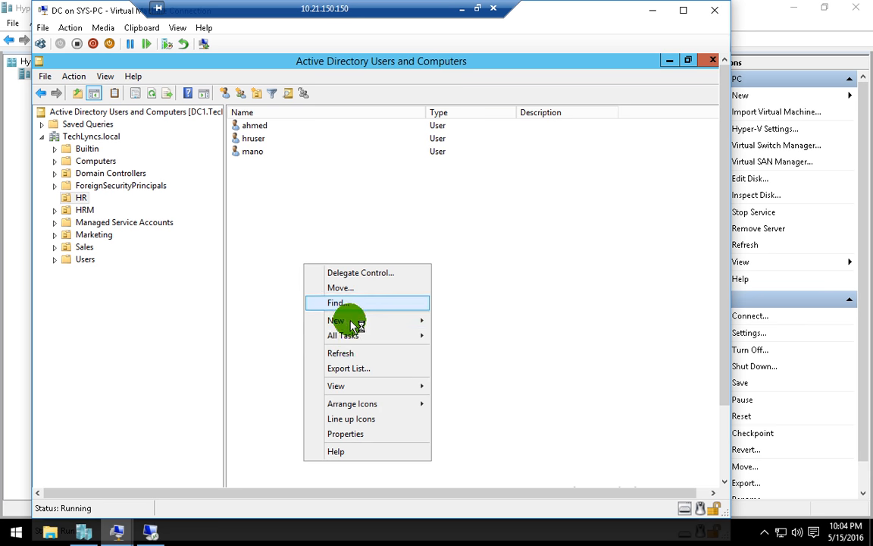
{"action": "left_click", "coordinate": [337, 347]}
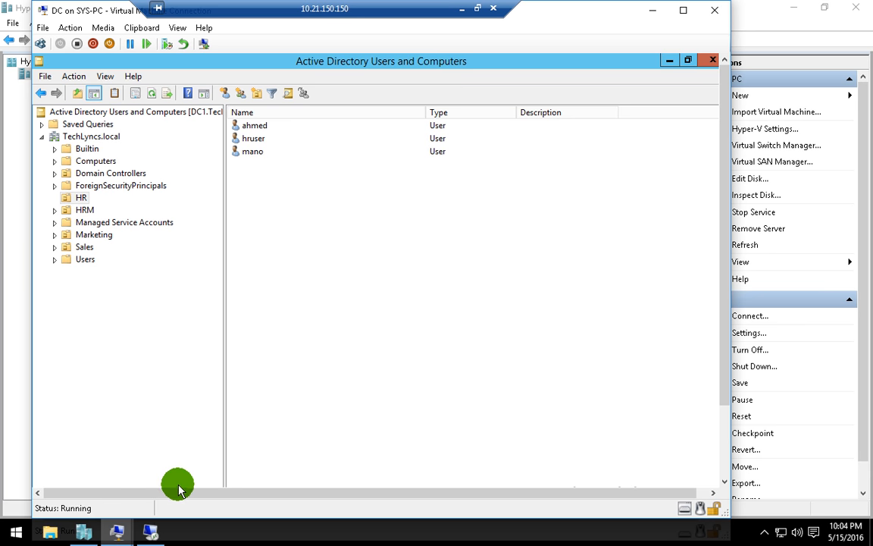
{"action": "left_click", "coordinate": [149, 525]}
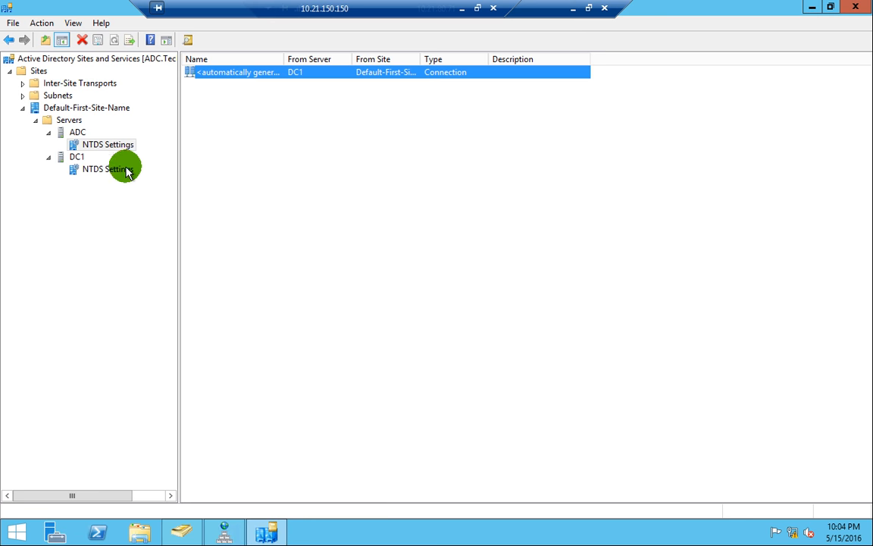
- Force ADC's NTDS Settings connection from DC1 to replicate now three times, acknowledging each success
{"action": "right_click", "coordinate": [246, 76]}
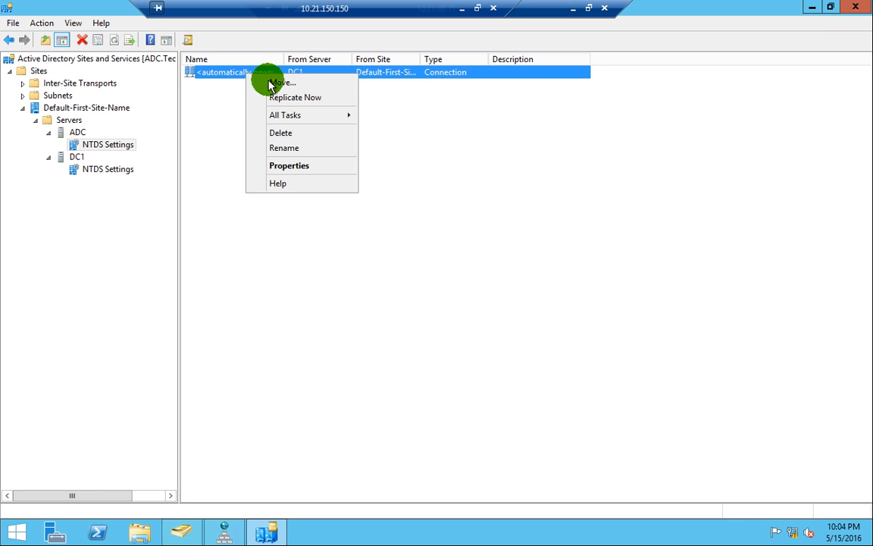
{"action": "left_click", "coordinate": [293, 88]}
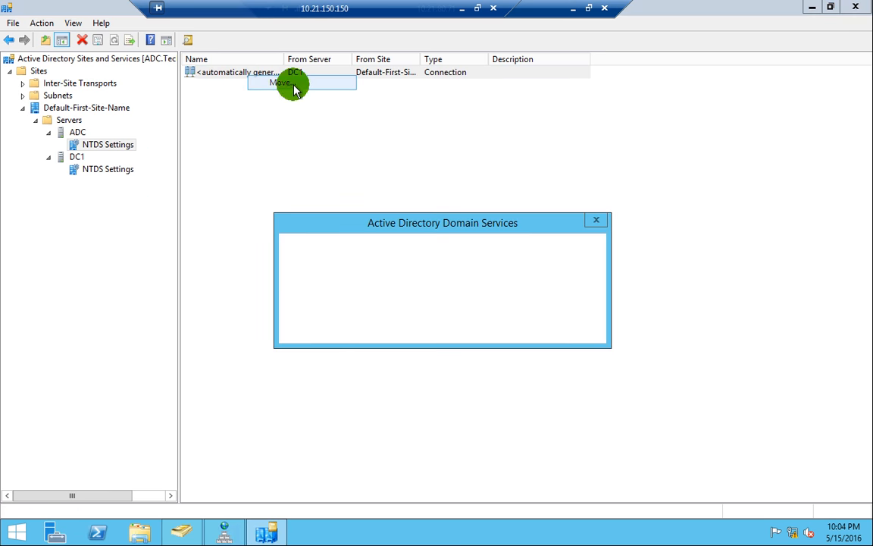
{"action": "left_click", "coordinate": [573, 327]}
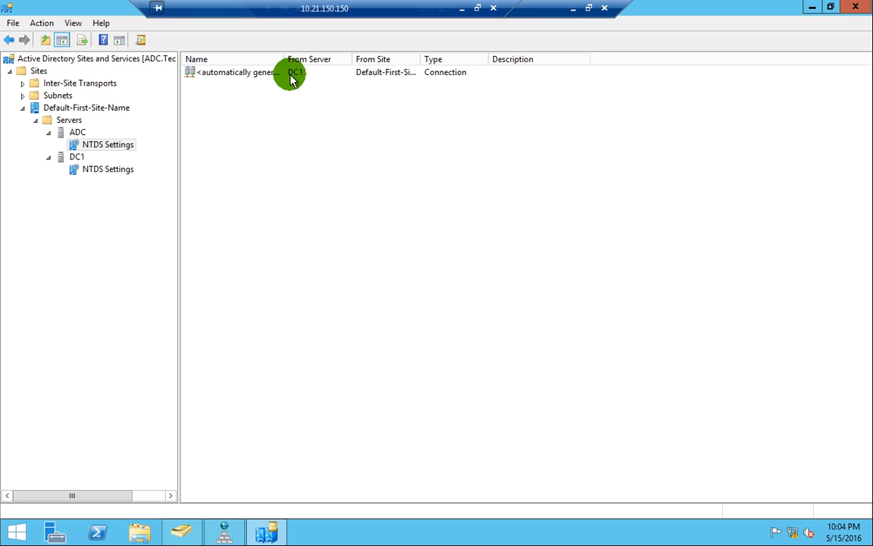
{"action": "right_click", "coordinate": [292, 76]}
{"action": "left_click", "coordinate": [335, 99]}
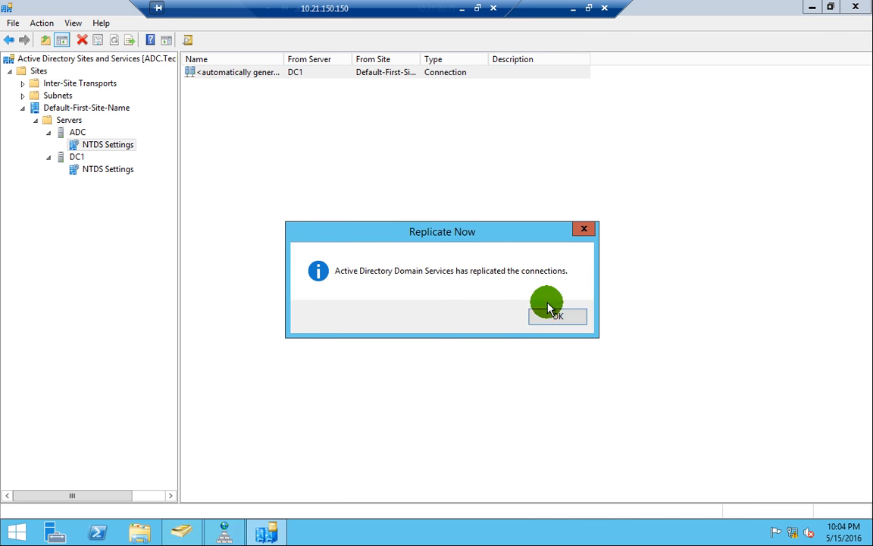
{"action": "left_click", "coordinate": [564, 318]}
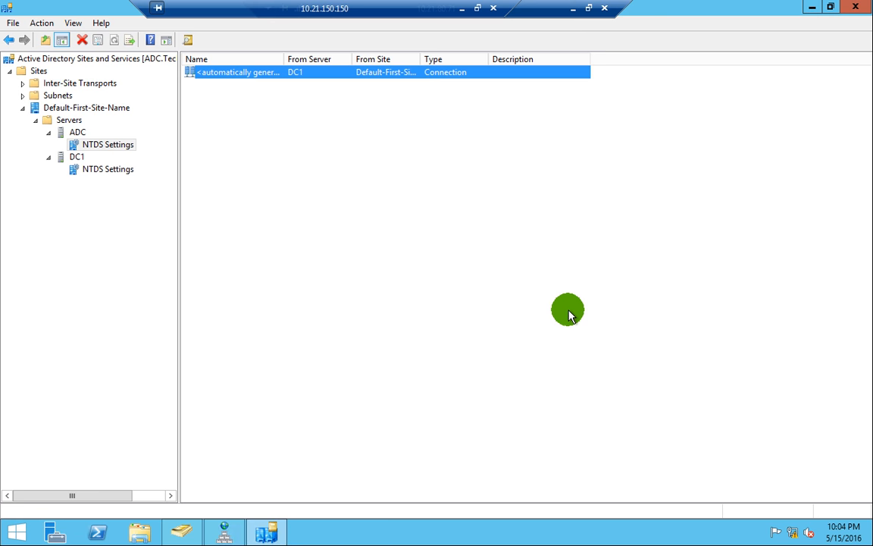
{"action": "right_click", "coordinate": [305, 91]}
{"action": "right_click", "coordinate": [299, 74]}
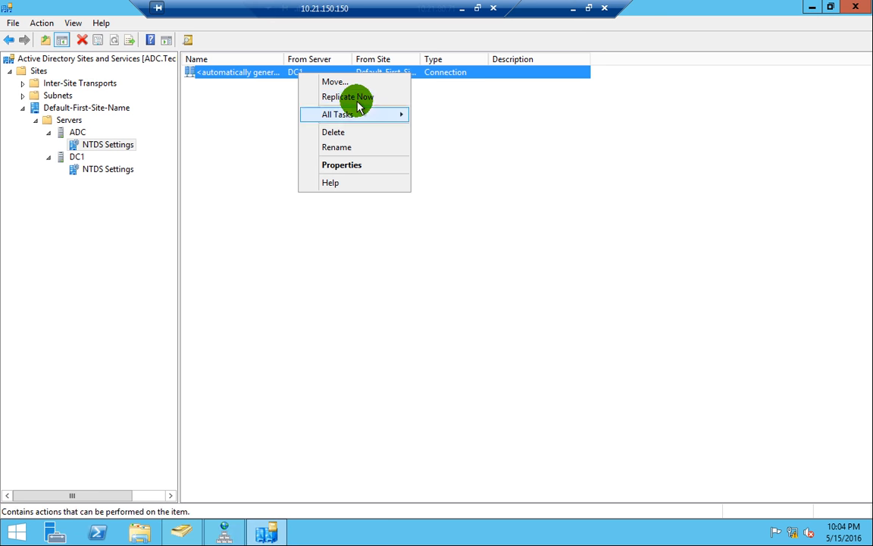
{"action": "left_click", "coordinate": [359, 101]}
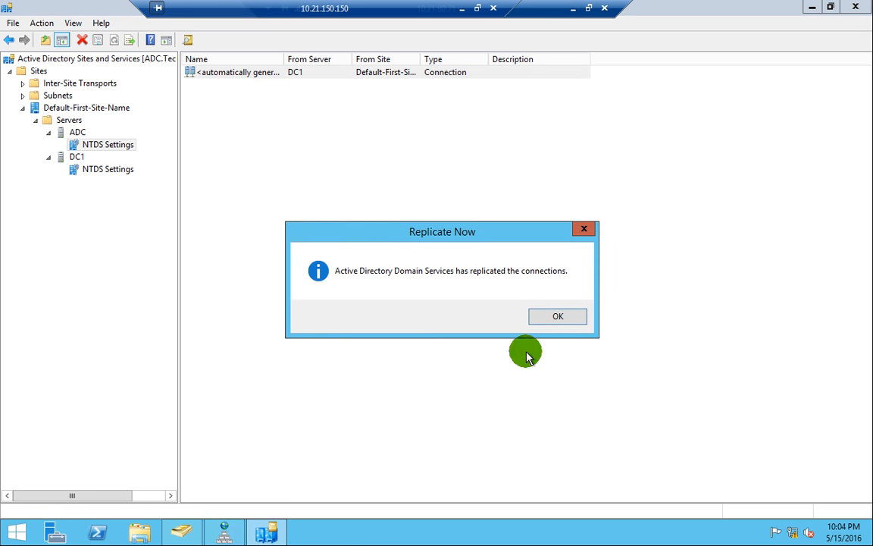
{"action": "left_click", "coordinate": [554, 318]}
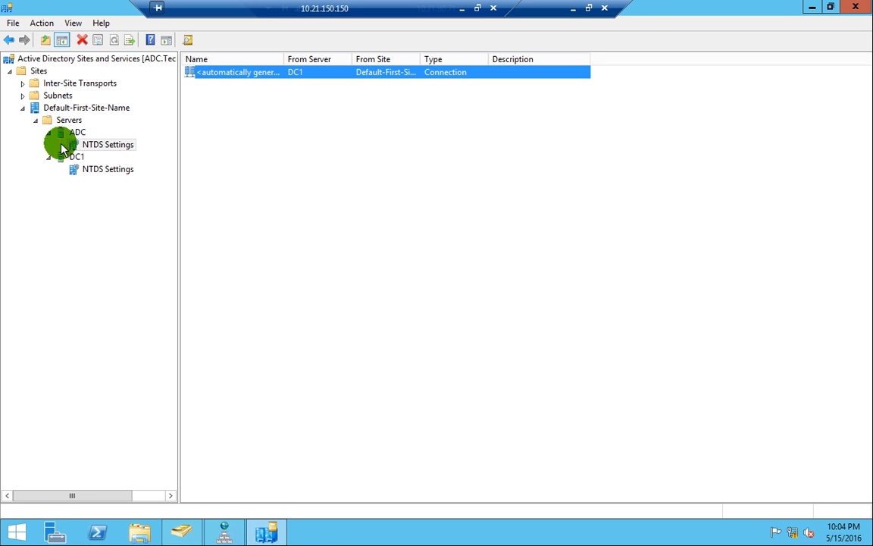
- Widen the tree pane and compare the NTDS Settings connections of ADC and DC1
{"action": "left_click", "coordinate": [80, 146]}
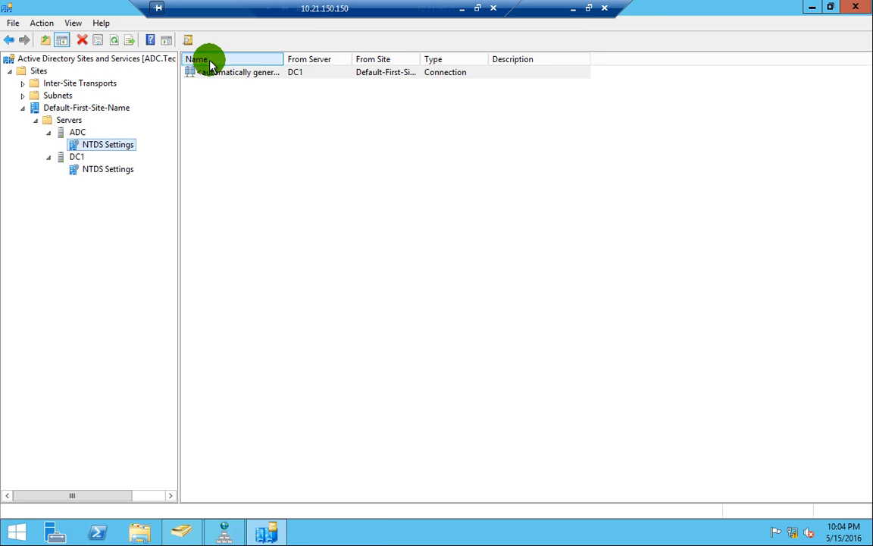
{"action": "left_click_drag", "start_coordinate": [177, 55], "coordinate": [308, 68]}
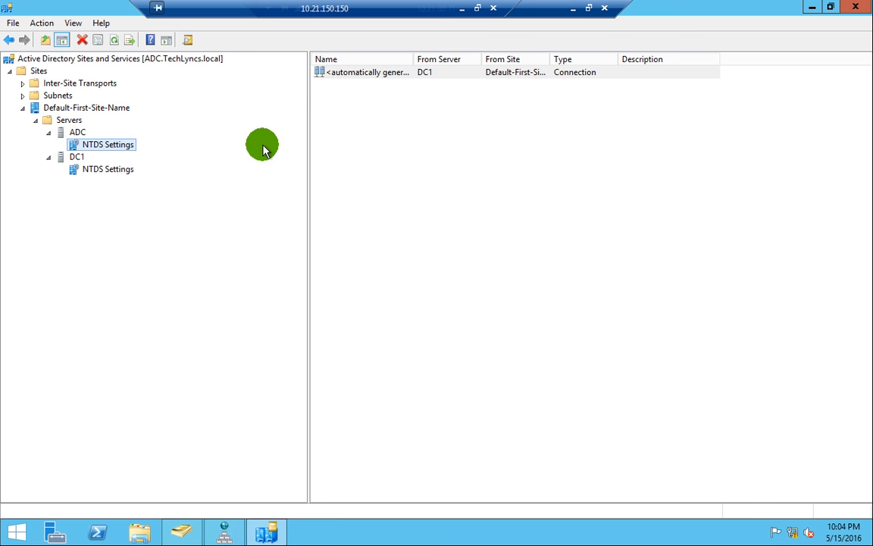
{"action": "left_click", "coordinate": [93, 170]}
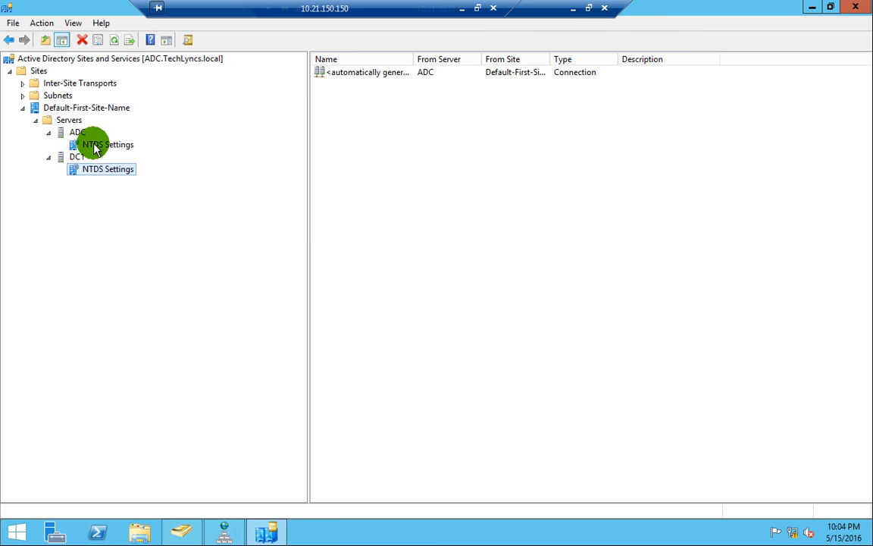
{"action": "left_click", "coordinate": [95, 146]}
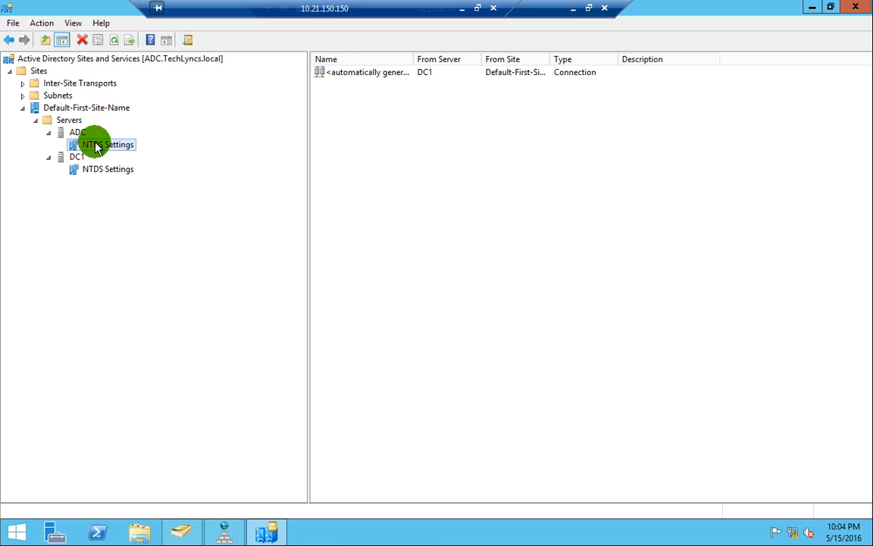
{"action": "right_click", "coordinate": [363, 74]}
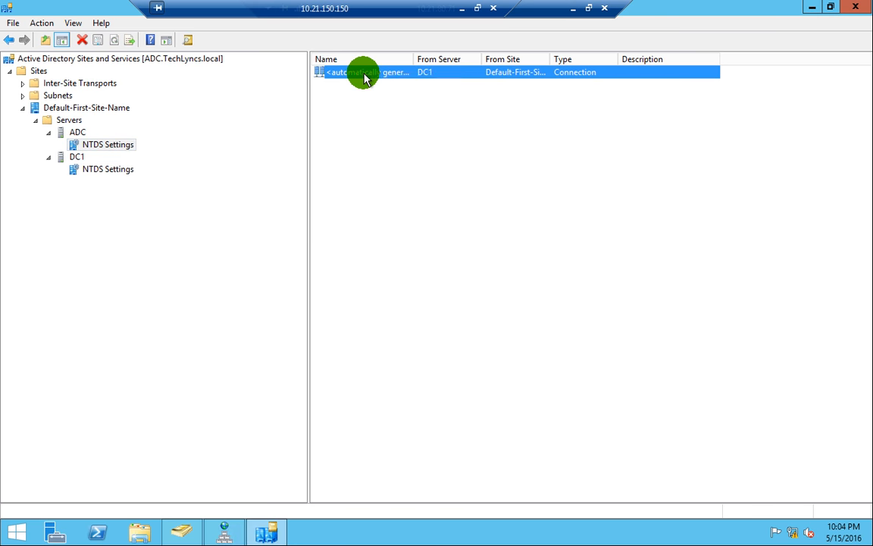
{"action": "left_click", "coordinate": [332, 121]}
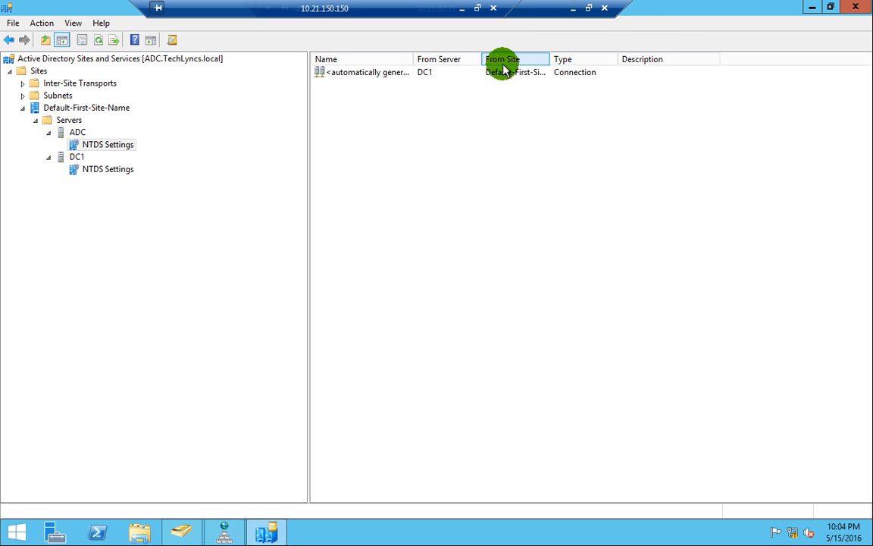
- Replicate DC1's inbound connection from ADC now, then switch to DC1's VM window
{"action": "left_click", "coordinate": [91, 170]}
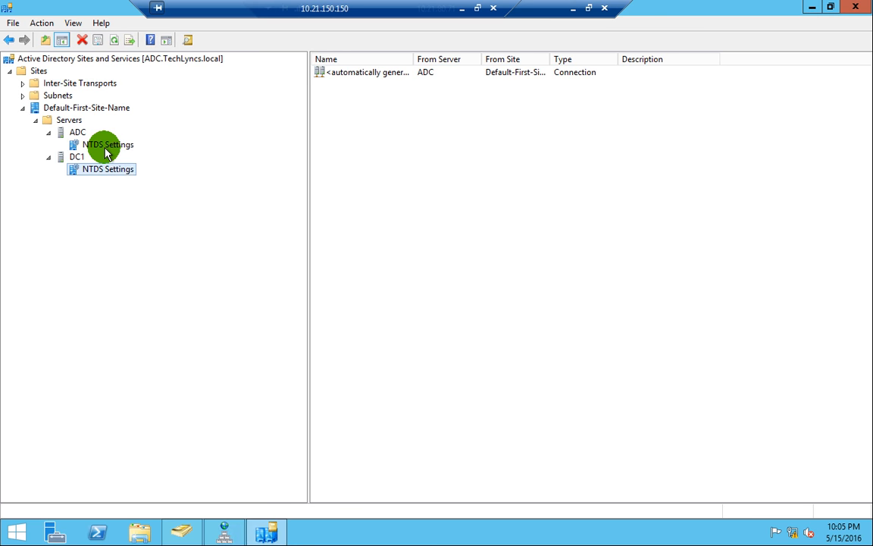
{"action": "left_click", "coordinate": [432, 77]}
{"action": "right_click", "coordinate": [432, 77]}
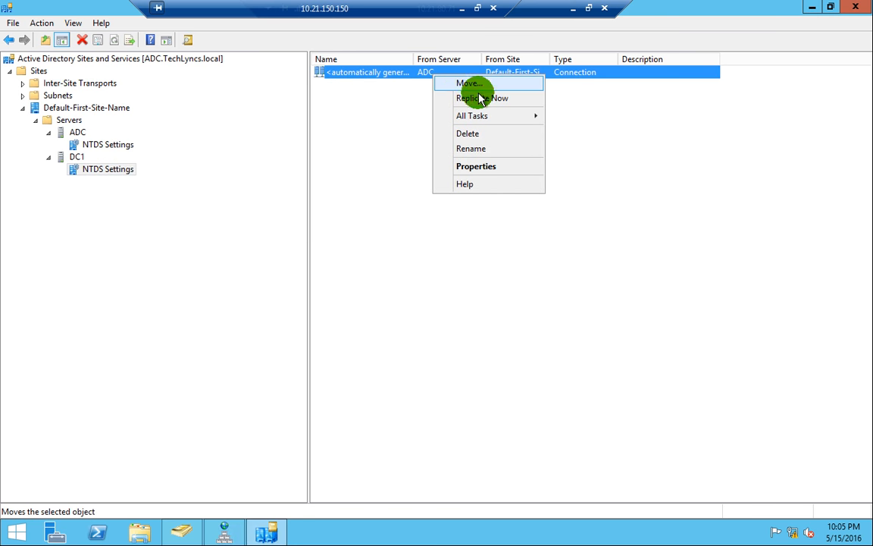
{"action": "left_click", "coordinate": [480, 95]}
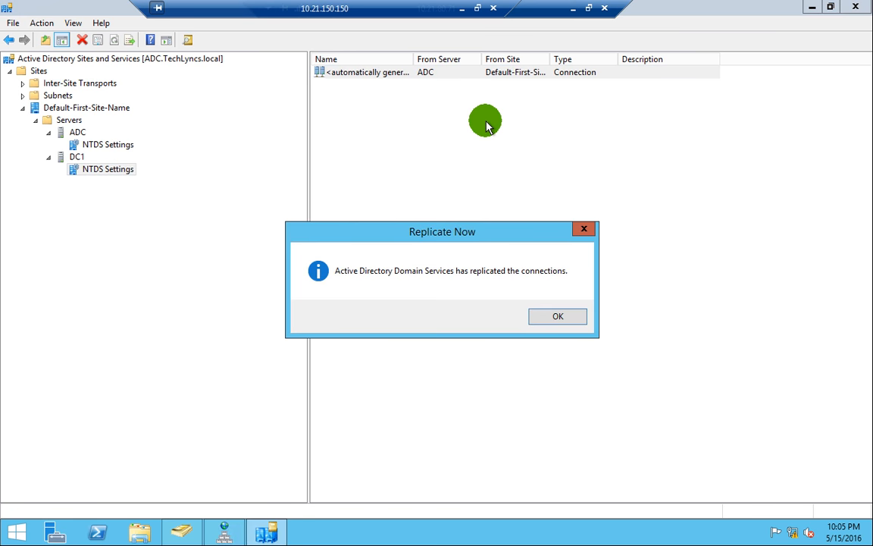
{"action": "left_click", "coordinate": [555, 315]}
{"action": "left_click", "coordinate": [576, 10]}
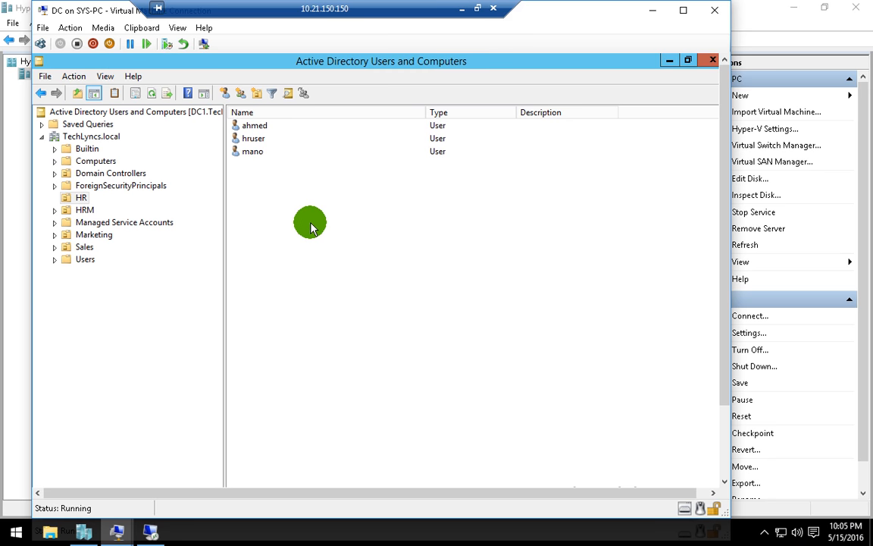
- Refresh DC1's HR list and open the properties of the newly replicated IT group
{"action": "right_click", "coordinate": [311, 221]}
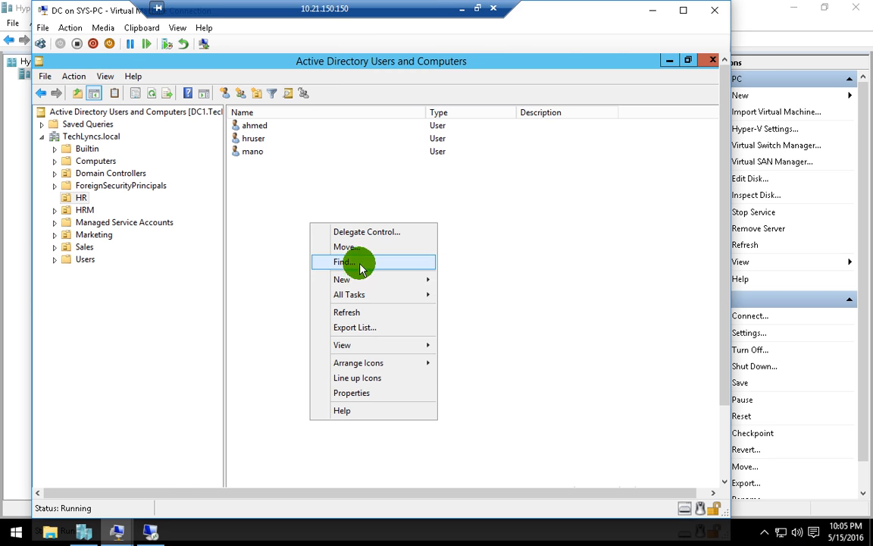
{"action": "left_click", "coordinate": [349, 311]}
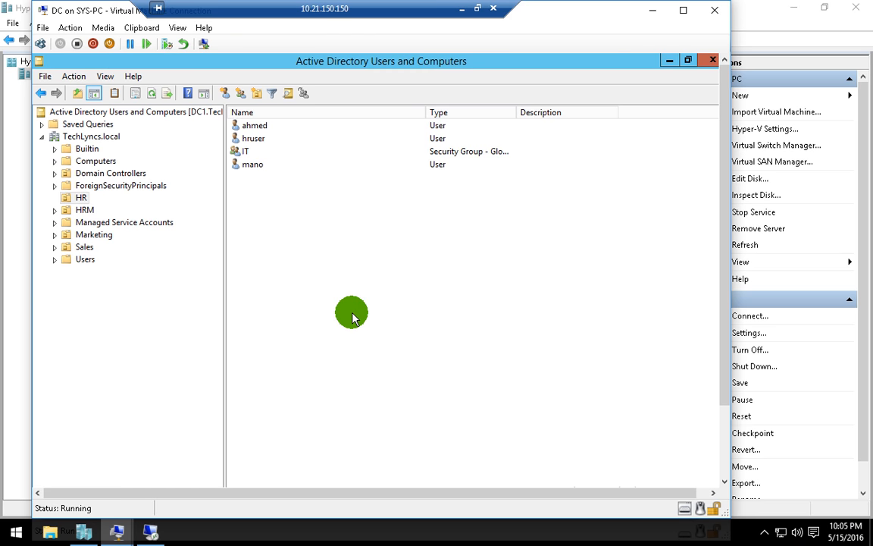
{"action": "left_click", "coordinate": [255, 154]}
{"action": "double_click", "coordinate": [258, 155]}
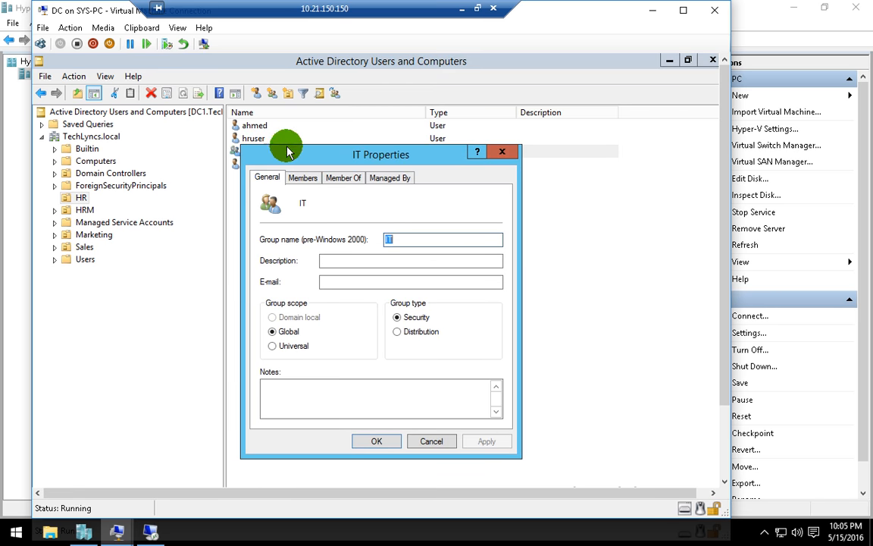
{"action": "left_click", "coordinate": [432, 442]}
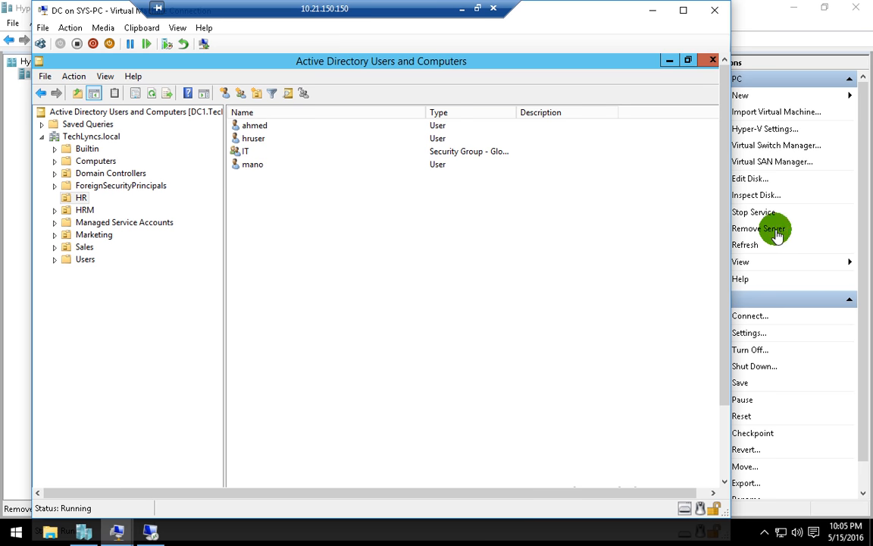
{"action": "scroll", "coordinate": [724, 341], "scroll_direction": "down", "scroll_amount": 3}
{"action": "scroll", "coordinate": [724, 325], "scroll_direction": "up", "scroll_amount": 3}
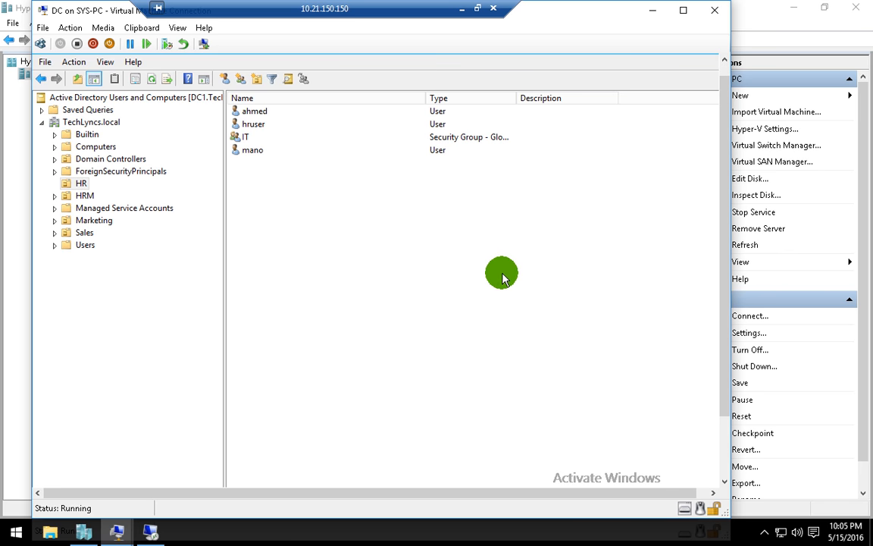
- Check the IT group's Members tab for the member ahmed, then close its properties
{"action": "left_click", "coordinate": [251, 137]}
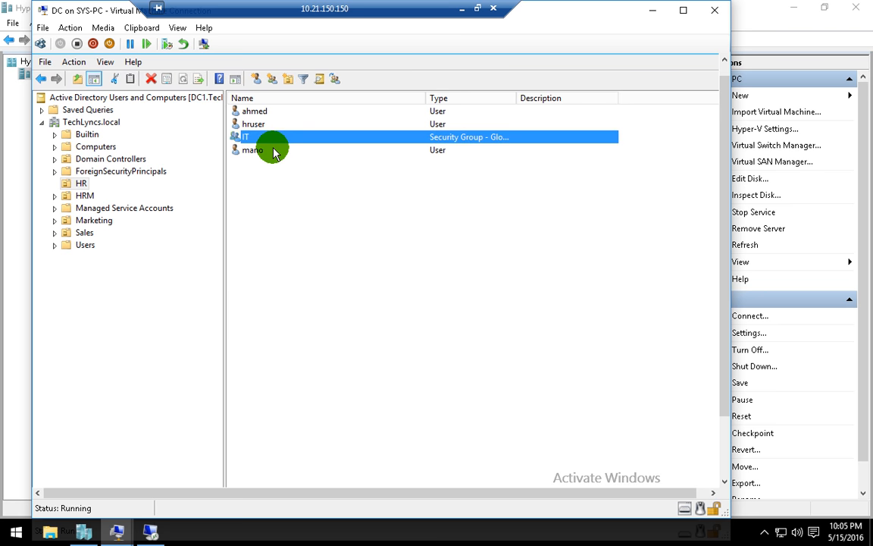
{"action": "left_click", "coordinate": [275, 198]}
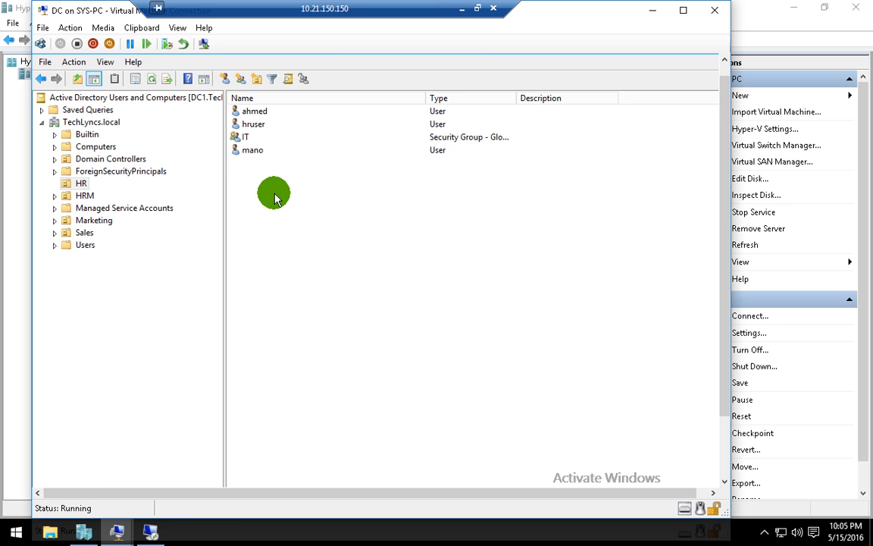
{"action": "double_click", "coordinate": [259, 137]}
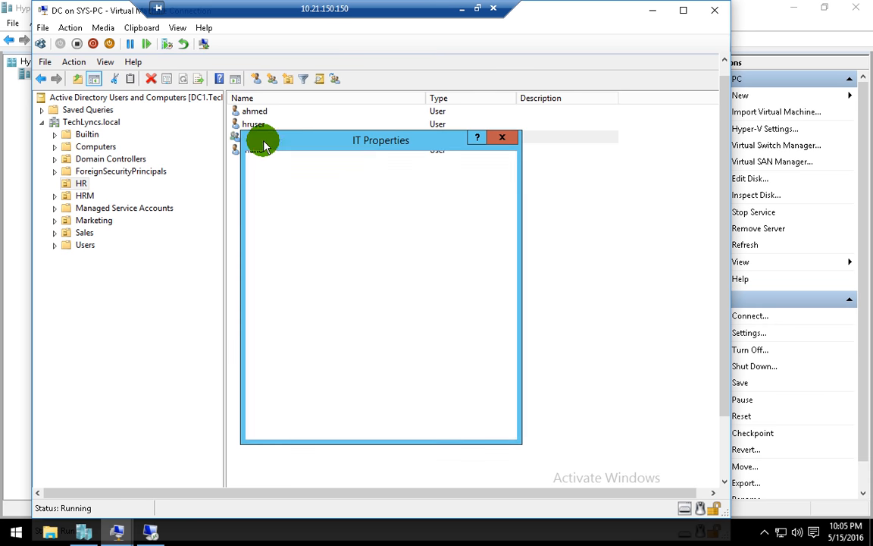
{"action": "left_click", "coordinate": [305, 163]}
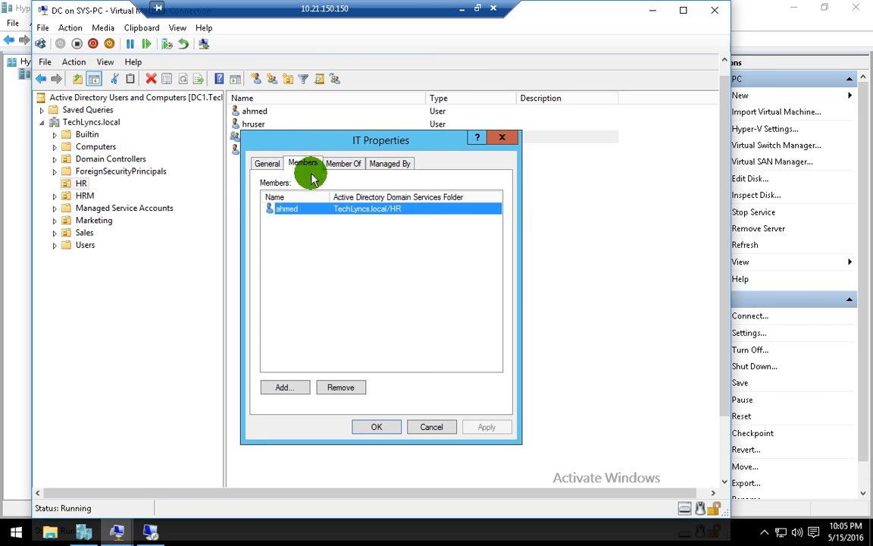
{"action": "left_click", "coordinate": [296, 231]}
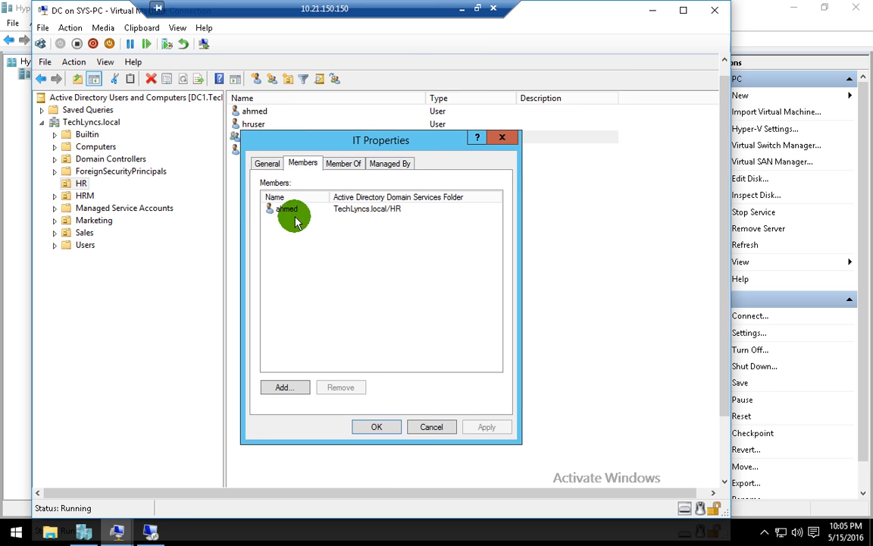
{"action": "left_click", "coordinate": [431, 427]}
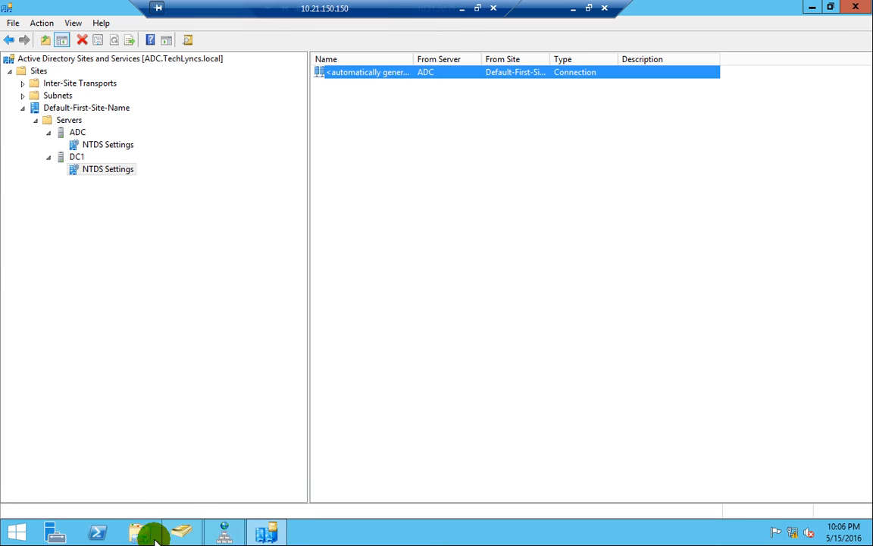
- Review the IT group's members in ADC's Users and Computers and close the group's properties
{"action": "left_click", "coordinate": [193, 531]}
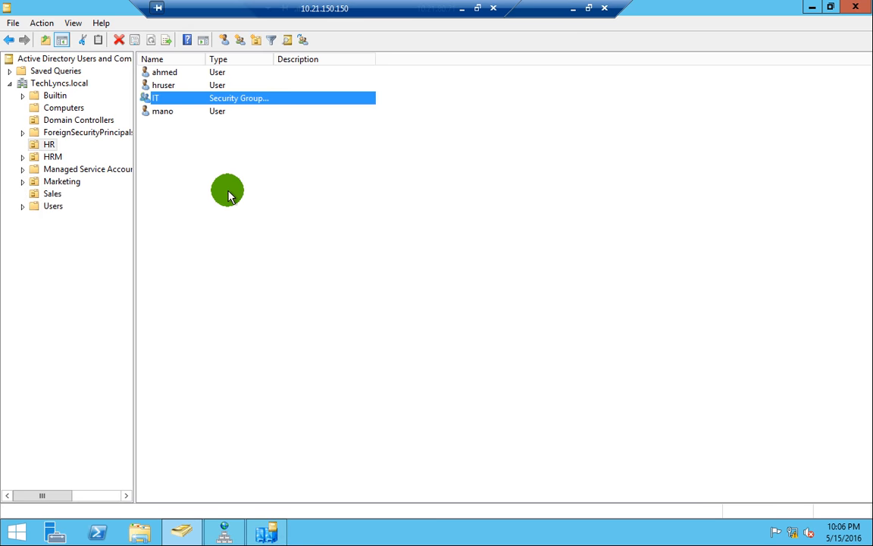
{"action": "left_click", "coordinate": [210, 177]}
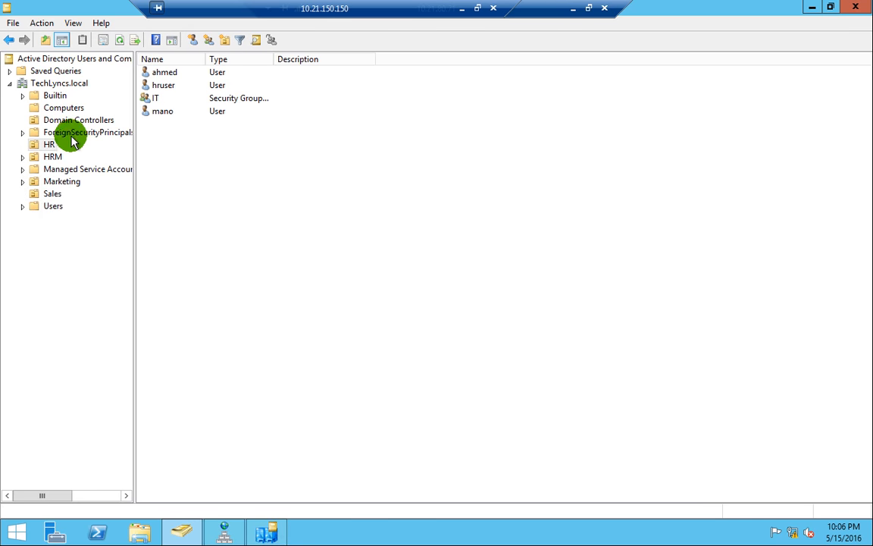
{"action": "double_click", "coordinate": [186, 103]}
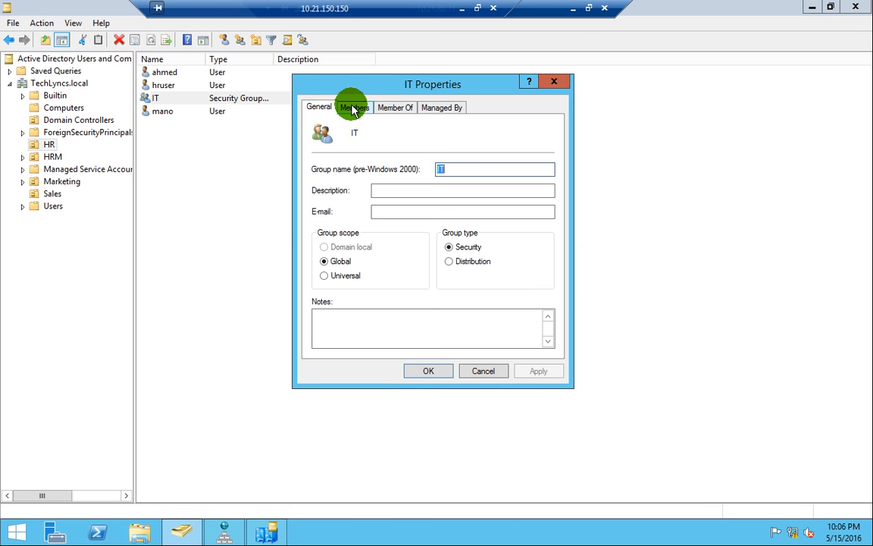
{"action": "left_click", "coordinate": [353, 107]}
{"action": "left_click", "coordinate": [482, 372]}
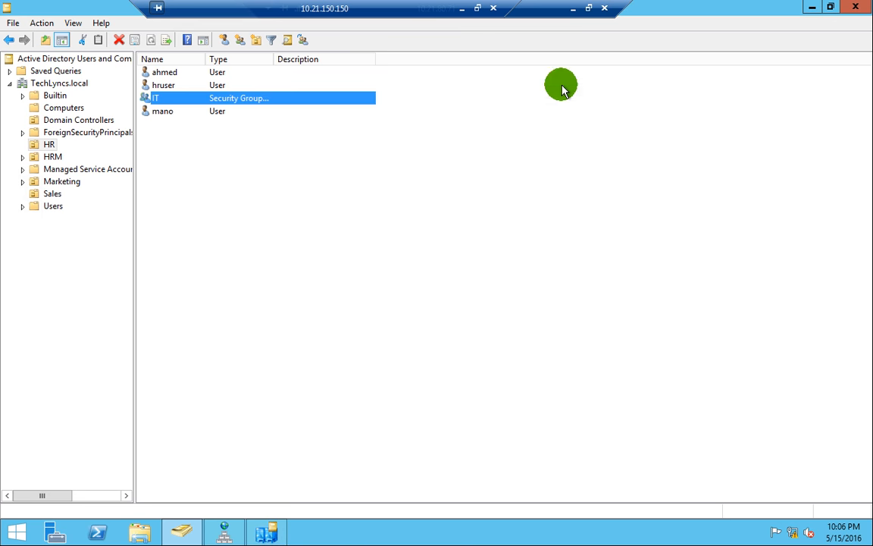
- Confirm DC1's HR unit lists ahmed, hruser, IT and mano, then return to ADC's session
{"action": "left_click", "coordinate": [574, 14]}
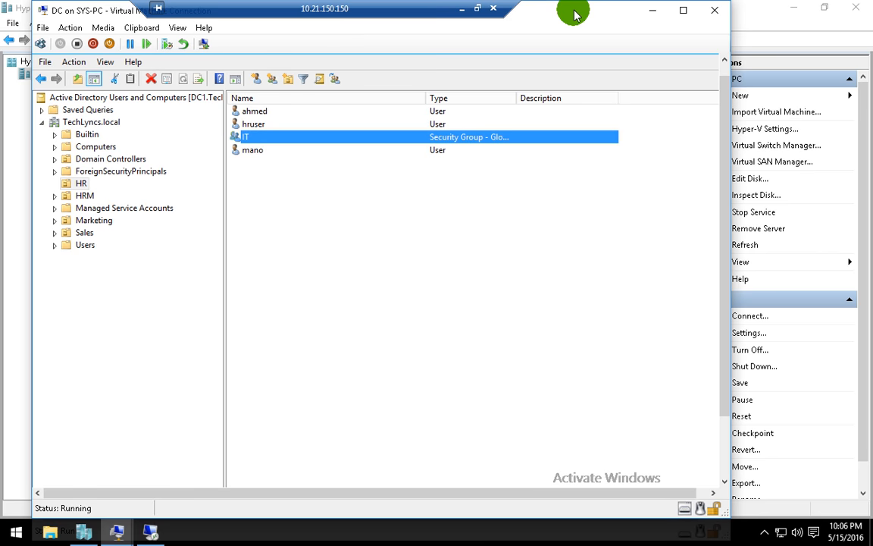
{"action": "left_click", "coordinate": [407, 217]}
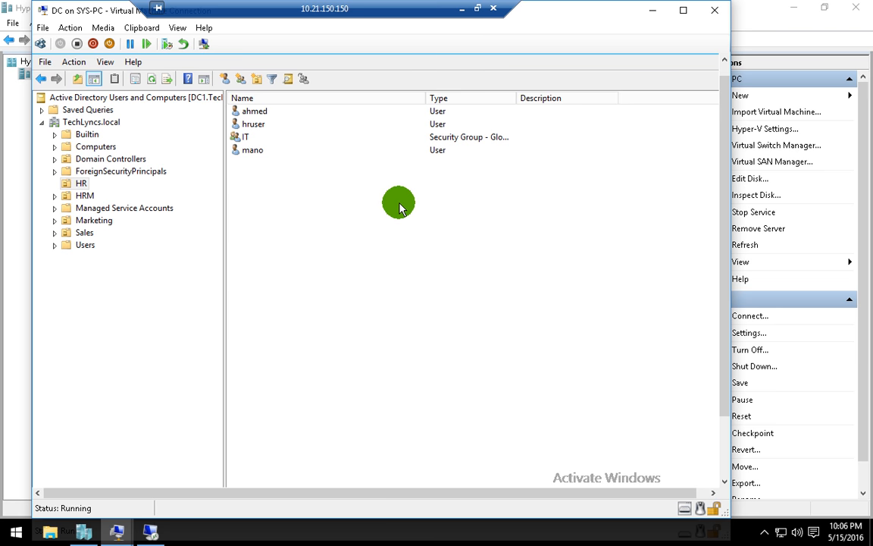
{"action": "left_click", "coordinate": [151, 530]}
- In Sites and Services, replicate DC1's automatically generated connection from ADC now
{"action": "left_click", "coordinate": [266, 529]}
{"action": "right_click", "coordinate": [351, 79]}
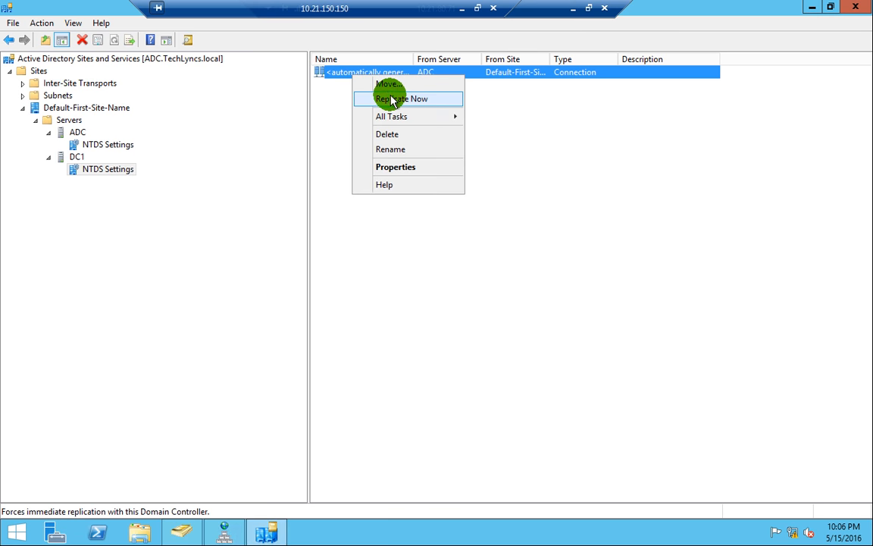
{"action": "left_click", "coordinate": [390, 97]}
{"action": "left_click", "coordinate": [543, 313]}
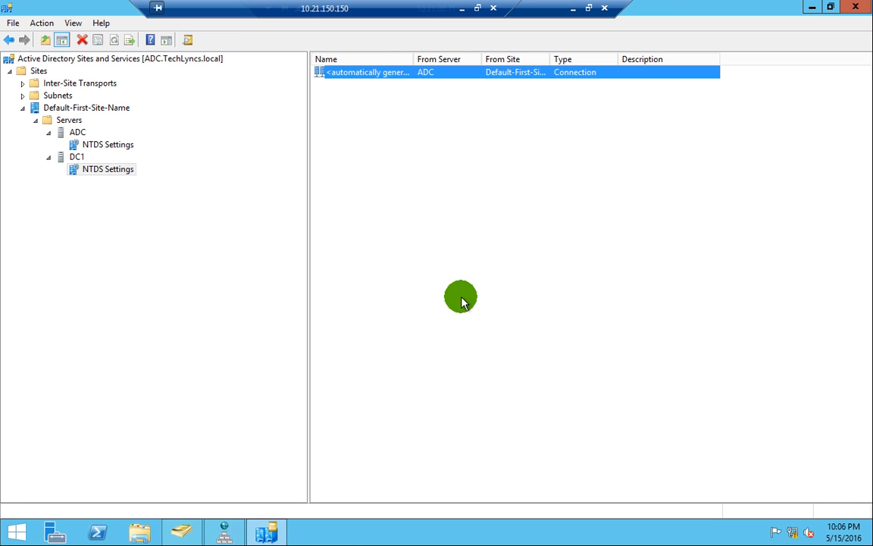
- Widen the From Site column and replicate DC1's connection from ADC once more
{"action": "left_click", "coordinate": [463, 301]}
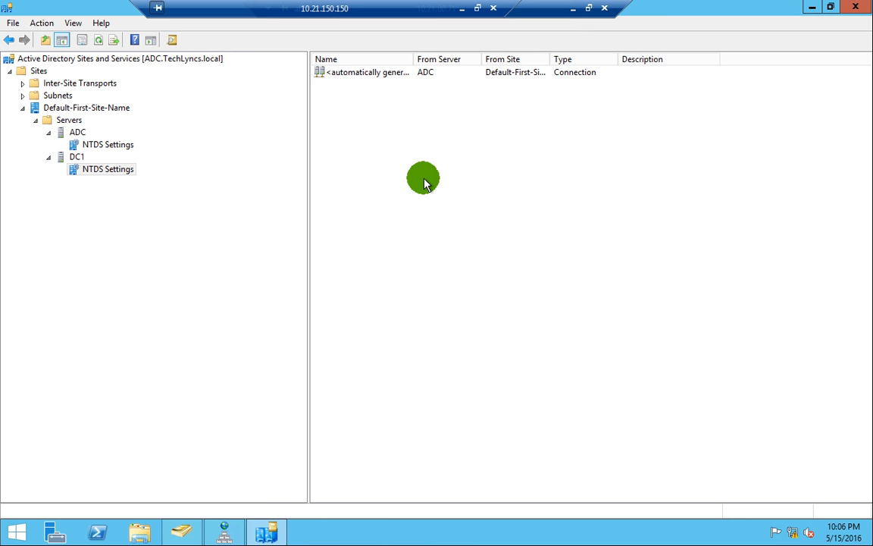
{"action": "left_click_drag", "start_coordinate": [547, 59], "coordinate": [600, 59]}
{"action": "right_click", "coordinate": [374, 79]}
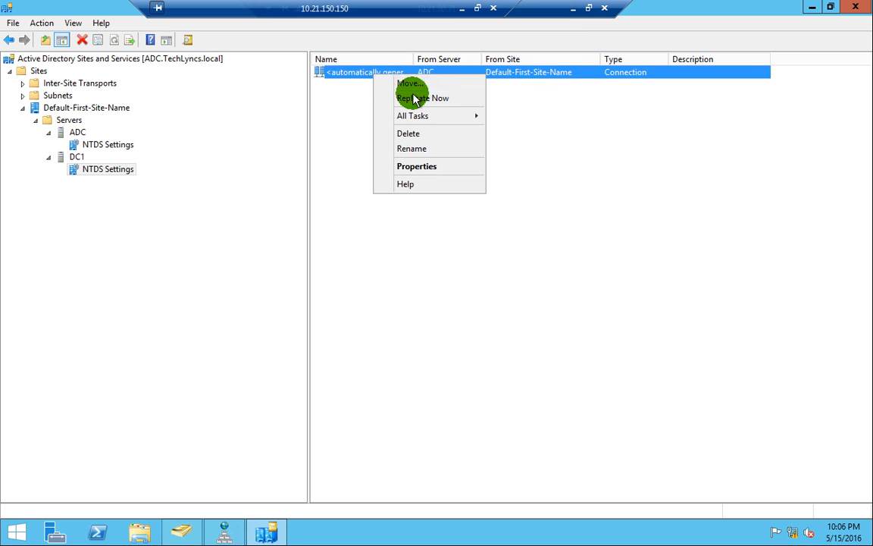
{"action": "left_click", "coordinate": [415, 98]}
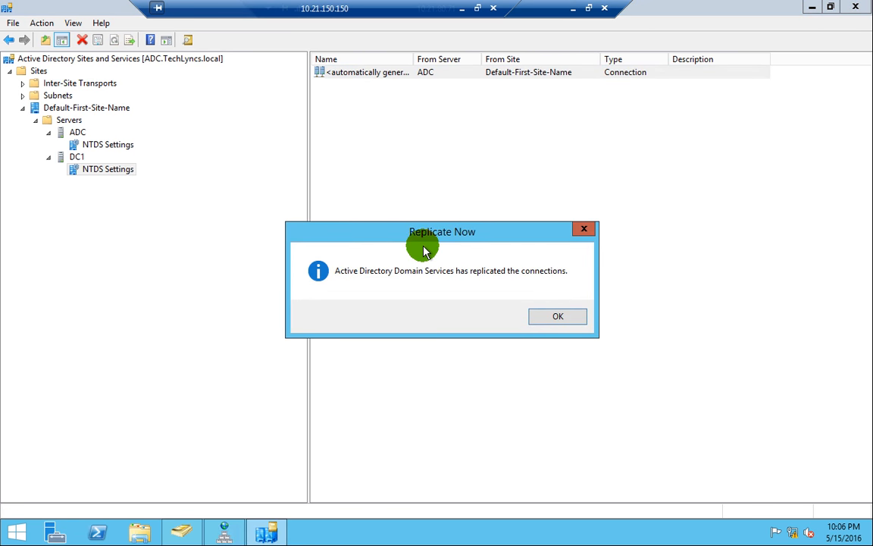
{"action": "left_click", "coordinate": [559, 315]}
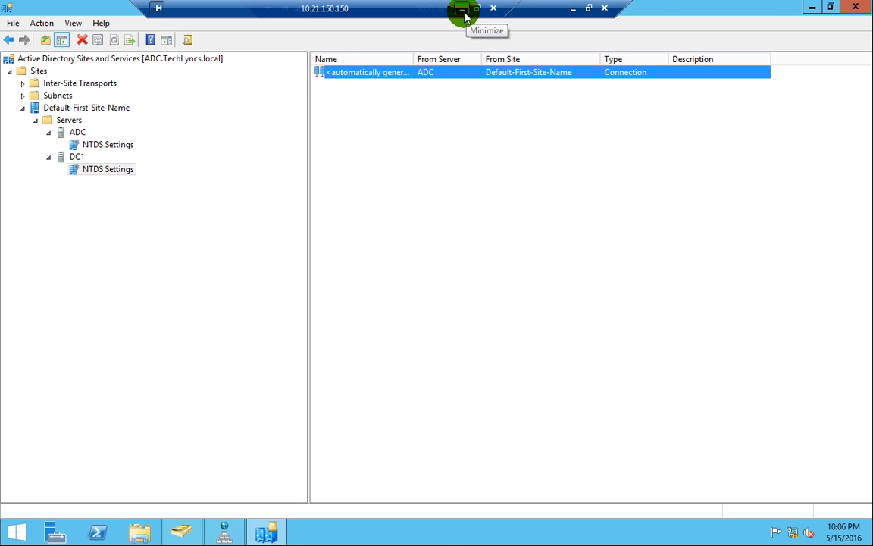
- Under ADC's NTDS Settings, replicate the inbound connection from DC1 now
{"action": "left_click", "coordinate": [76, 135]}
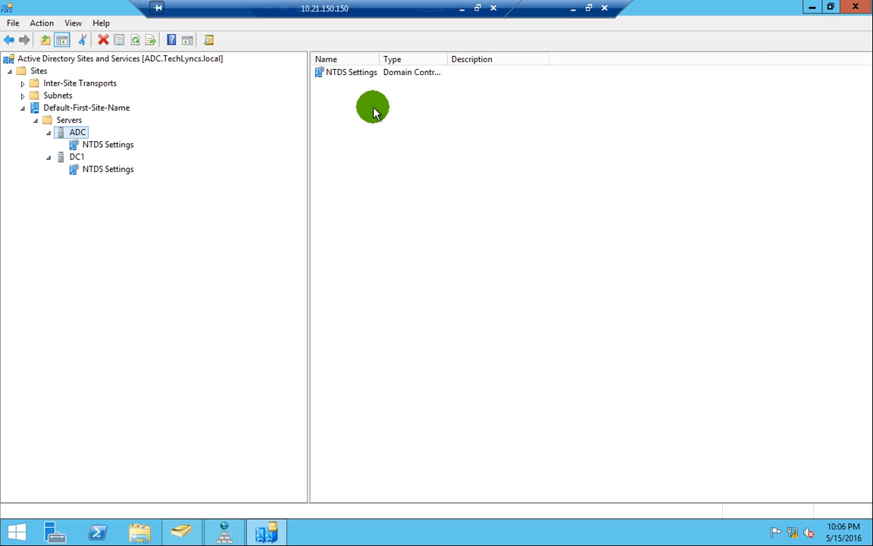
{"action": "left_click", "coordinate": [96, 149]}
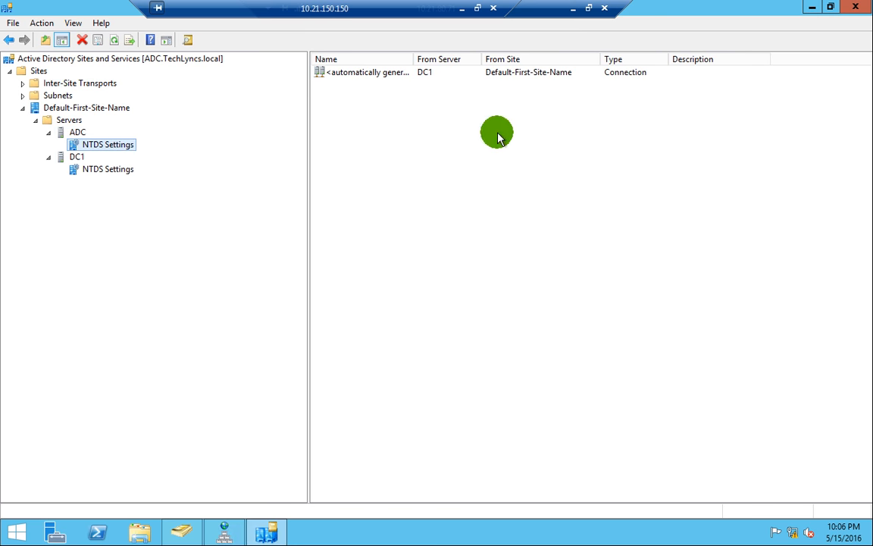
{"action": "right_click", "coordinate": [434, 79]}
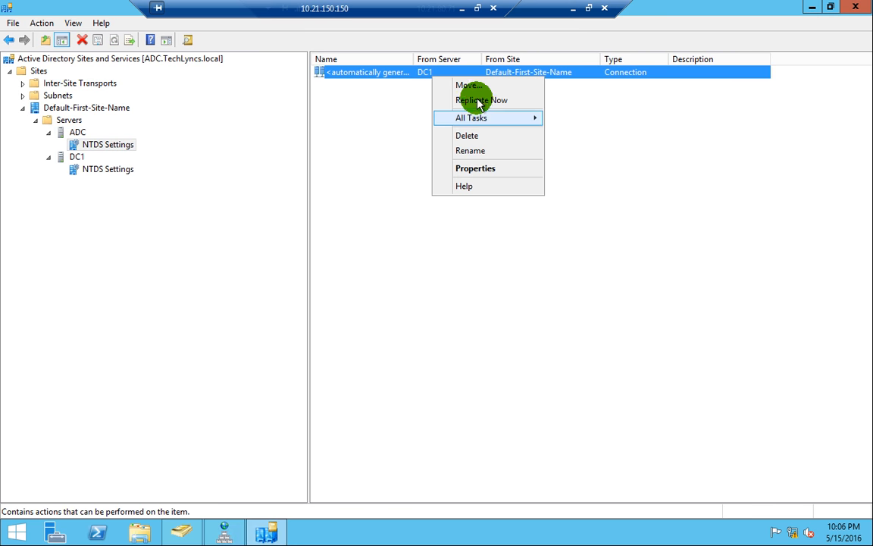
{"action": "left_click", "coordinate": [479, 101]}
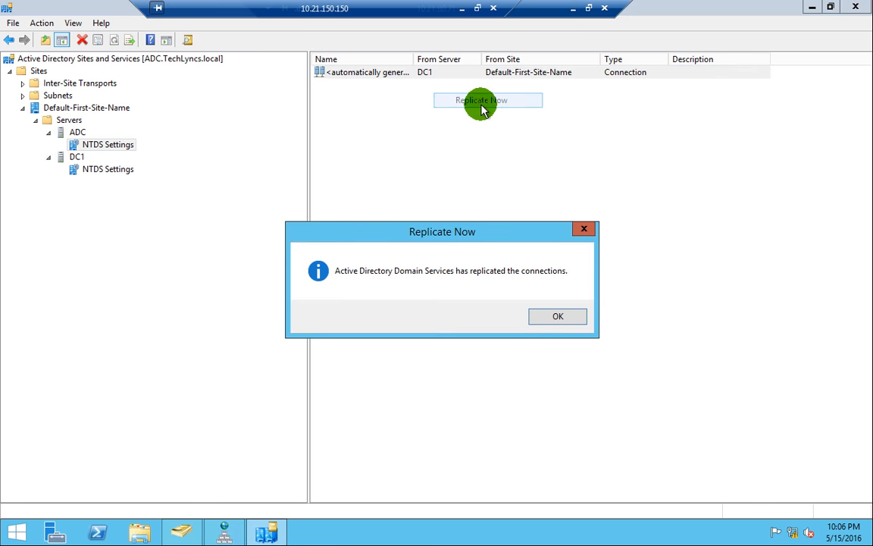
{"action": "left_click", "coordinate": [541, 316]}
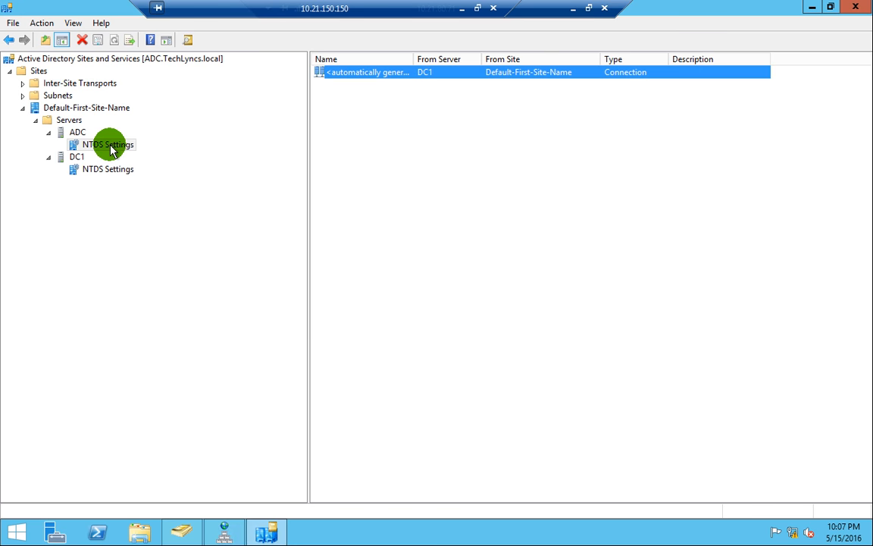
- Compare ADC's and DC1's inbound connections, then leave the remote session for DC1's window
{"action": "left_click", "coordinate": [108, 168]}
{"action": "left_click", "coordinate": [110, 145]}
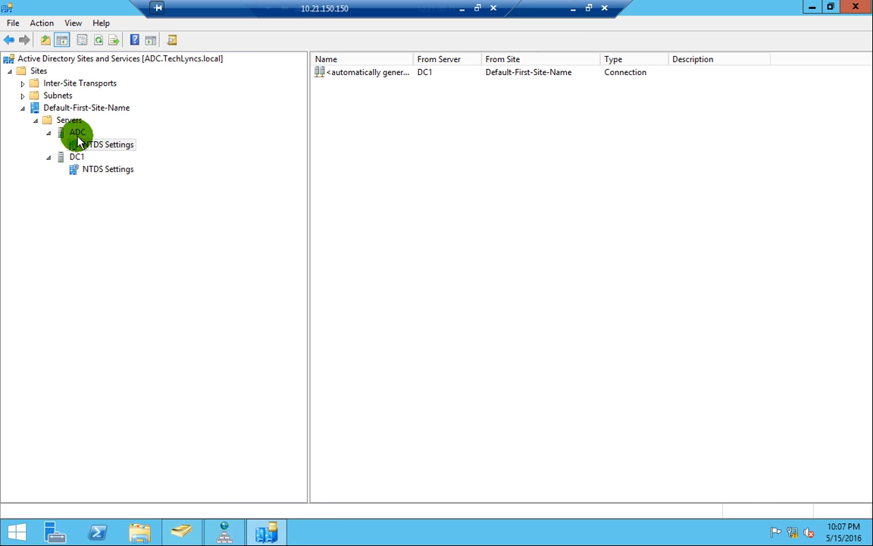
{"action": "left_click", "coordinate": [423, 76]}
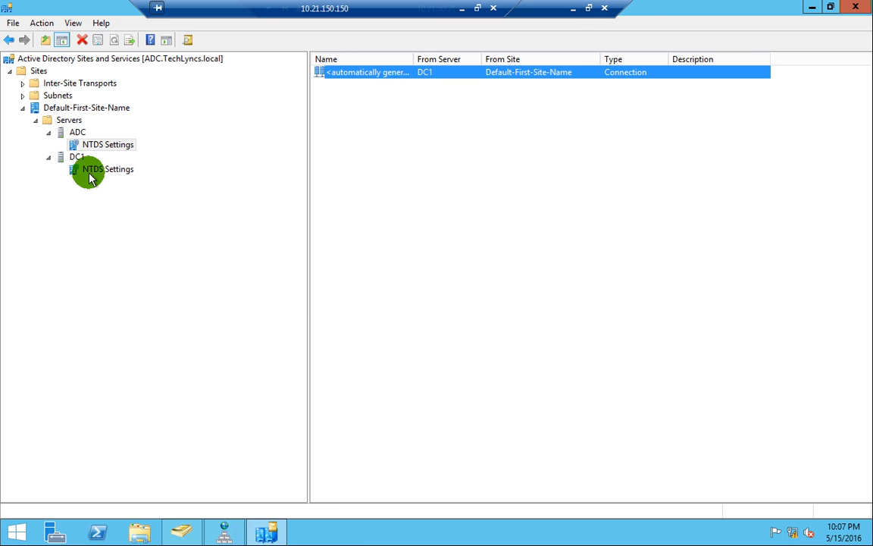
{"action": "left_click", "coordinate": [89, 175]}
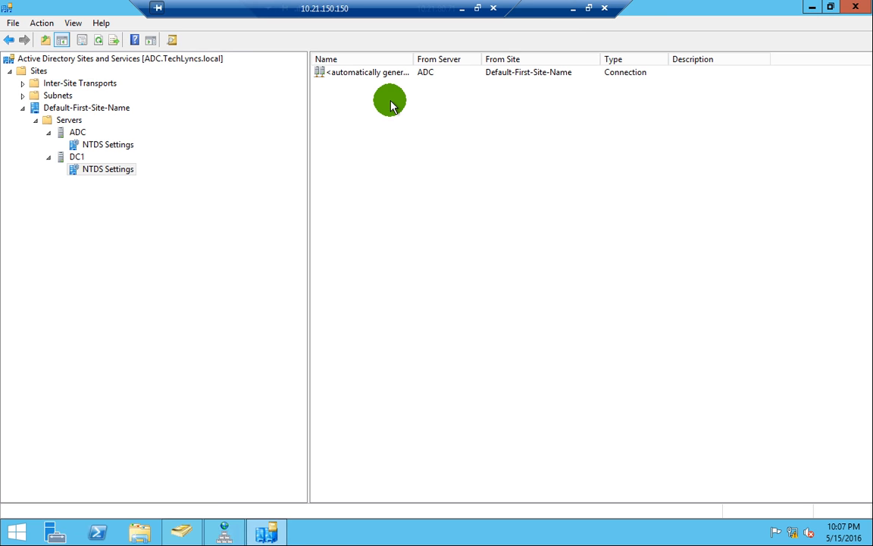
{"action": "left_click", "coordinate": [573, 8]}
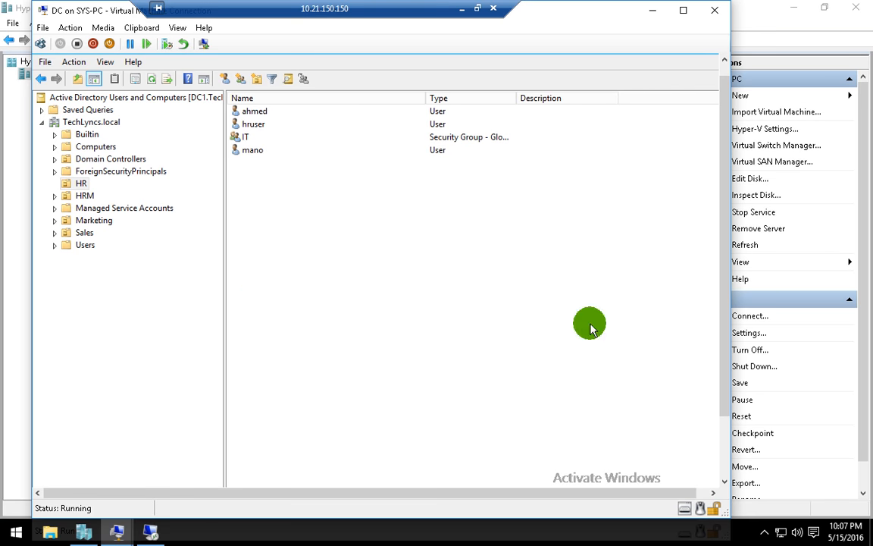
- Bring DNS Manager forward on DC1 and open the TechLyncs.local zone
{"action": "left_click_drag", "start_coordinate": [725, 324], "coordinate": [724, 394]}
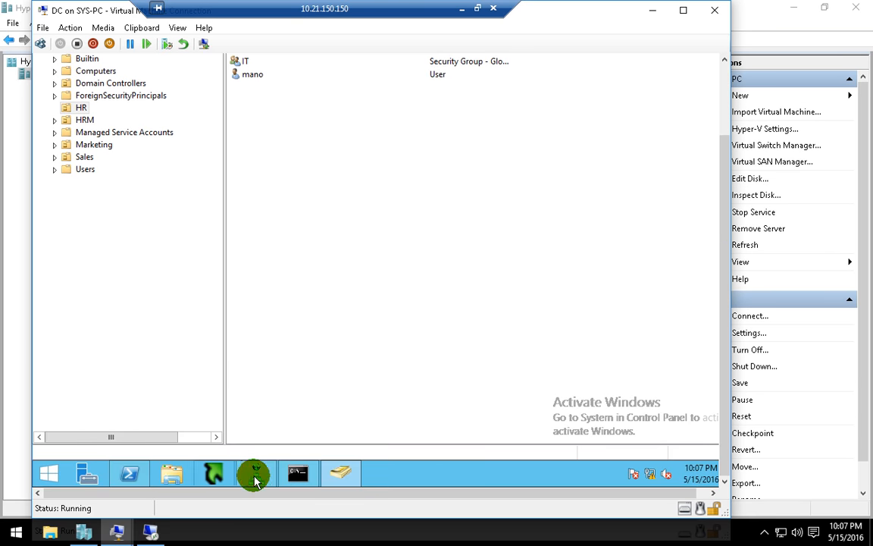
{"action": "left_click", "coordinate": [255, 474]}
{"action": "left_click_drag", "start_coordinate": [728, 262], "coordinate": [721, 143]}
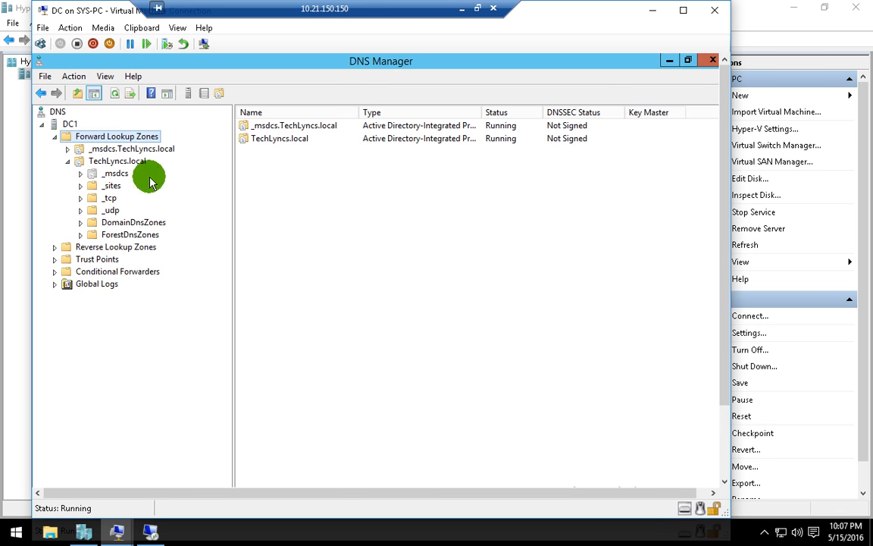
{"action": "left_click", "coordinate": [267, 138]}
{"action": "double_click", "coordinate": [274, 137]}
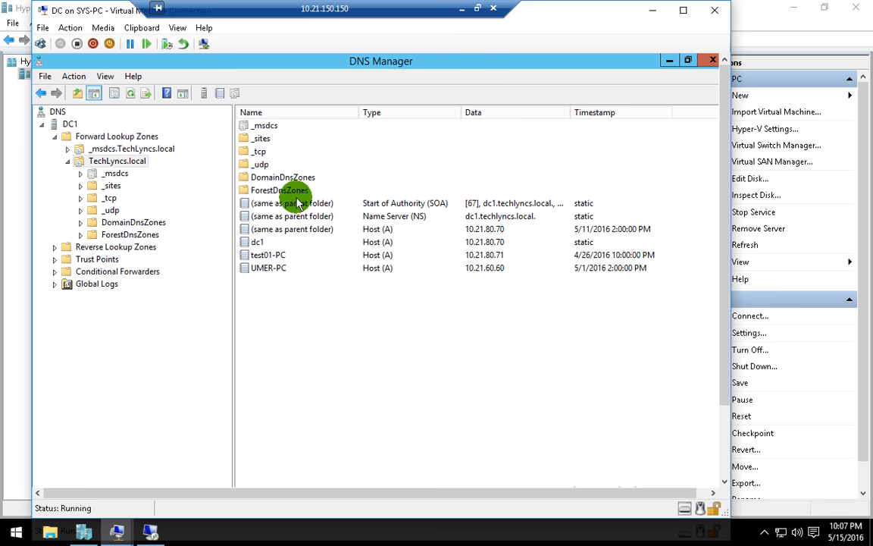
- Start a new host record in TechLyncs.local named abc with IP address 1.1.1.1
{"action": "right_click", "coordinate": [320, 278]}
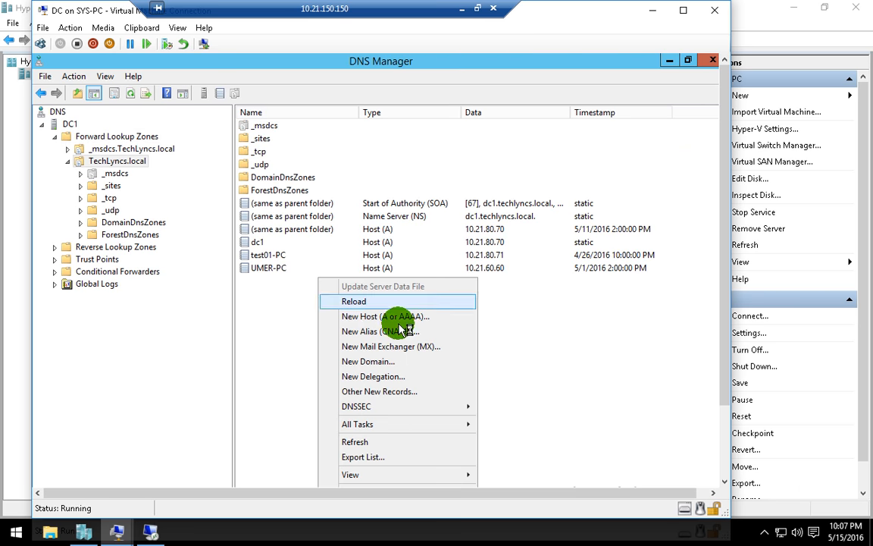
{"action": "left_click", "coordinate": [399, 317]}
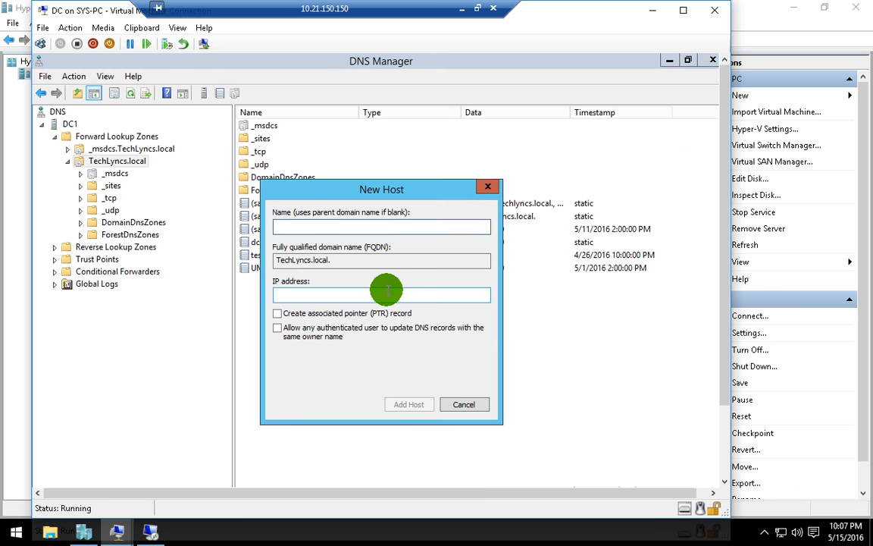
{"action": "type", "text": "abc"}
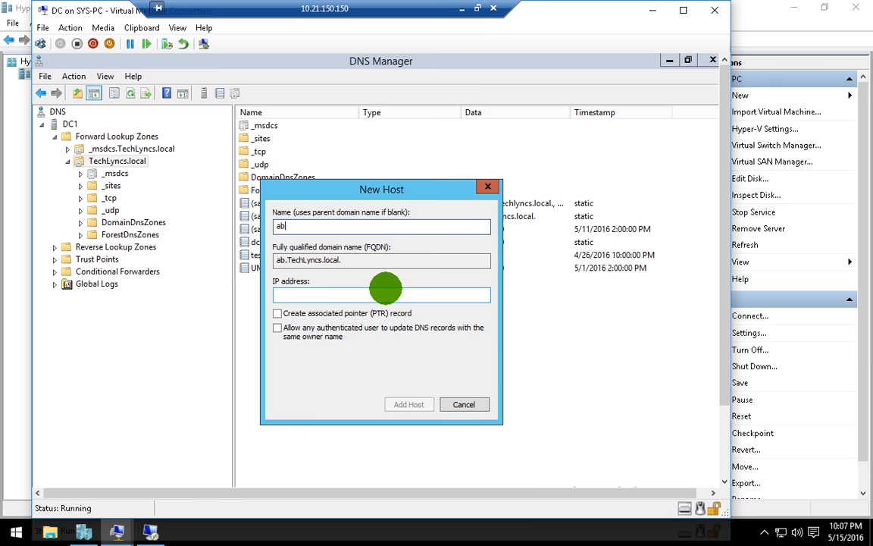
{"action": "left_click", "coordinate": [364, 295]}
{"action": "type", "text": "1.1.1.1"}
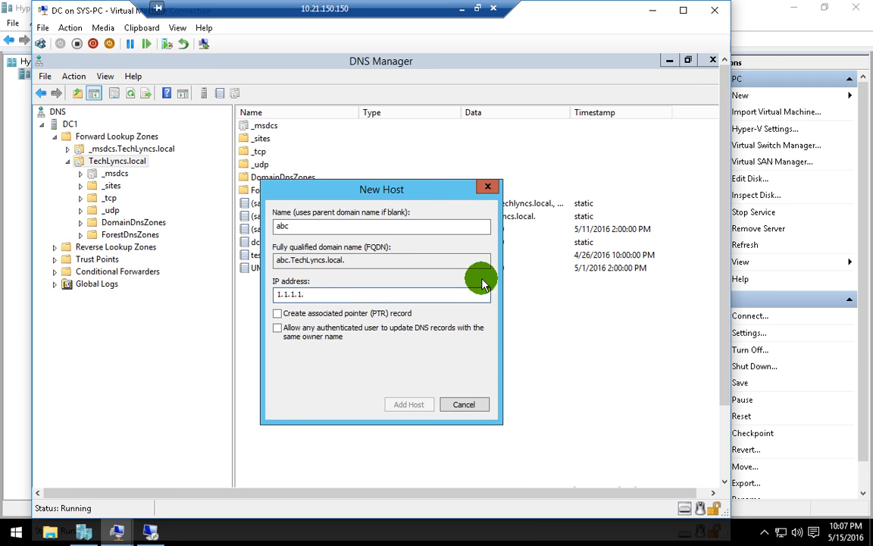
{"action": "type", "text": "."}
{"action": "key", "text": "BackSpace"}
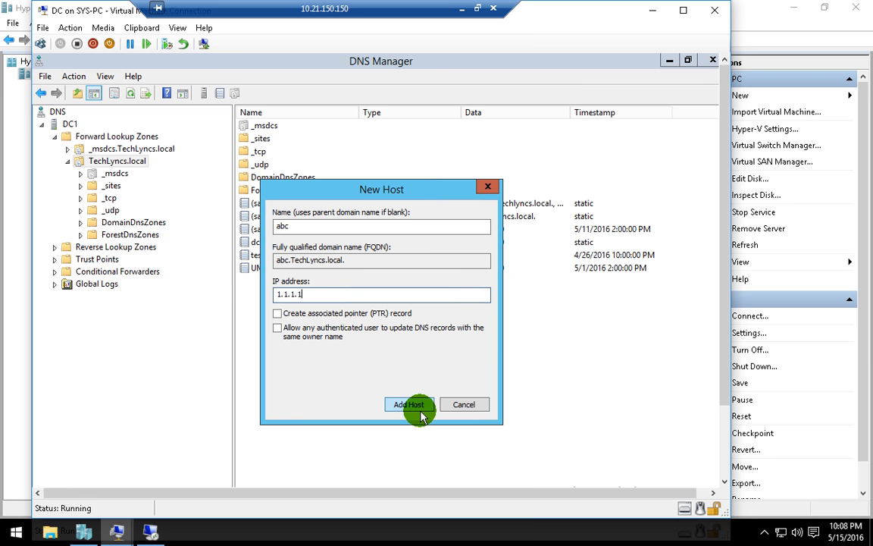
- Recheck the abc host name and 1.1.1.1 address entries in the New Host form
{"action": "left_click_drag", "start_coordinate": [328, 230], "coordinate": [256, 221]}
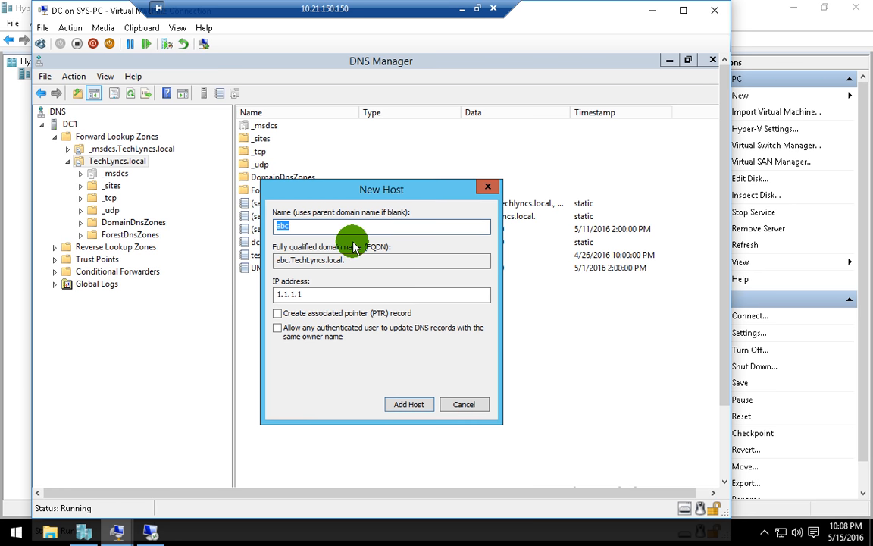
{"action": "left_click", "coordinate": [366, 290]}
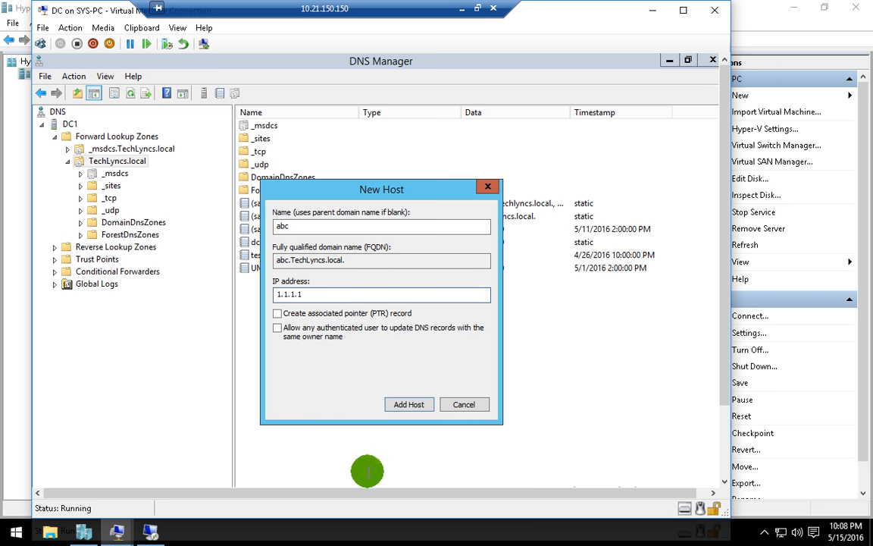
{"action": "left_click", "coordinate": [351, 226]}
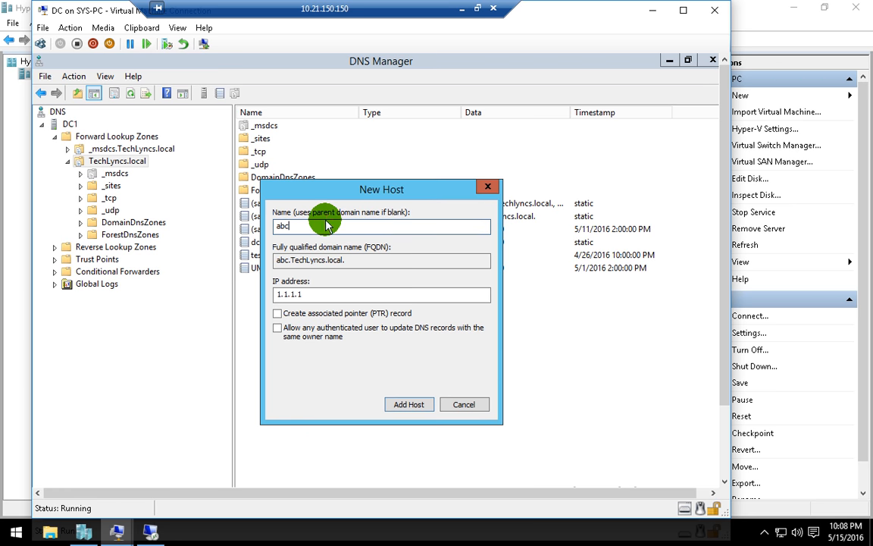
{"action": "double_click", "coordinate": [388, 226]}
{"action": "left_click", "coordinate": [388, 226]}
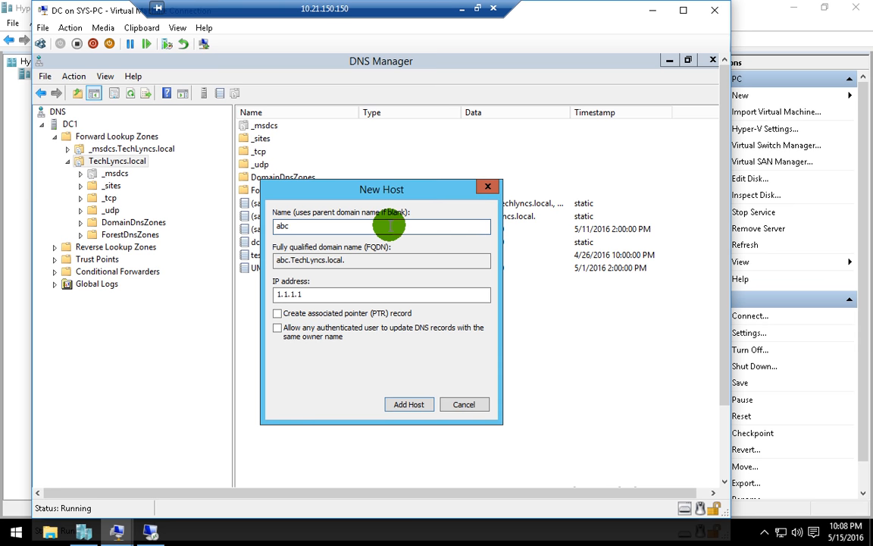
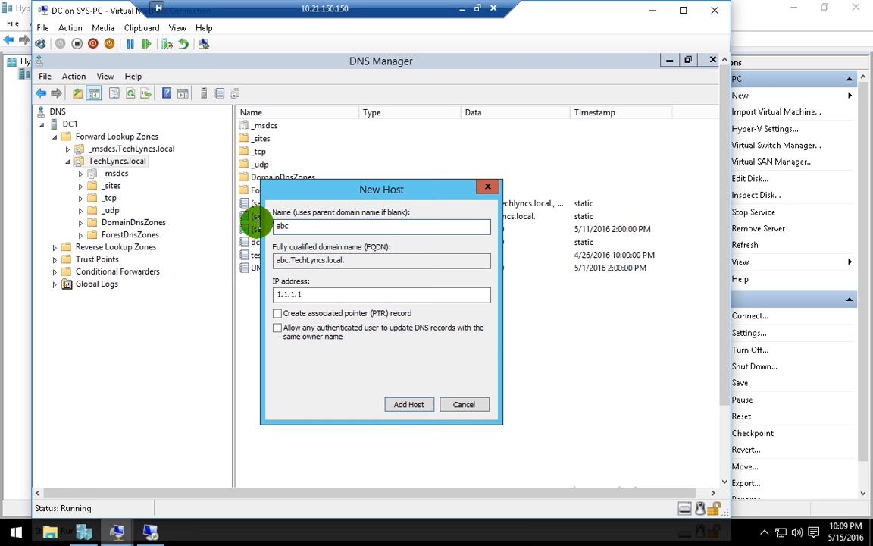
- Add host record abc at 1.1.1.1 to TechLyncs.local on DC1, then switch to the ADC session
{"action": "left_click_drag", "start_coordinate": [346, 260], "coordinate": [276, 254]}
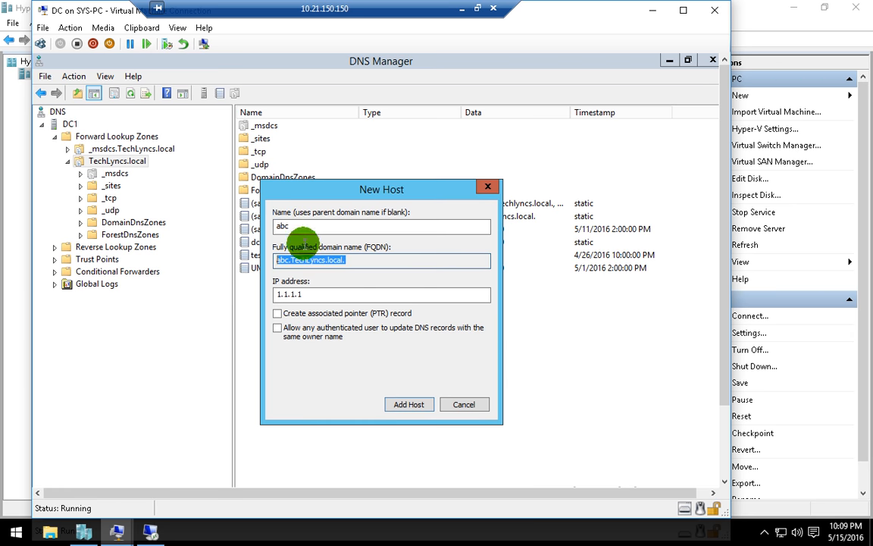
{"action": "left_click", "coordinate": [408, 402]}
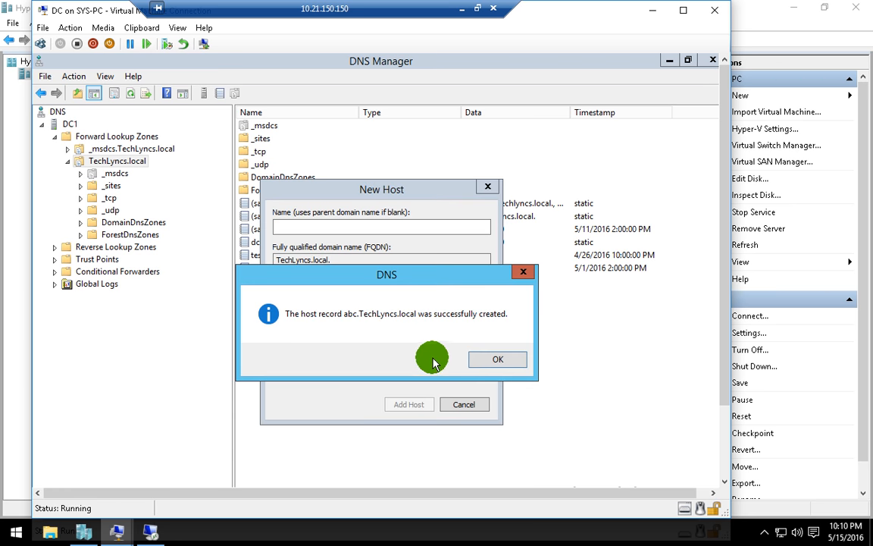
{"action": "left_click", "coordinate": [493, 361]}
{"action": "left_click", "coordinate": [464, 404]}
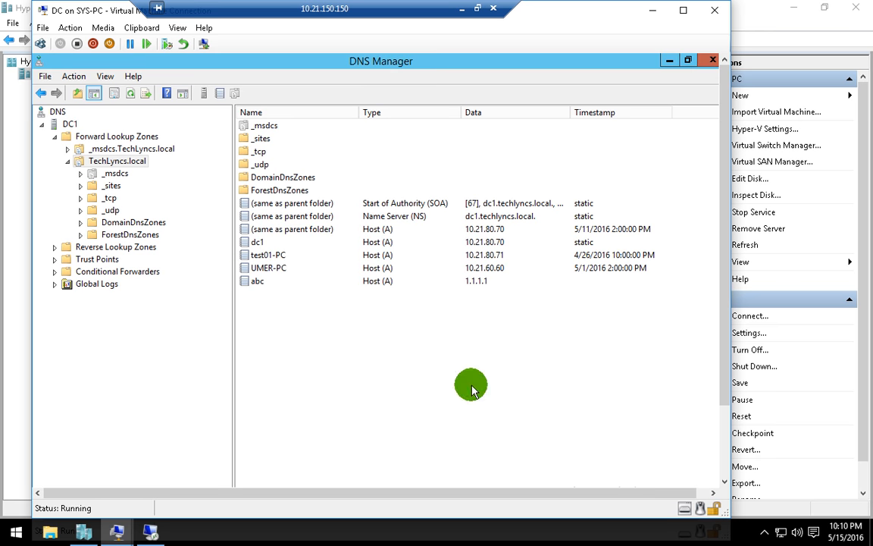
{"action": "left_click", "coordinate": [150, 531]}
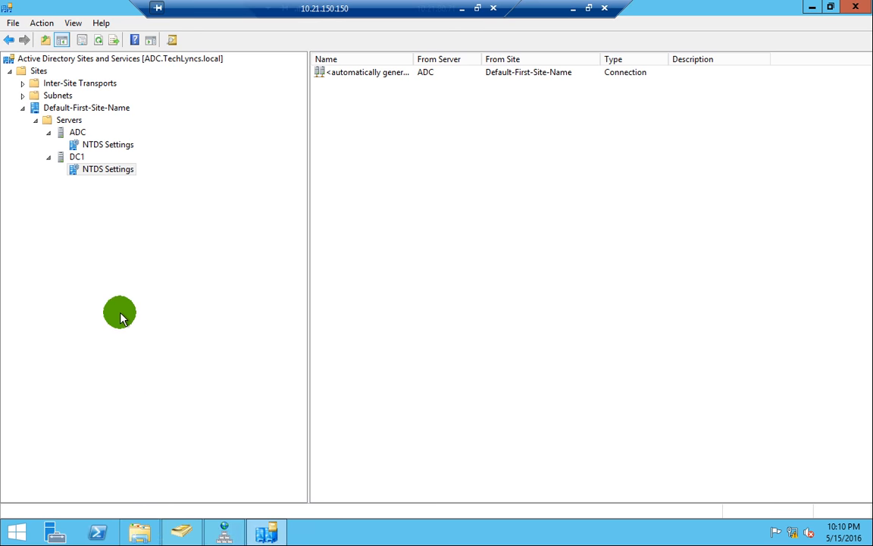
- Open DNS Manager on ADC, maximize it, and refresh the TechLyncs.local records twice to look for abc
{"action": "left_click", "coordinate": [344, 534]}
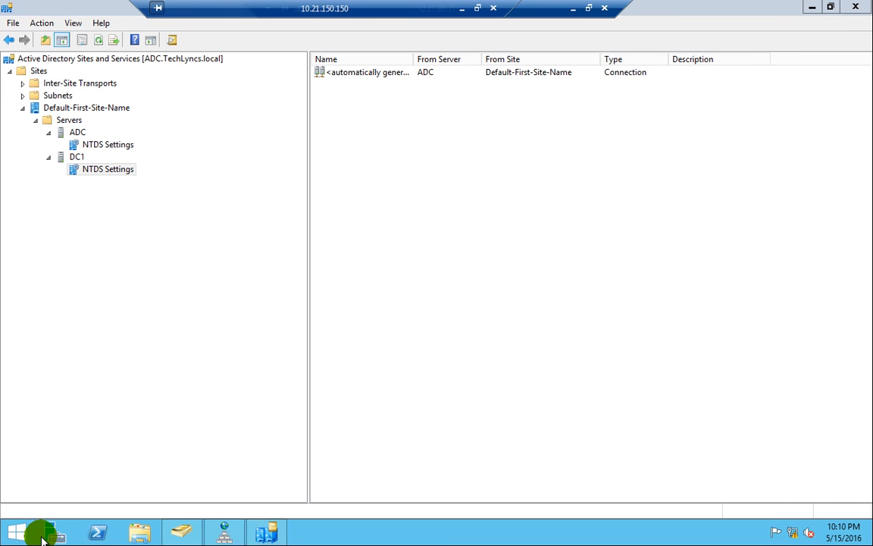
{"action": "left_click", "coordinate": [16, 537]}
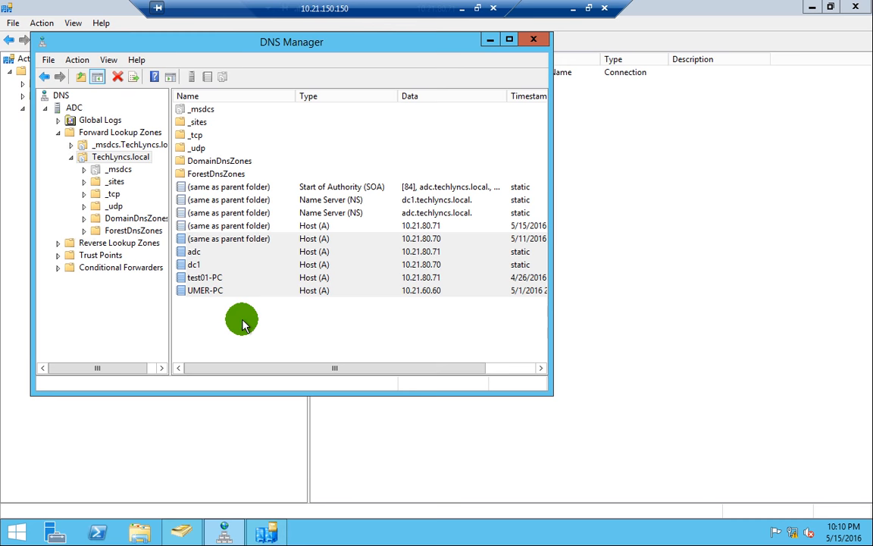
{"action": "left_click", "coordinate": [247, 309]}
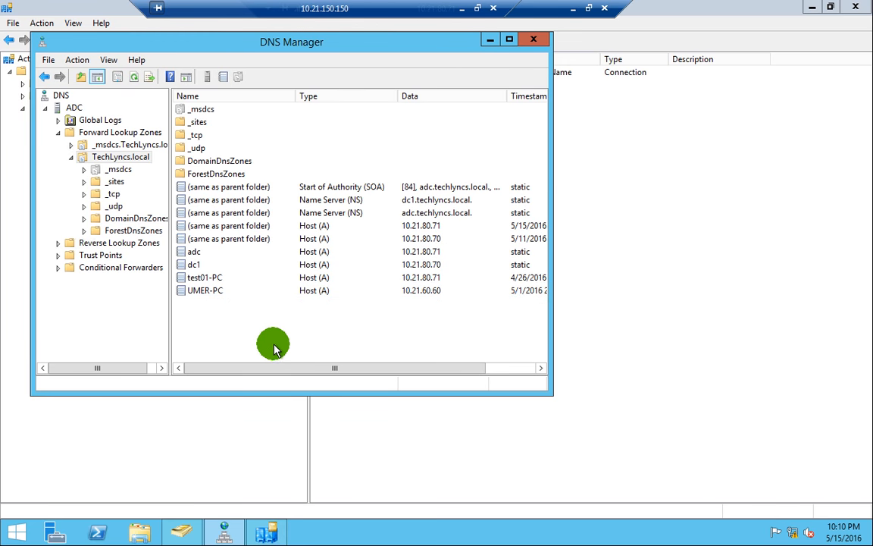
{"action": "right_click", "coordinate": [246, 328]}
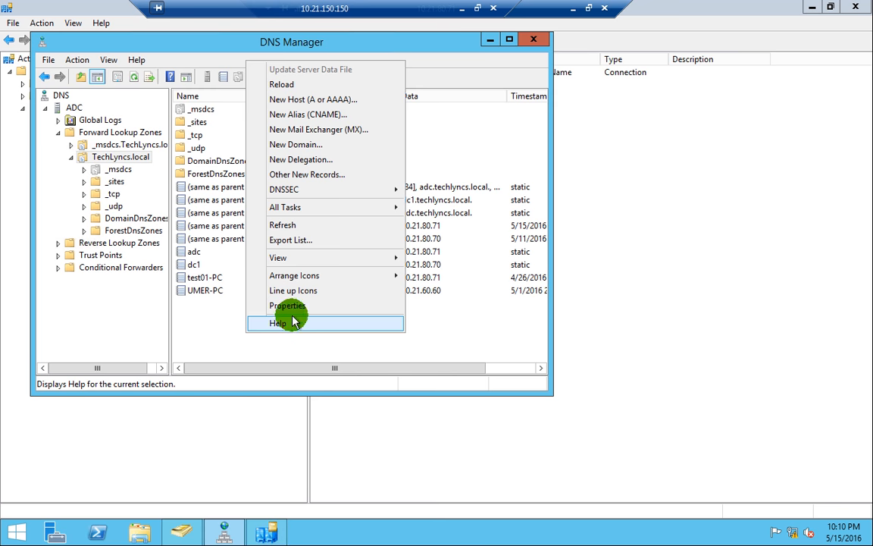
{"action": "left_click", "coordinate": [282, 225]}
{"action": "double_click", "coordinate": [313, 39]}
{"action": "right_click", "coordinate": [212, 379]}
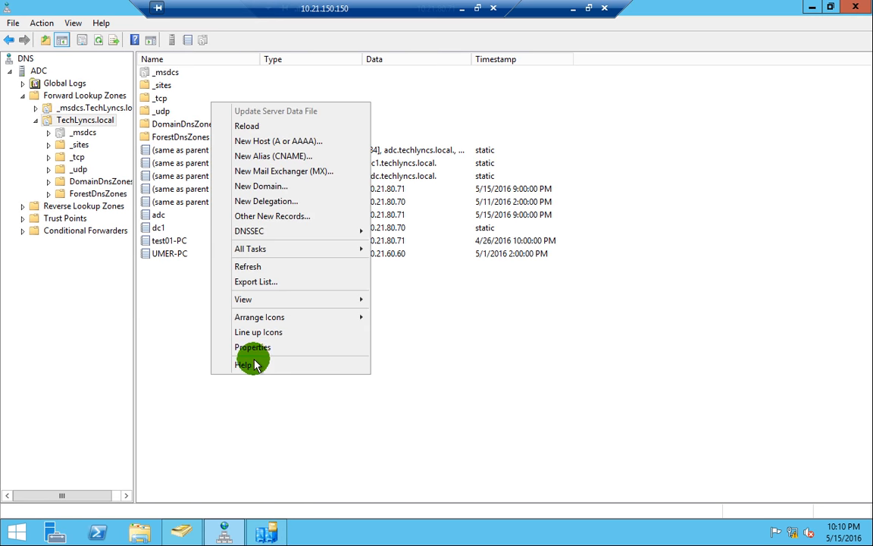
{"action": "left_click", "coordinate": [252, 267]}
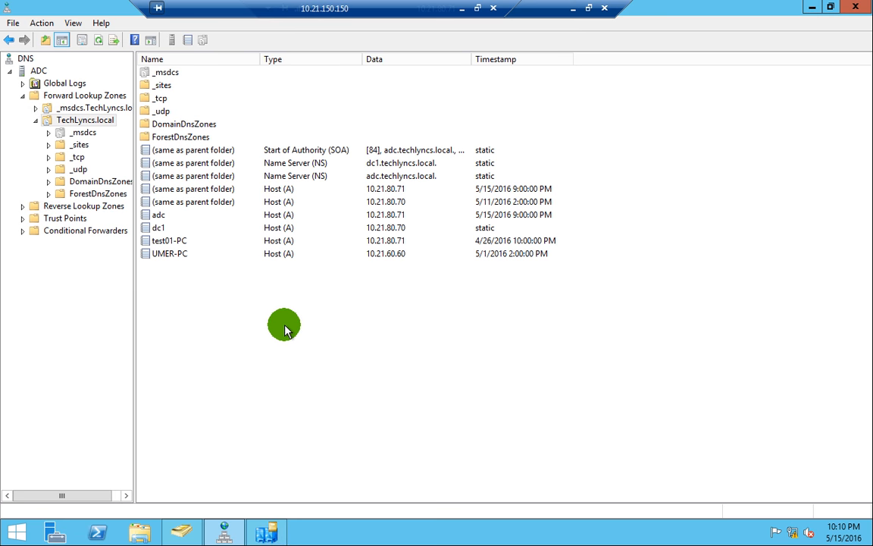
{"action": "right_click", "coordinate": [239, 297]}
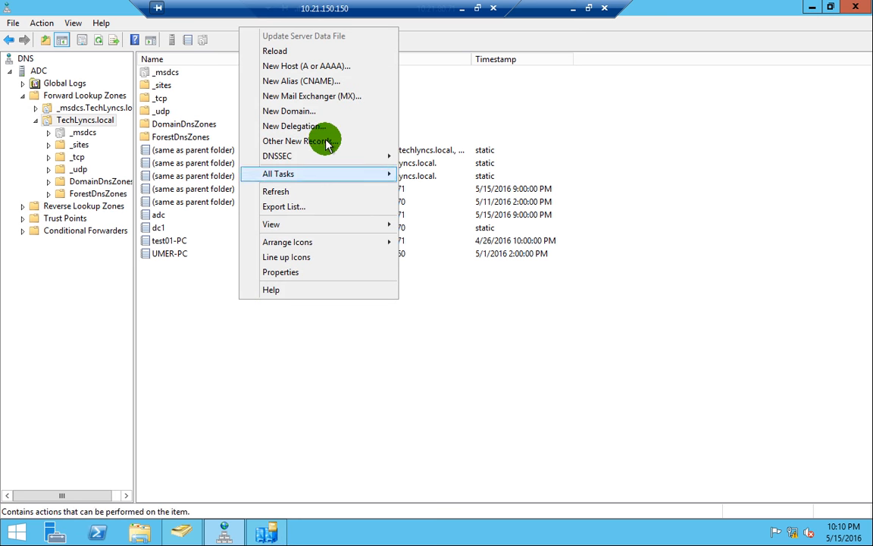
- Create host record xvz at 2.2.2.2 in TechLyncs.local on ADC, retrying after the error
{"action": "left_click", "coordinate": [326, 65]}
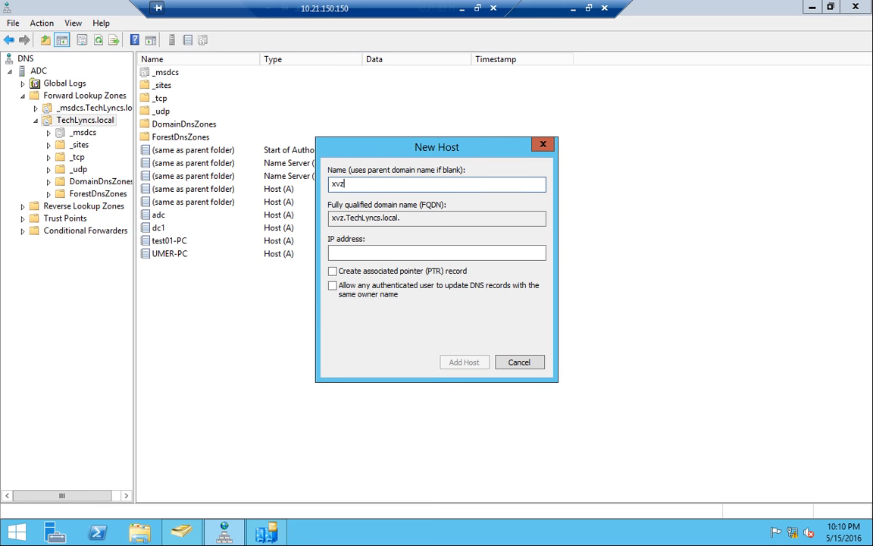
{"action": "left_click", "coordinate": [429, 247]}
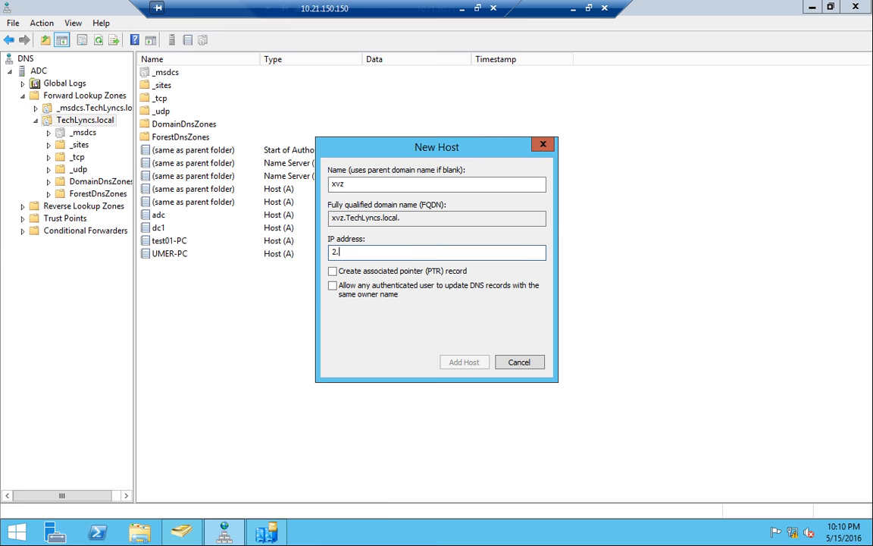
{"action": "left_click", "coordinate": [473, 363]}
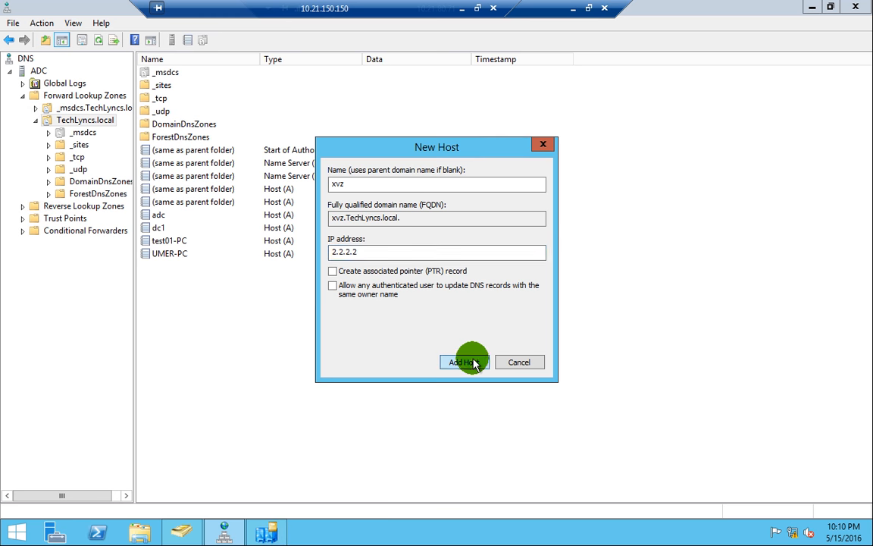
{"action": "left_click", "coordinate": [538, 317]}
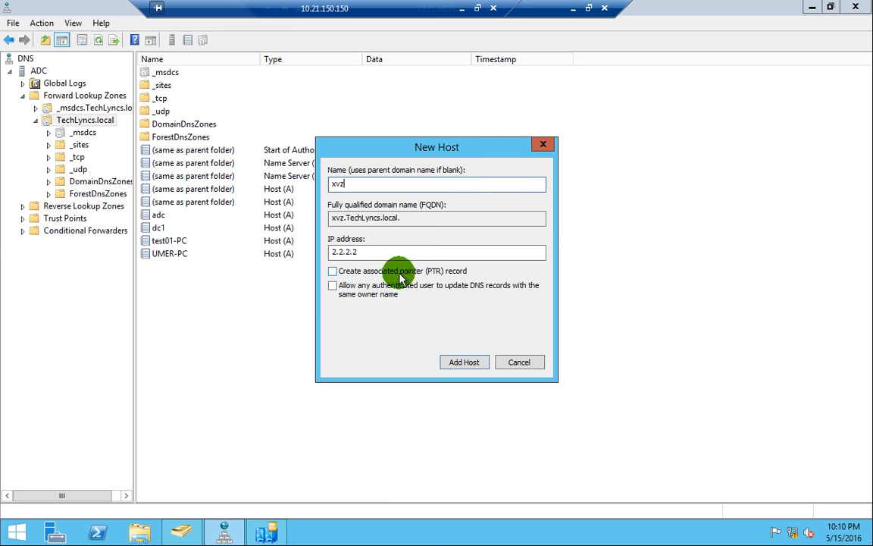
{"action": "left_click", "coordinate": [464, 362]}
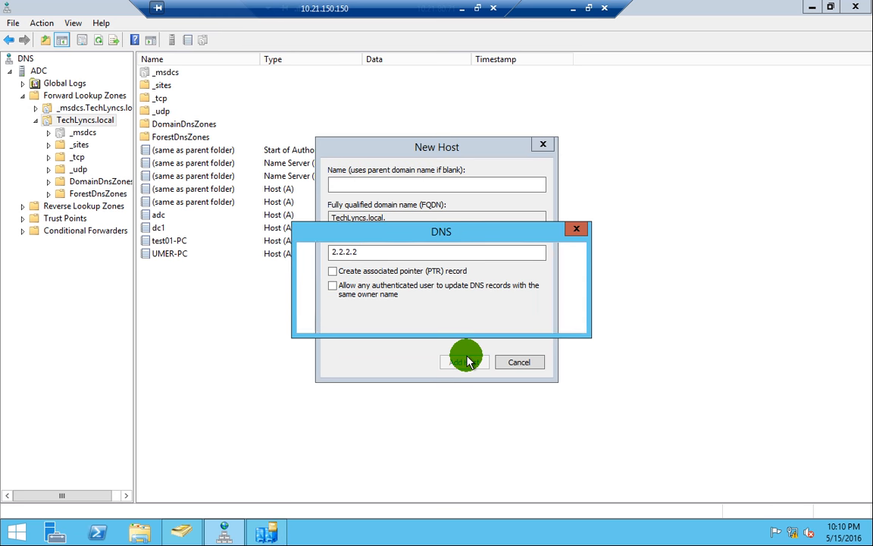
{"action": "key", "text": "Return"}
{"action": "left_click", "coordinate": [516, 362]}
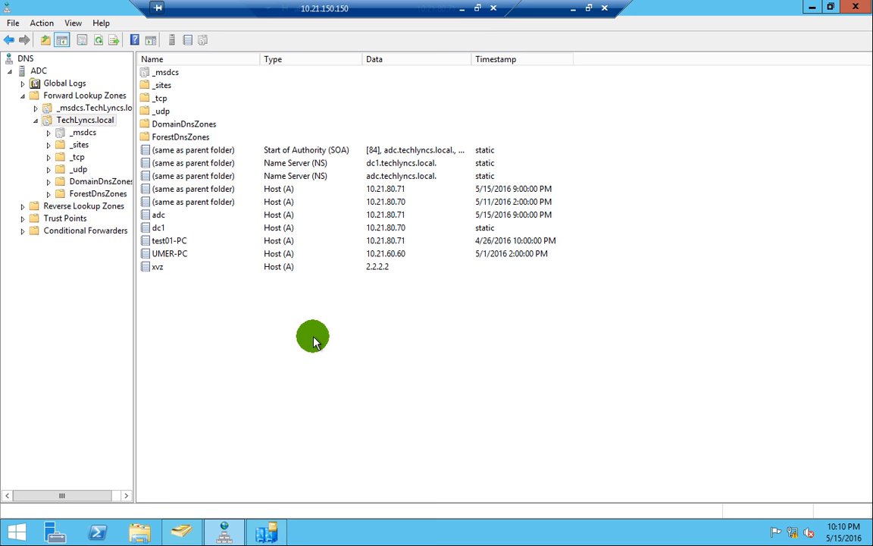
- Refresh the TechLyncs.local zone and close DNS Manager
{"action": "right_click", "coordinate": [313, 340]}
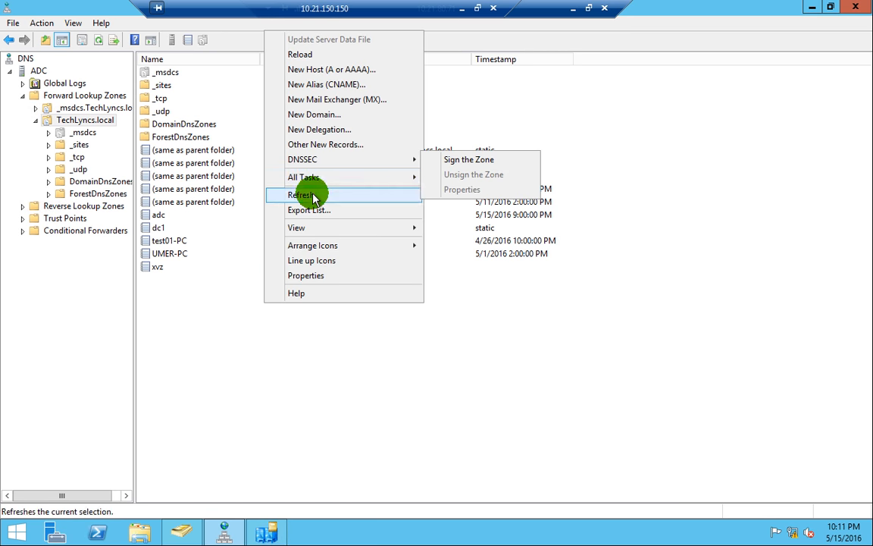
{"action": "left_click", "coordinate": [311, 194]}
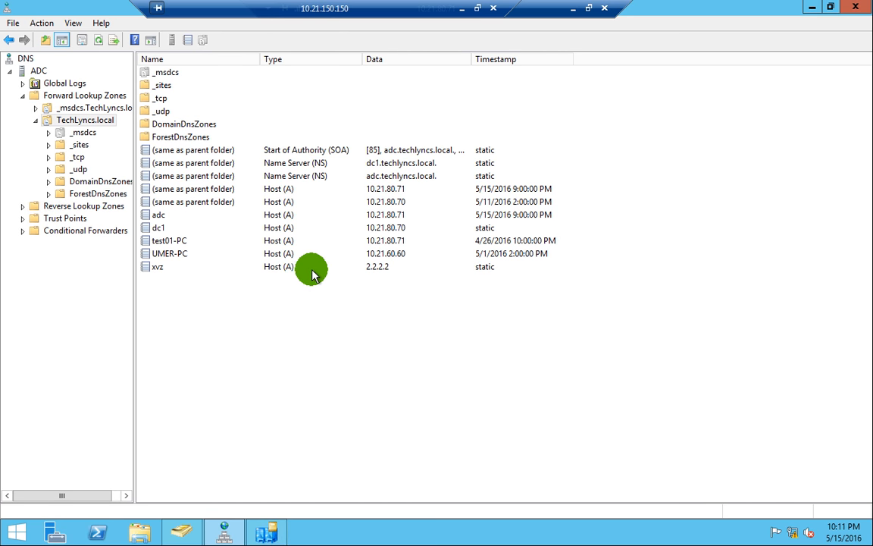
{"action": "left_click", "coordinate": [864, 8]}
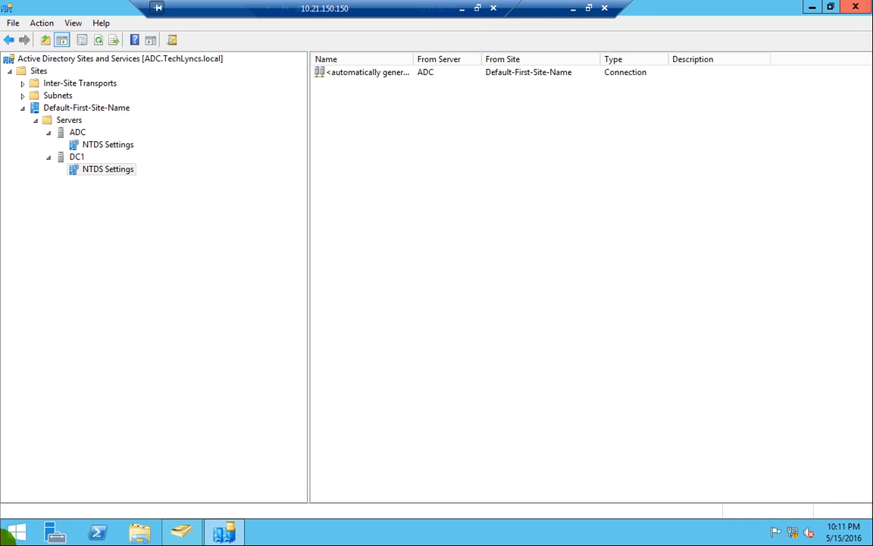
- Relaunch DNS Manager on ADC, reload TechLyncs.local showing xvz at 2.2.2.2, then exit full screen toward DC1
{"action": "left_click", "coordinate": [11, 537]}
{"action": "type", "text": "dns"}
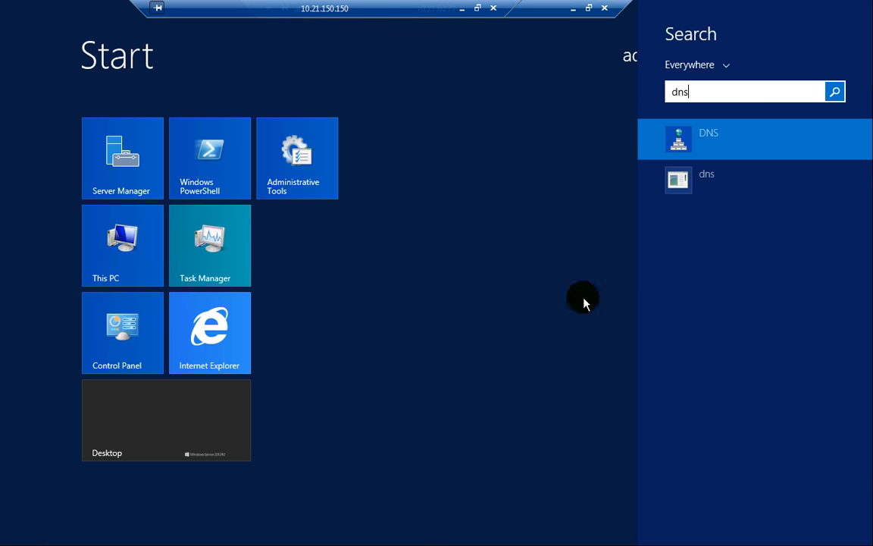
{"action": "left_click", "coordinate": [750, 150]}
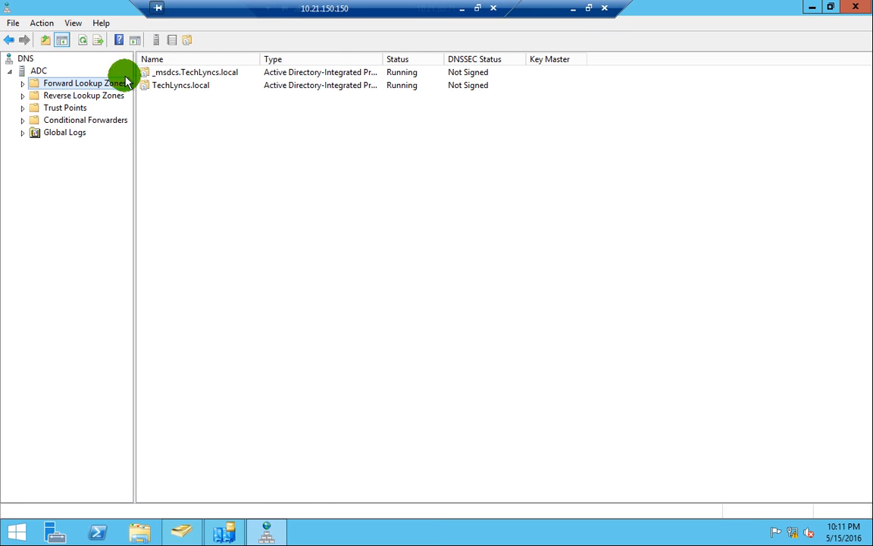
{"action": "double_click", "coordinate": [168, 85]}
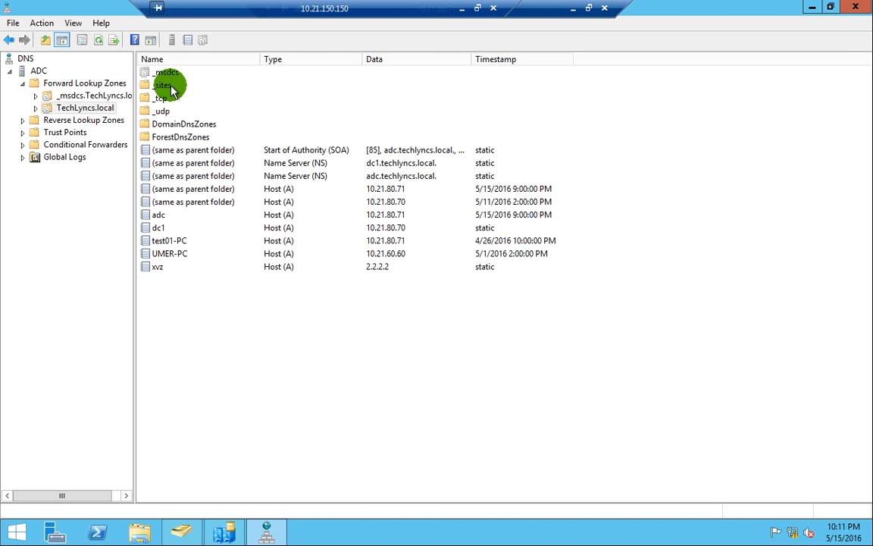
{"action": "right_click", "coordinate": [195, 294]}
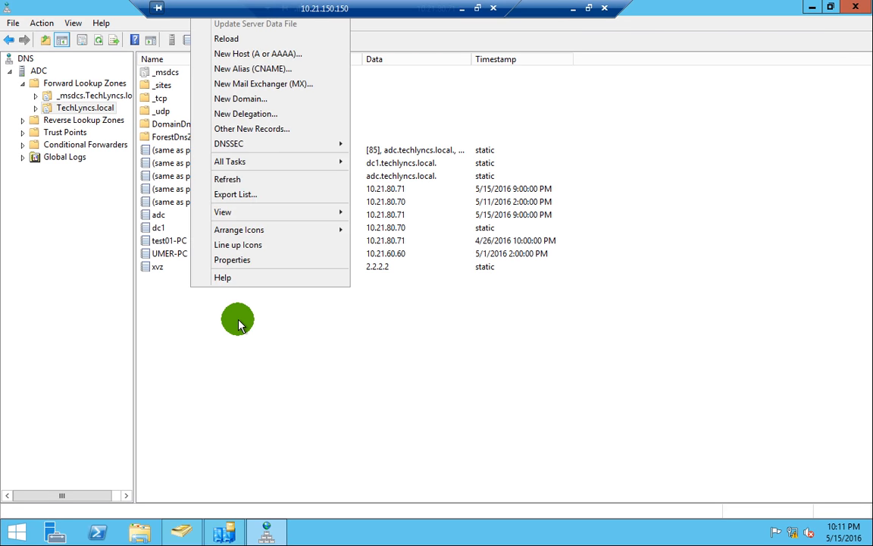
{"action": "left_click", "coordinate": [245, 182]}
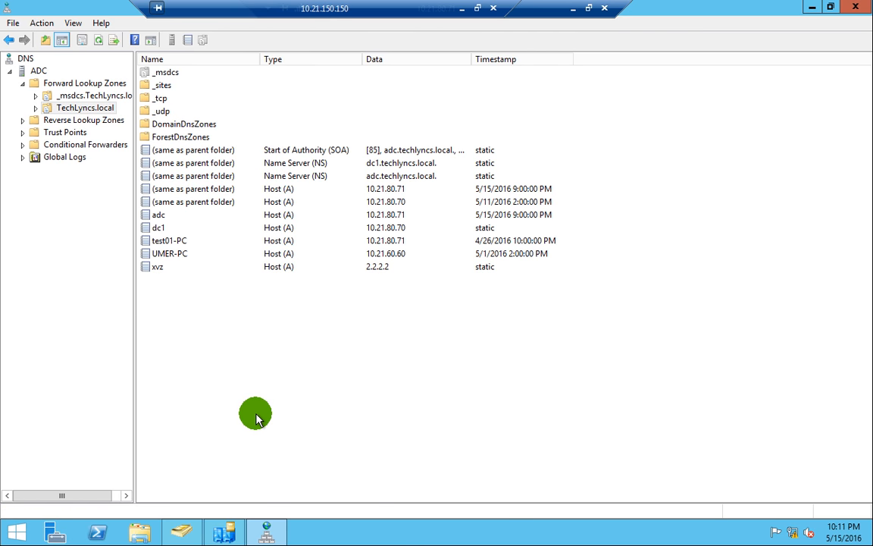
{"action": "left_click", "coordinate": [570, 13]}
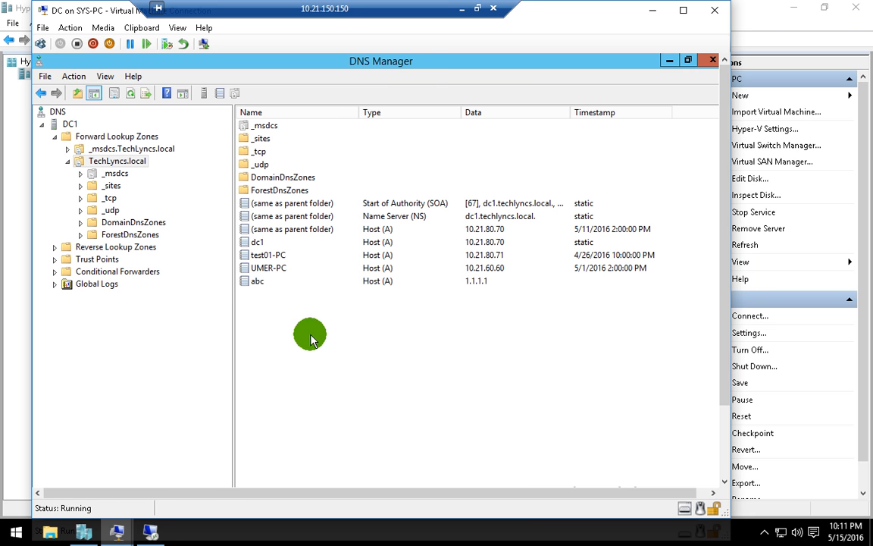
- Refresh DC1's TechLyncs.local records twice until the ADC host and adc name server appear
{"action": "right_click", "coordinate": [286, 323]}
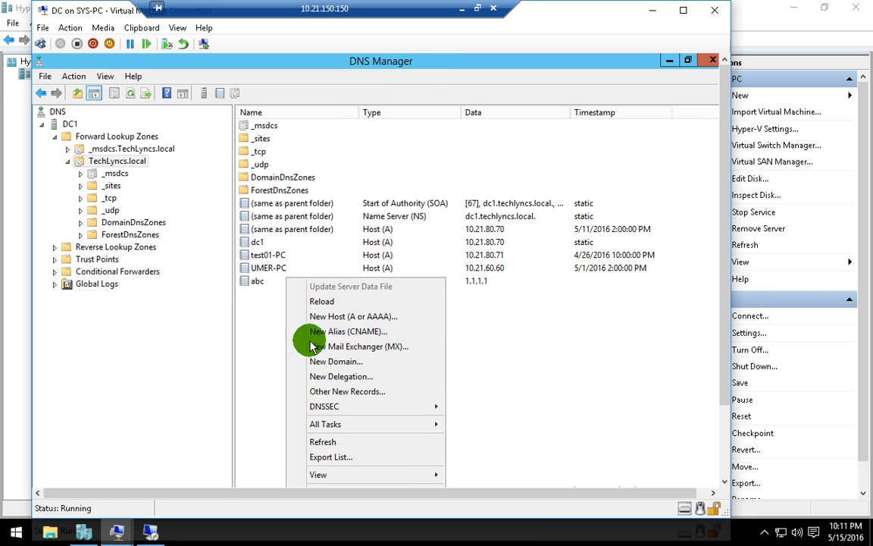
{"action": "left_click", "coordinate": [337, 445]}
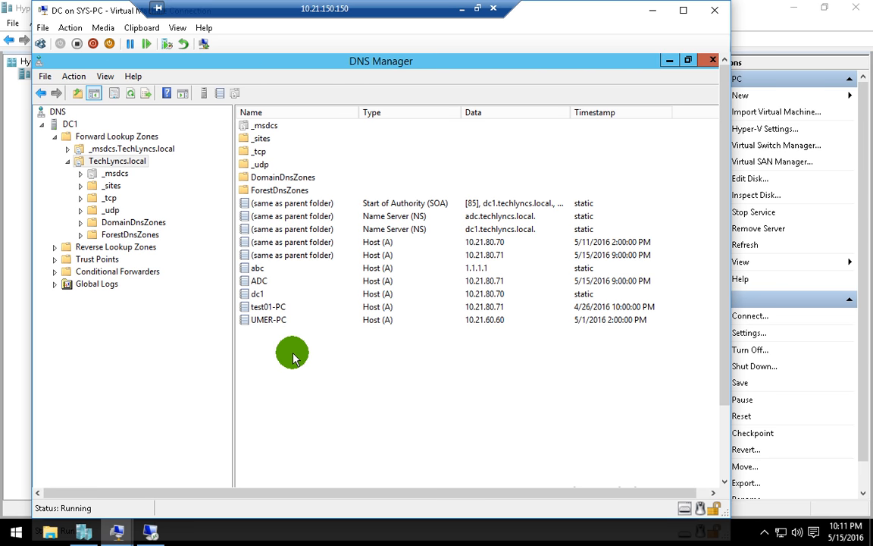
{"action": "right_click", "coordinate": [329, 396]}
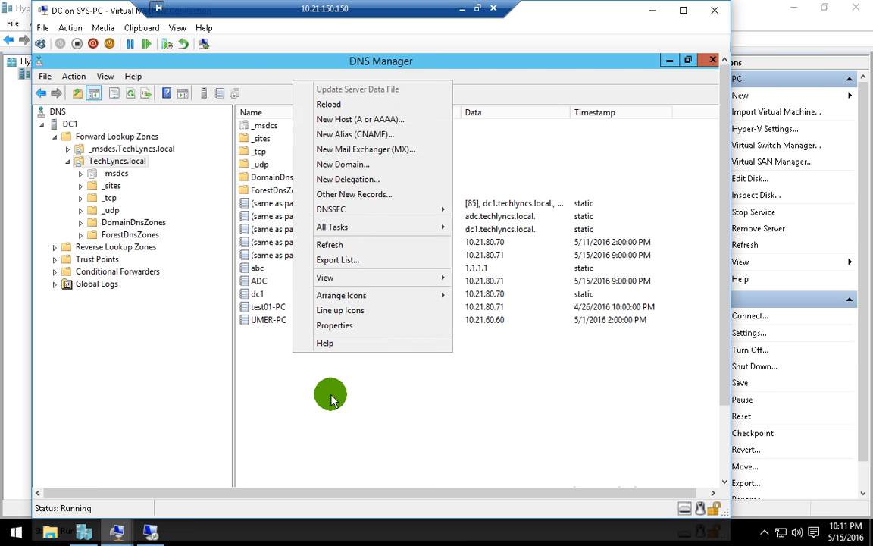
{"action": "left_click", "coordinate": [331, 246]}
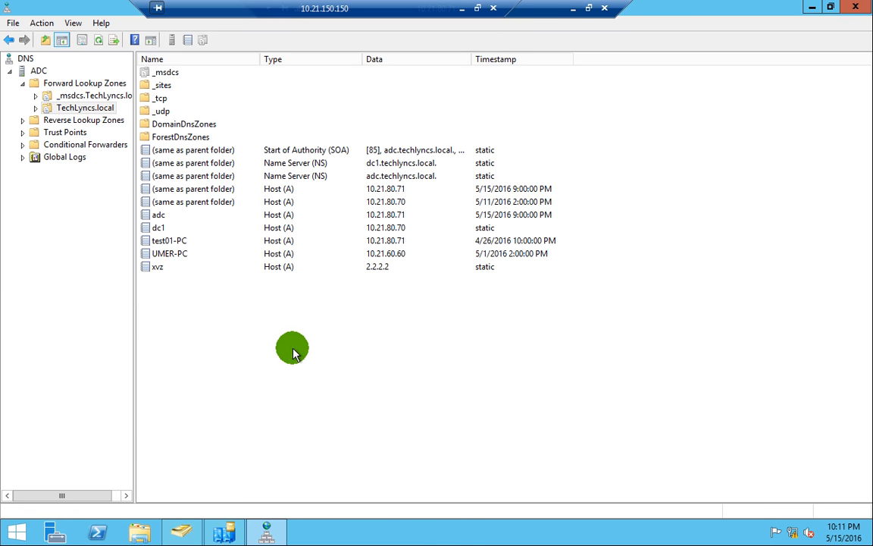
- Reload ADC's zone records, then force Replicate Now on DC1's connection from ADC
{"action": "right_click", "coordinate": [258, 319]}
{"action": "left_click", "coordinate": [307, 212]}
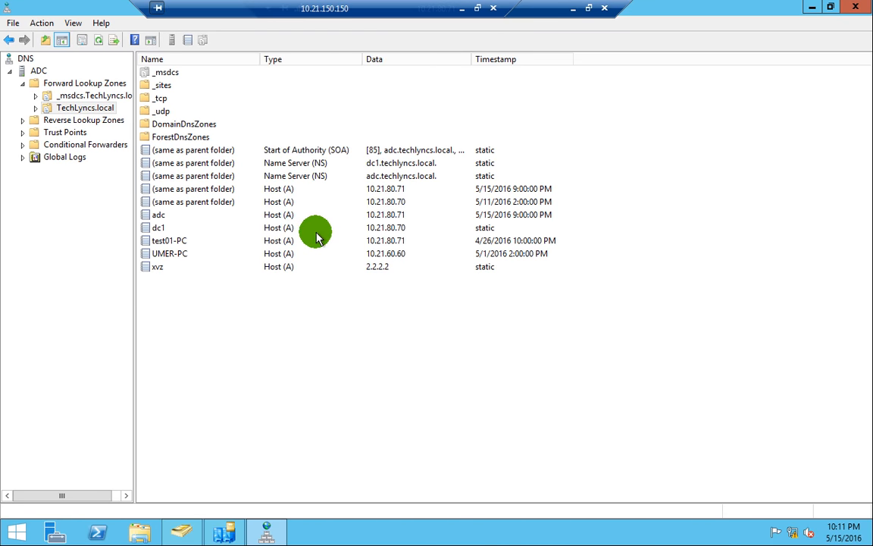
{"action": "left_click", "coordinate": [237, 528]}
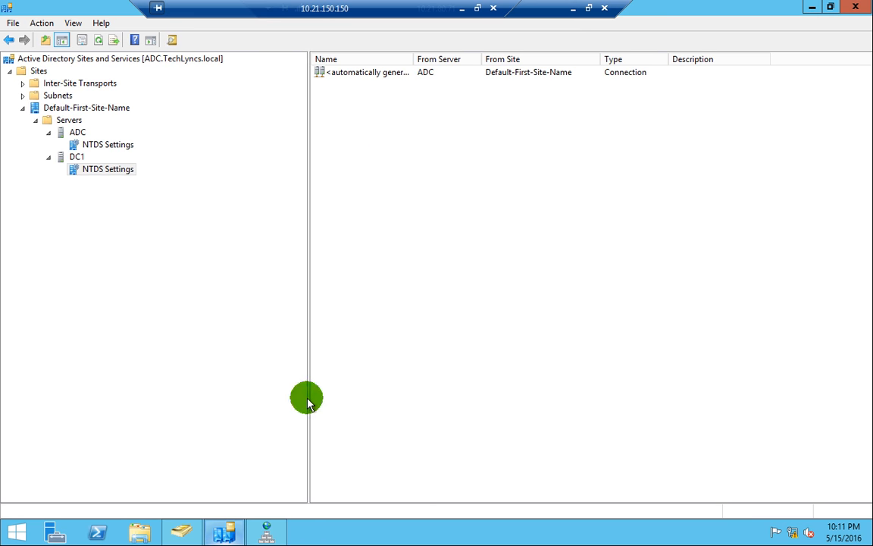
{"action": "left_click", "coordinate": [351, 75]}
{"action": "right_click", "coordinate": [353, 77]}
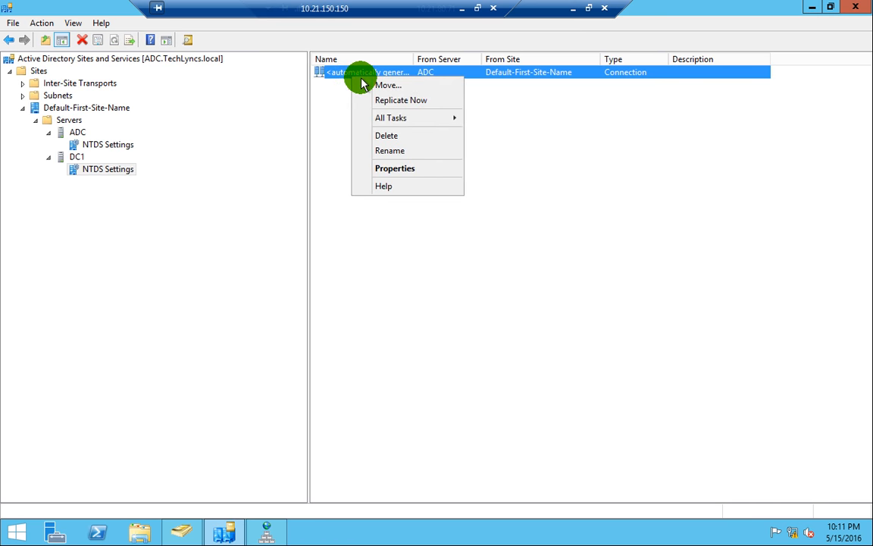
{"action": "left_click", "coordinate": [399, 99]}
{"action": "left_click", "coordinate": [557, 316]}
- Force Replicate Now on ADC's NTDS Settings connection from DC1
{"action": "left_click", "coordinate": [68, 131]}
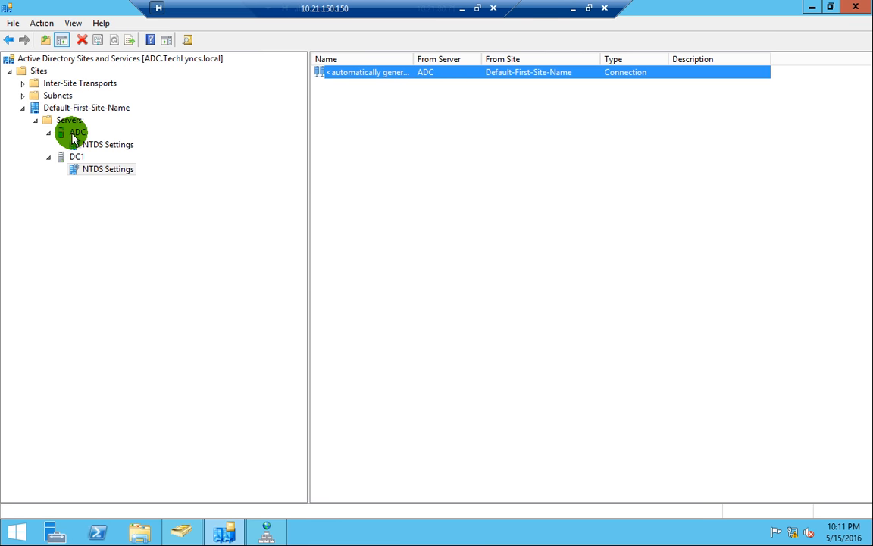
{"action": "right_click", "coordinate": [402, 78]}
{"action": "double_click", "coordinate": [370, 78]}
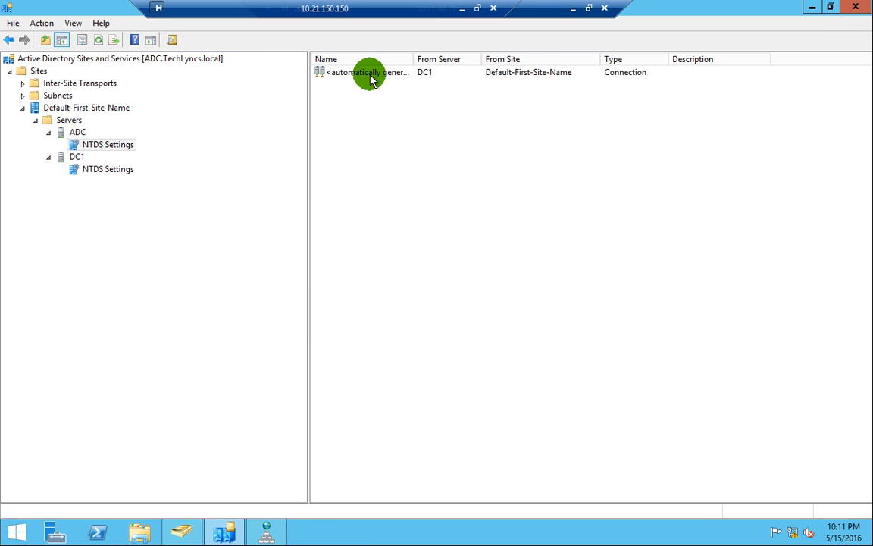
{"action": "right_click", "coordinate": [370, 78]}
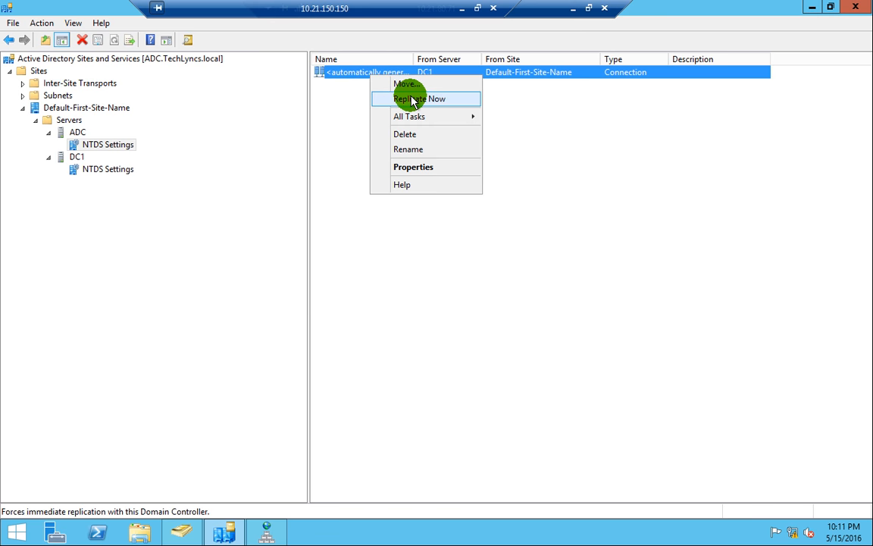
{"action": "left_click", "coordinate": [418, 99]}
{"action": "left_click", "coordinate": [552, 314]}
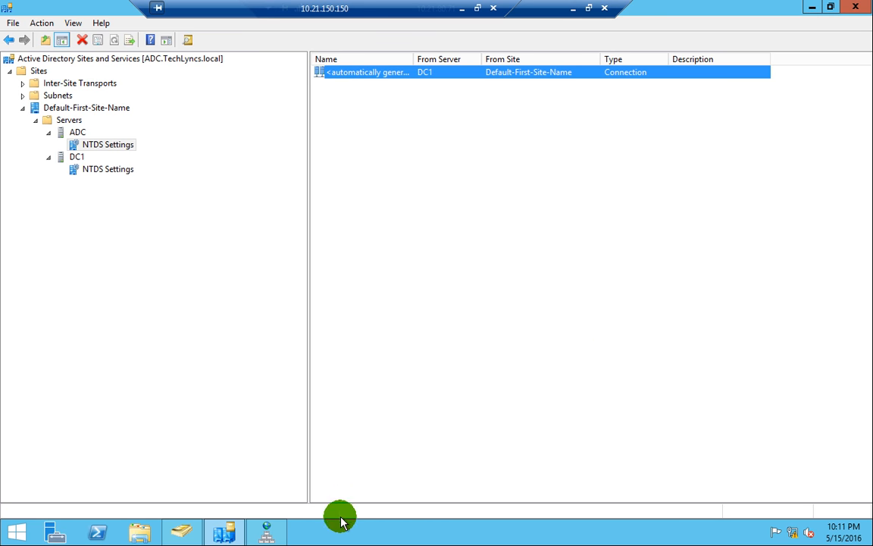
{"action": "left_click", "coordinate": [266, 530]}
- Refresh ADC's TechLyncs.local records twice, then close DNS Manager
{"action": "right_click", "coordinate": [275, 310]}
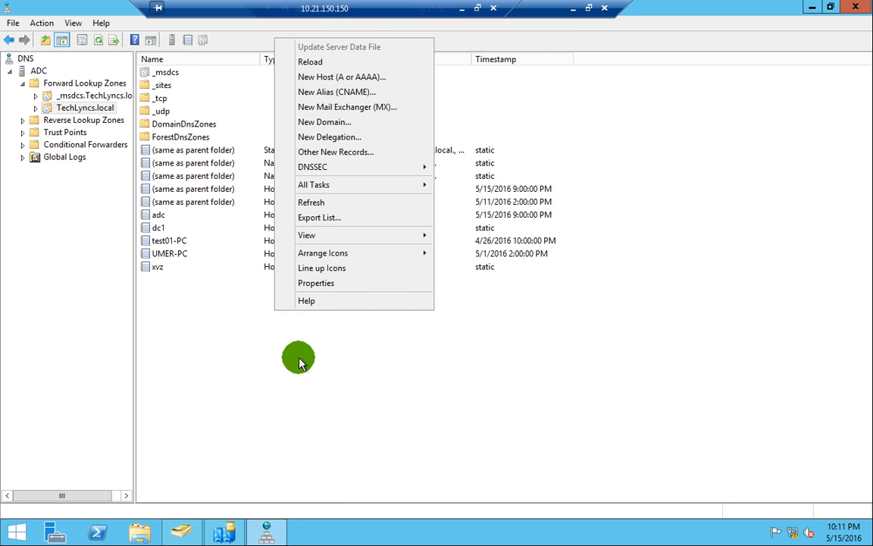
{"action": "left_click", "coordinate": [316, 202]}
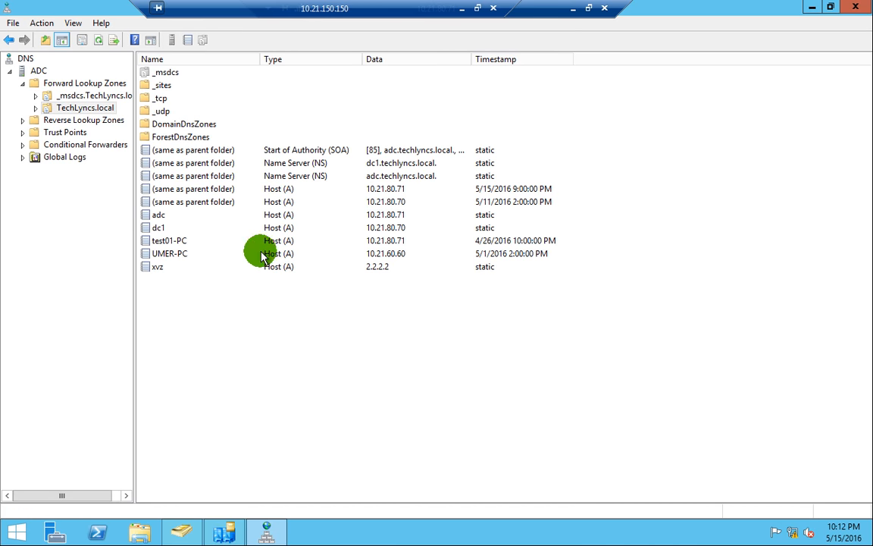
{"action": "right_click", "coordinate": [193, 292]}
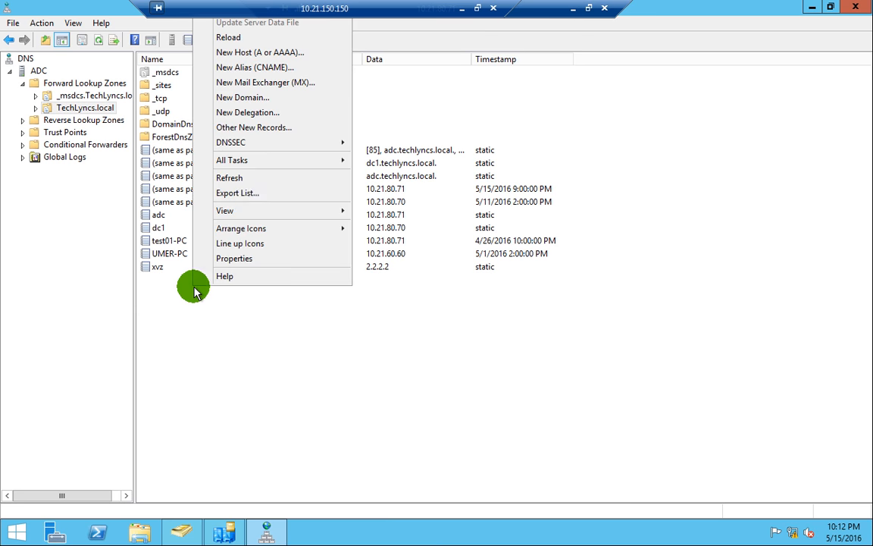
{"action": "left_click", "coordinate": [249, 179]}
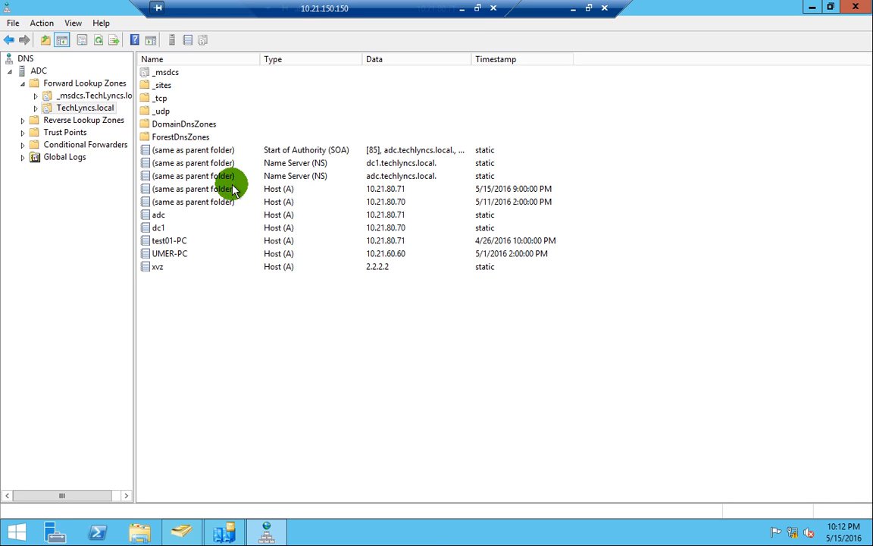
{"action": "left_click", "coordinate": [857, 13]}
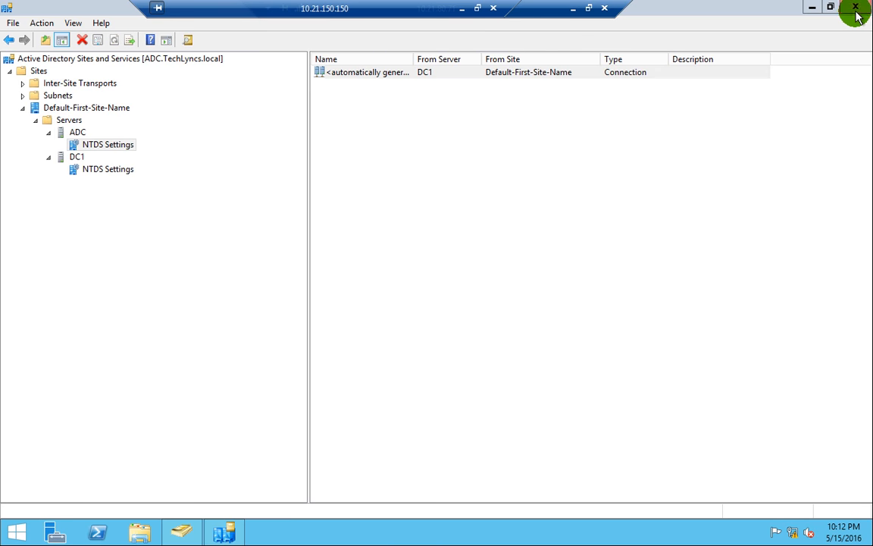
- Relaunch DNS Manager via a 'dns' search and refresh TechLyncs.local twice, now listing xvz
{"action": "left_click", "coordinate": [3, 538]}
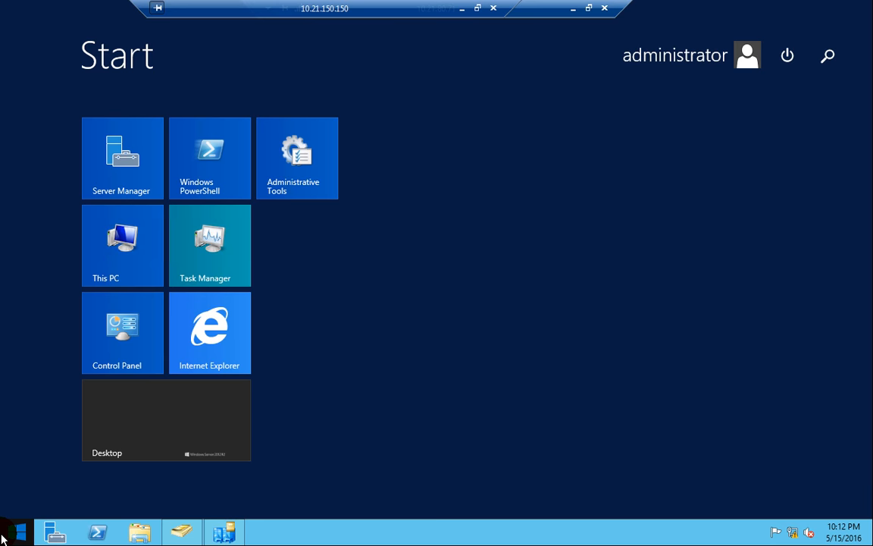
{"action": "type", "text": "dns"}
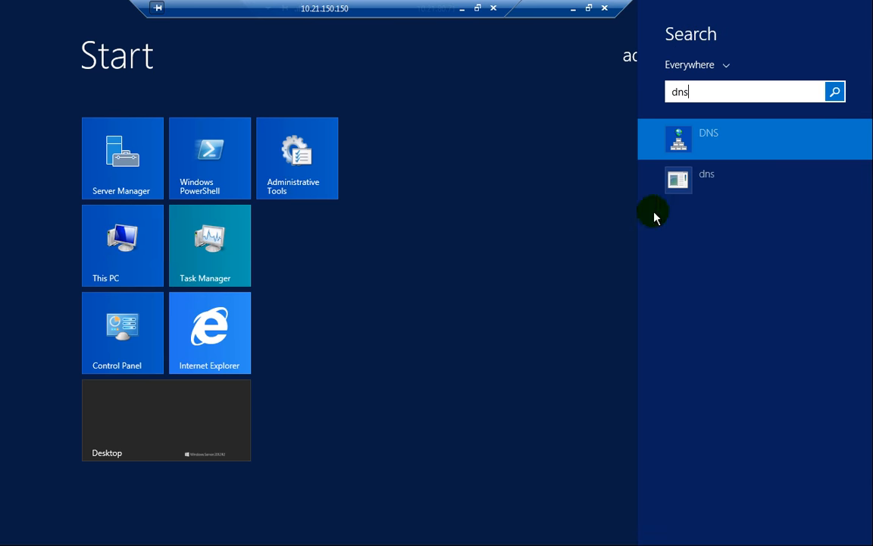
{"action": "left_click", "coordinate": [705, 137]}
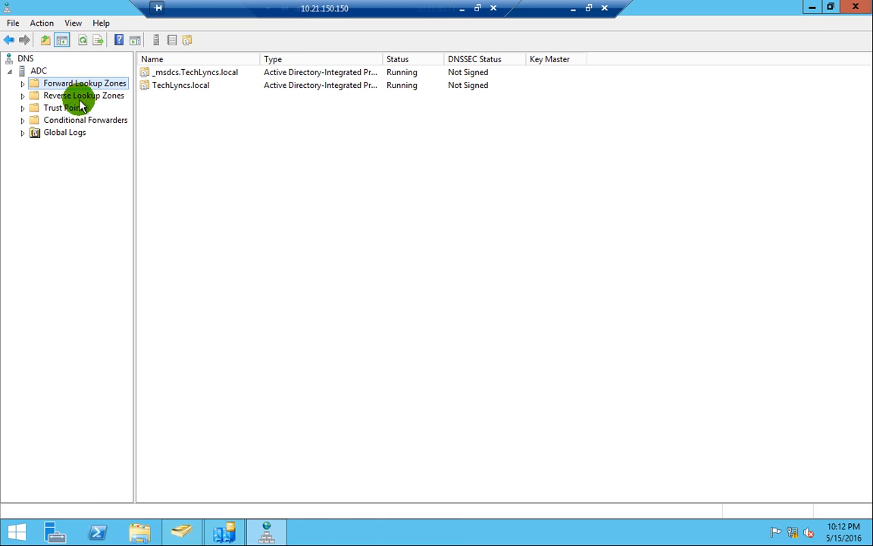
{"action": "double_click", "coordinate": [182, 86]}
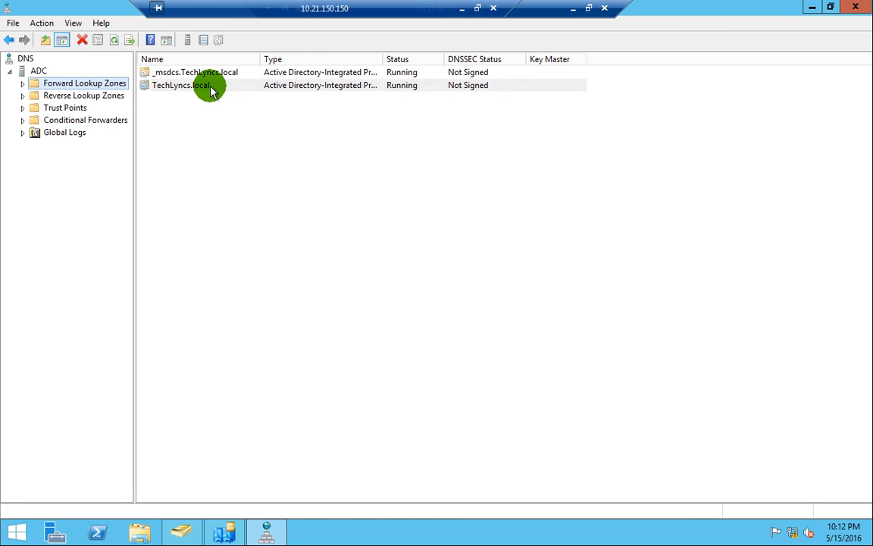
{"action": "right_click", "coordinate": [189, 294]}
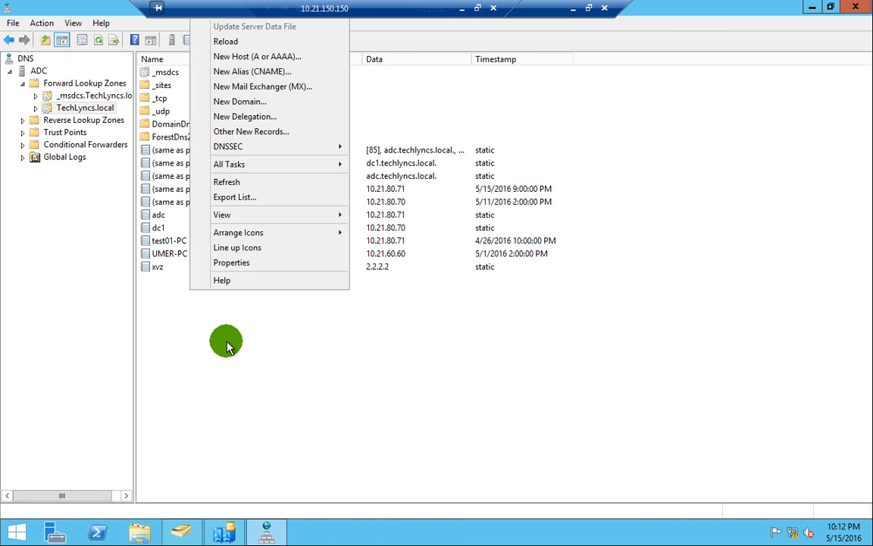
{"action": "left_click", "coordinate": [237, 182]}
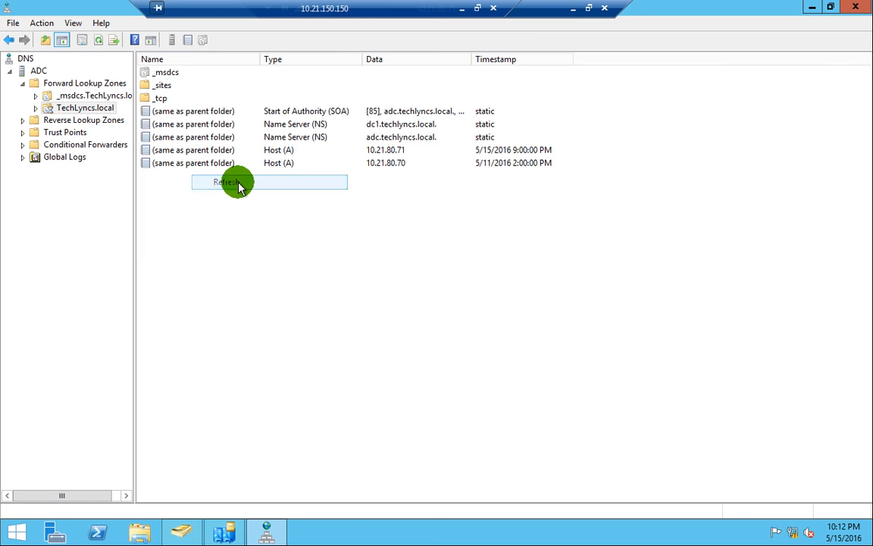
{"action": "right_click", "coordinate": [202, 293]}
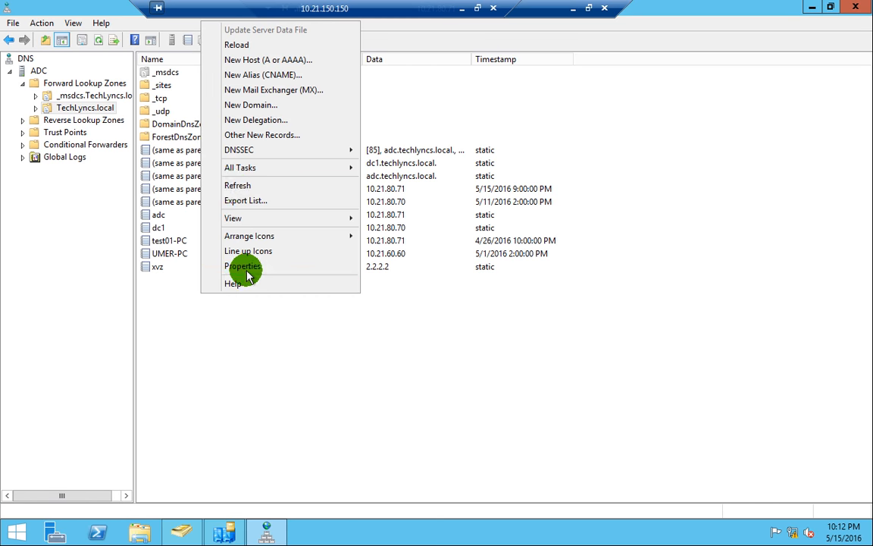
{"action": "left_click", "coordinate": [234, 187]}
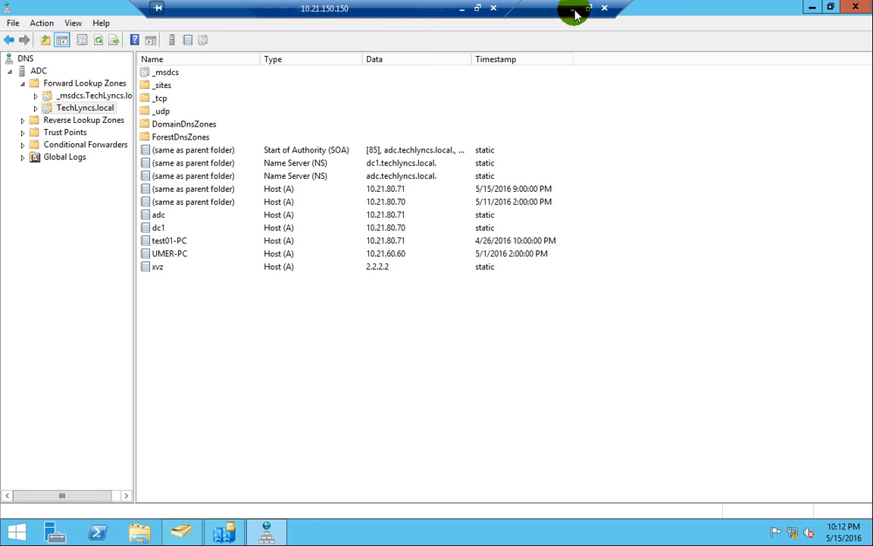
- On DC1, reload the TechLyncs.local records twice to check for xvz
{"action": "left_click", "coordinate": [574, 9]}
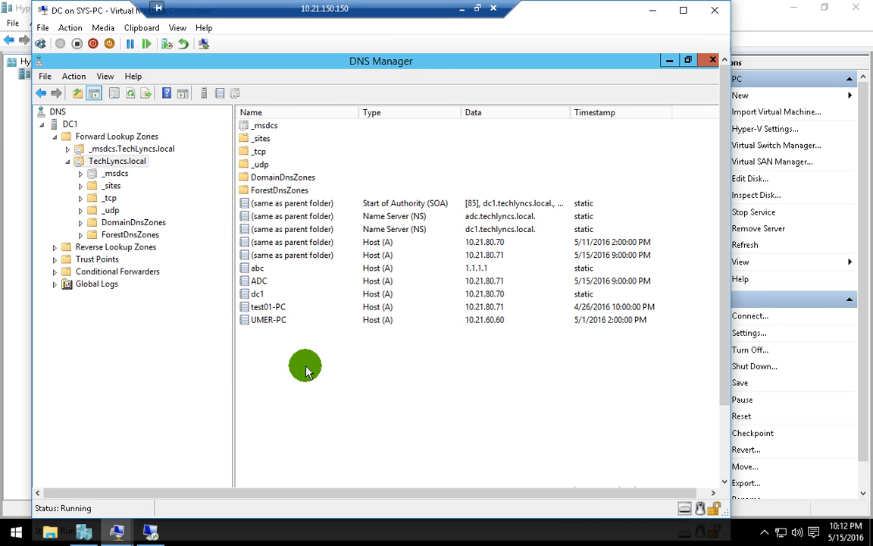
{"action": "right_click", "coordinate": [271, 335]}
{"action": "left_click", "coordinate": [321, 312]}
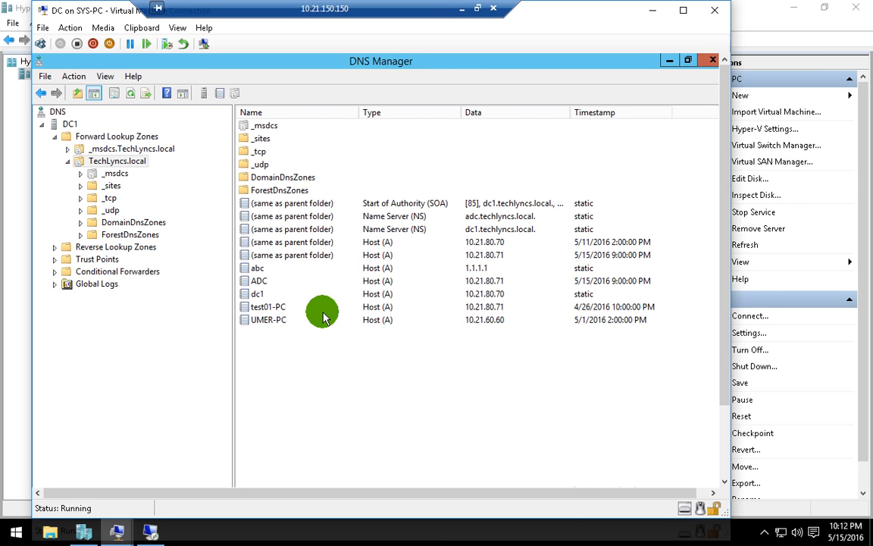
{"action": "right_click", "coordinate": [356, 322]}
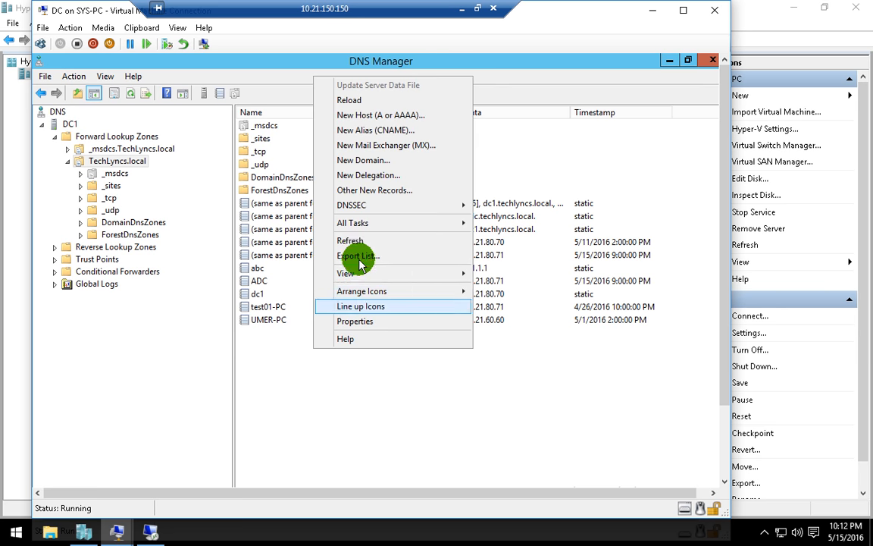
{"action": "left_click", "coordinate": [362, 241]}
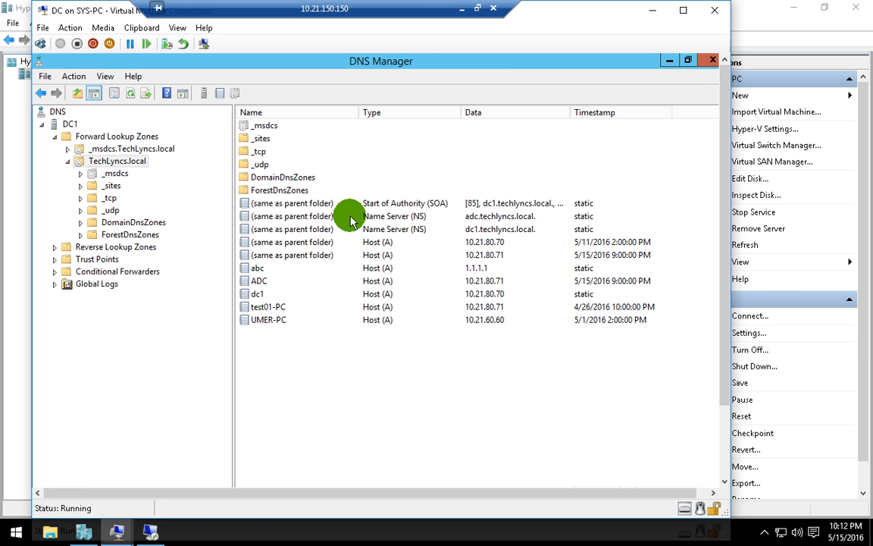
- Maximize the DC1 VM window and select the abc (1.1.1.1) and xvz (2.2.2.2) records
{"action": "left_click", "coordinate": [478, 11]}
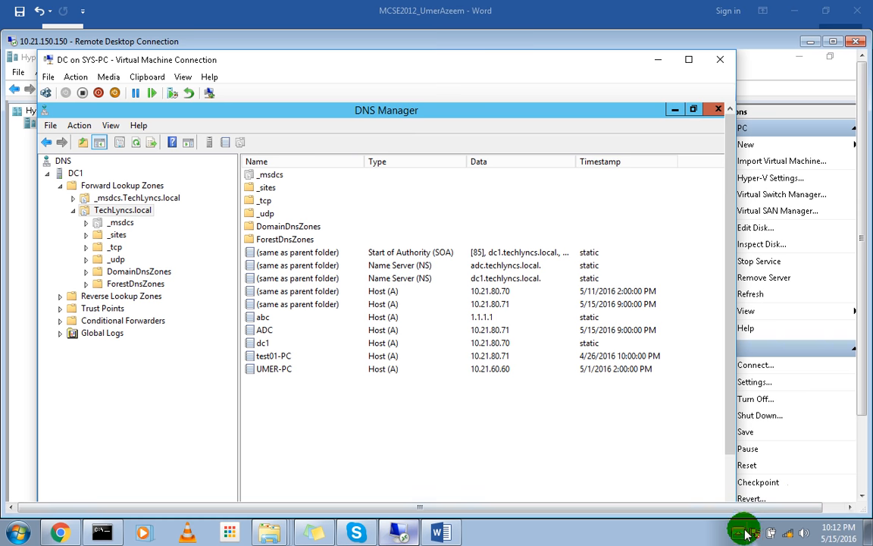
{"action": "left_click", "coordinate": [739, 532]}
{"action": "left_click", "coordinate": [758, 451]}
{"action": "left_click", "coordinate": [775, 462]}
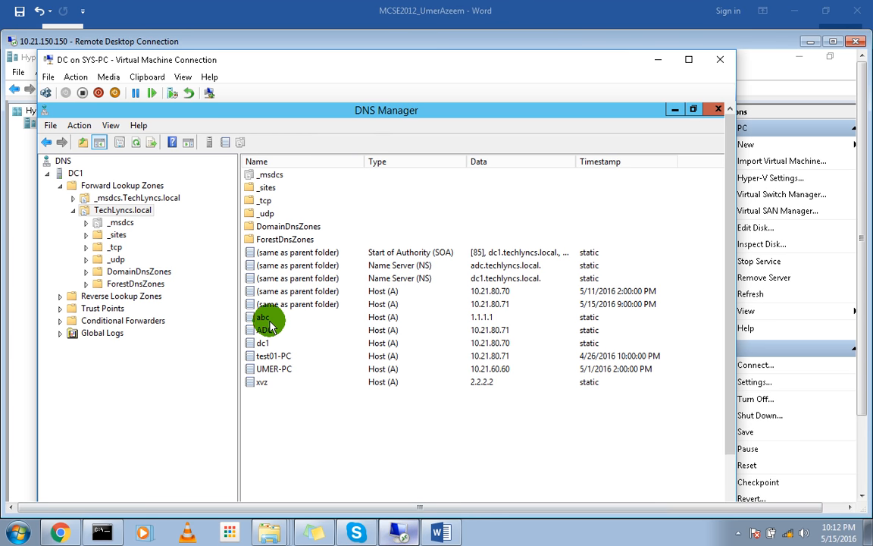
{"action": "left_click", "coordinate": [269, 318]}
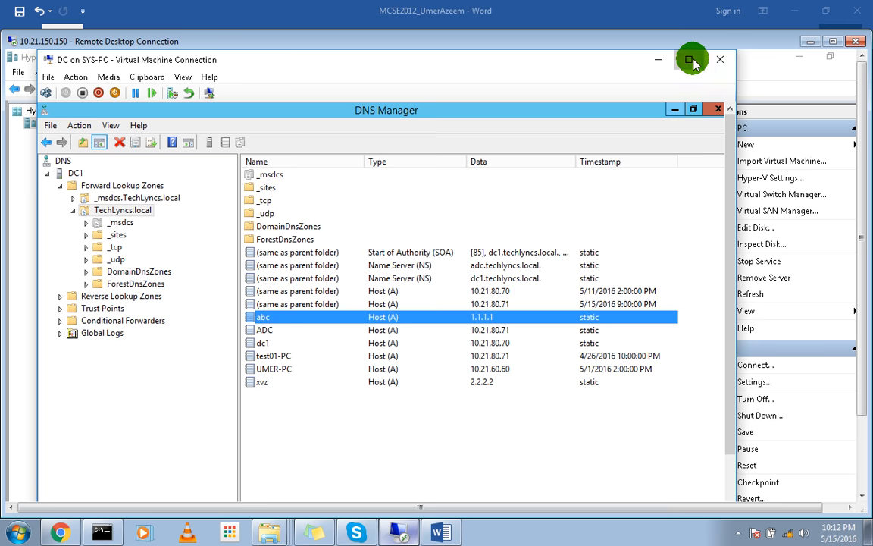
{"action": "left_click", "coordinate": [690, 61]}
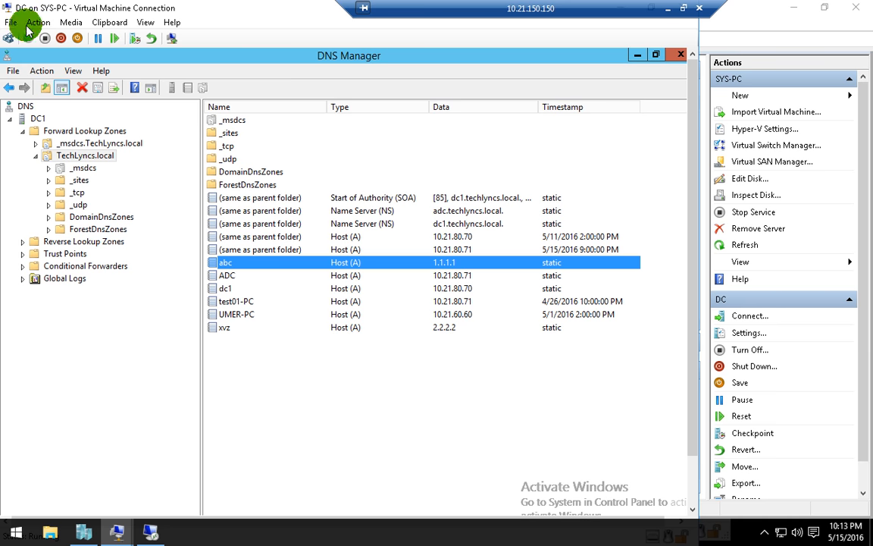
{"action": "left_click", "coordinate": [234, 328]}
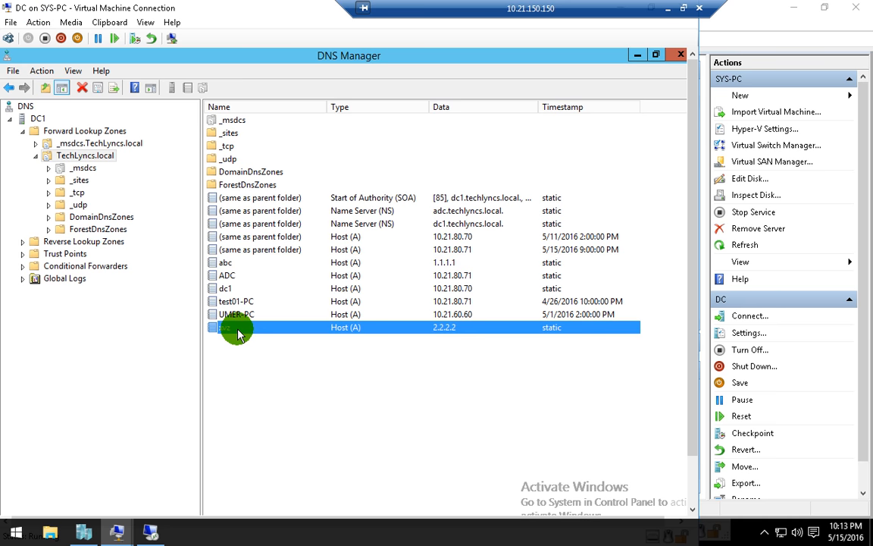
{"action": "left_click", "coordinate": [273, 366]}
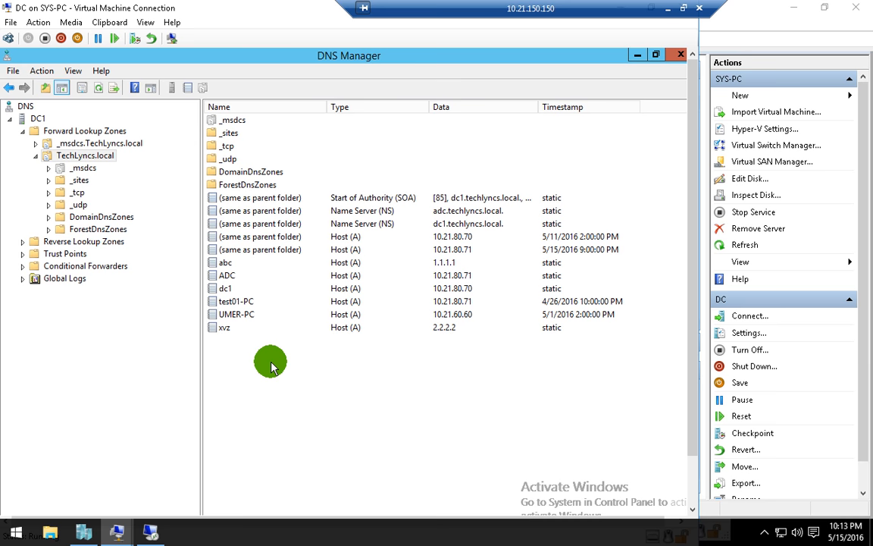
{"action": "left_click", "coordinate": [236, 331]}
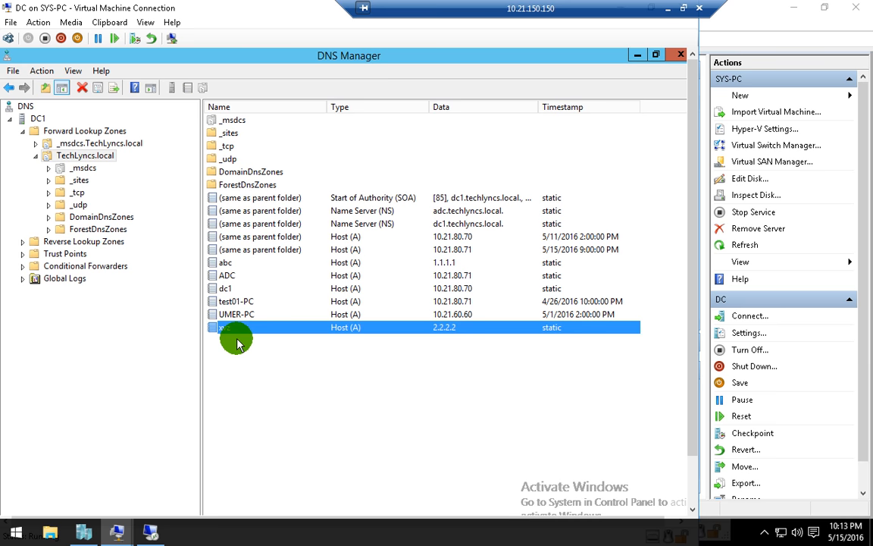
{"action": "left_click", "coordinate": [237, 265]}
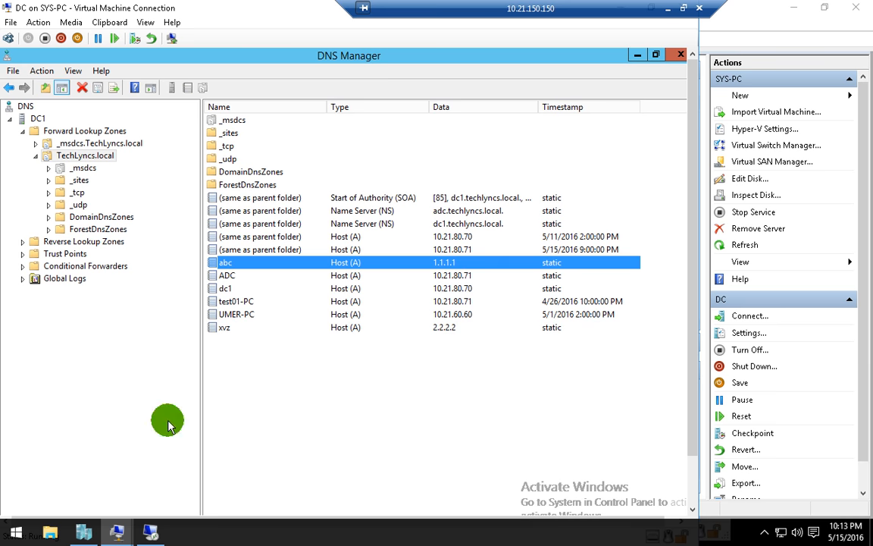
- On ADC, refresh TechLyncs.local to show replicated abc at 1.1.1.1, then minimize the remote session to Word
{"action": "left_click", "coordinate": [154, 527]}
{"action": "right_click", "coordinate": [235, 311]}
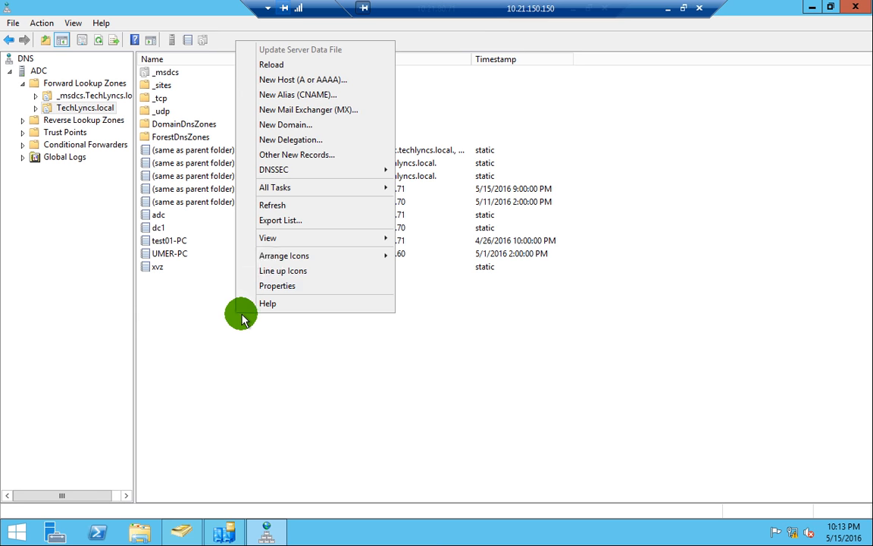
{"action": "left_click", "coordinate": [271, 206]}
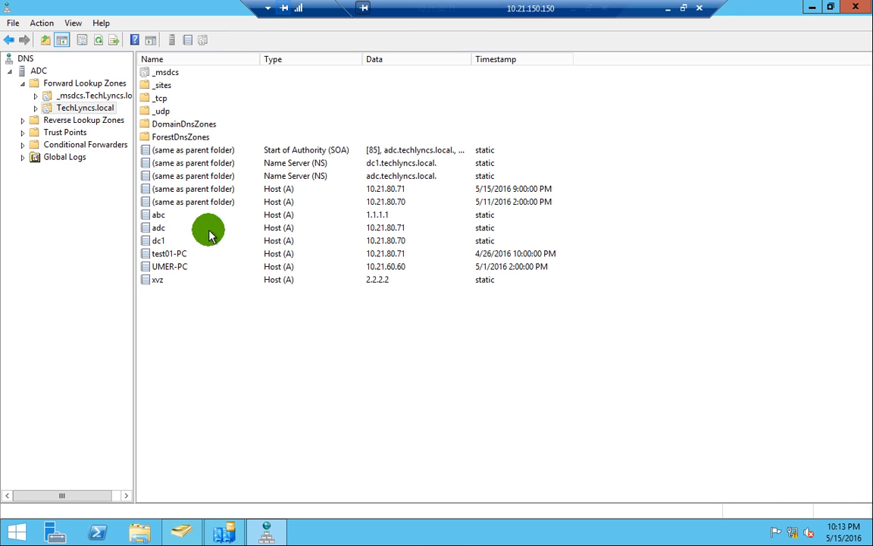
{"action": "left_click", "coordinate": [178, 217]}
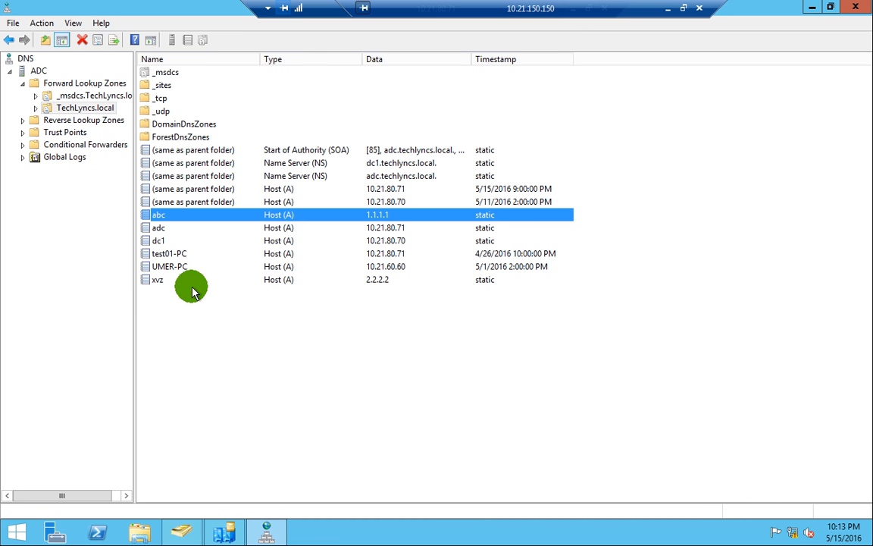
{"action": "left_click", "coordinate": [204, 331]}
{"action": "left_click_drag", "start_coordinate": [660, 25], "coordinate": [593, 13]}
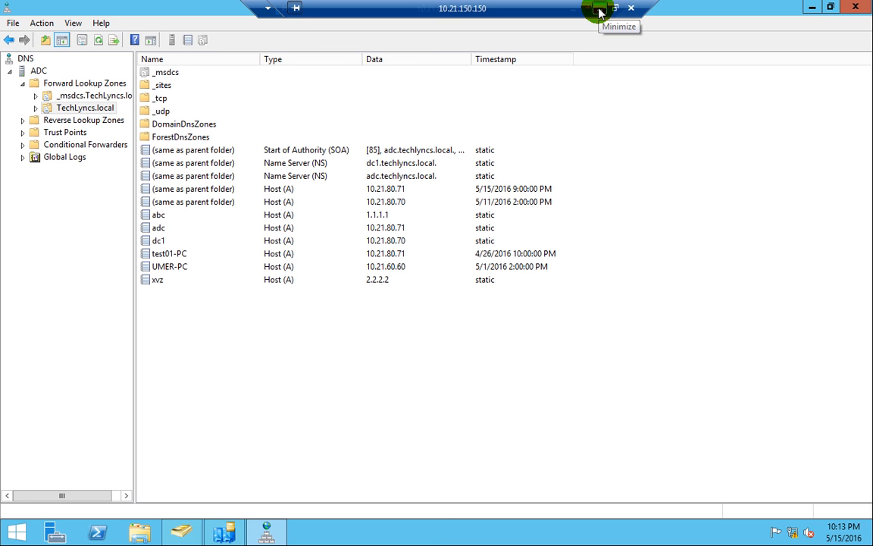
{"action": "left_click", "coordinate": [599, 9]}
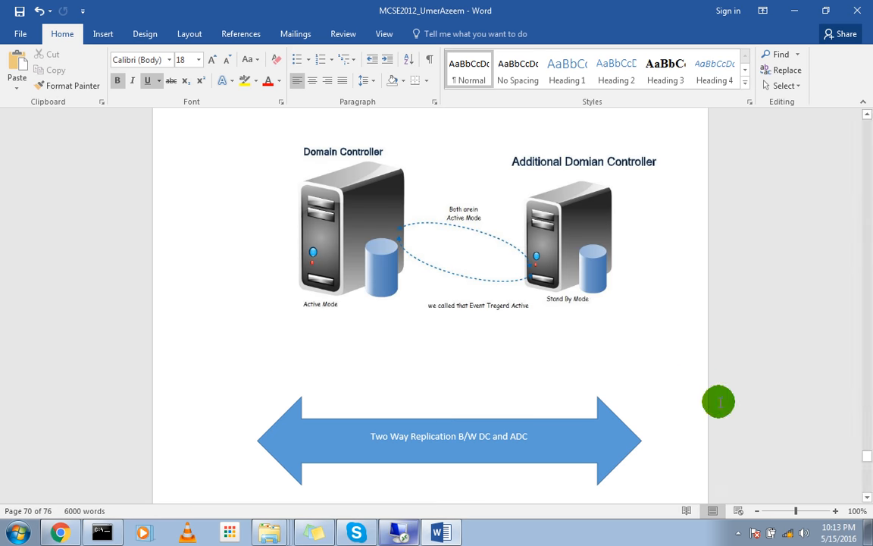